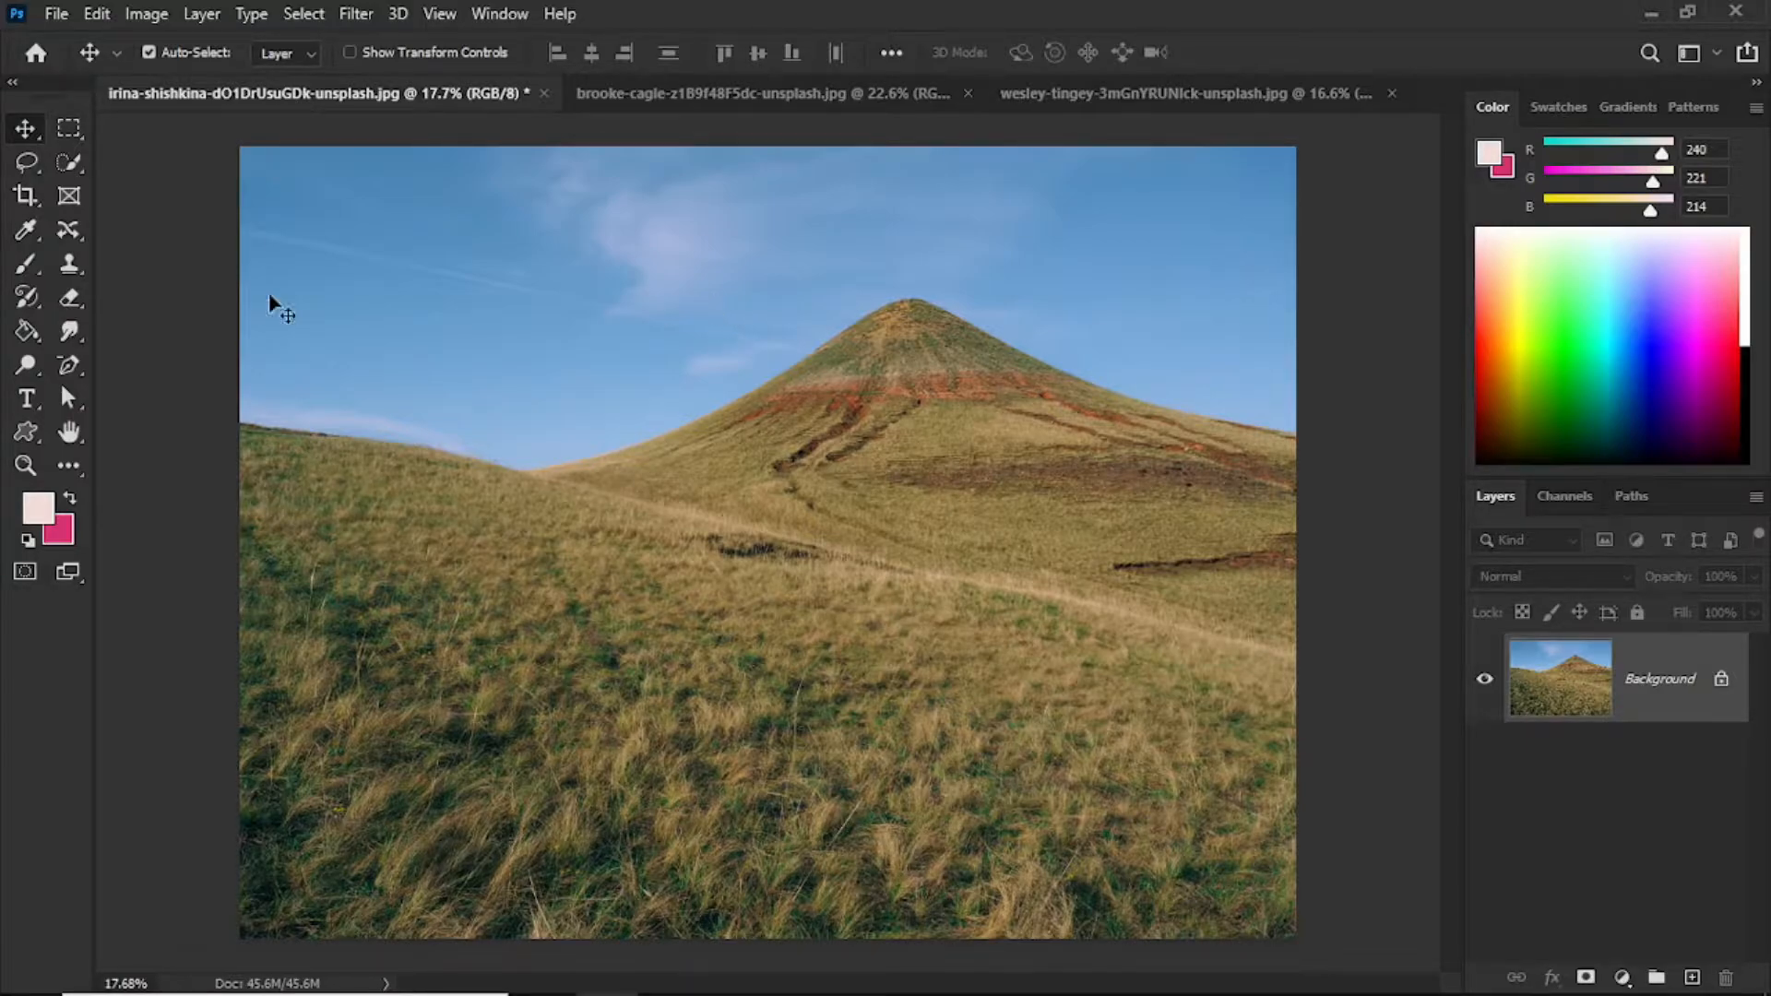
Activate the Eraser Tool and switch its crosshair cursor to the brush-size outline.
left_click(84, 306)
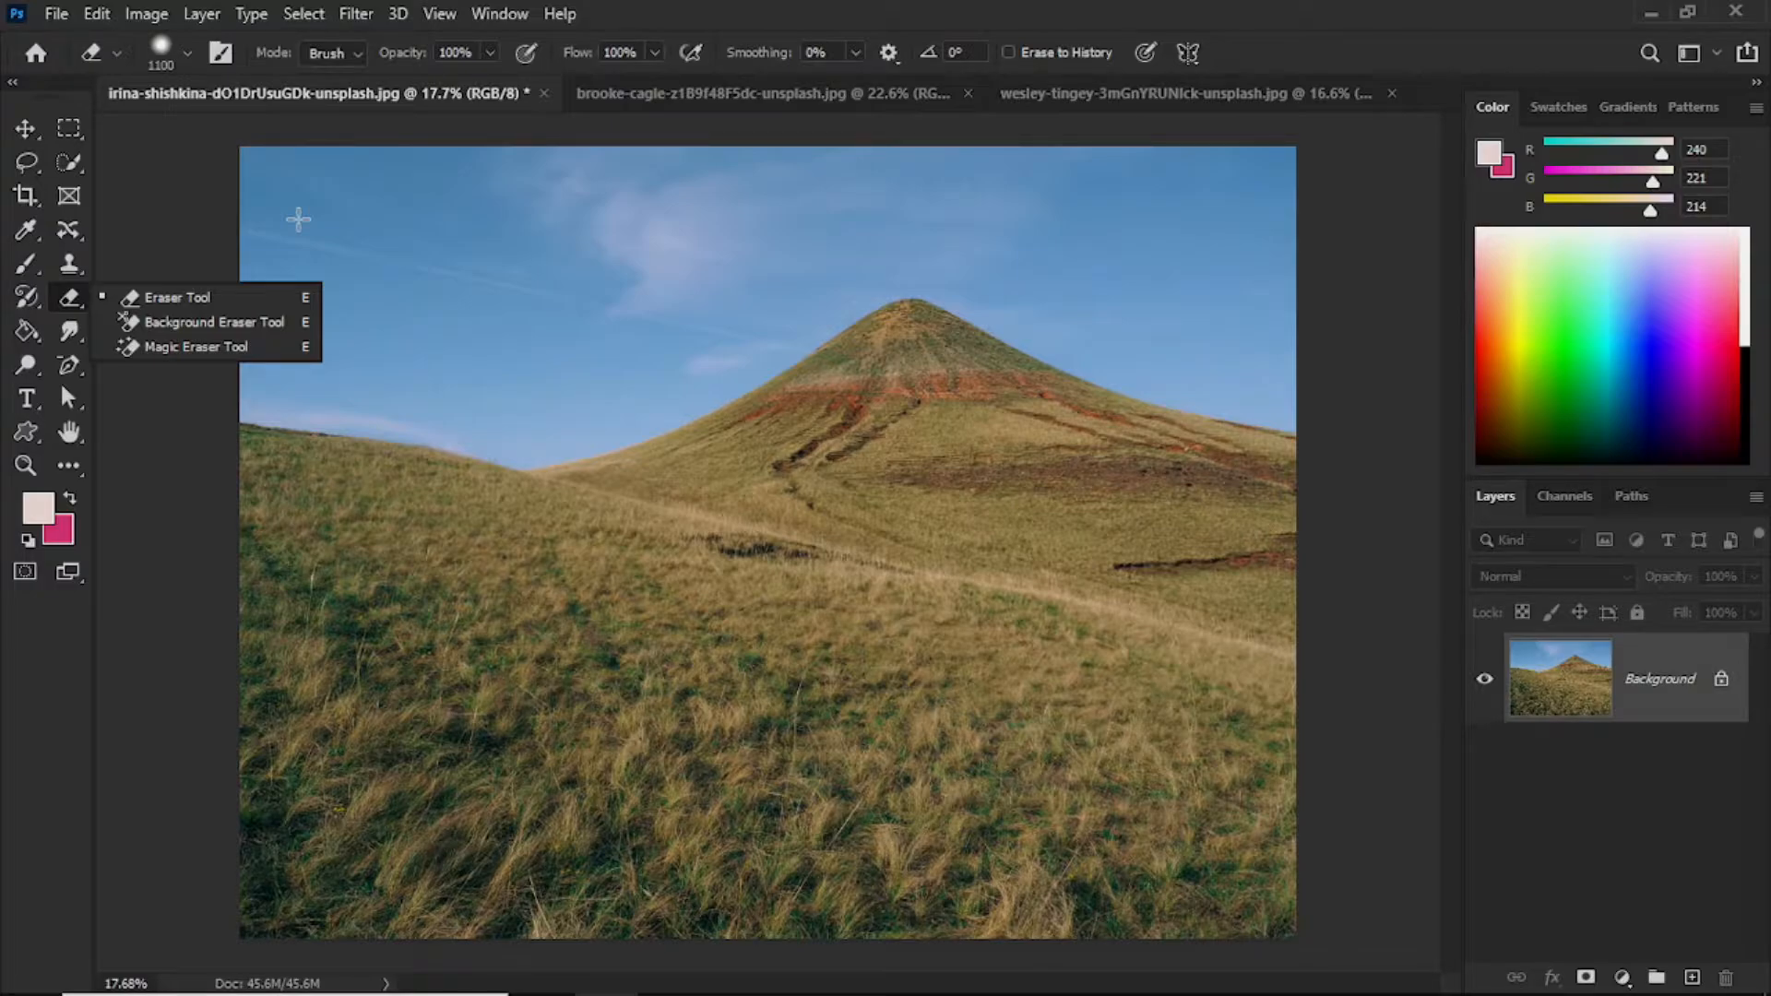
left_click(36, 265)
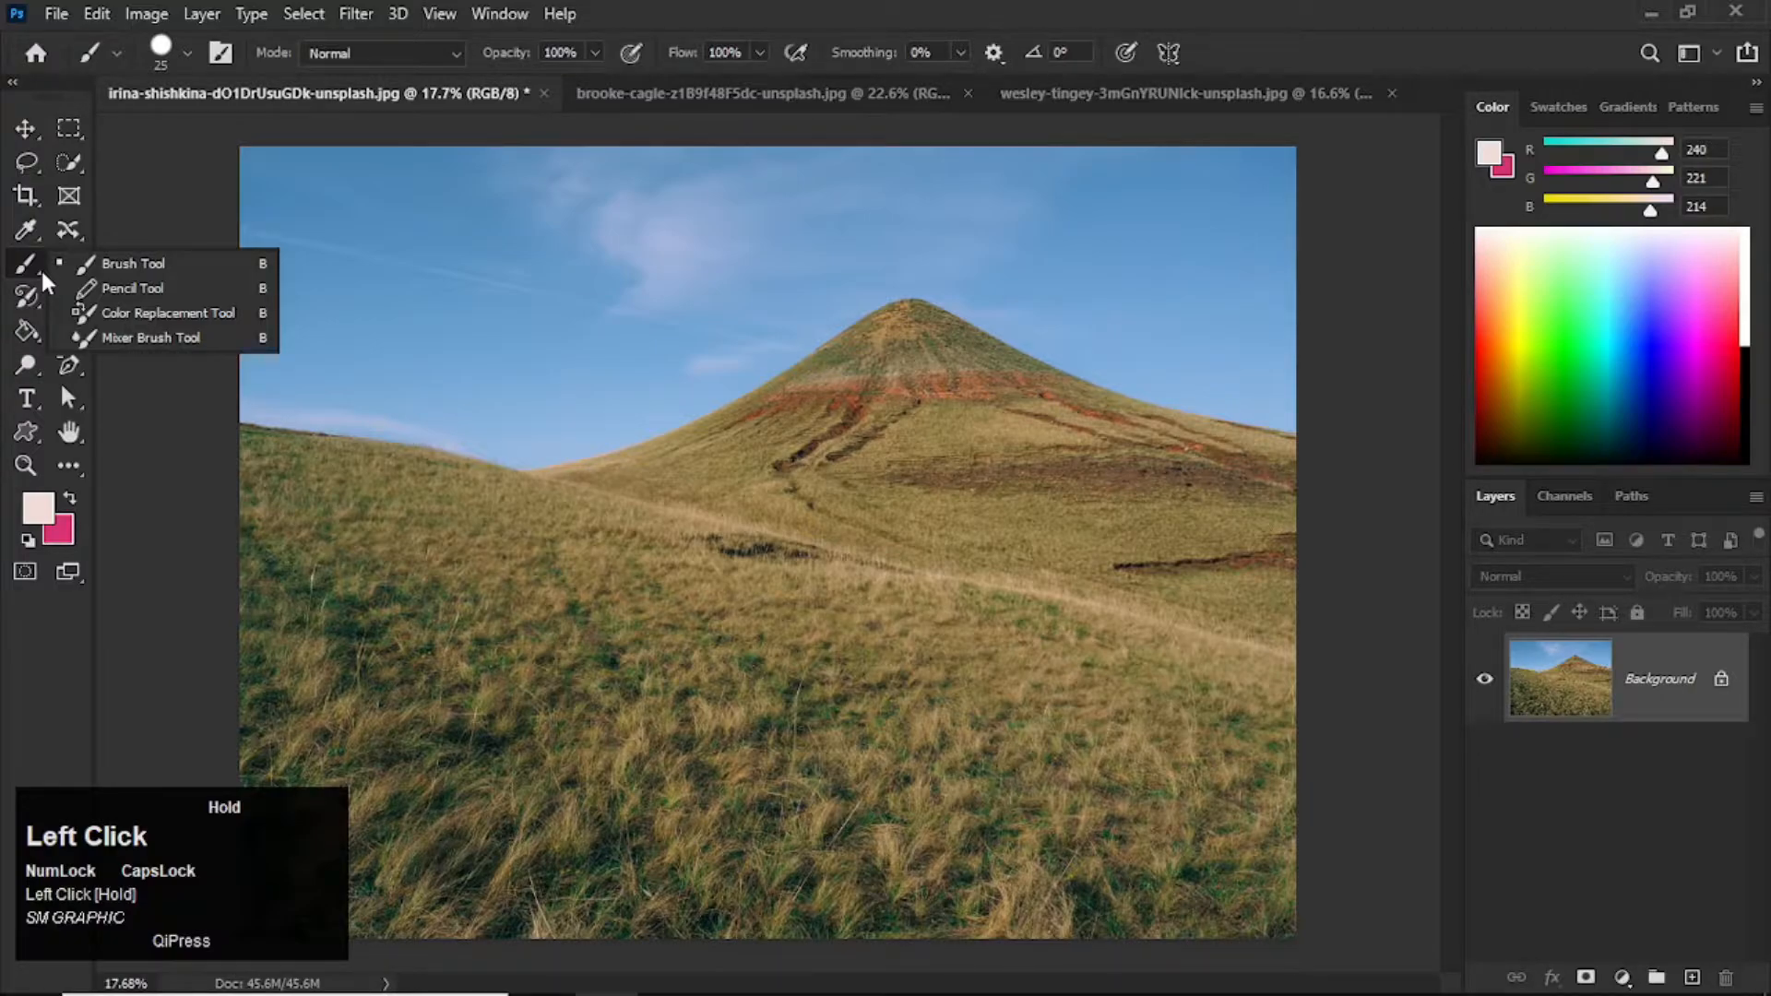
left_click(682, 7)
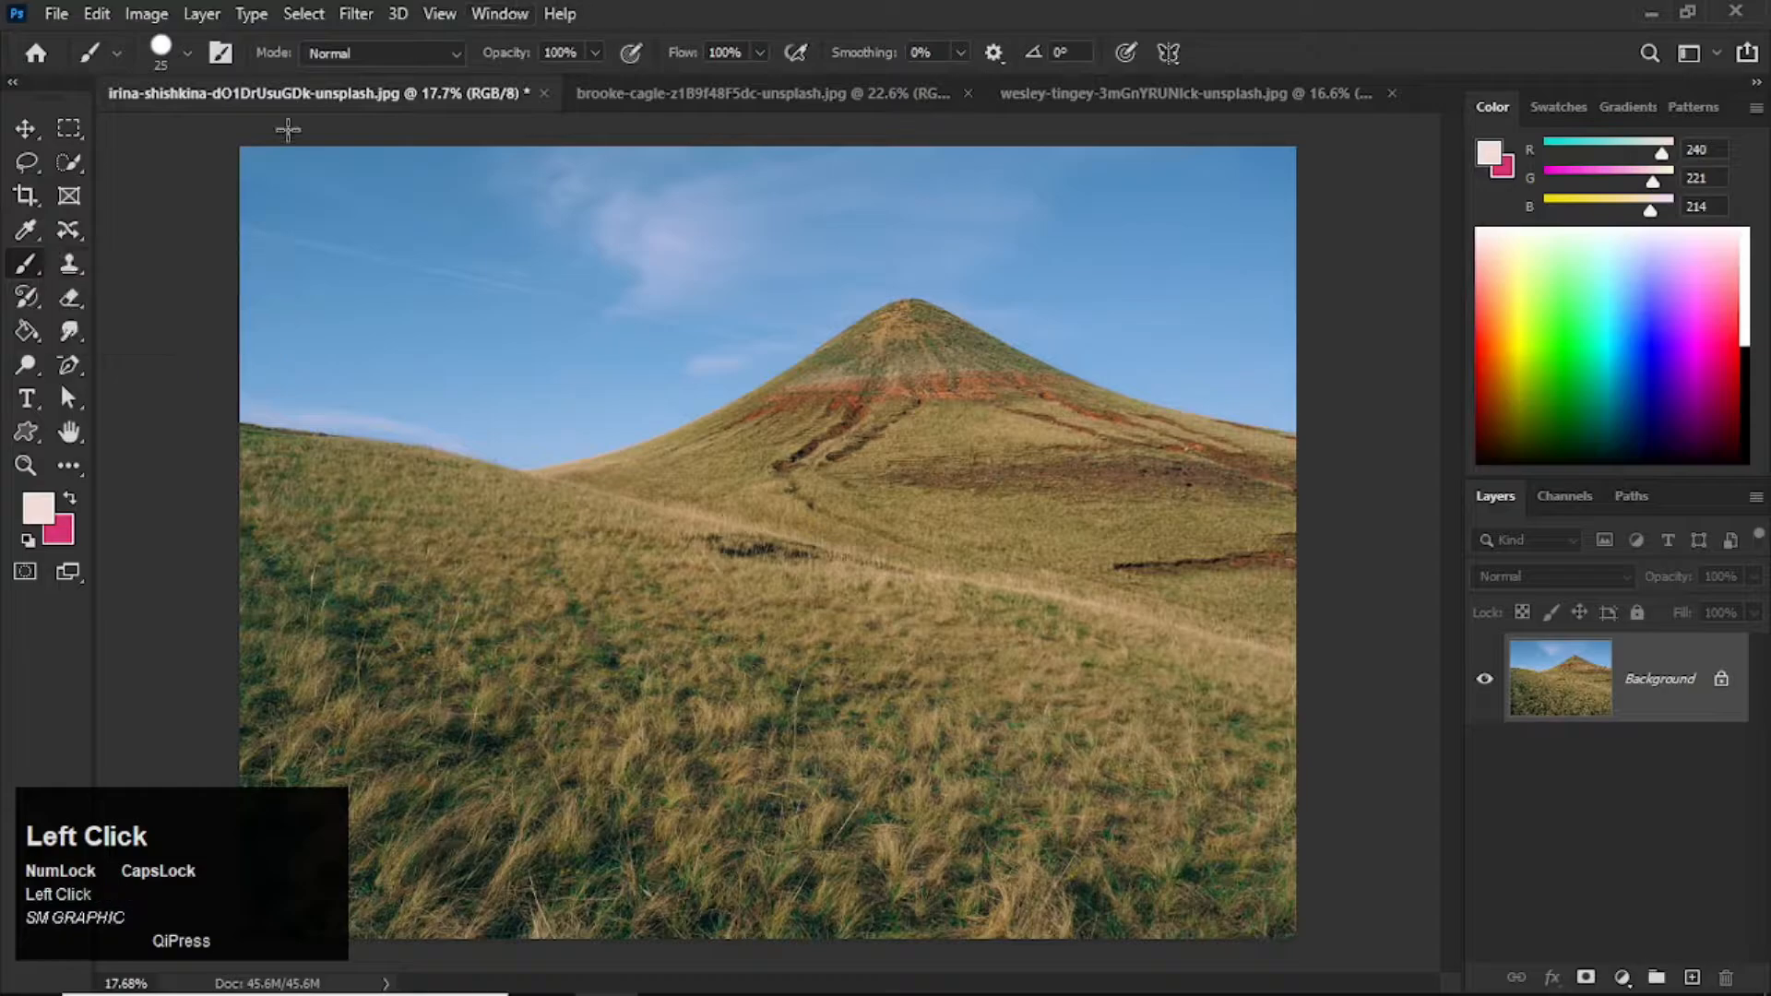
left_click(73, 288)
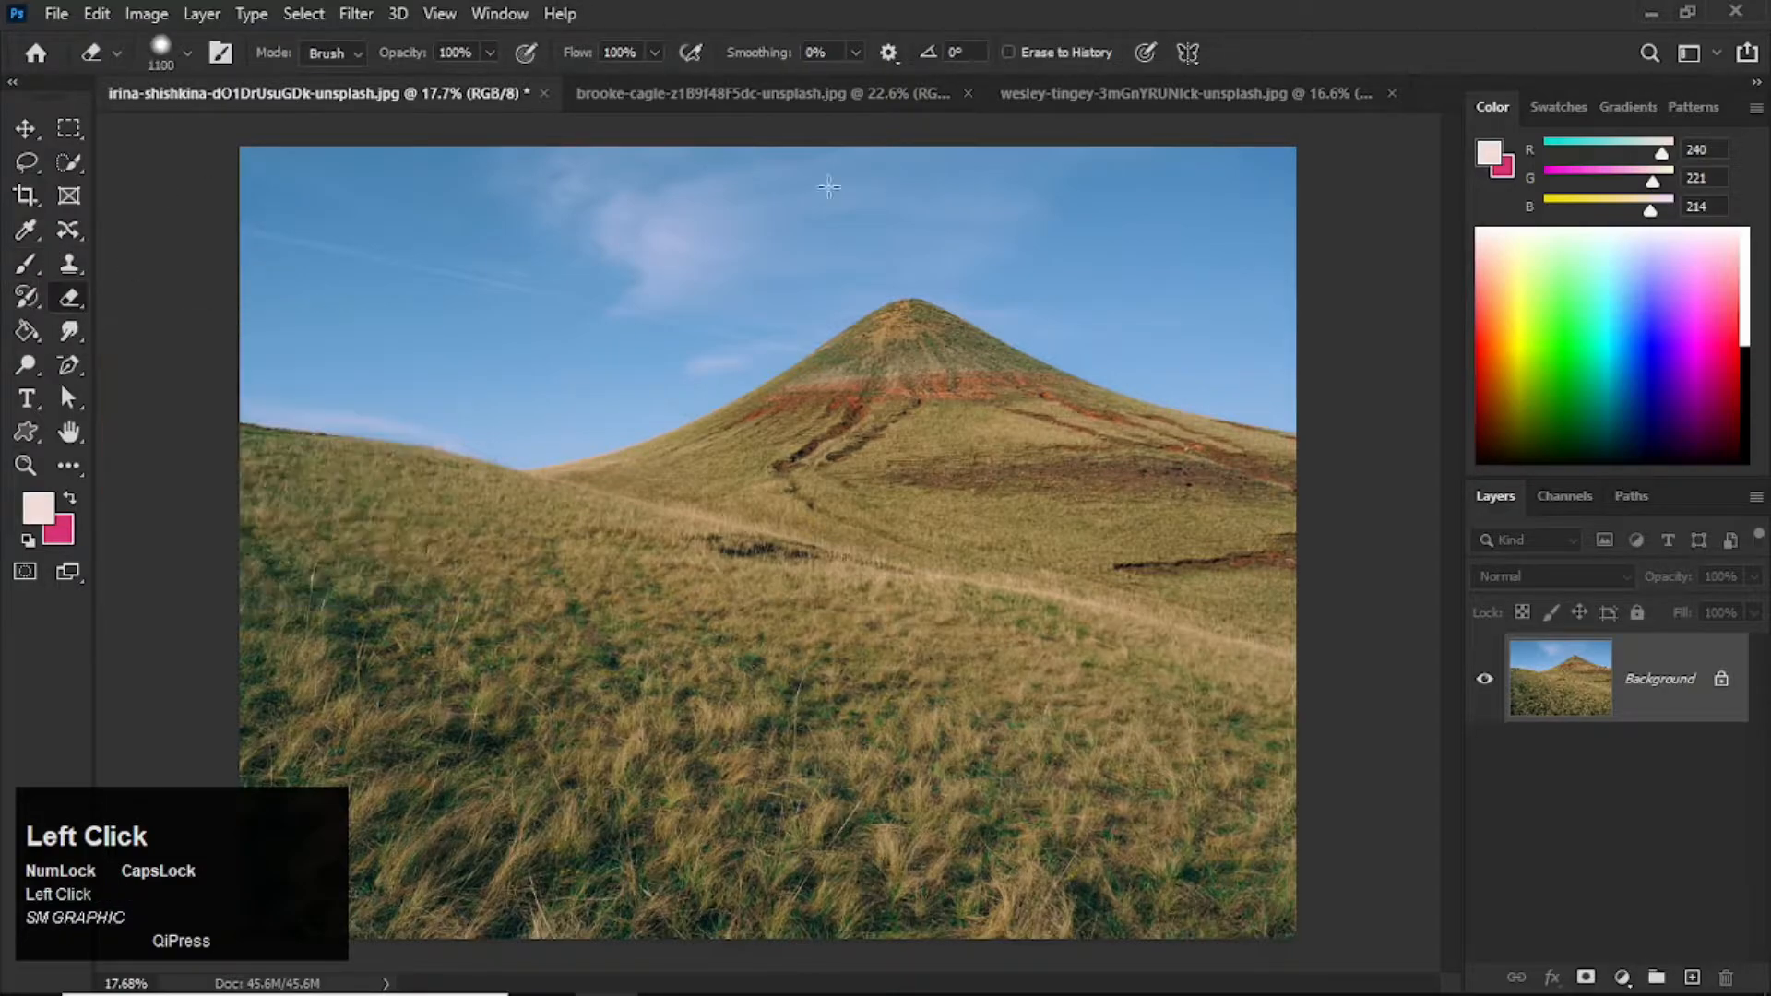
key("Caps_Lock")
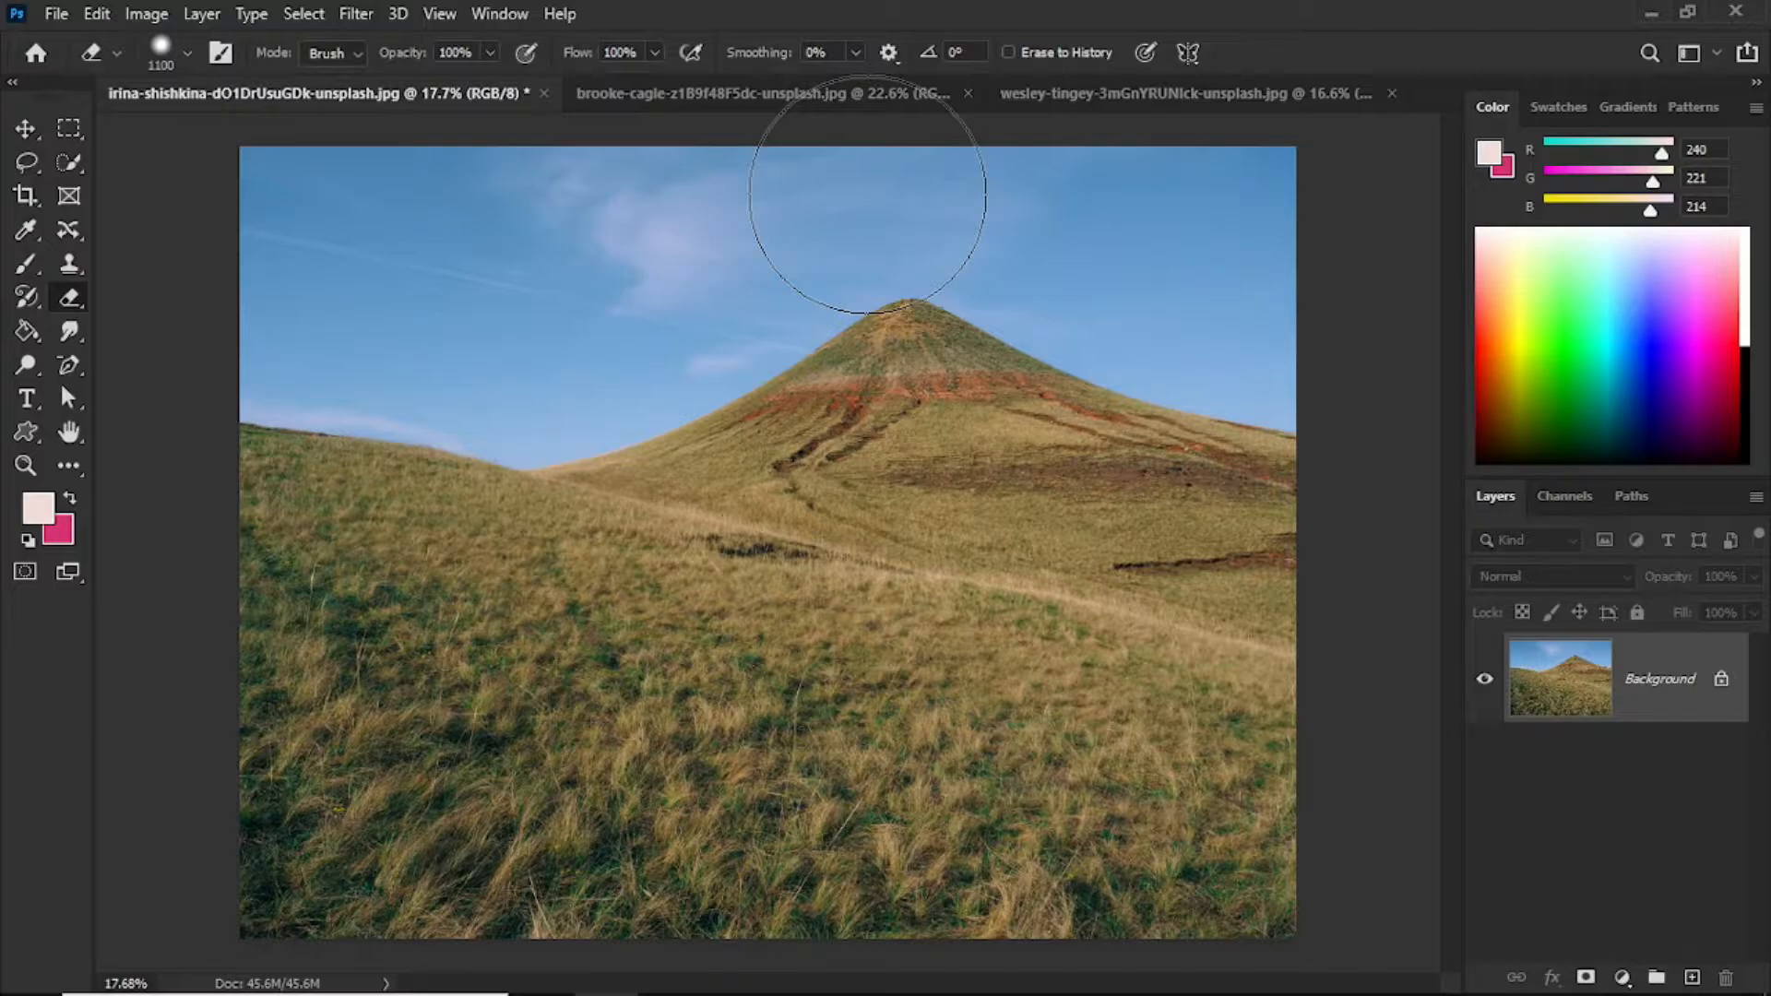
Cycle through the Background Eraser and Magic Eraser variants and return to the standard Eraser Tool.
key("shift+e")
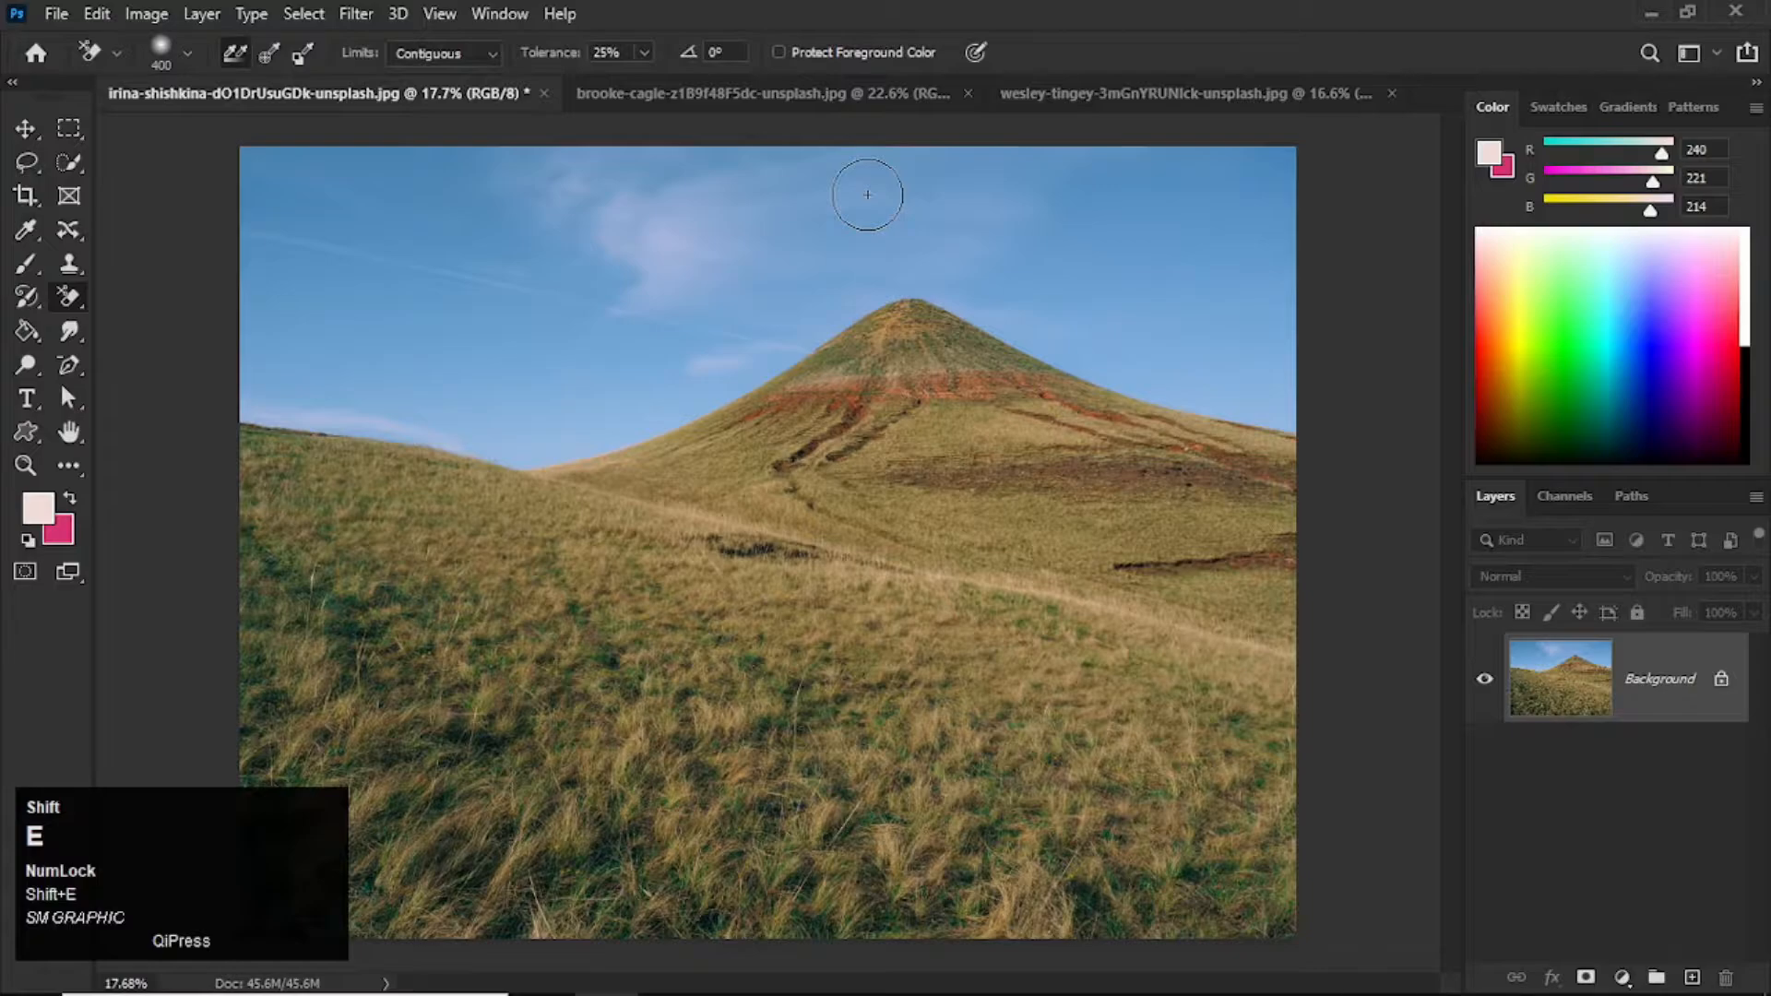
key("shift+e")
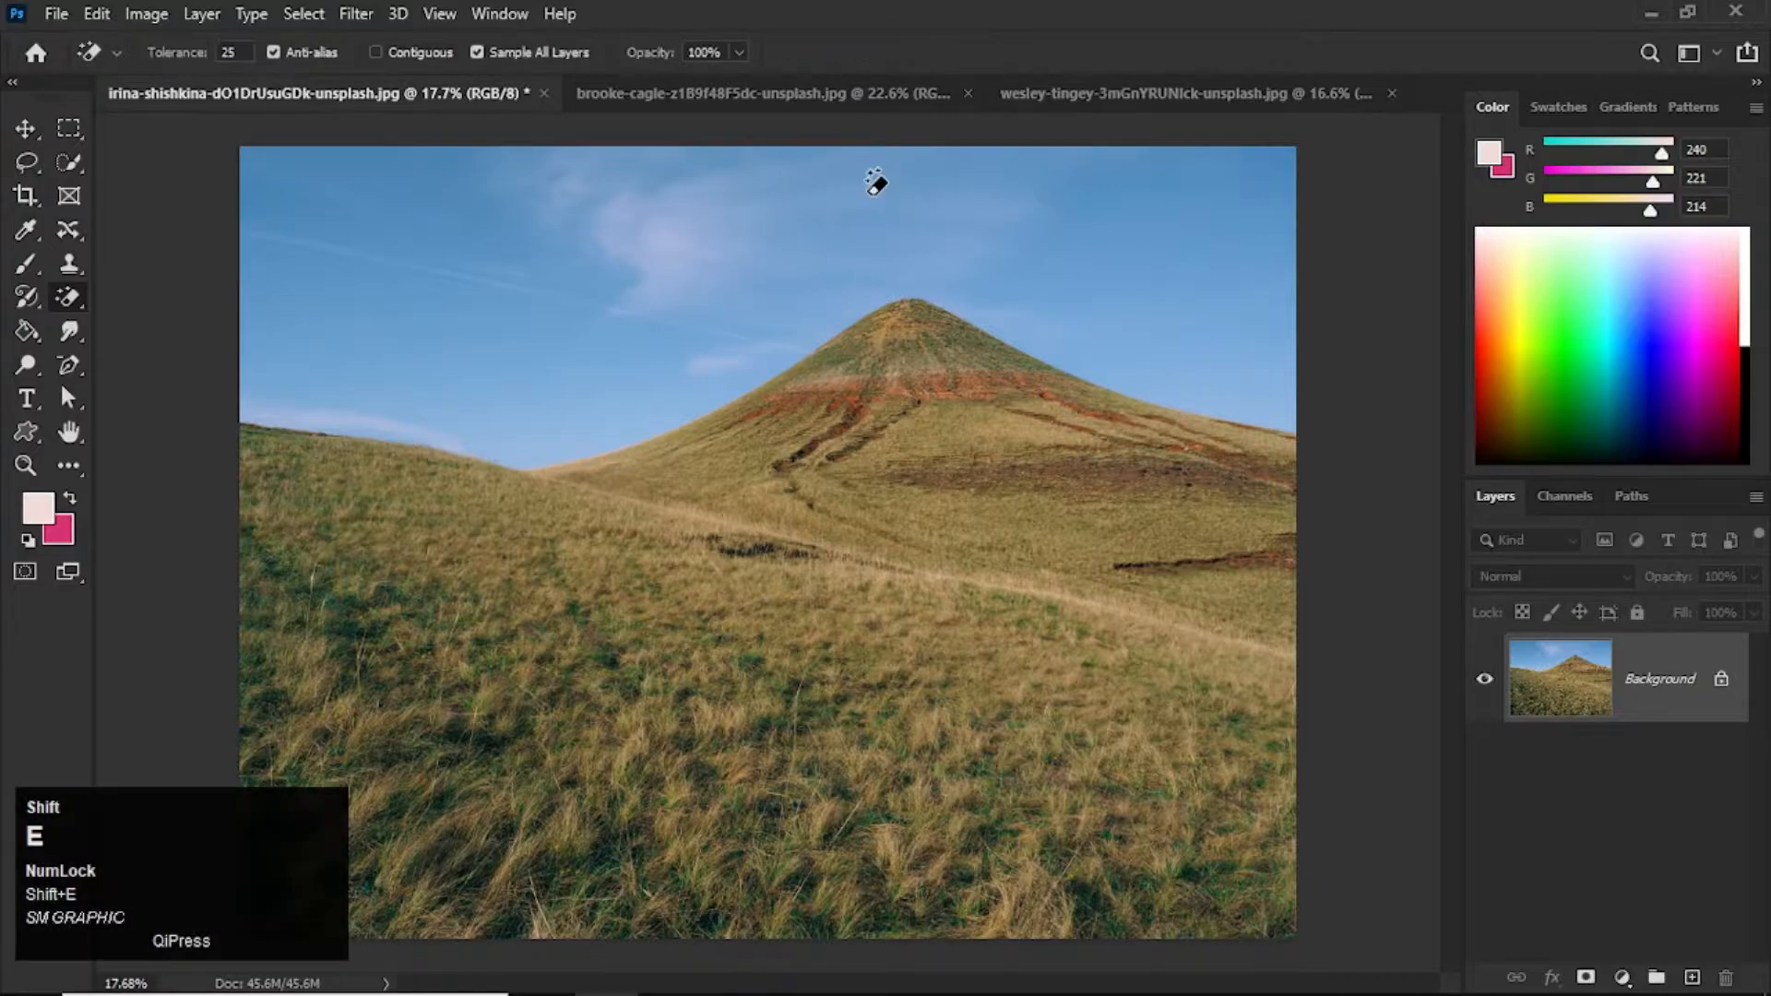
key("shift+e")
left_click_drag(69, 297, 269, 293)
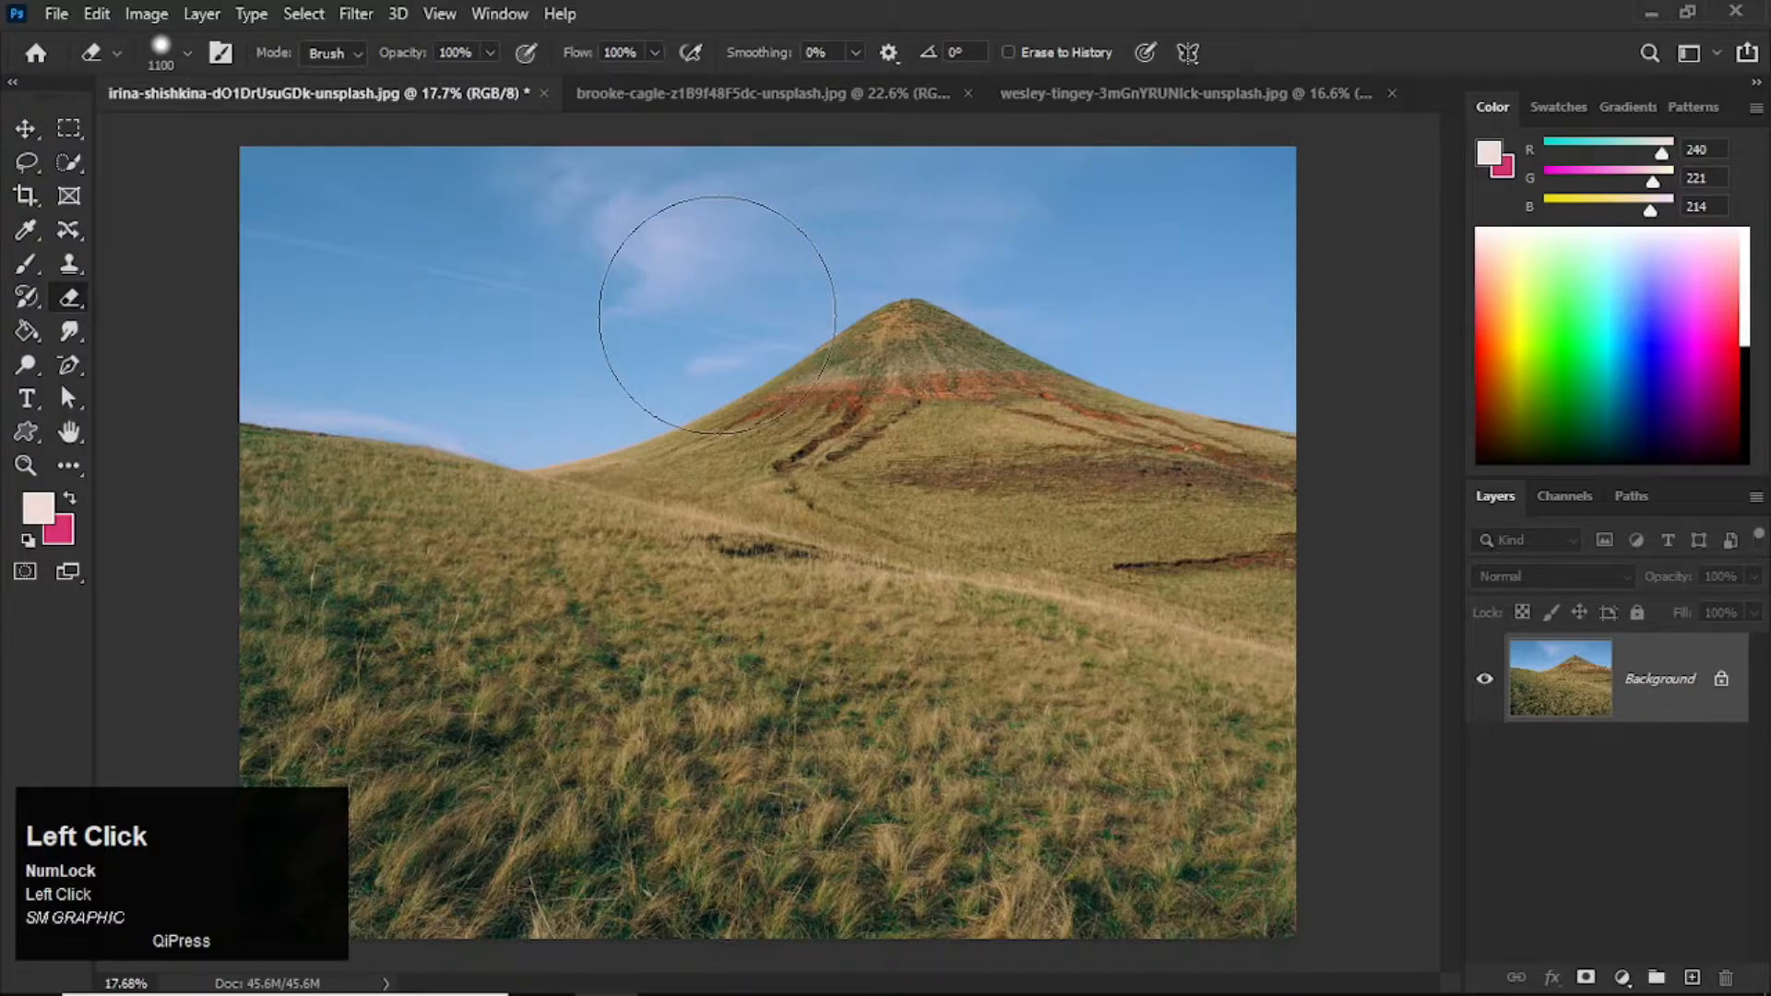
Reduce the eraser size to 900 px and look over its brush presets.
key("bracketleft")
key("bracketleft")
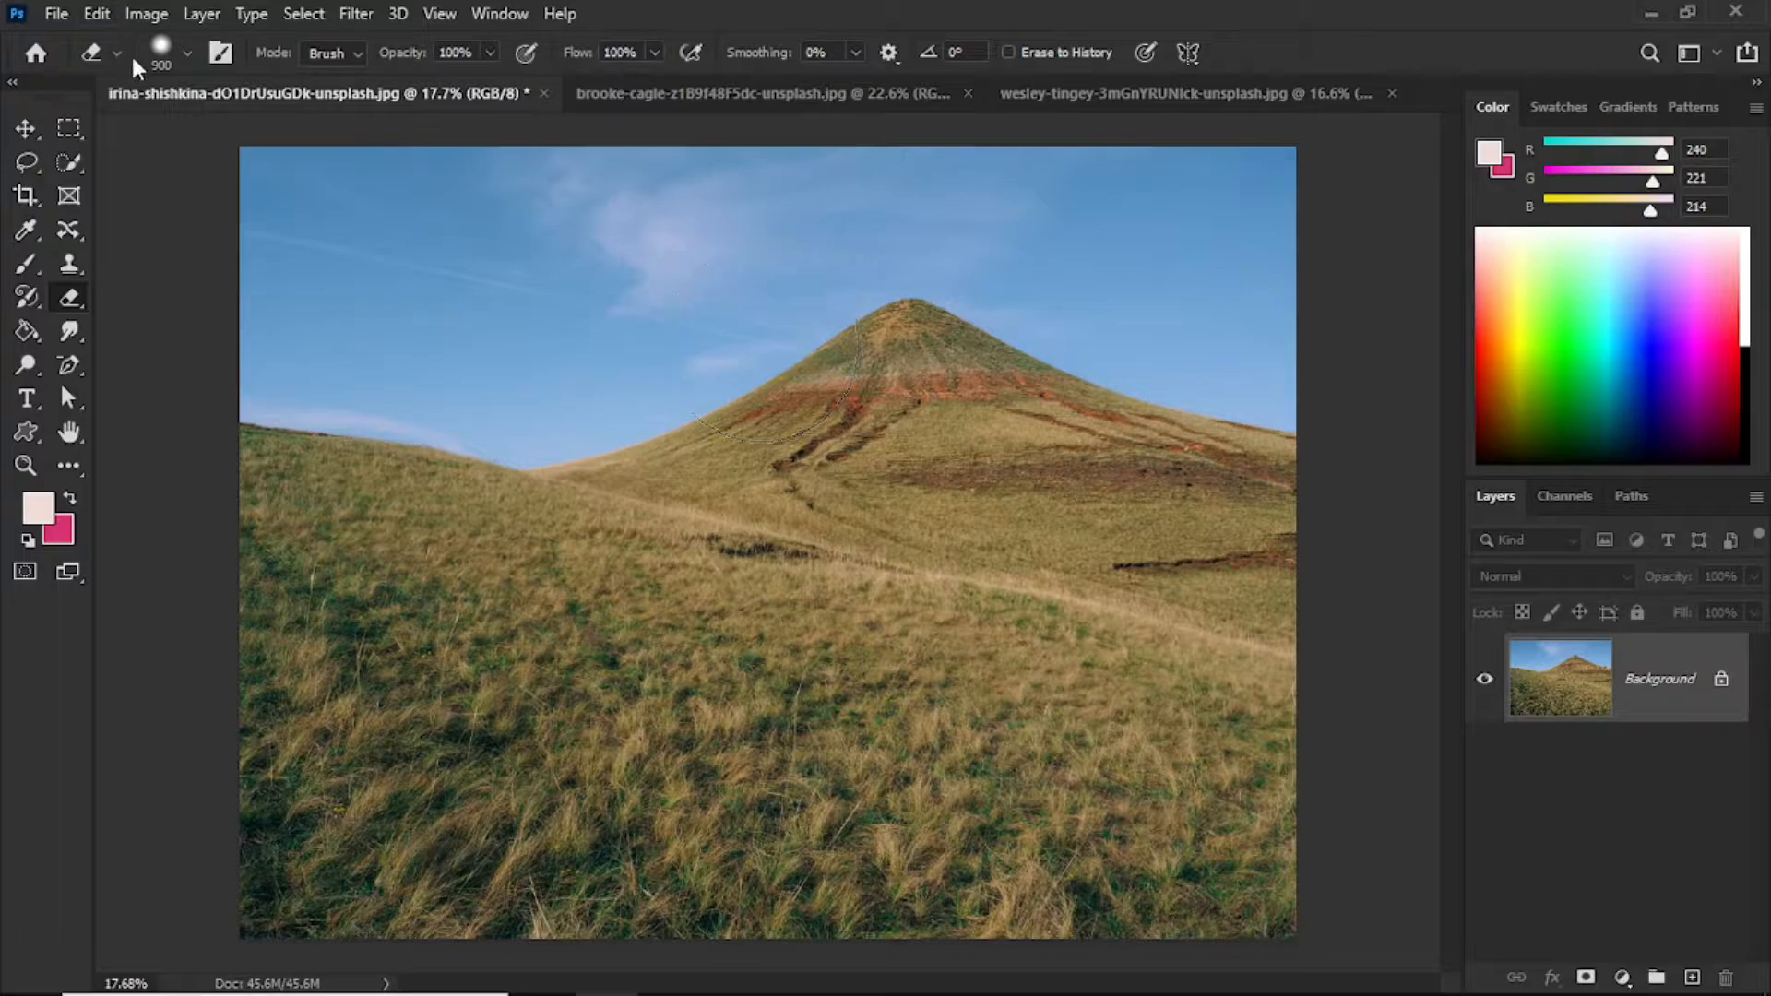
left_click(188, 55)
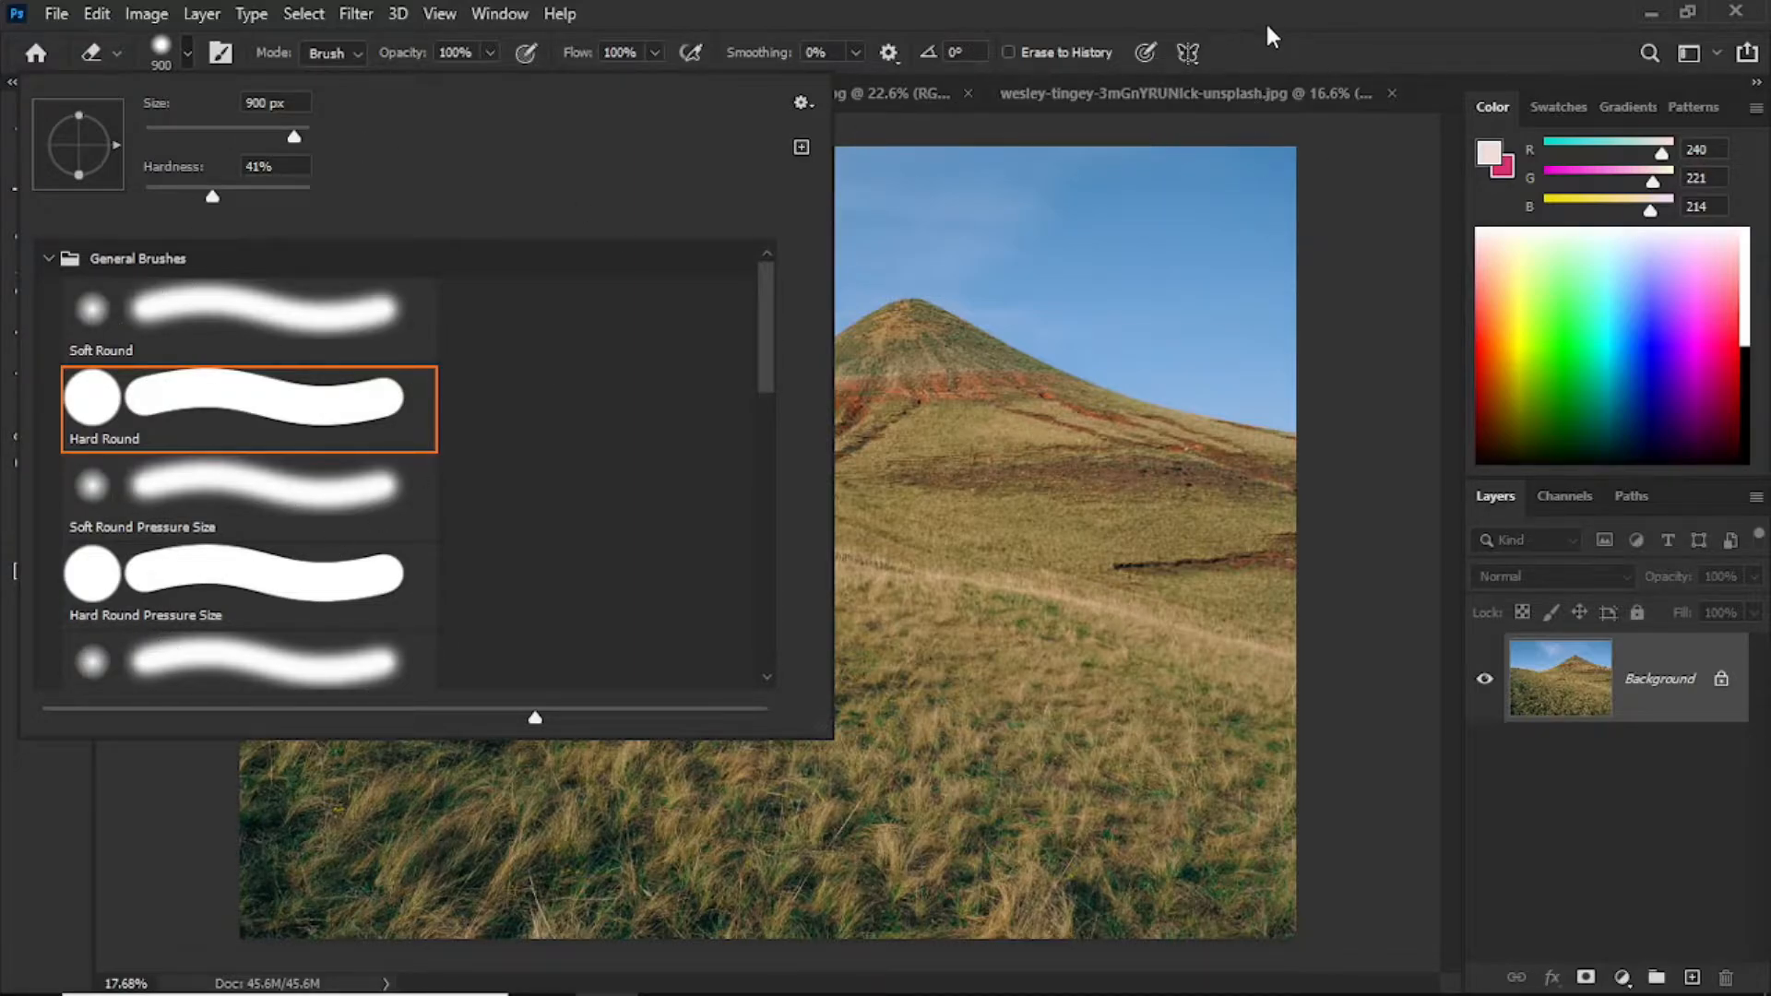
left_click(921, 395)
Set the eraser's Hard Round brush to 400 px size and 46% hardness, and review the tip in the detailed brush settings.
right_click(900, 325)
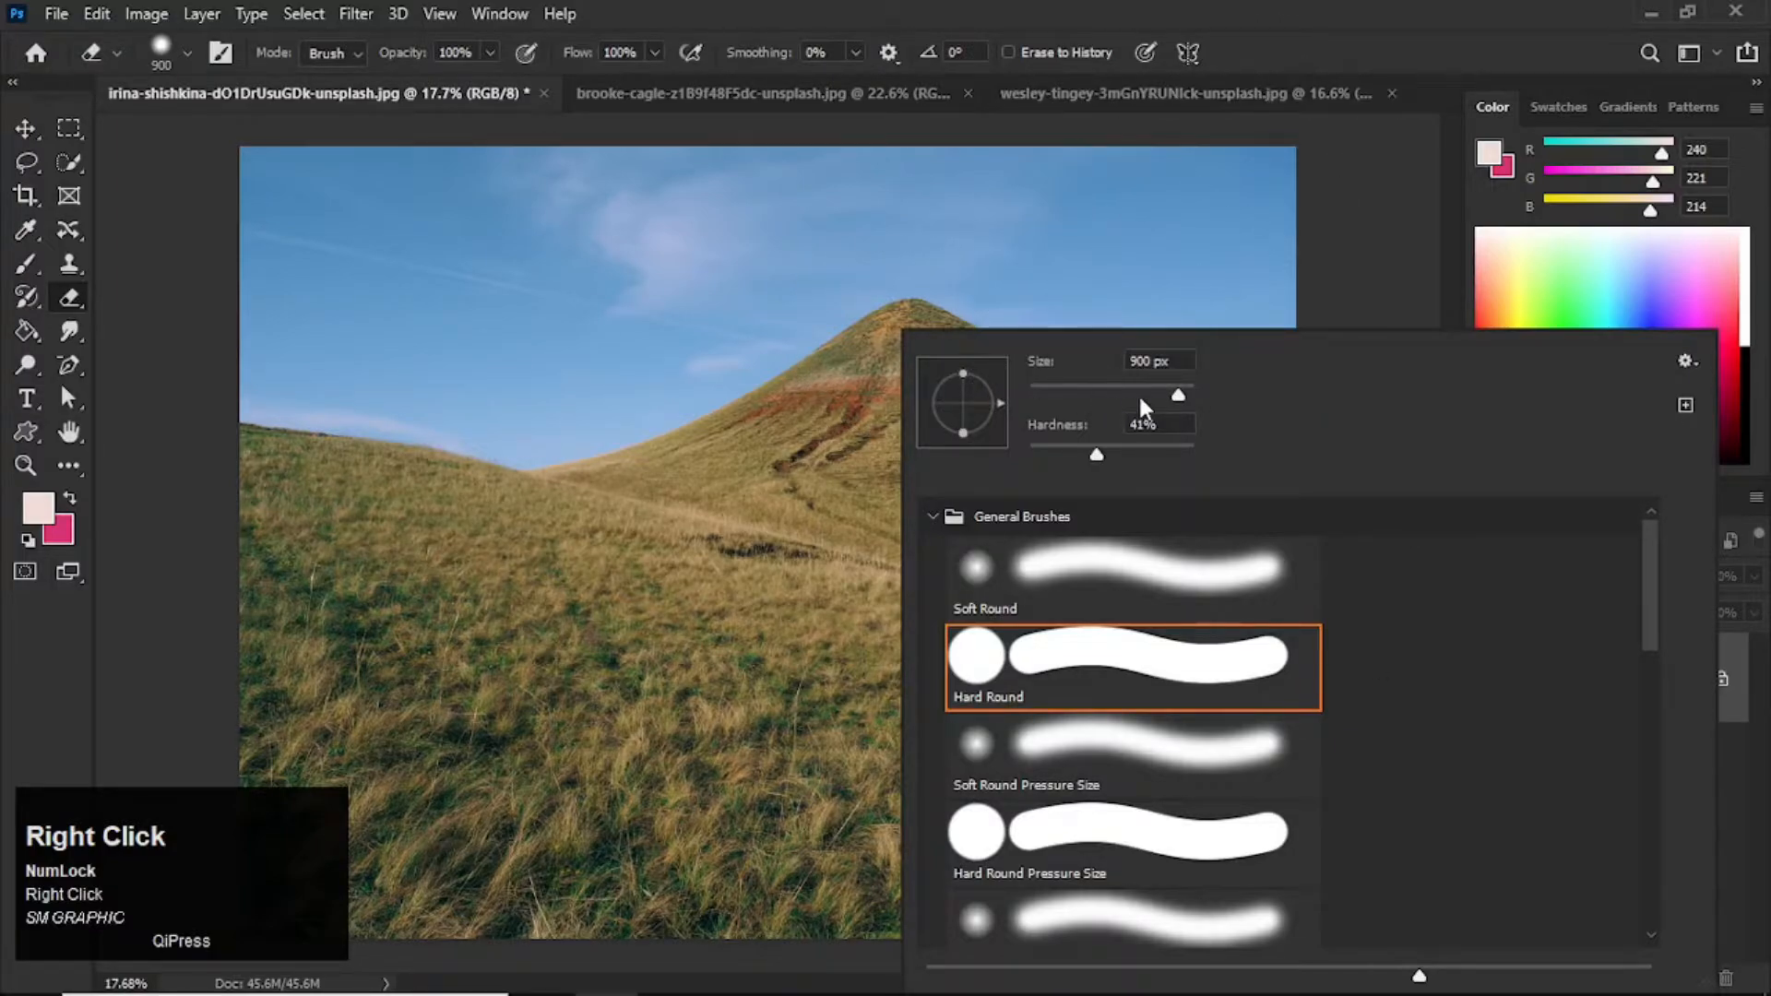
left_click_drag(1177, 394, 1061, 395)
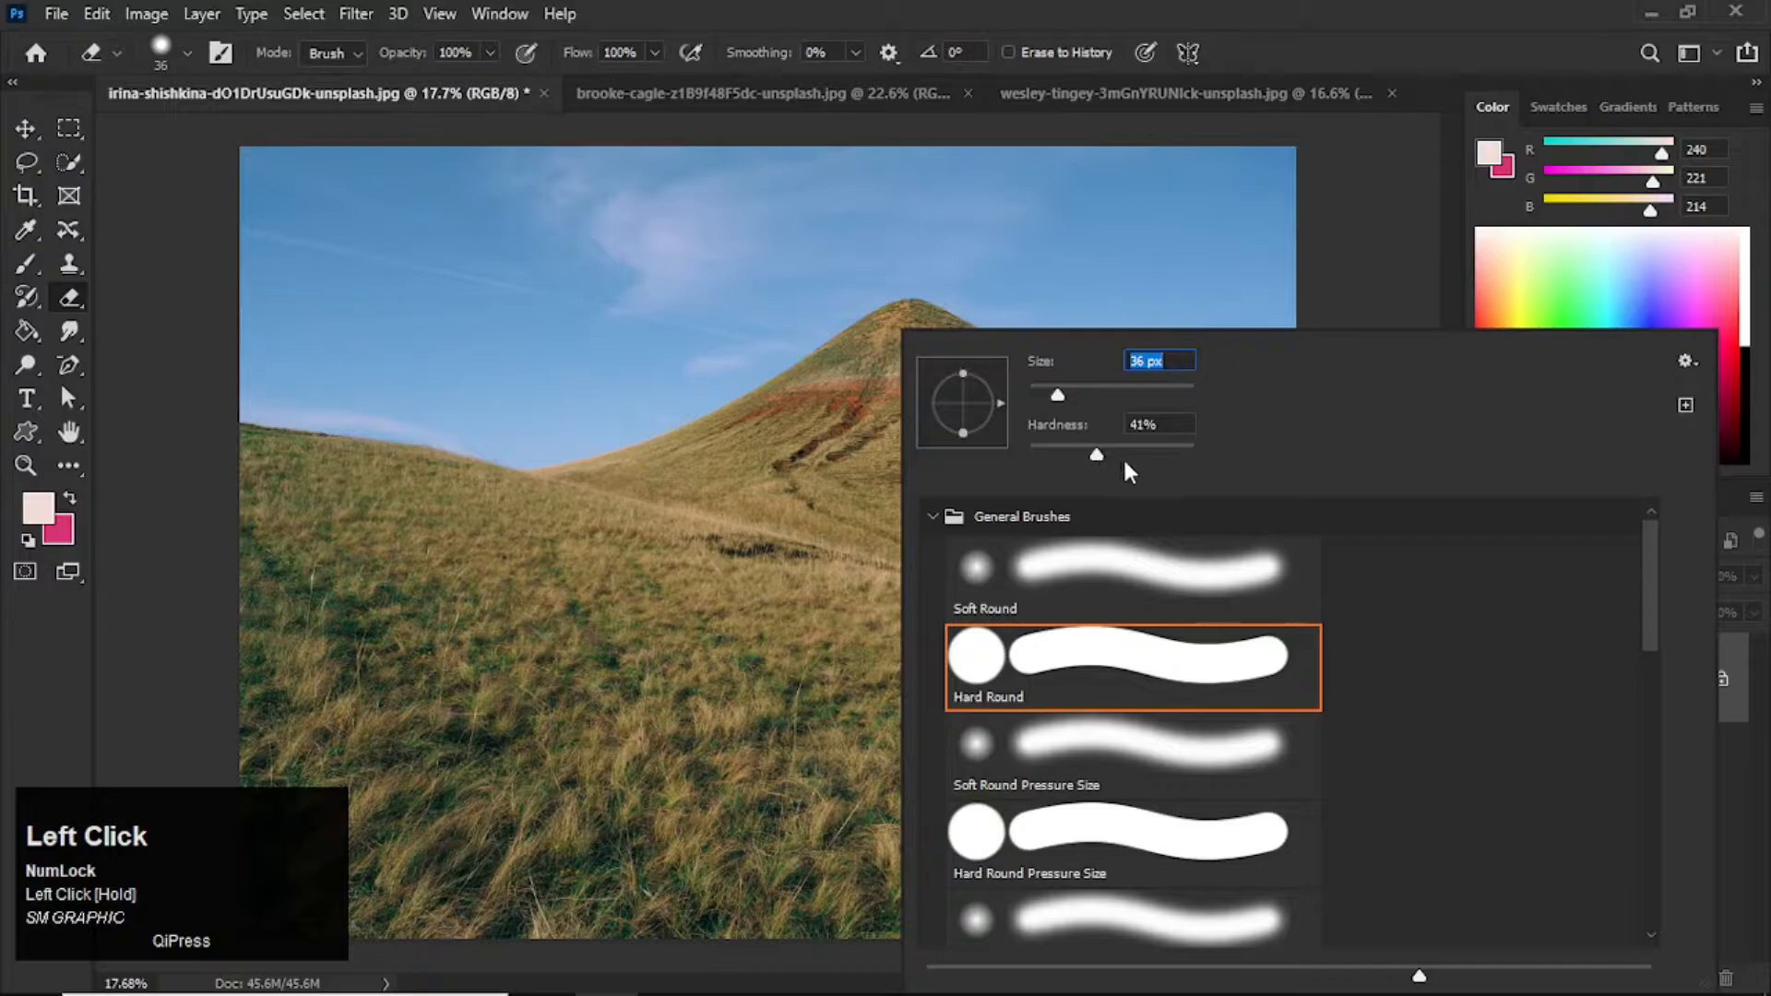
left_click(1095, 454)
mouse_move(1095, 452)
left_mouse_down()
mouse_move(1032, 451)
mouse_move(1106, 470)
left_mouse_up()
left_click(1288, 30)
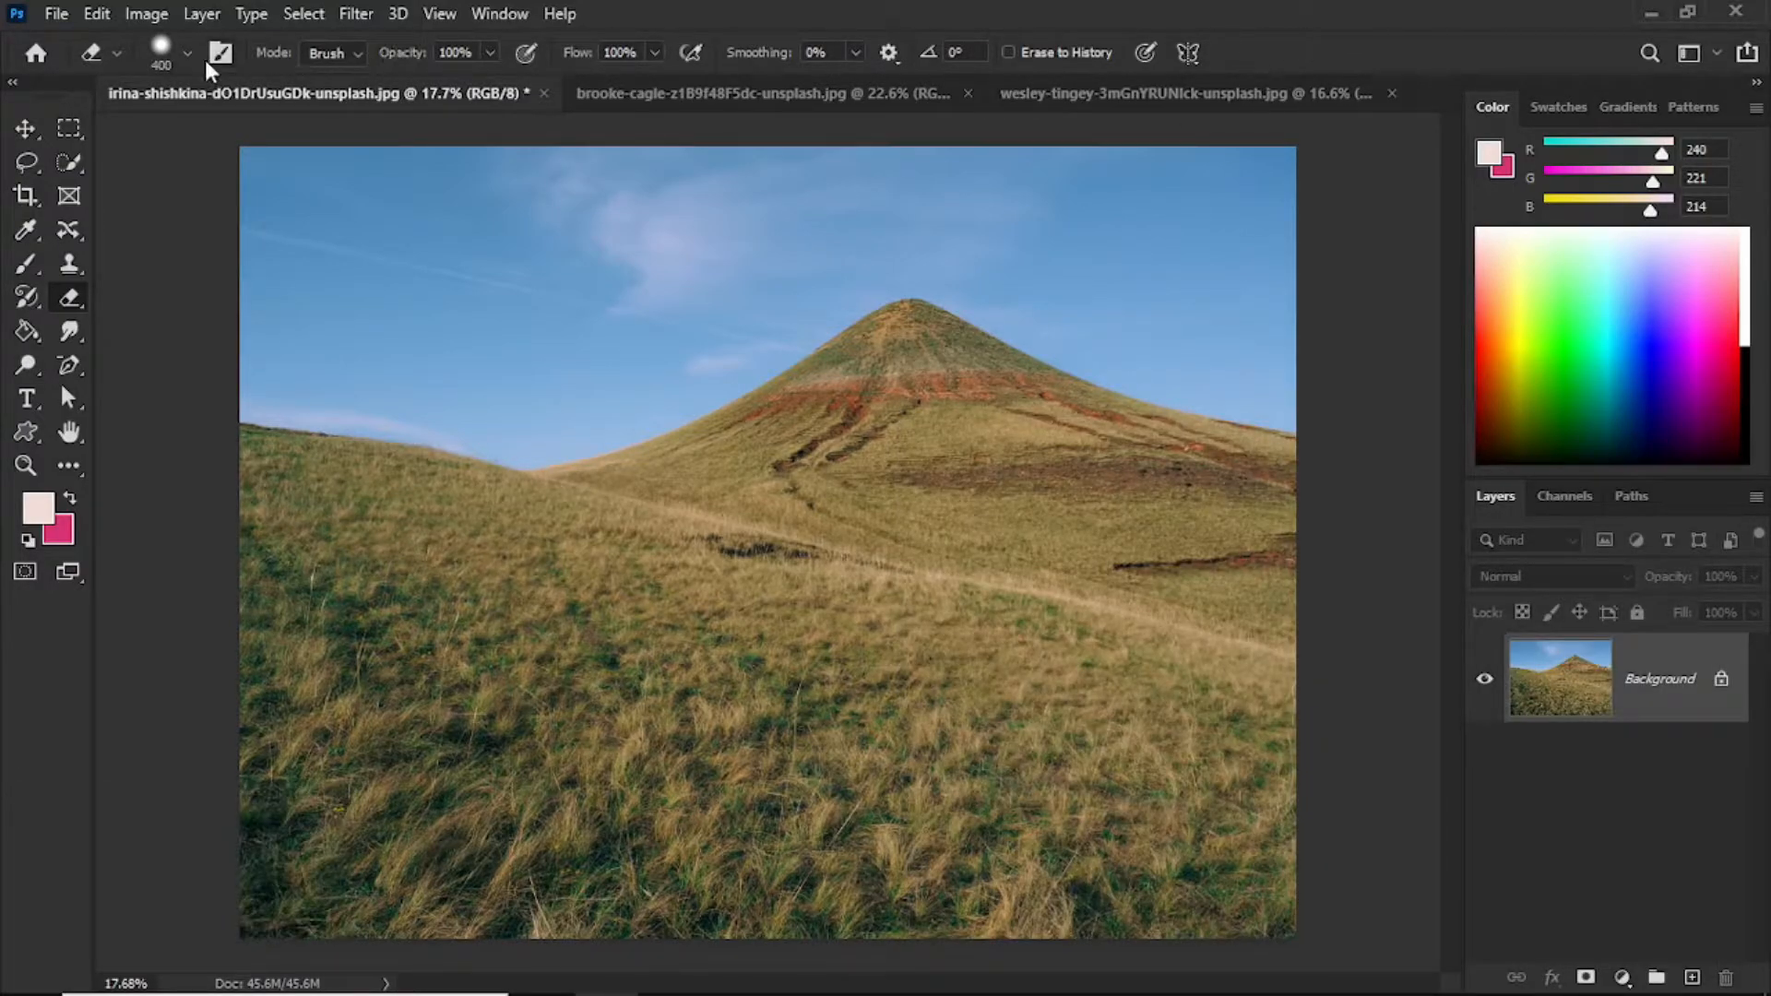
left_click(229, 51)
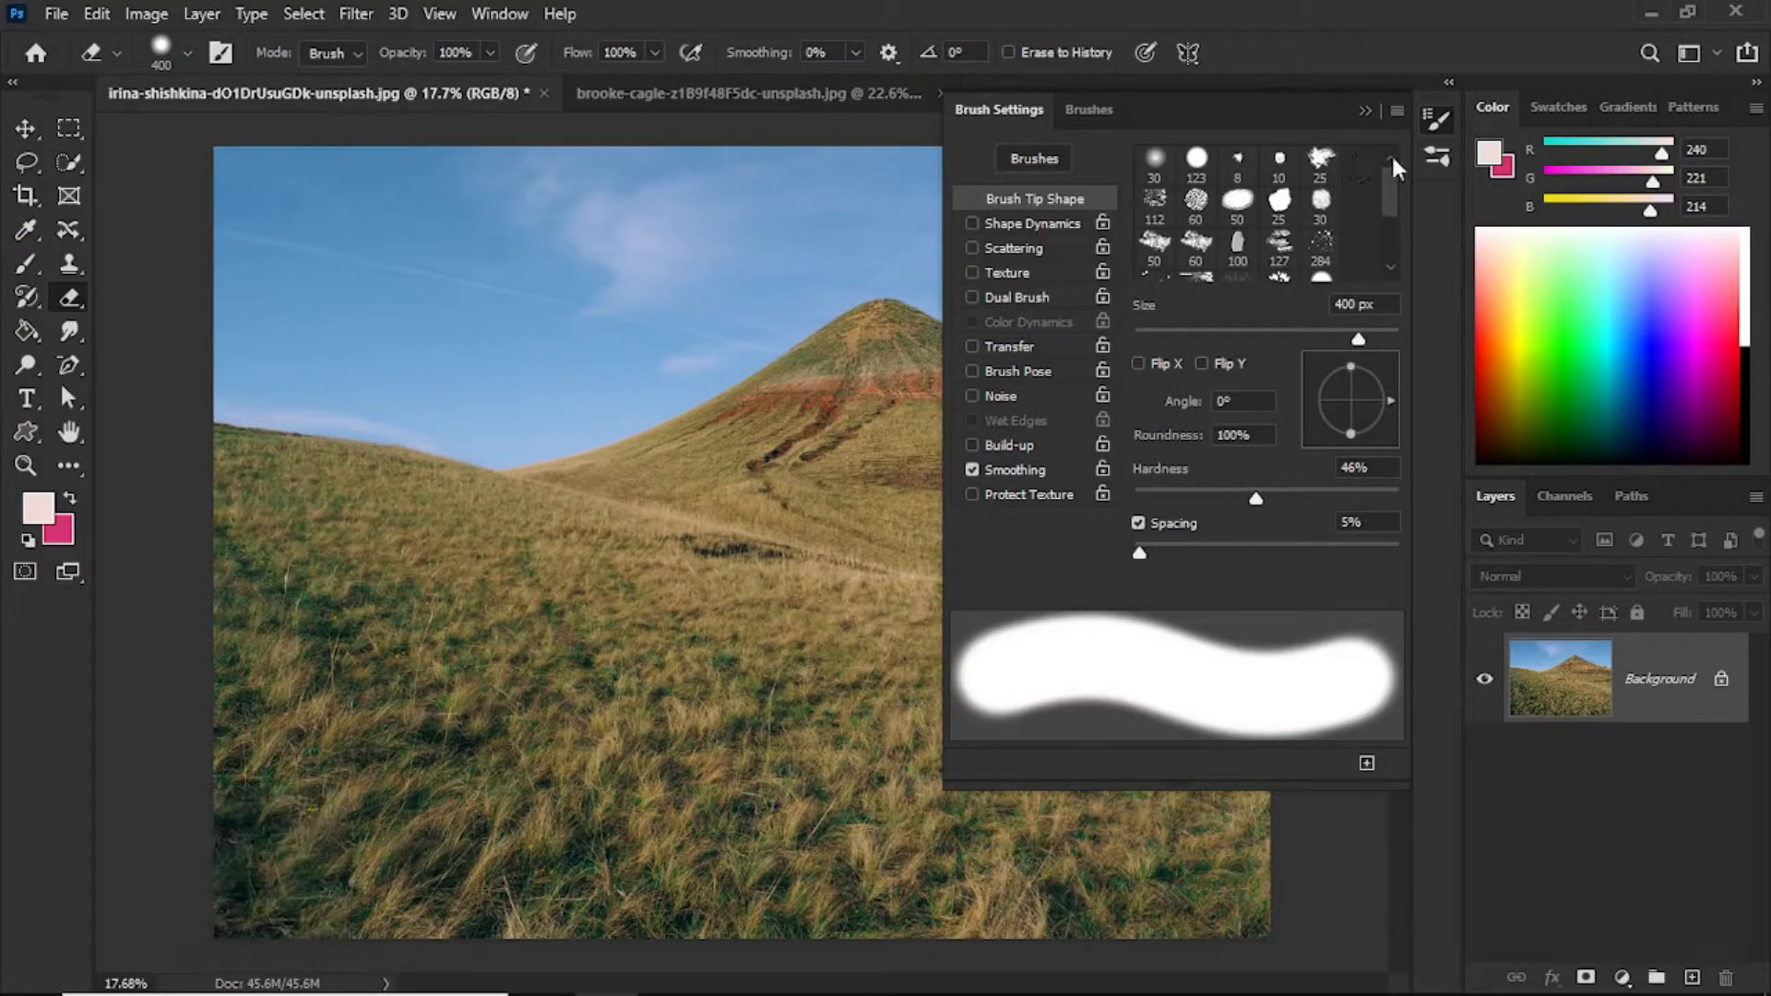
left_click(1366, 109)
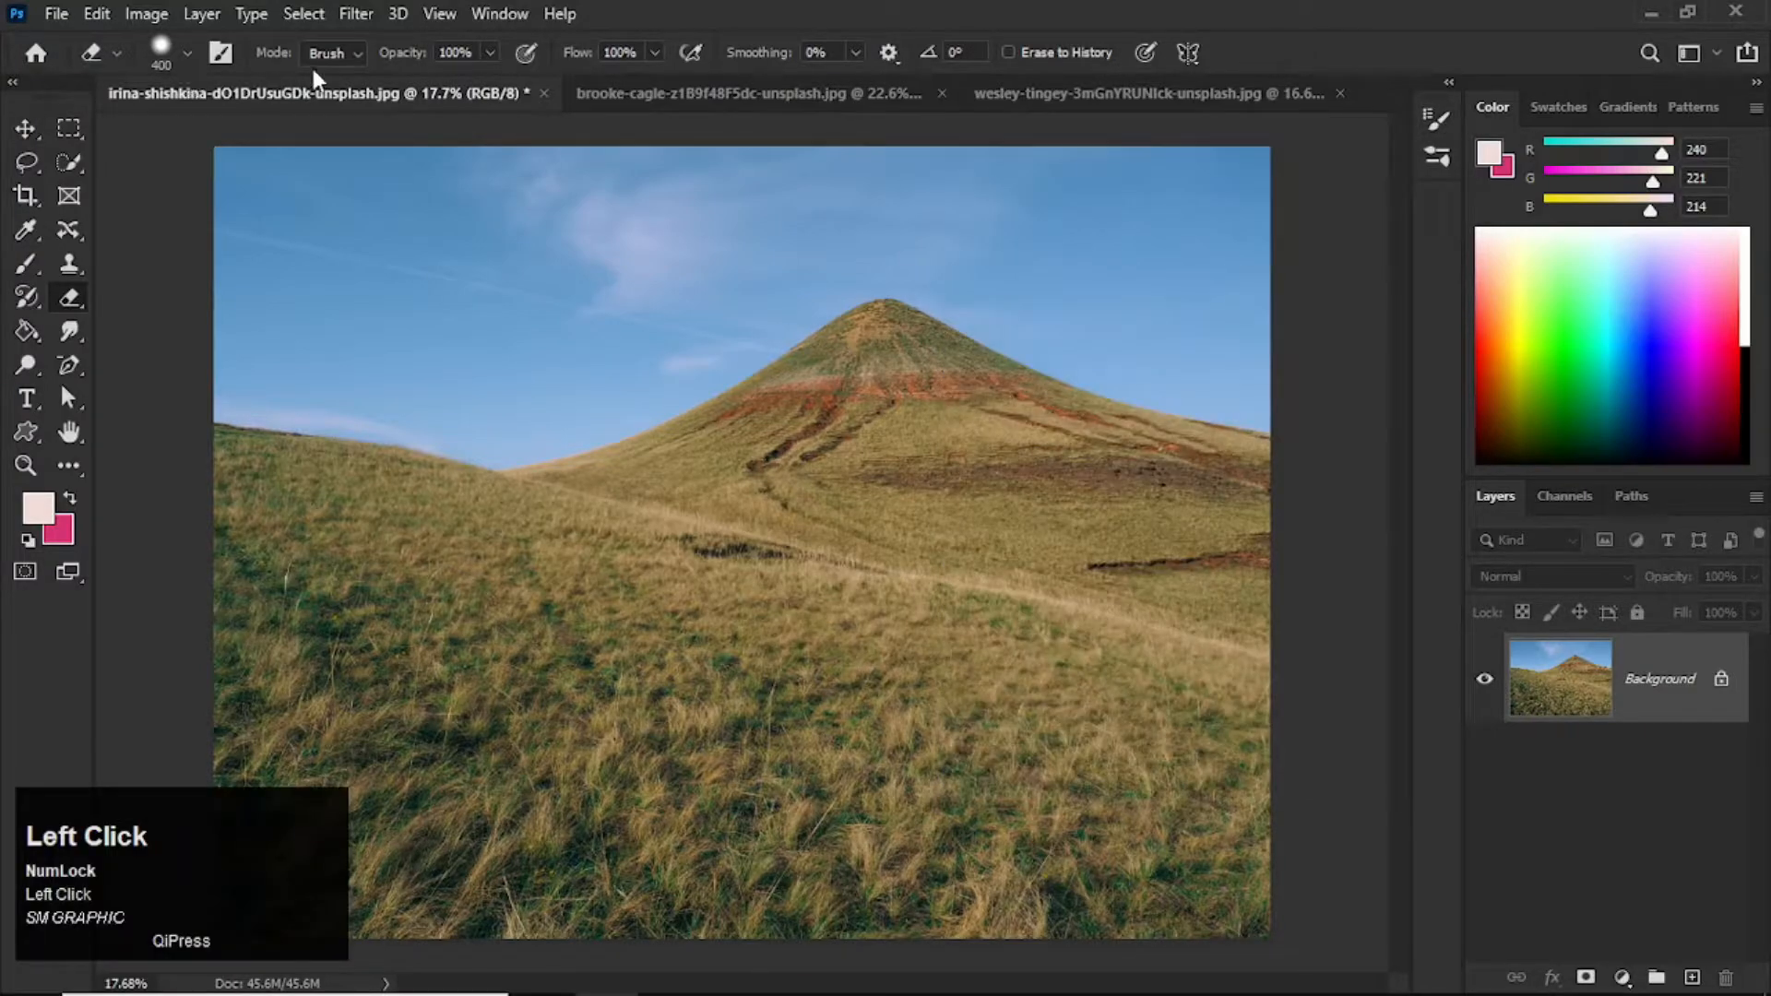
Try the eraser's Pencil mode and switch back to Brush mode.
left_click(348, 51)
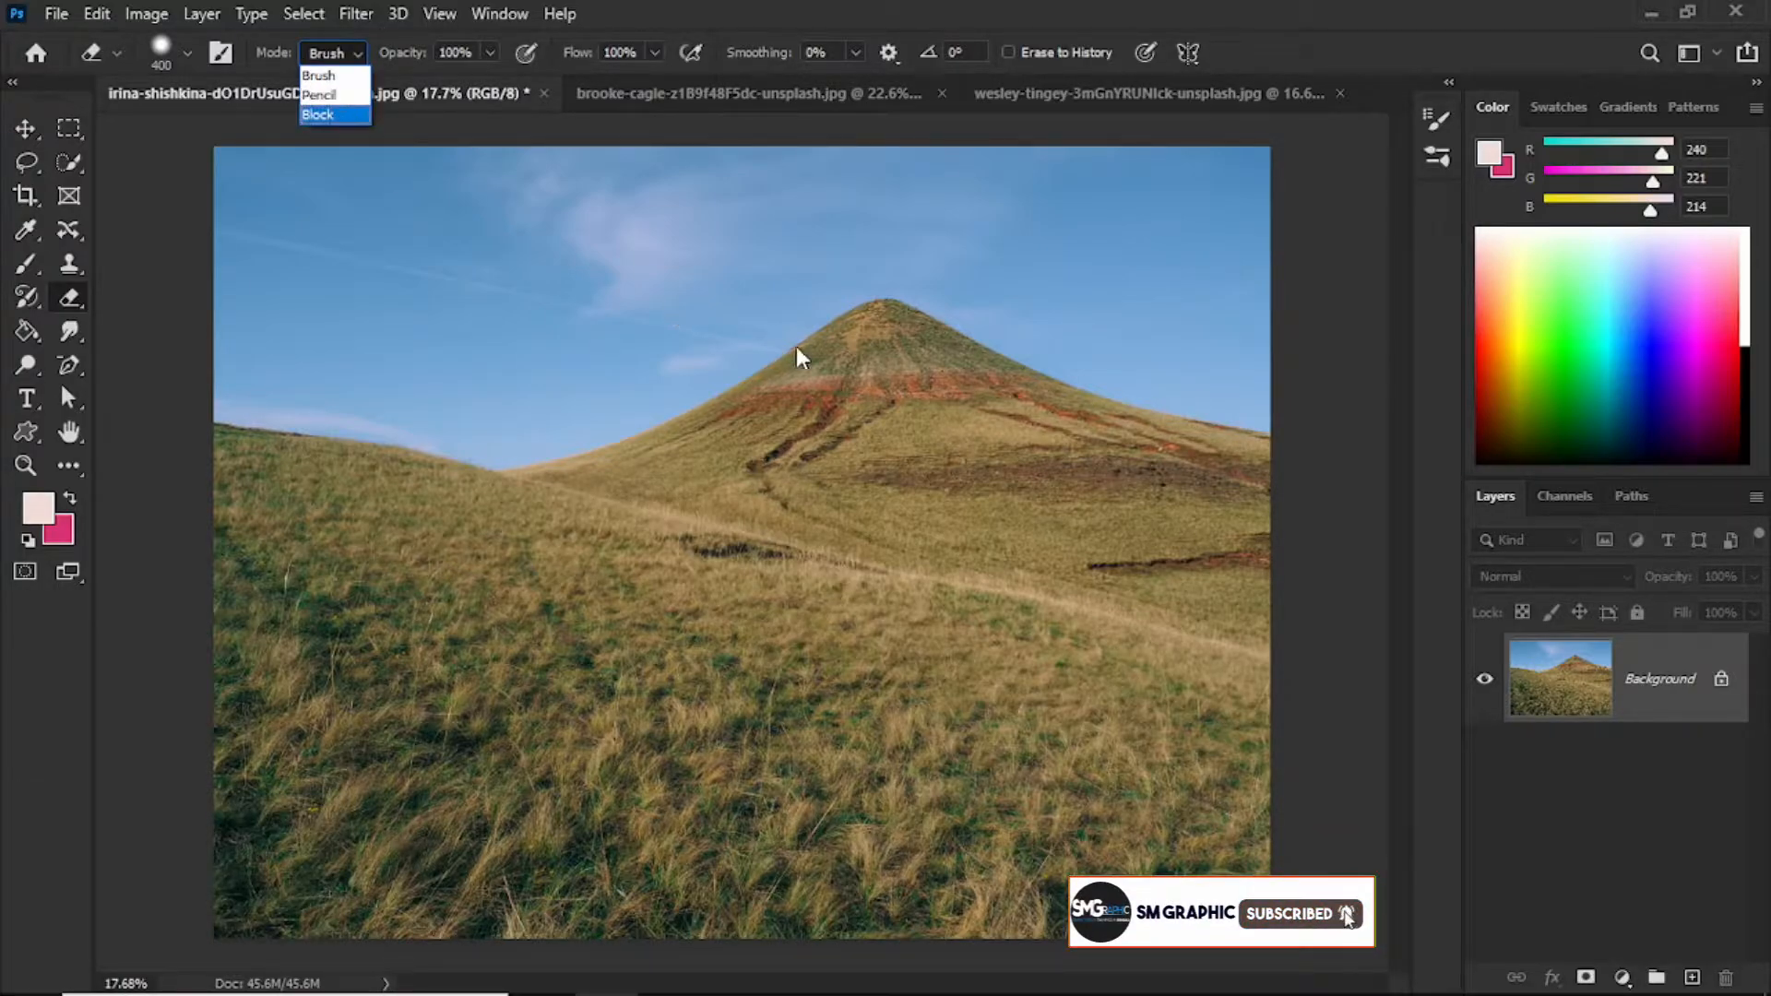
left_click(318, 75)
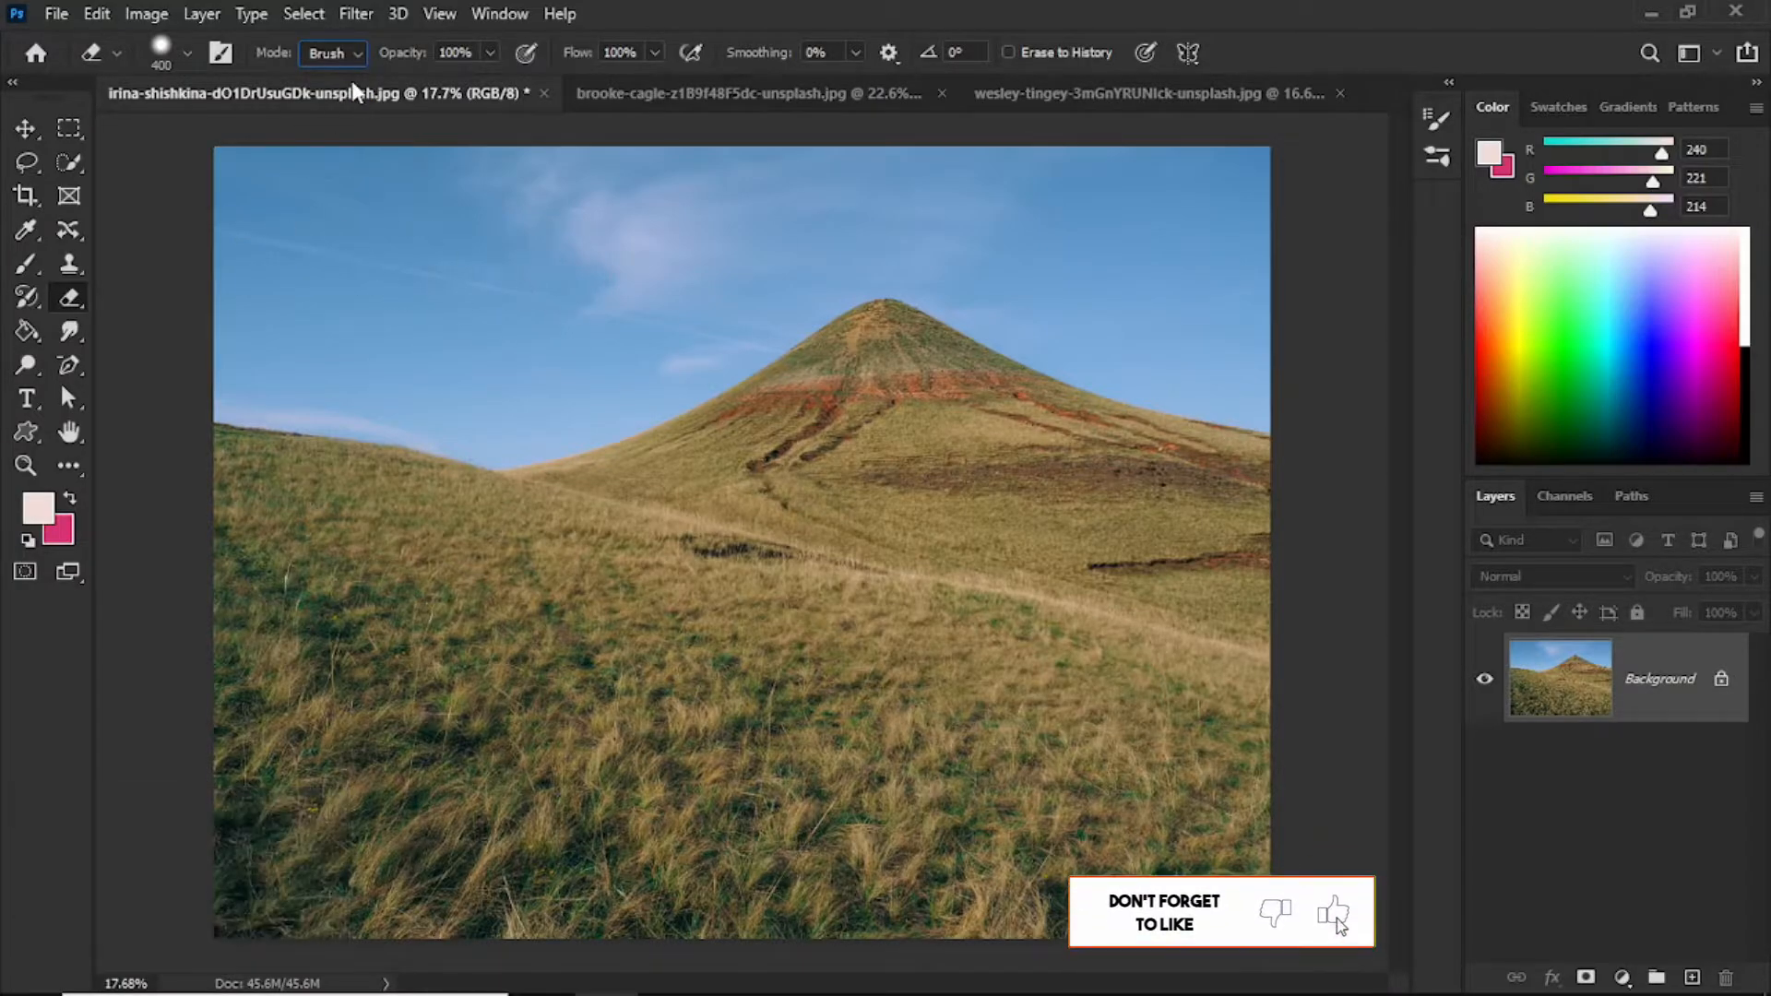
left_click(342, 52)
left_click(323, 93)
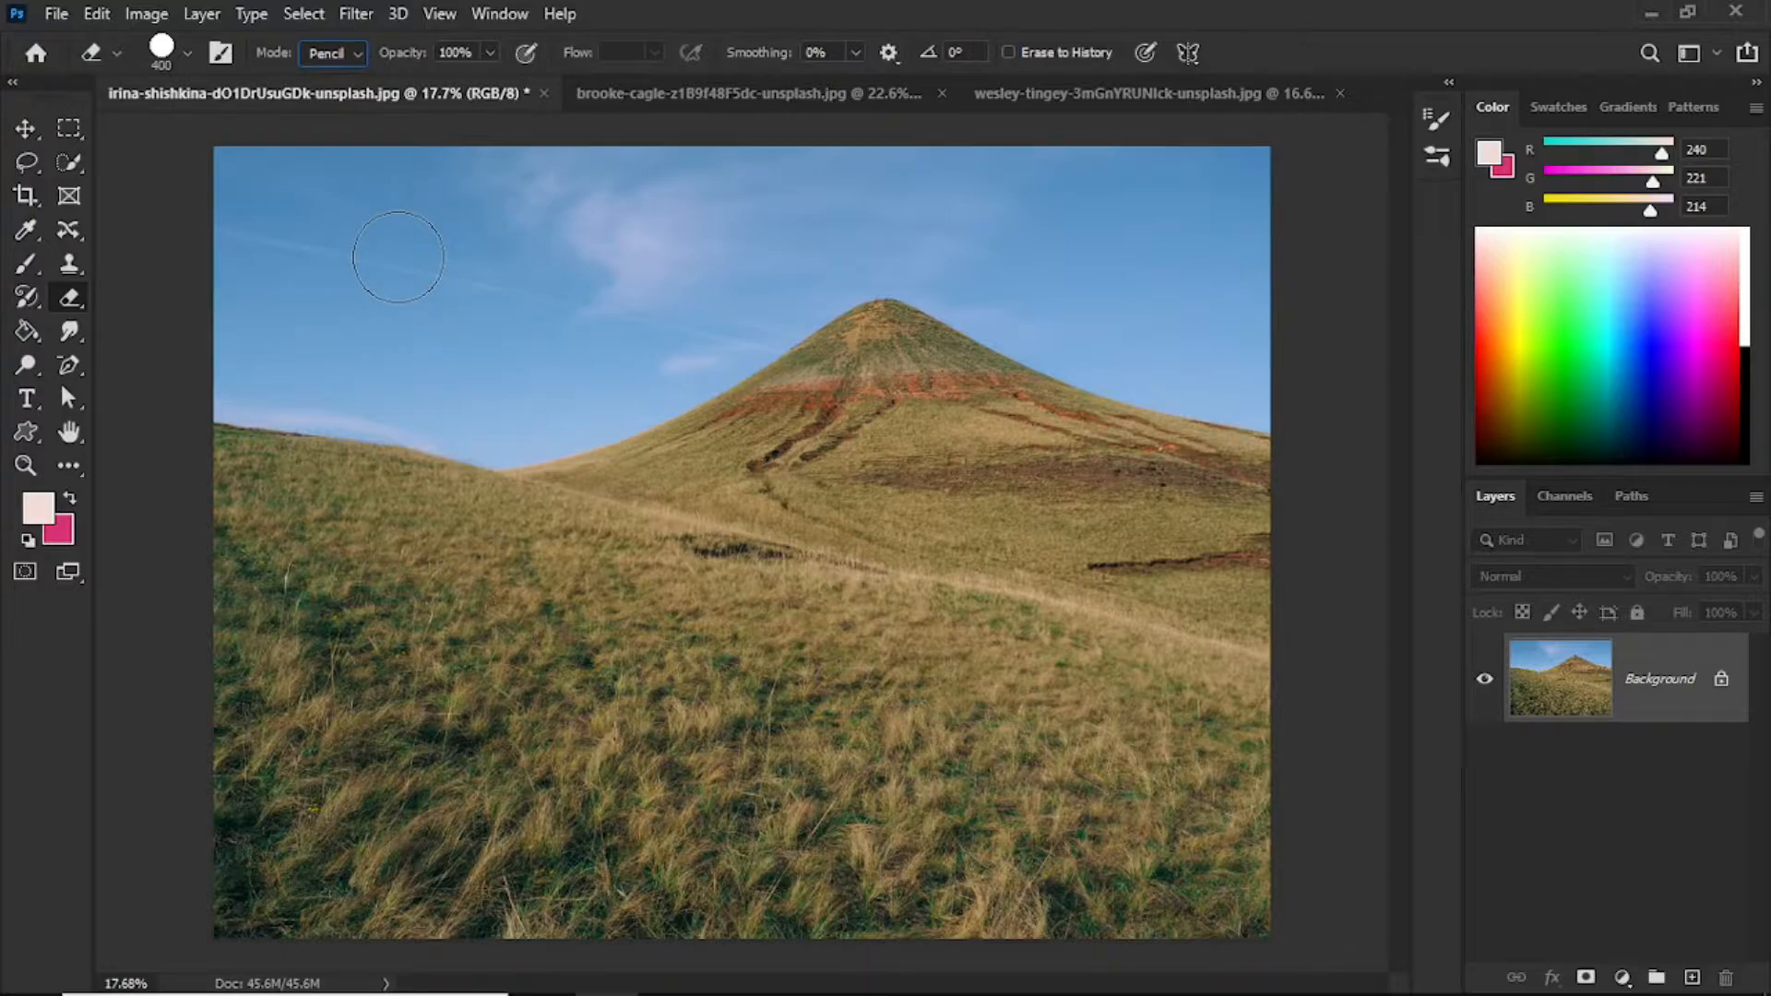
left_click(358, 57)
left_click(345, 79)
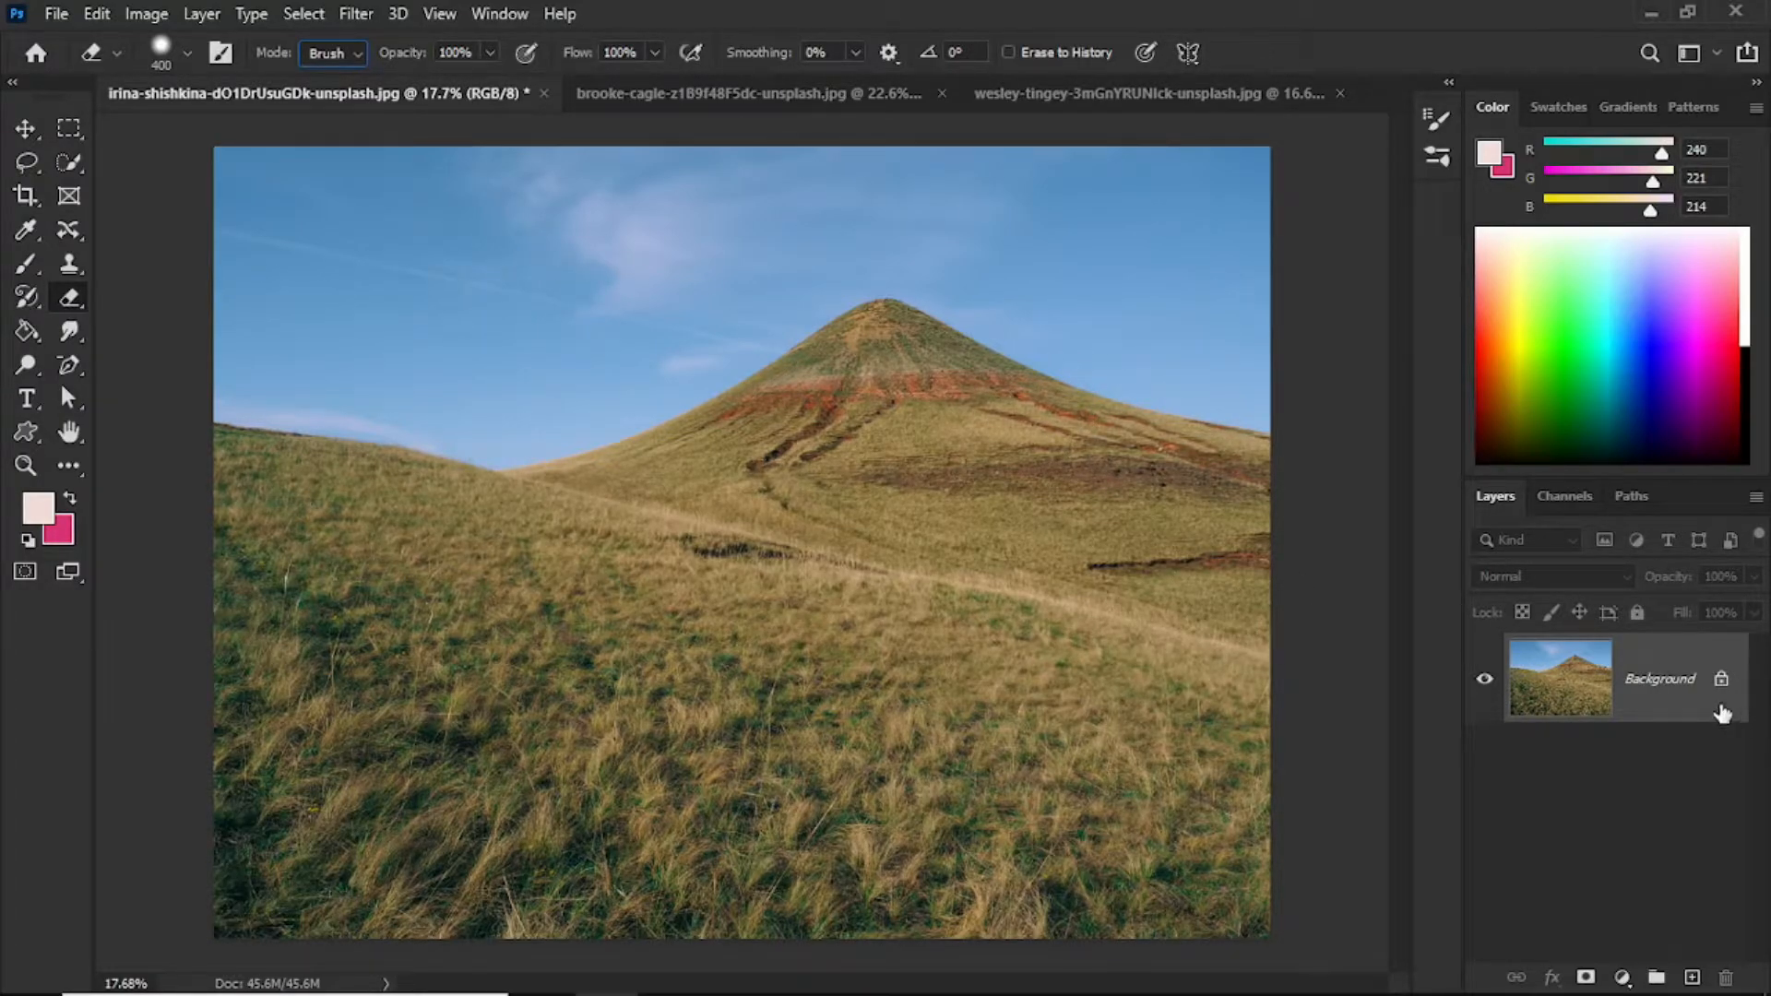
Reset the colours to black and white, then test an eraser stroke across the sky on the locked Background and undo it.
key("d")
left_click_drag(310, 233, 1153, 233)
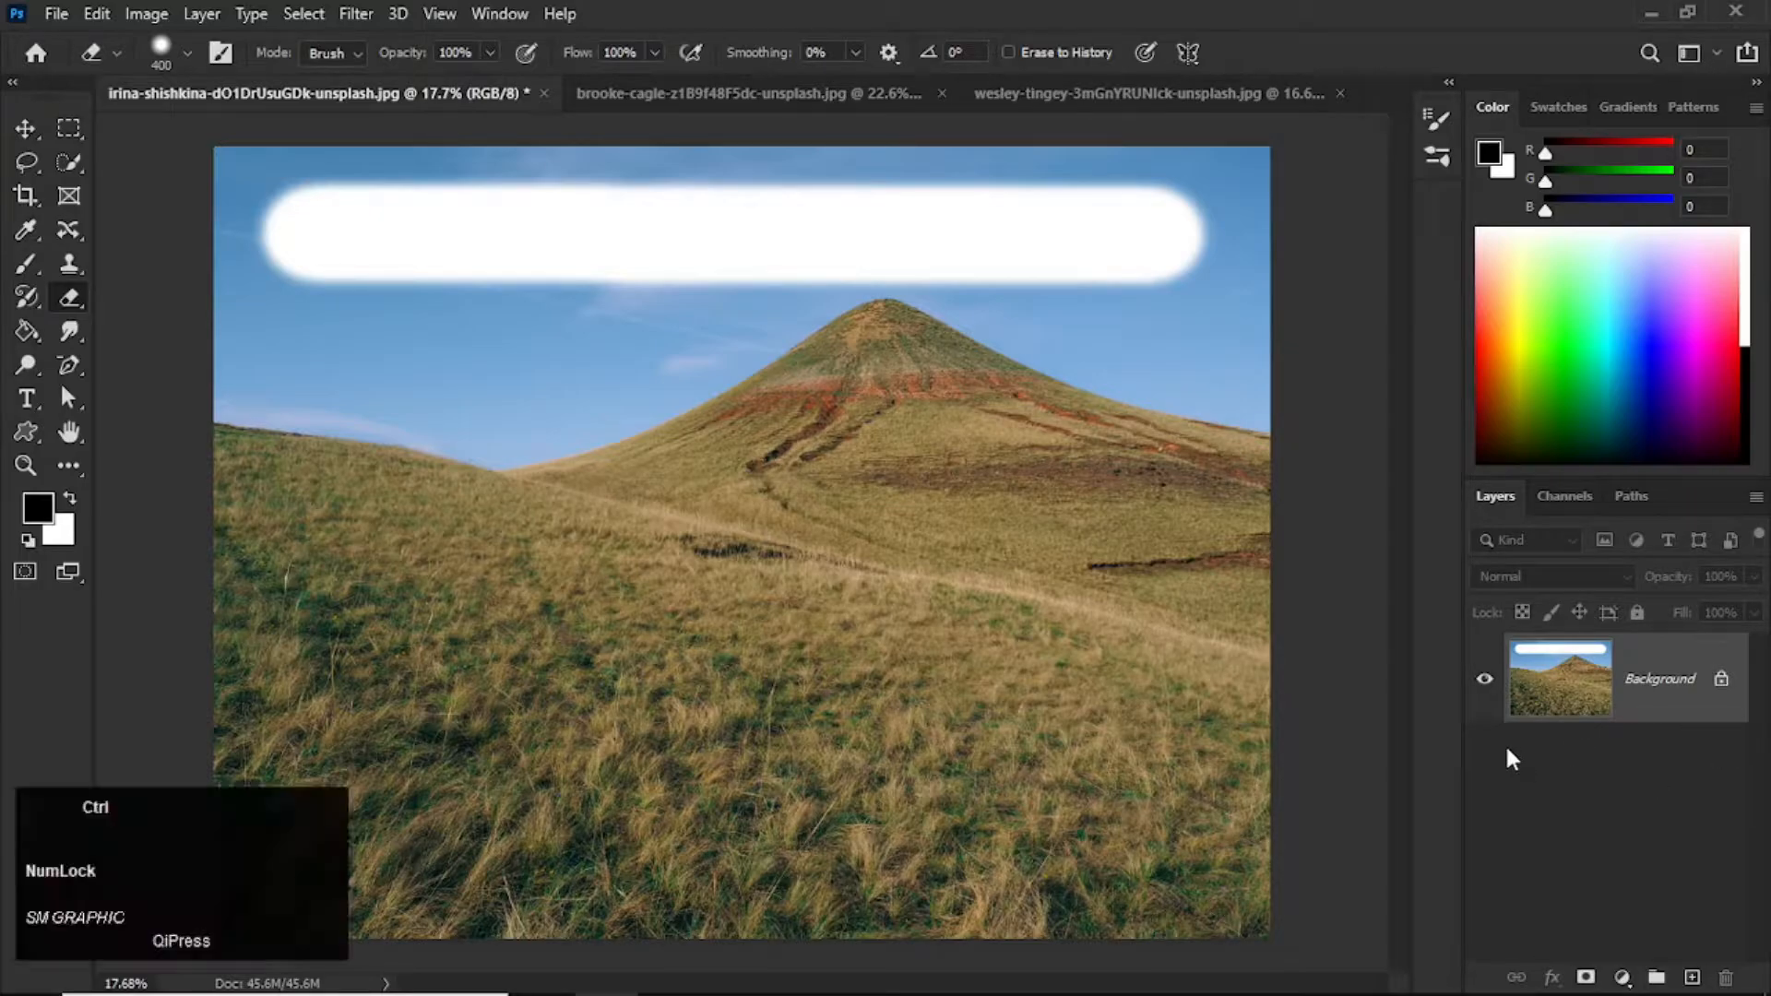
key("ctrl+z")
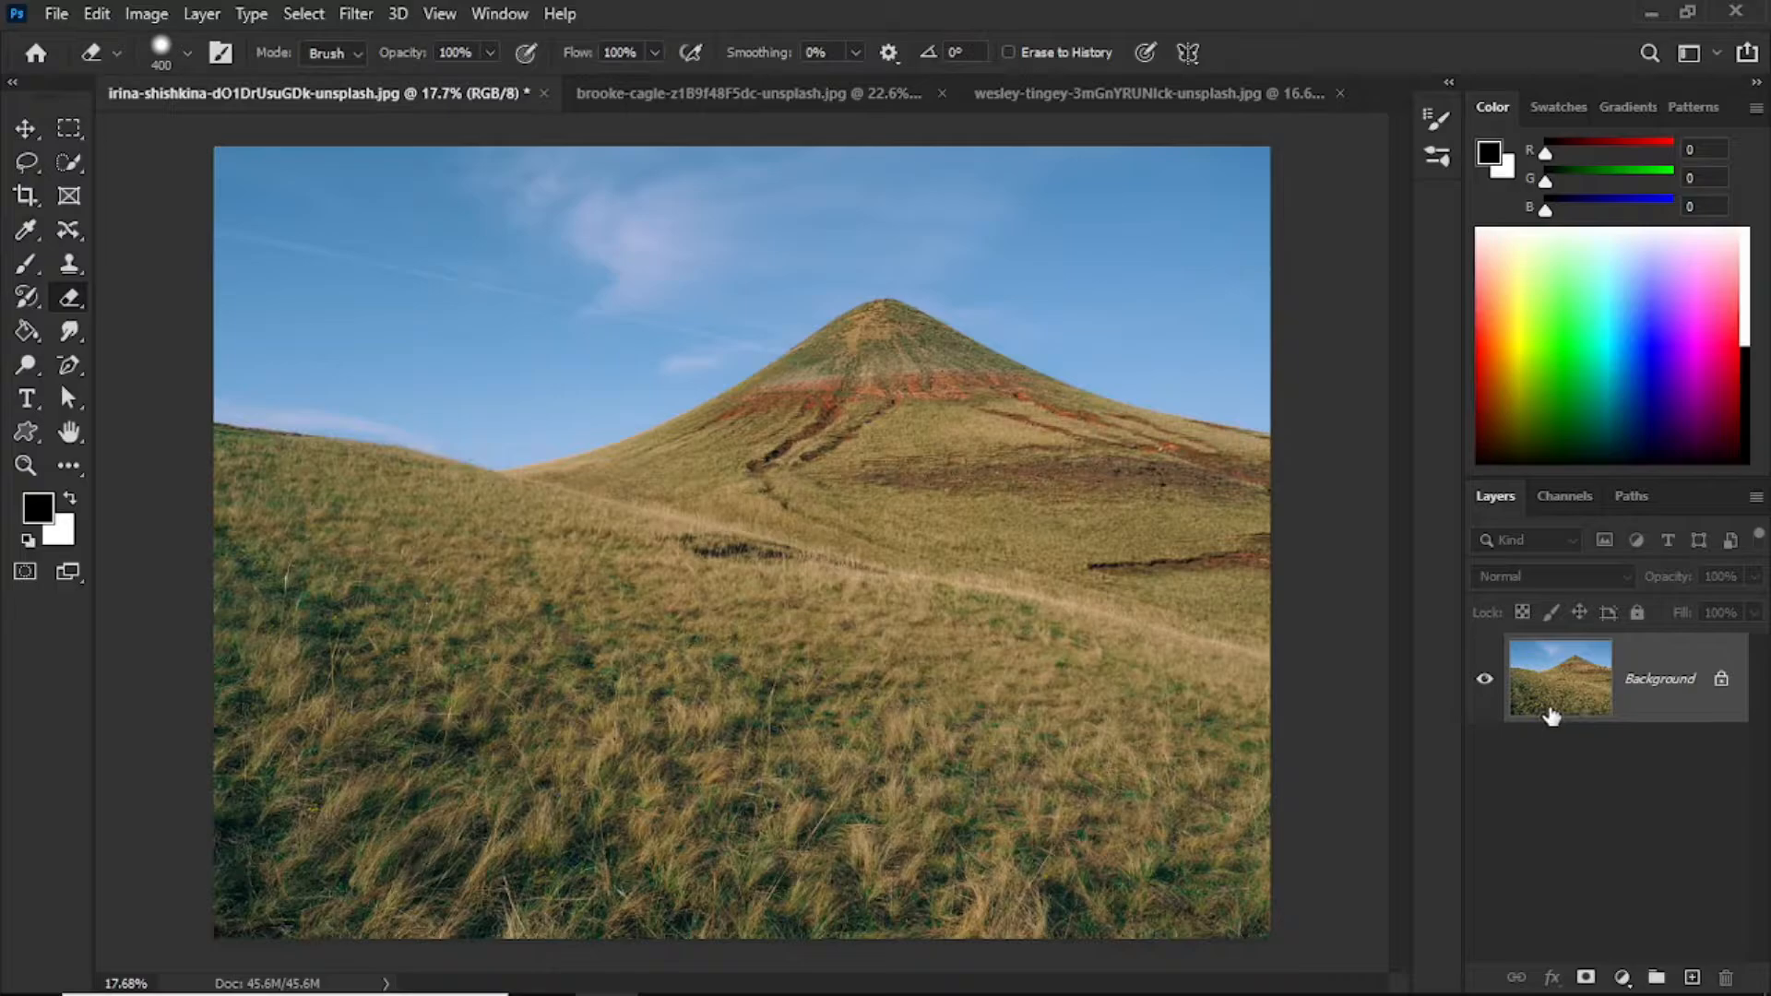
Compare erasing a strip of sky on an unlocked layer and on the locked Background, undoing each test.
left_click(1719, 680)
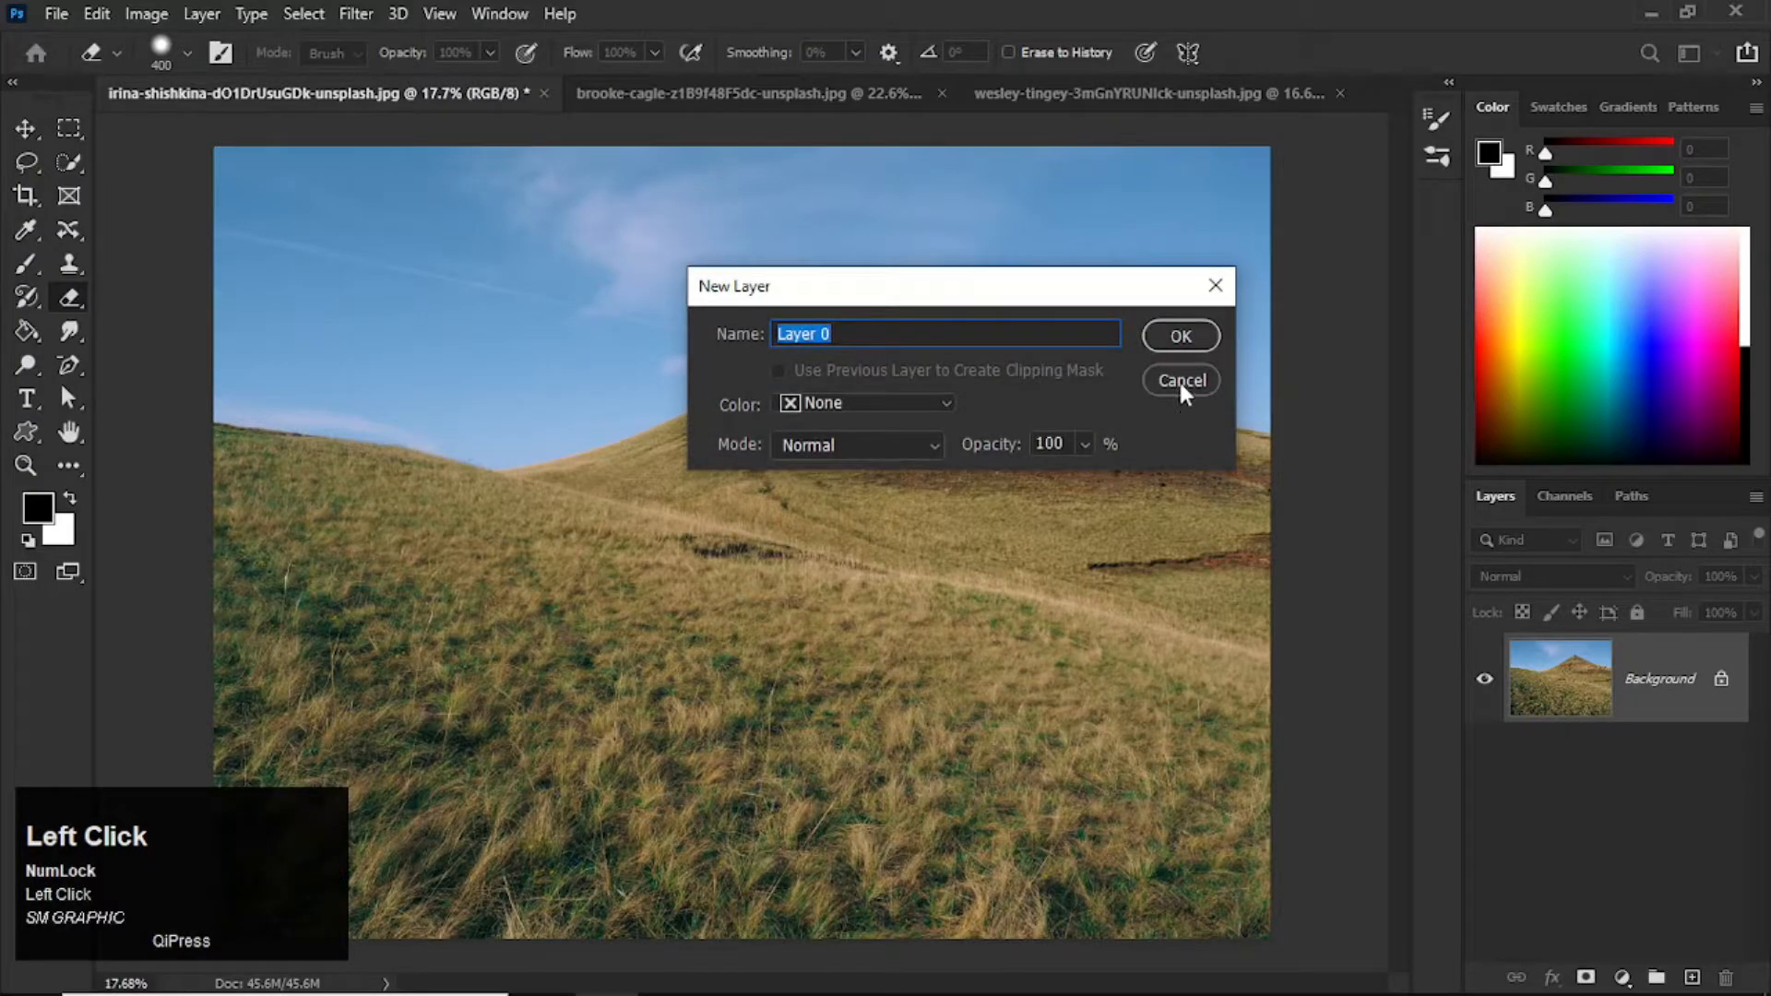
left_click(1183, 338)
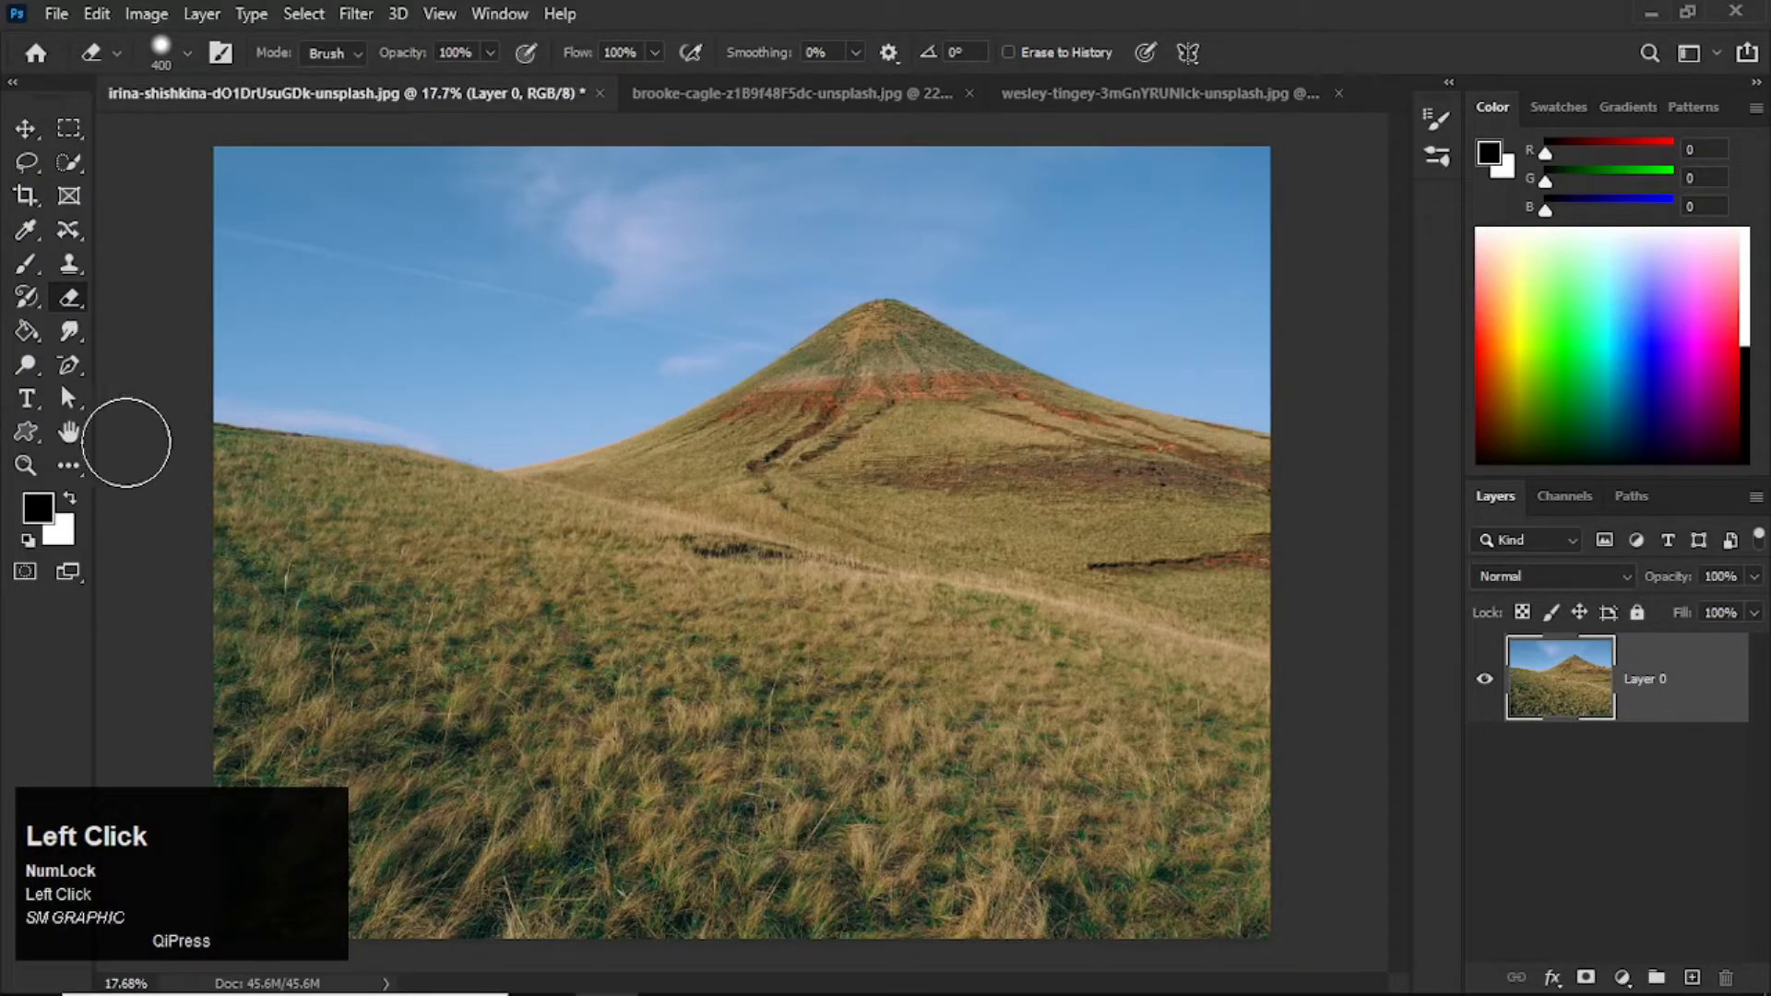
left_click_drag(324, 230, 1139, 225)
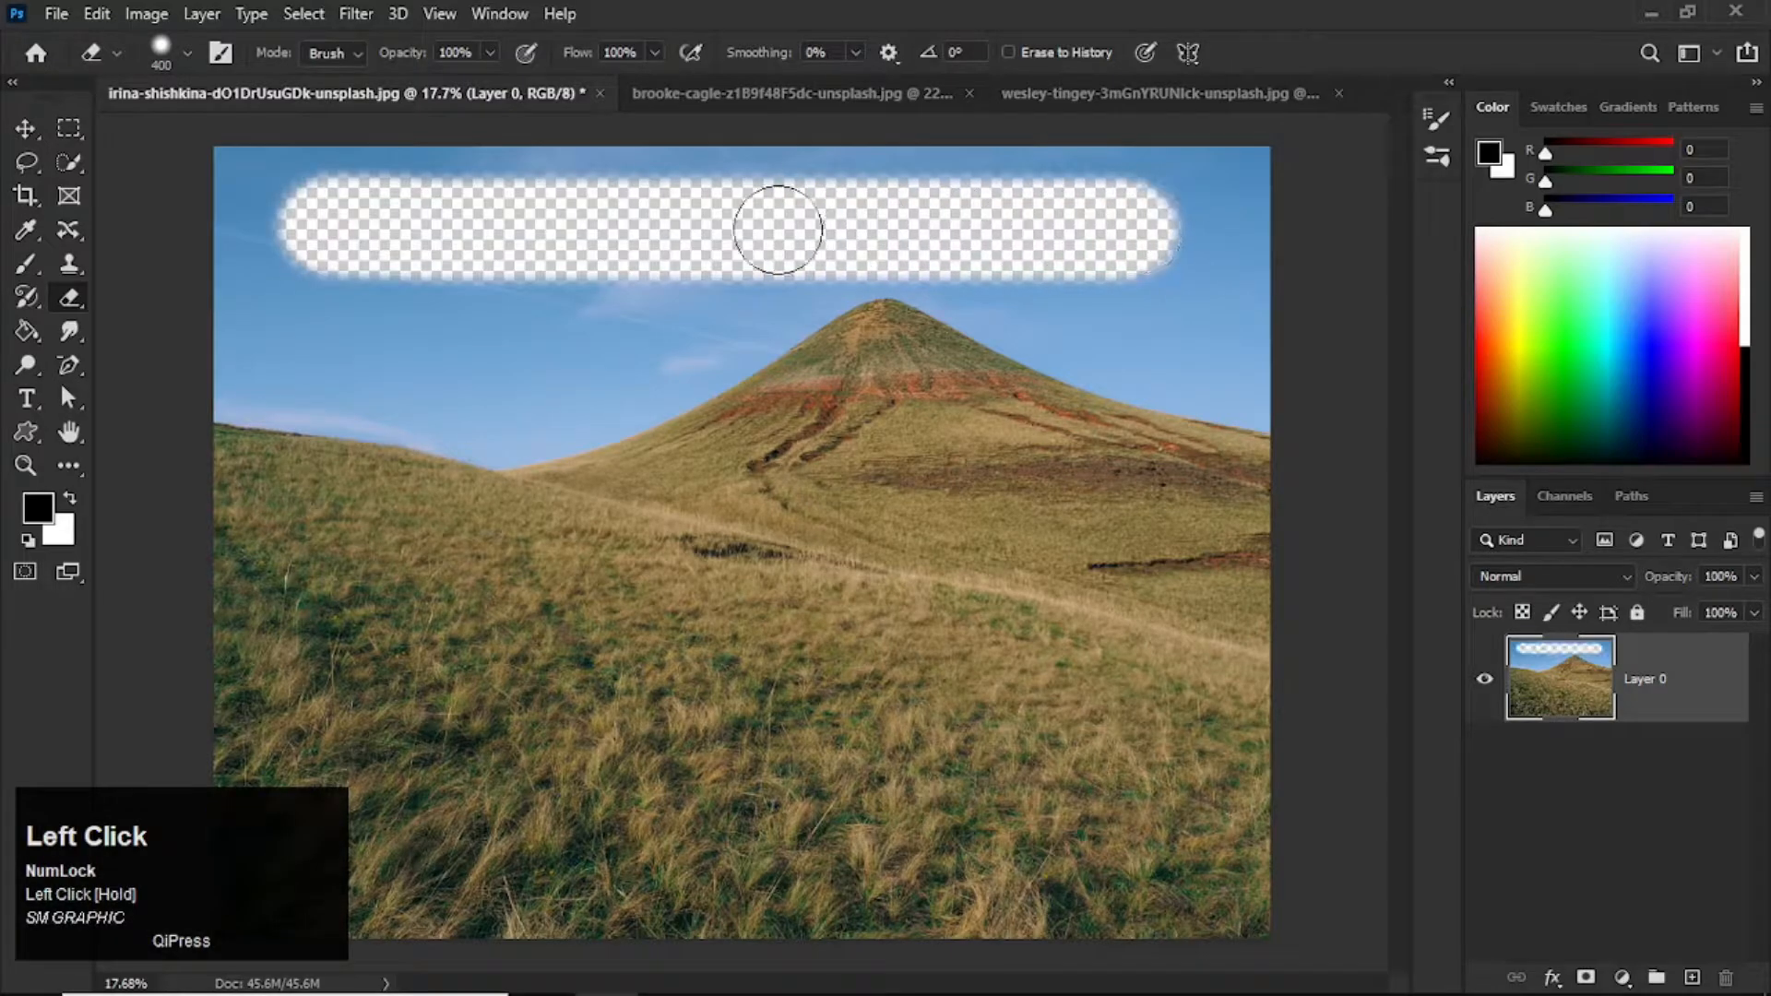
key("ctrl+z")
key("ctrl+z")
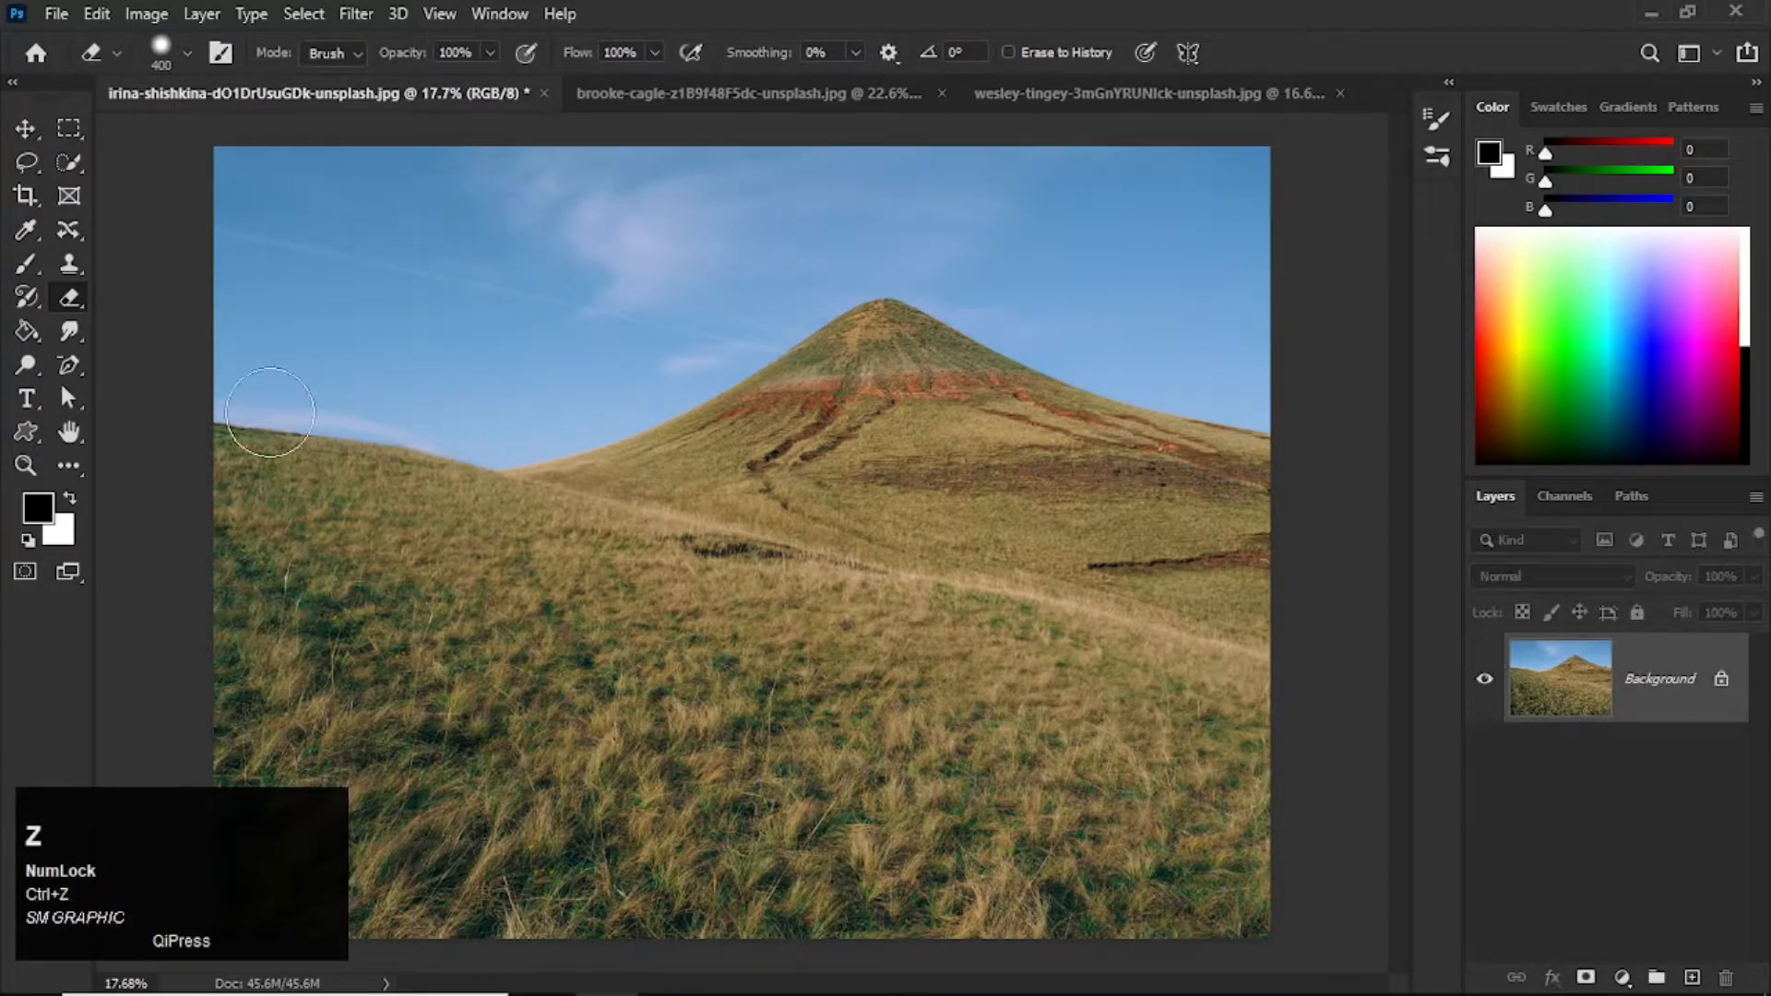
left_click_drag(358, 217, 1002, 217)
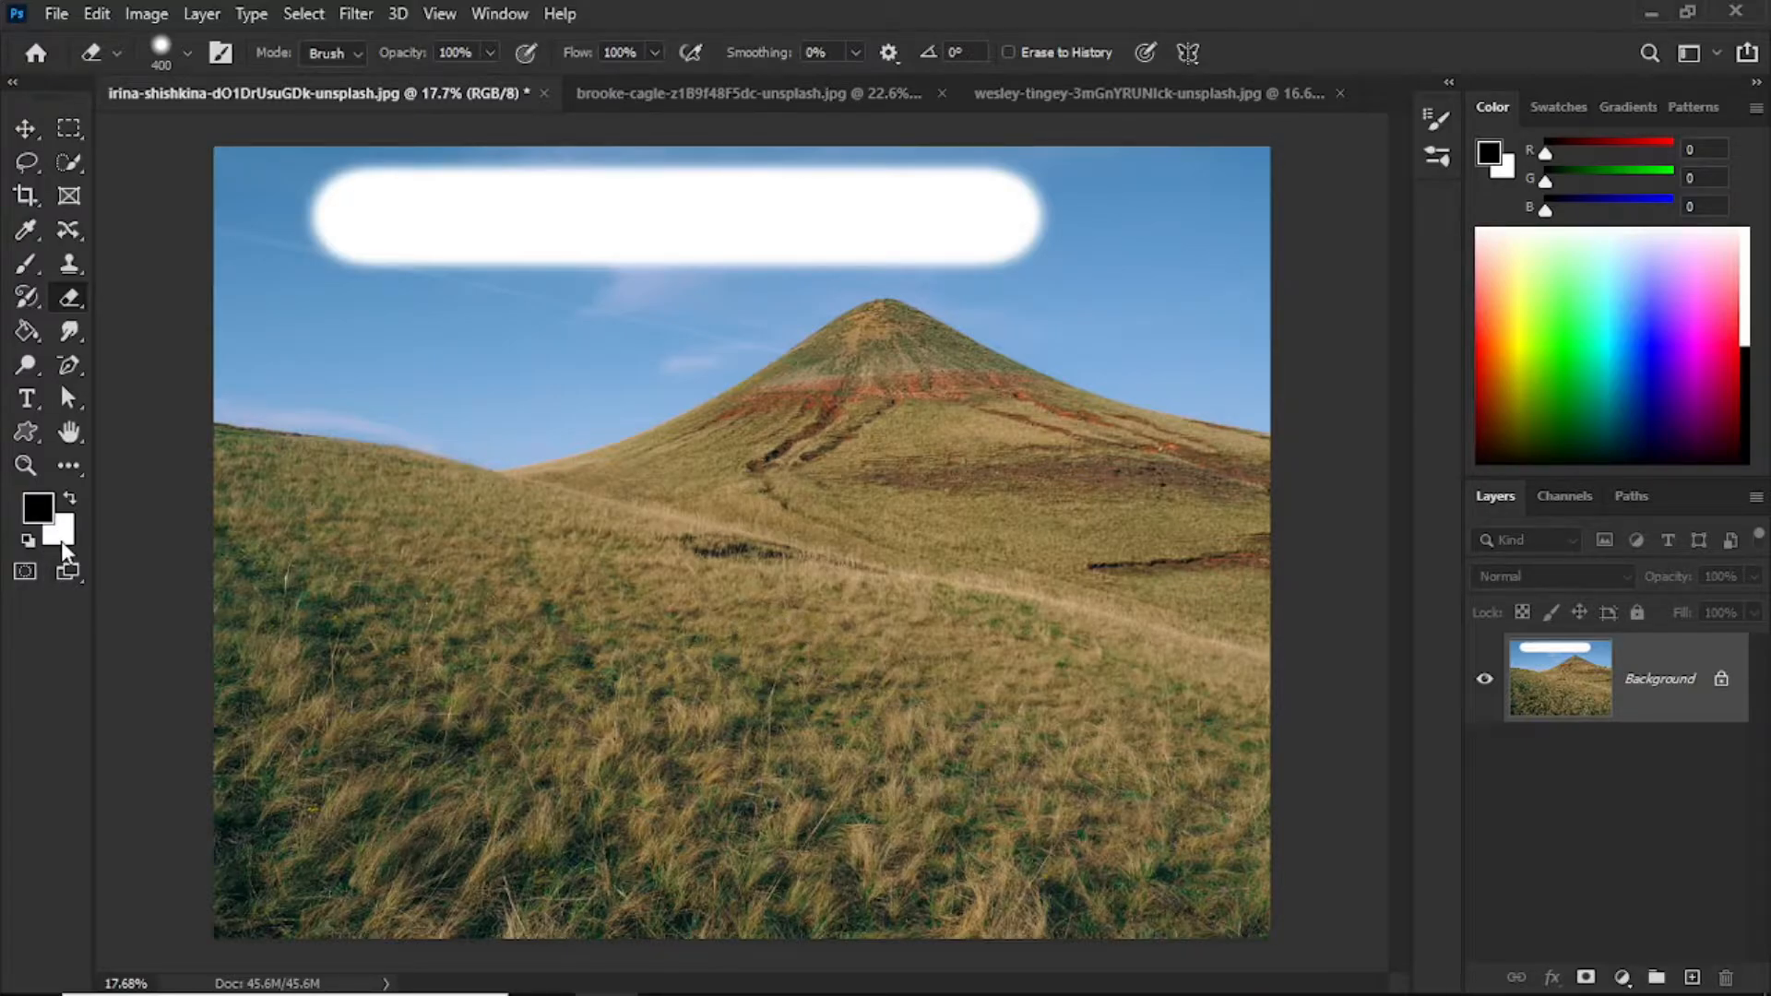
key("ctrl+z")
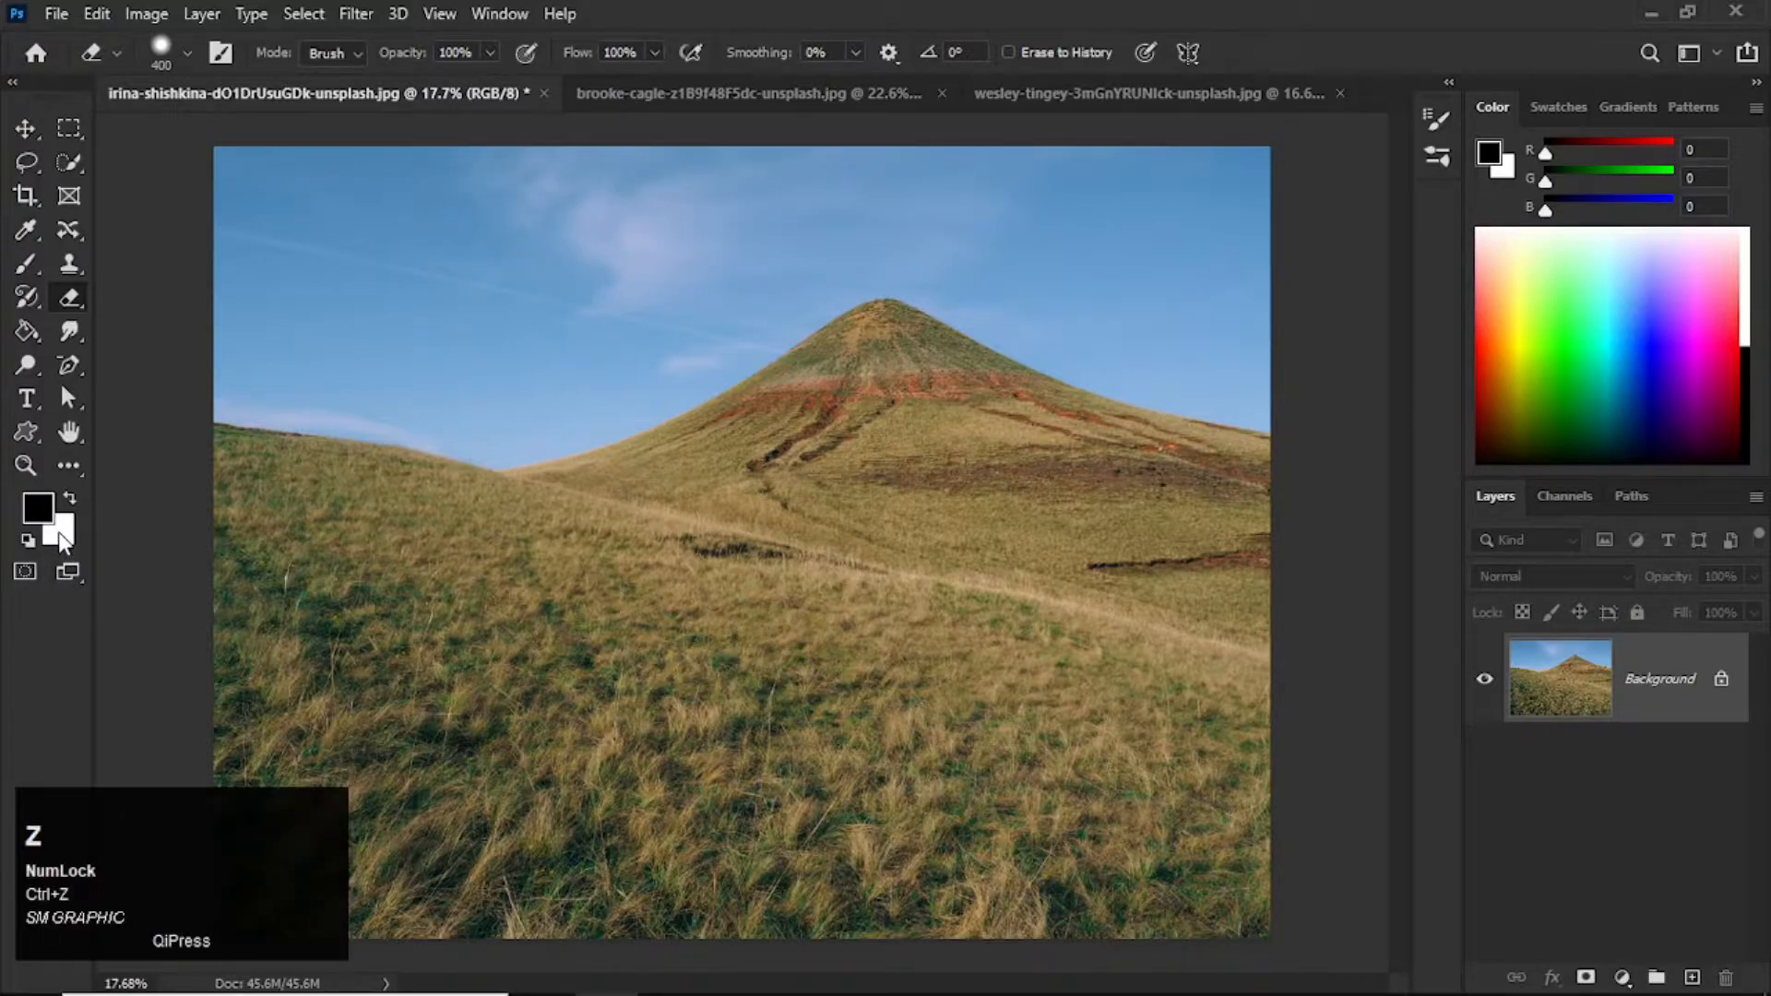
Set the background colour to bright red, test erasing the upper sky on the locked Background, and undo the erasing.
left_click(62, 535)
left_click_drag(1337, 399, 1368, 273)
left_click(1582, 259)
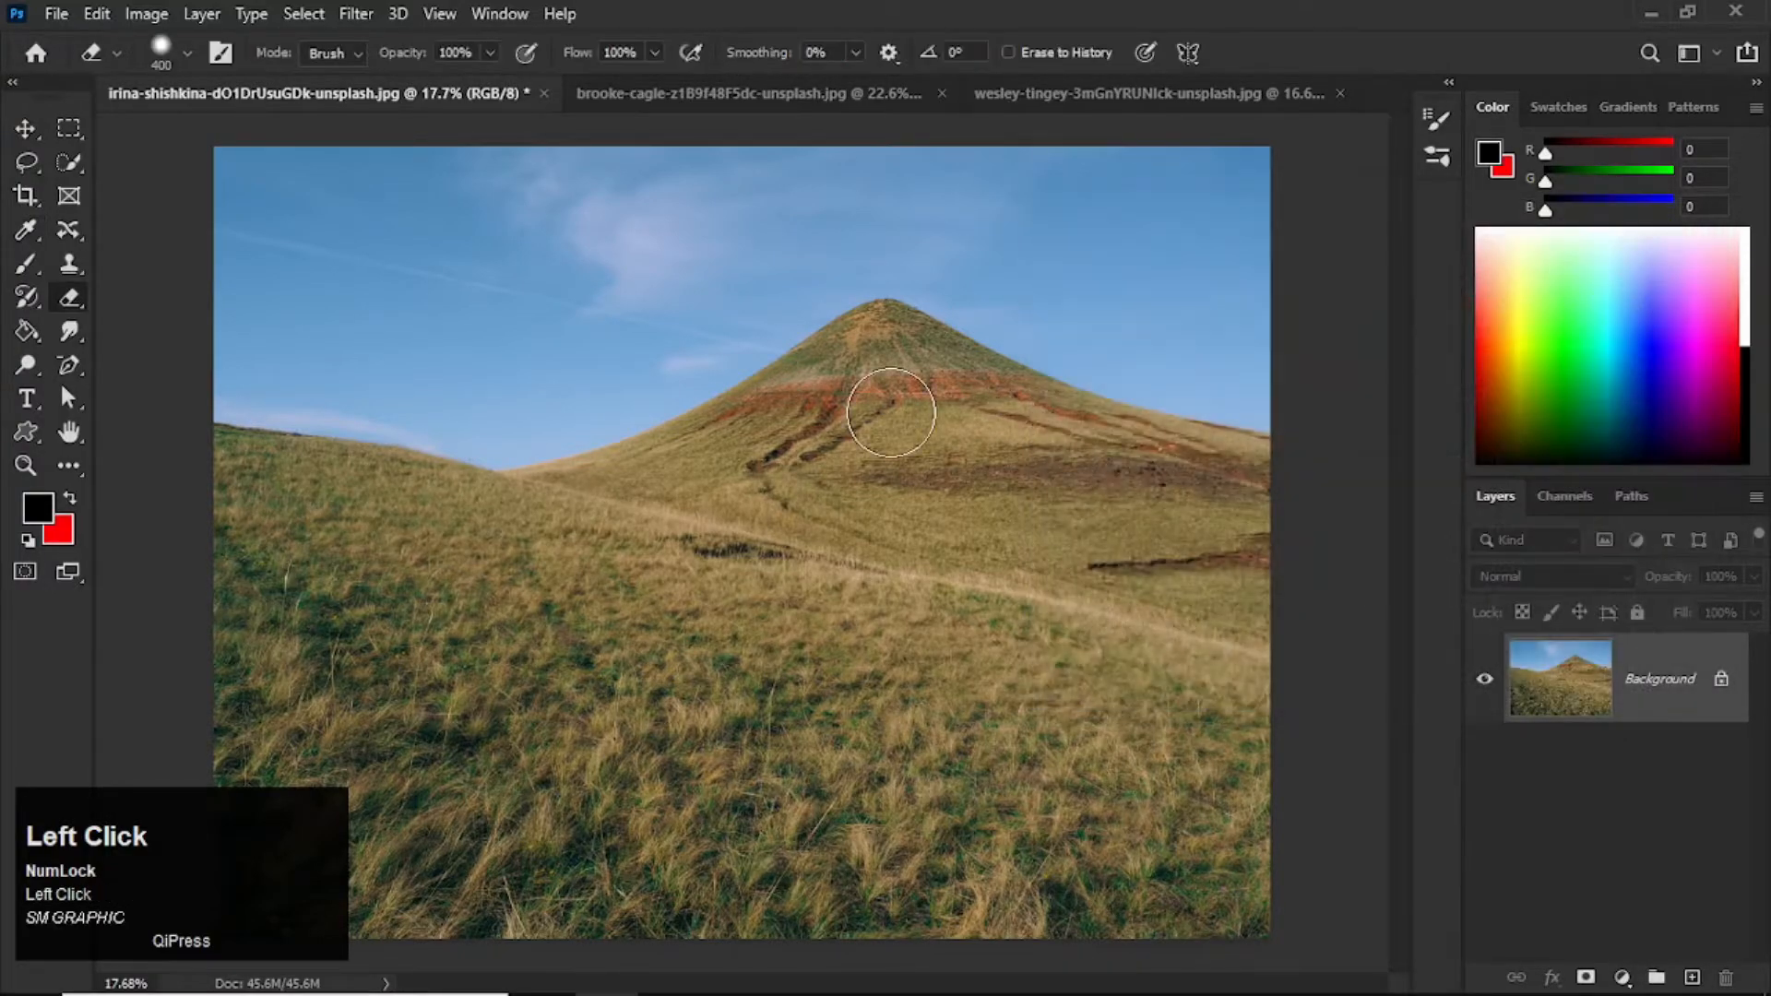
mouse_move(342, 218)
left_mouse_down()
mouse_move(1146, 179)
mouse_move(237, 156)
mouse_move(225, 211)
mouse_move(334, 220)
left_mouse_up()
mouse_move(881, 140)
left_mouse_down()
mouse_move(1236, 147)
mouse_move(217, 341)
left_mouse_up()
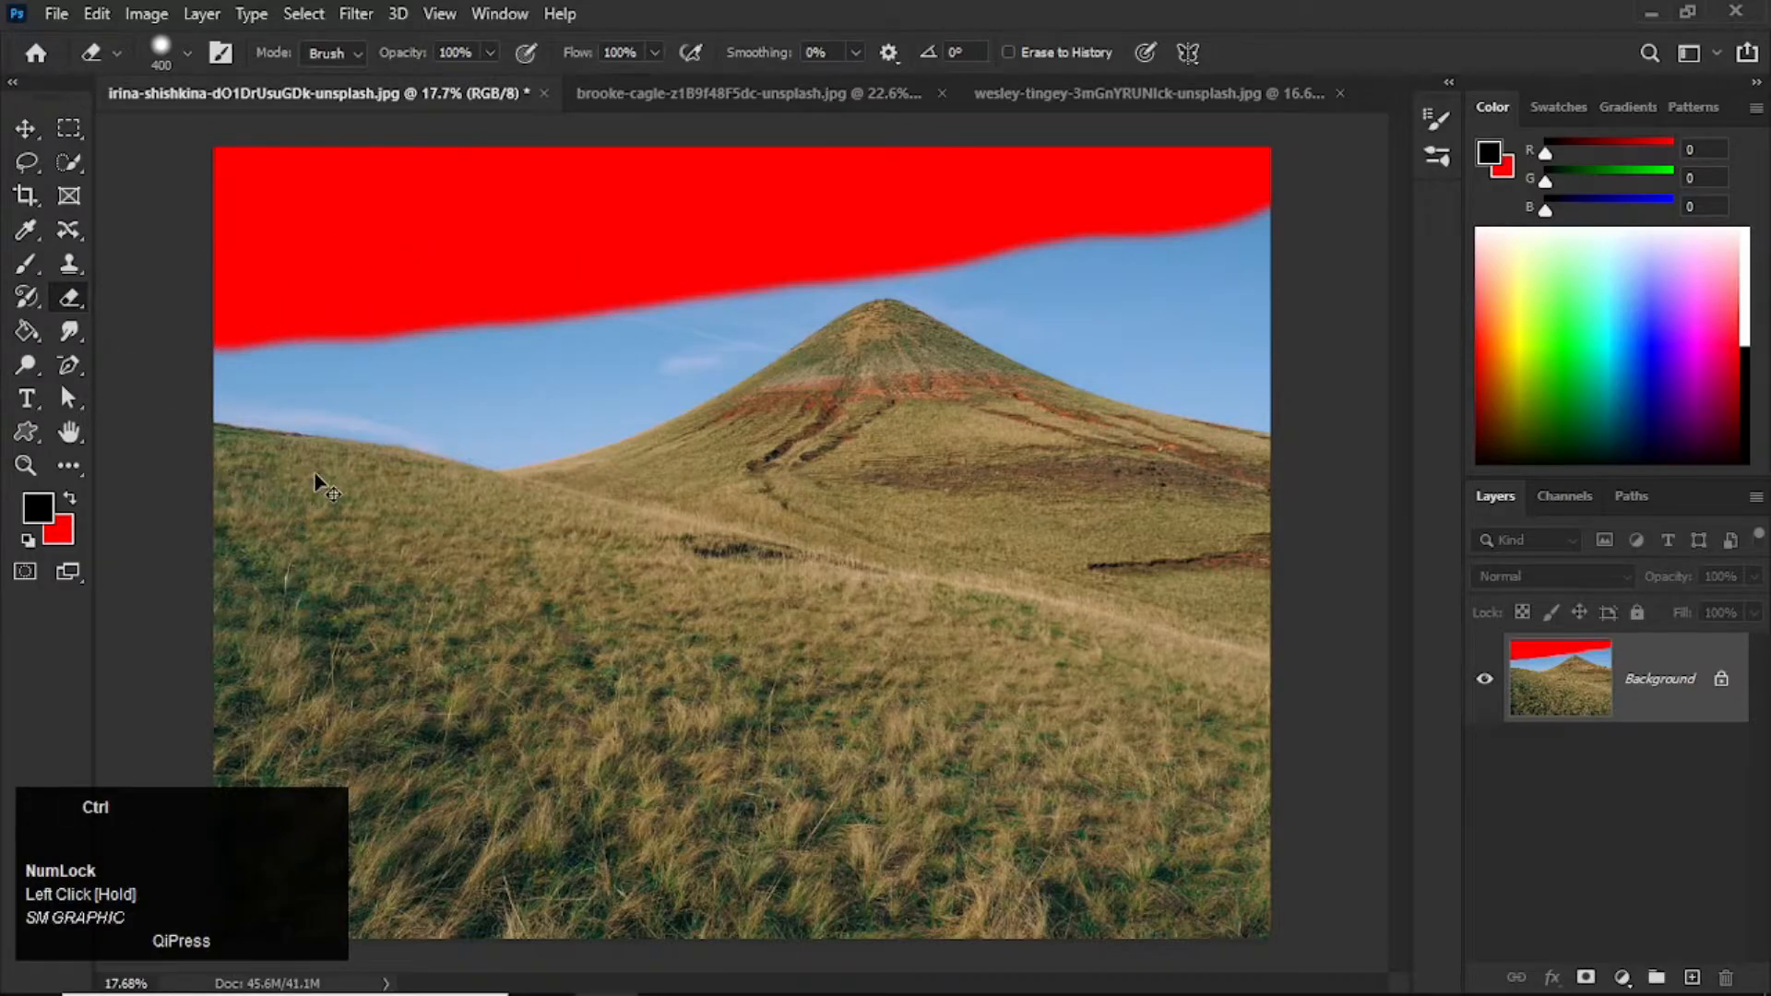
key("ctrl+z")
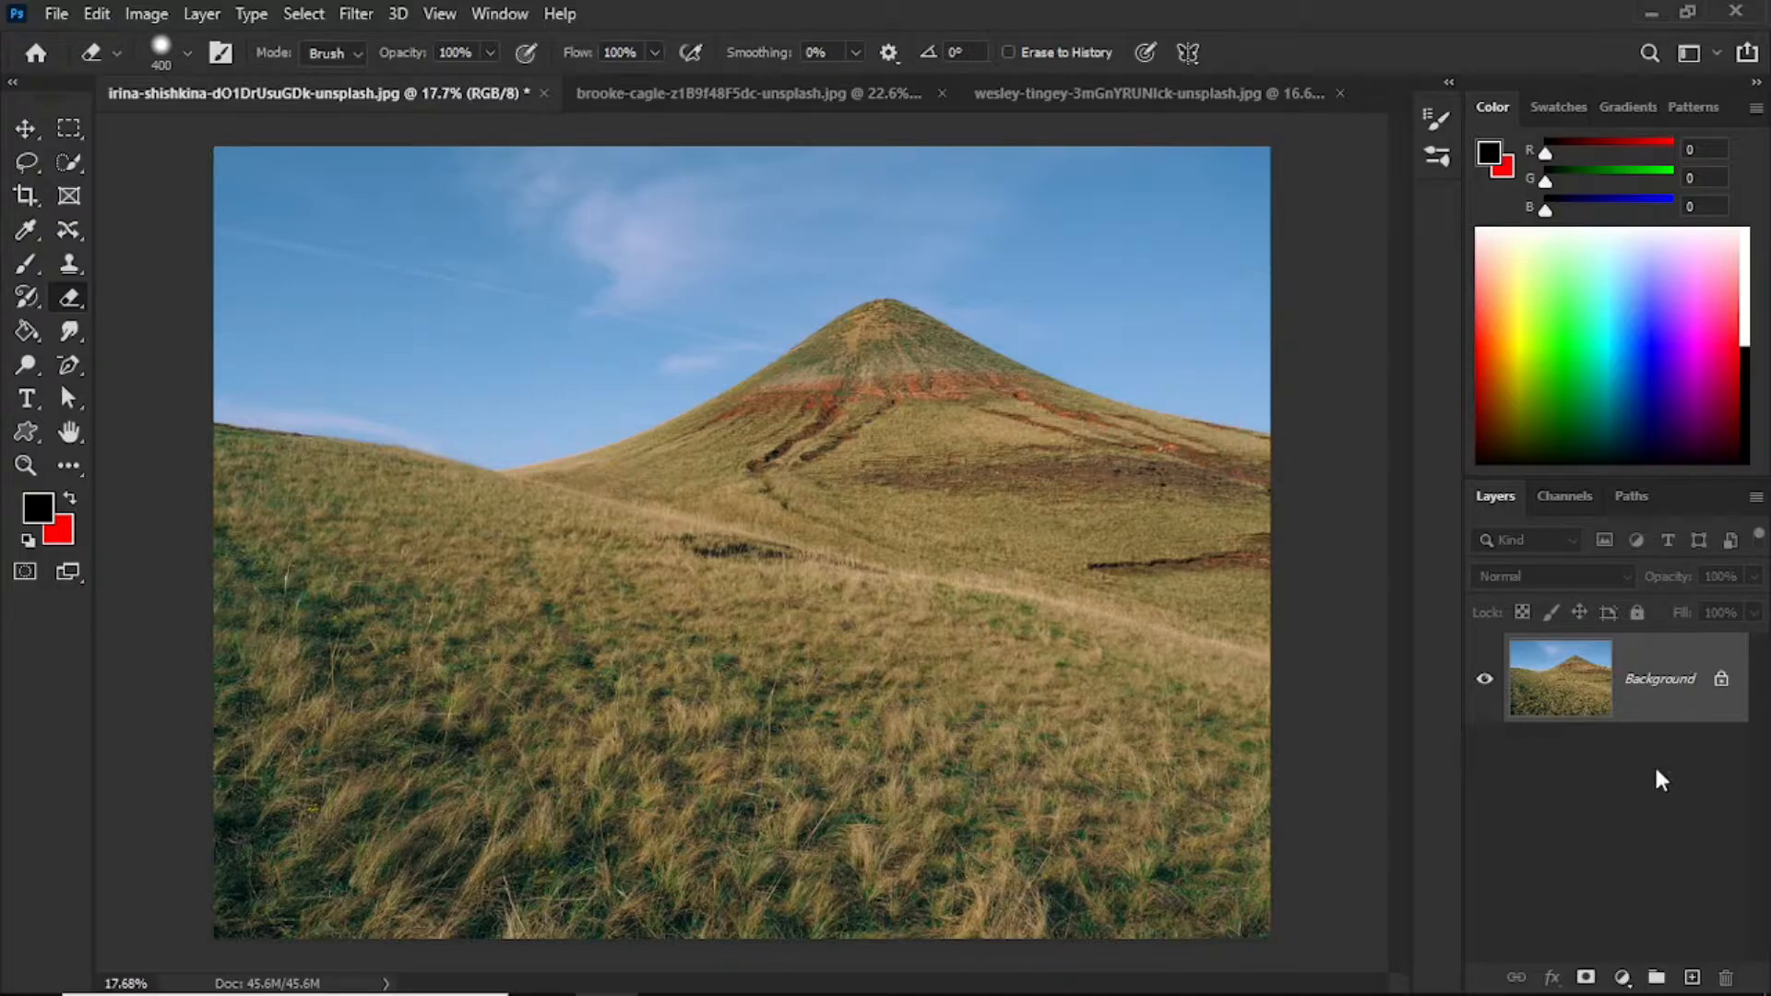
Convert the Background into a regular layer and enlarge the eraser brush to 900 px.
left_click(1721, 682)
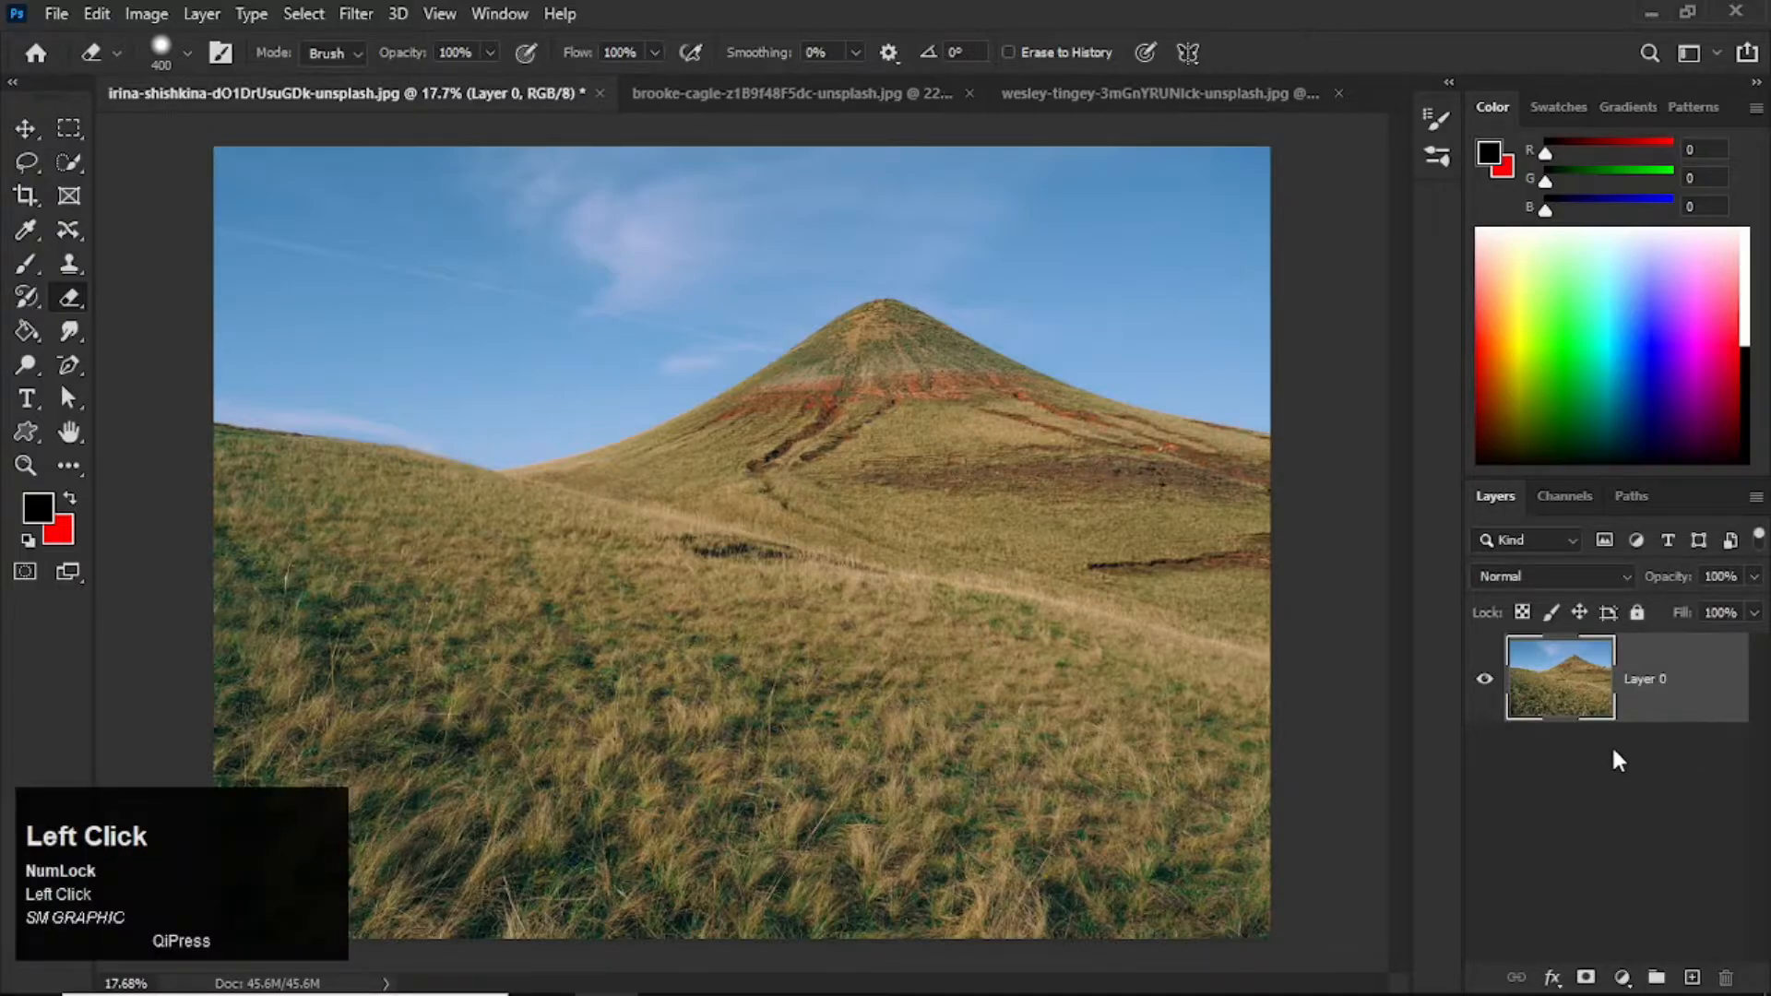
right_click(513, 240)
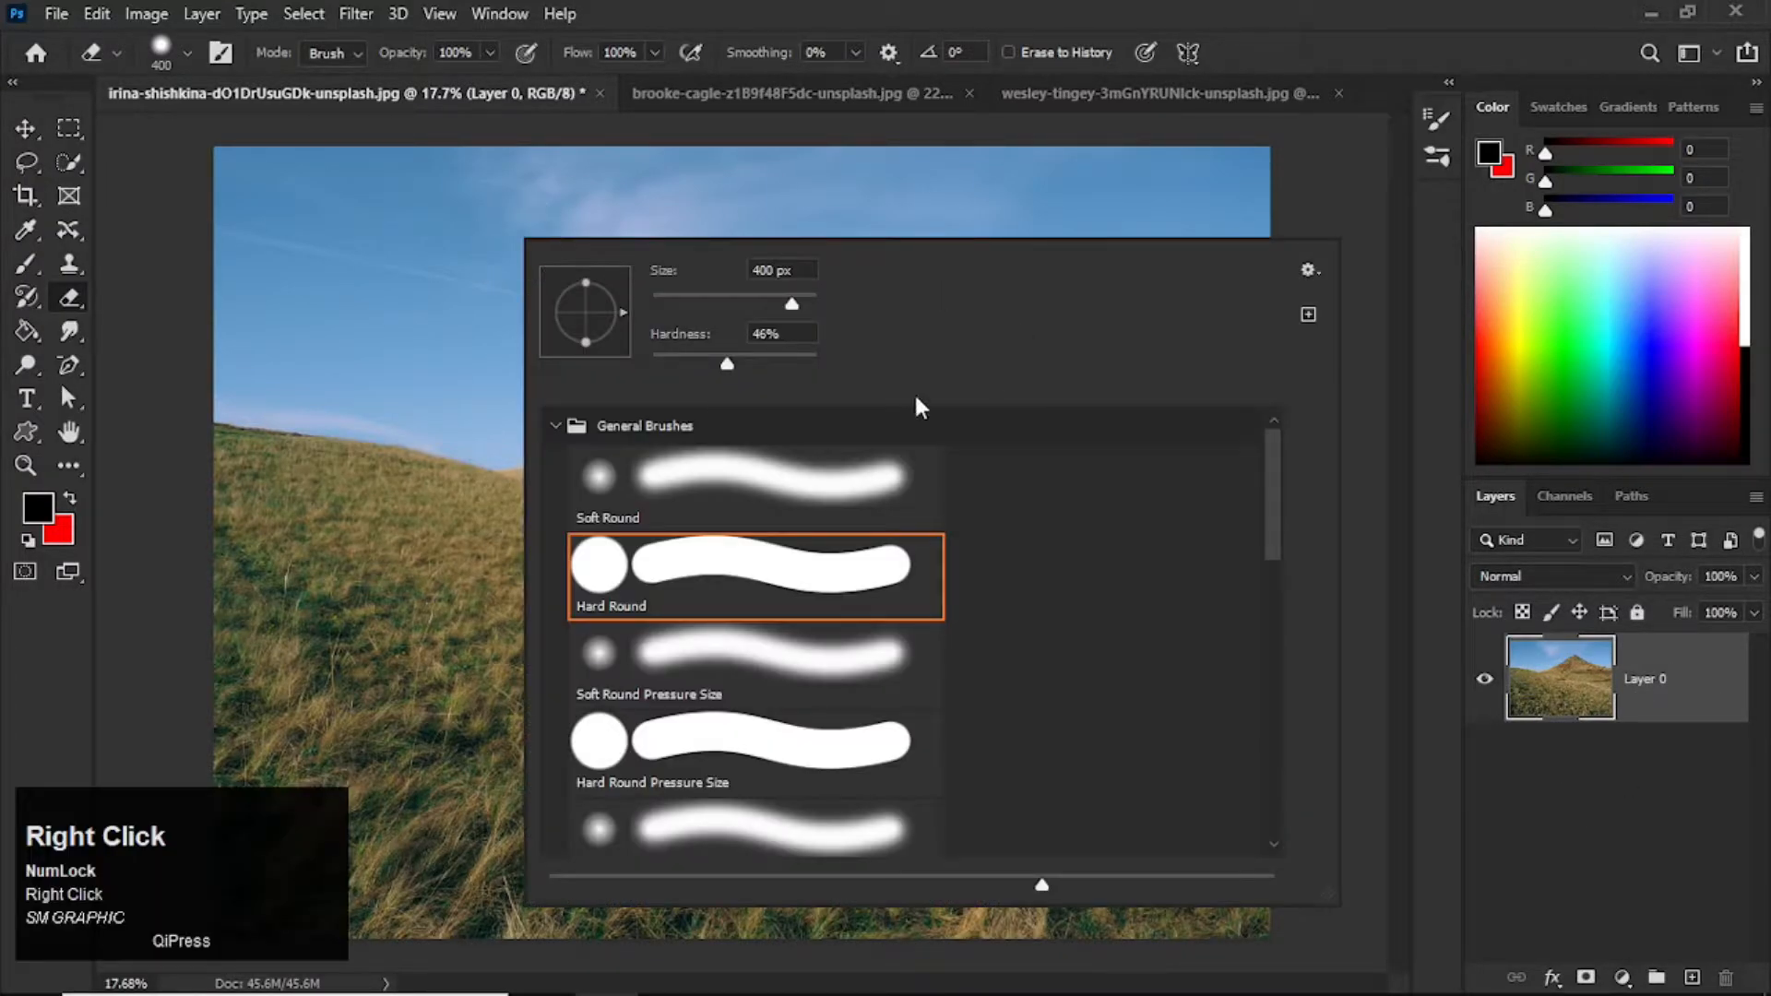
left_click_drag(791, 304, 677, 305)
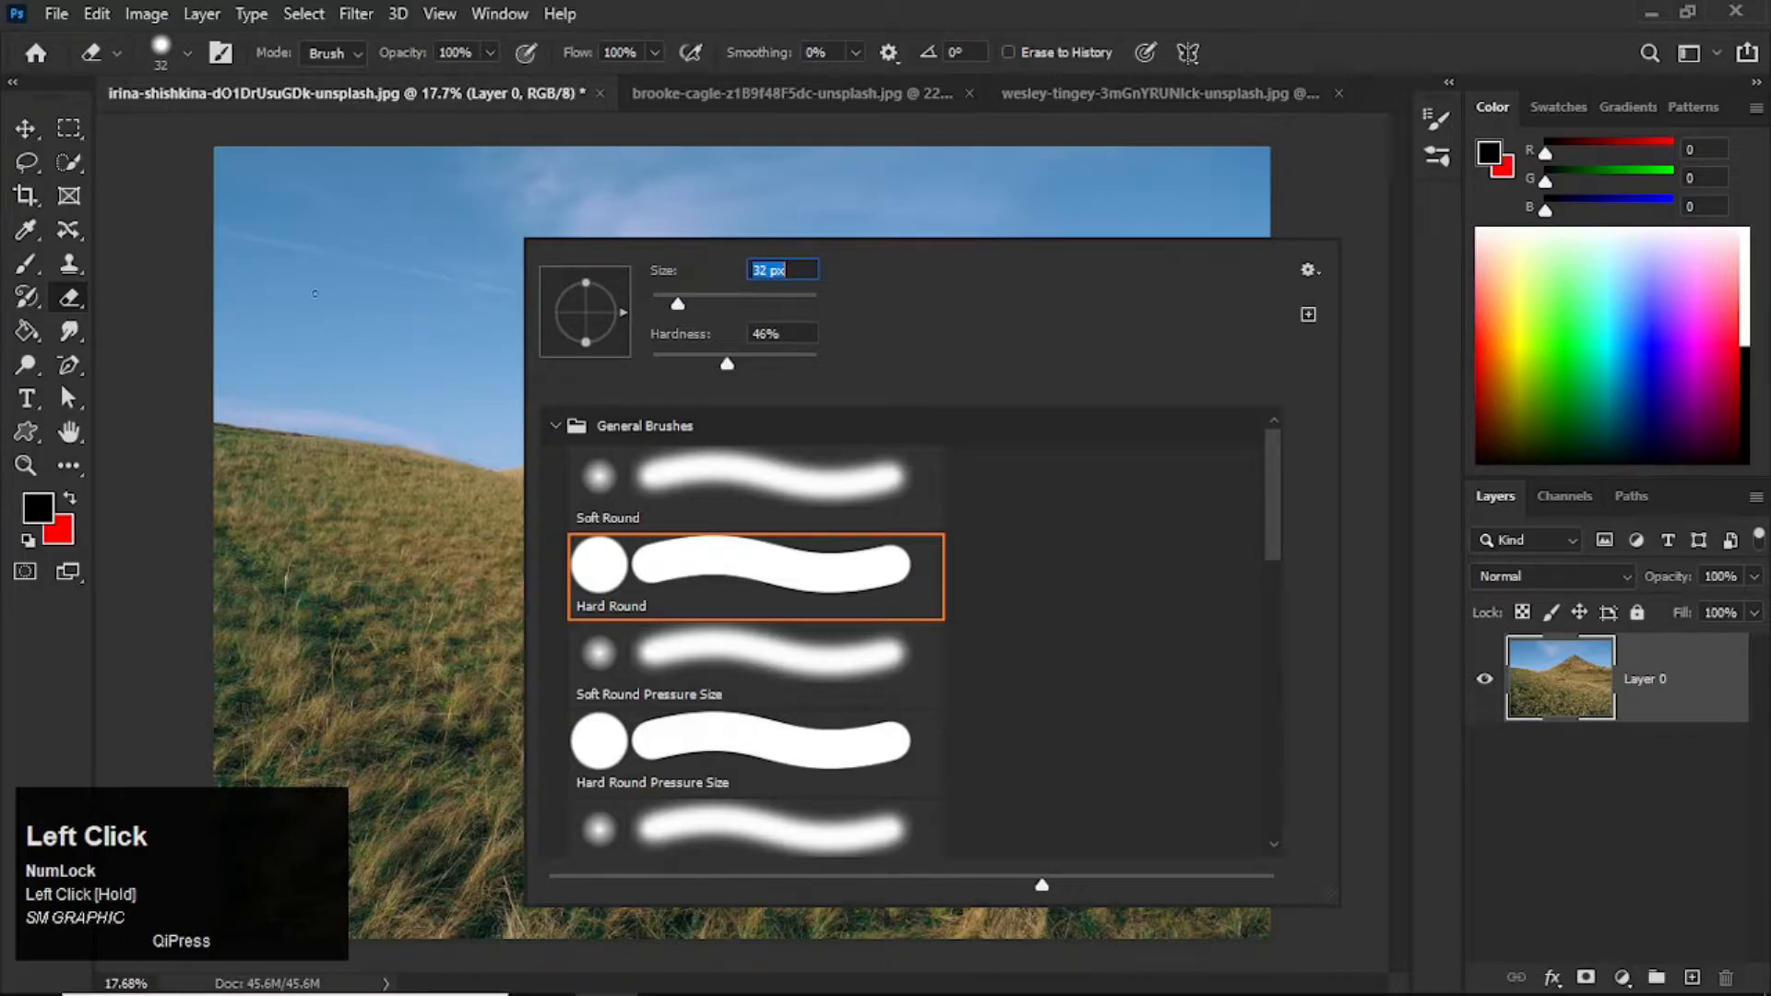
left_click_drag(679, 297, 794, 317)
left_click(1343, 36)
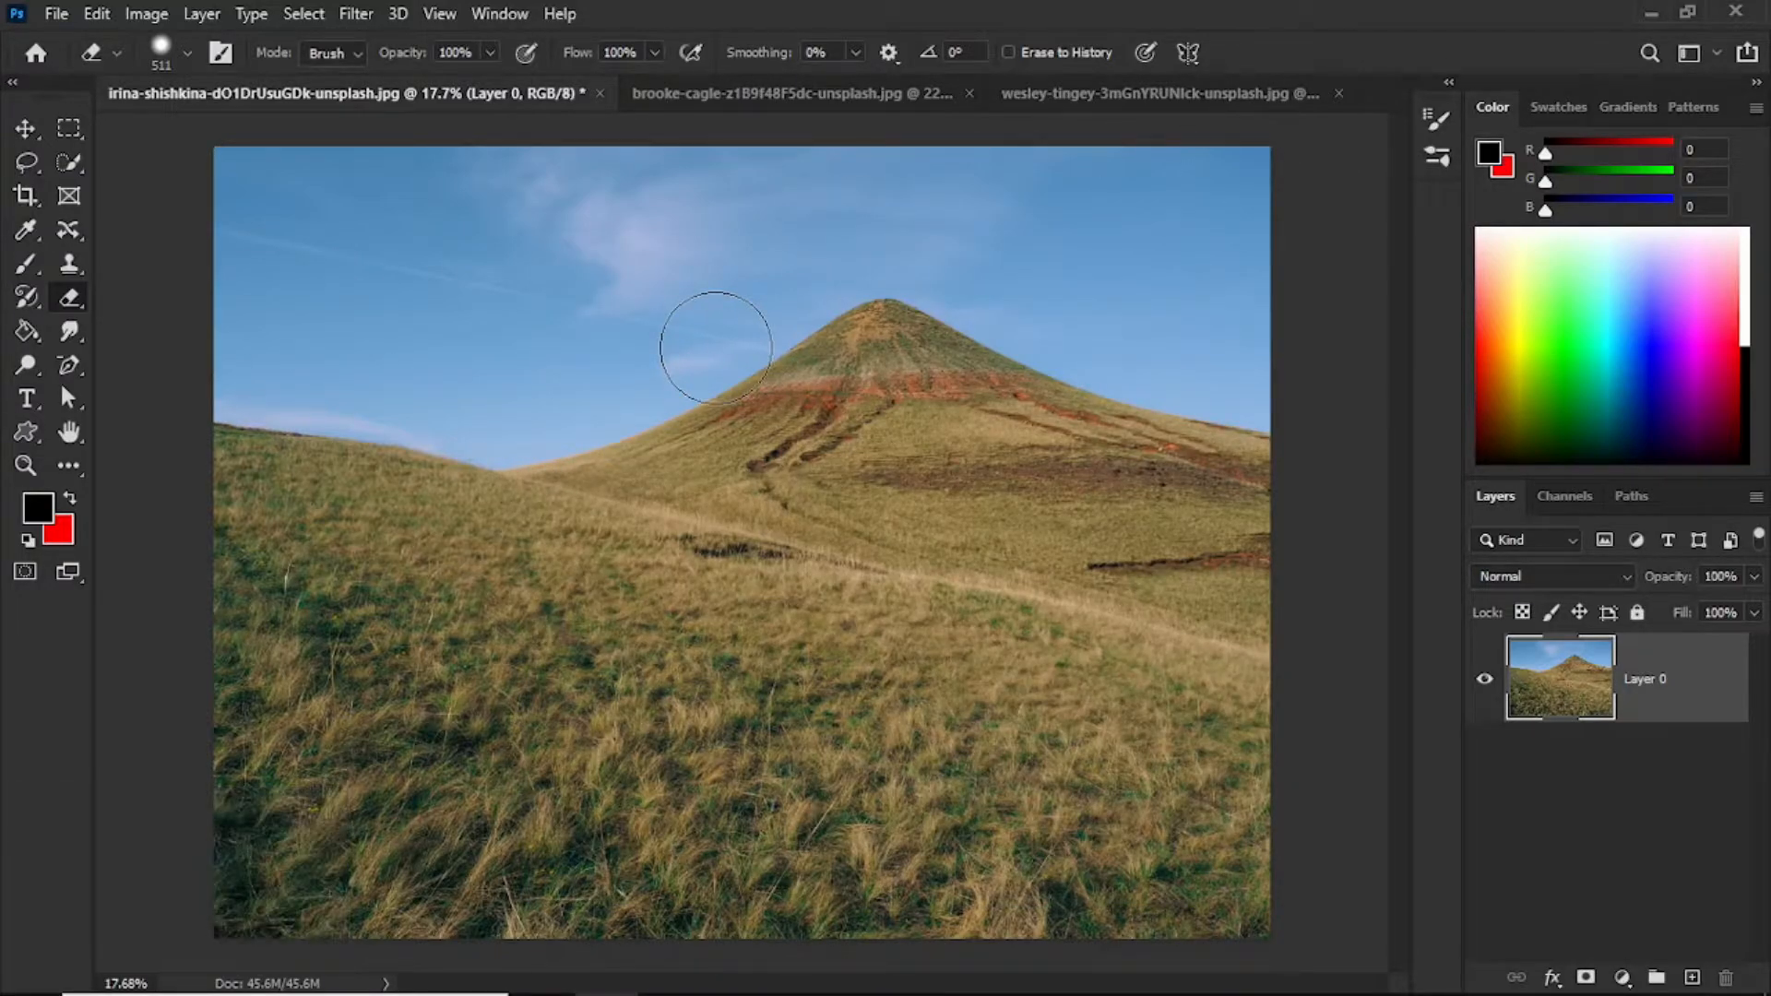
key("bracketright")
key("bracketright")
key("bracketright")
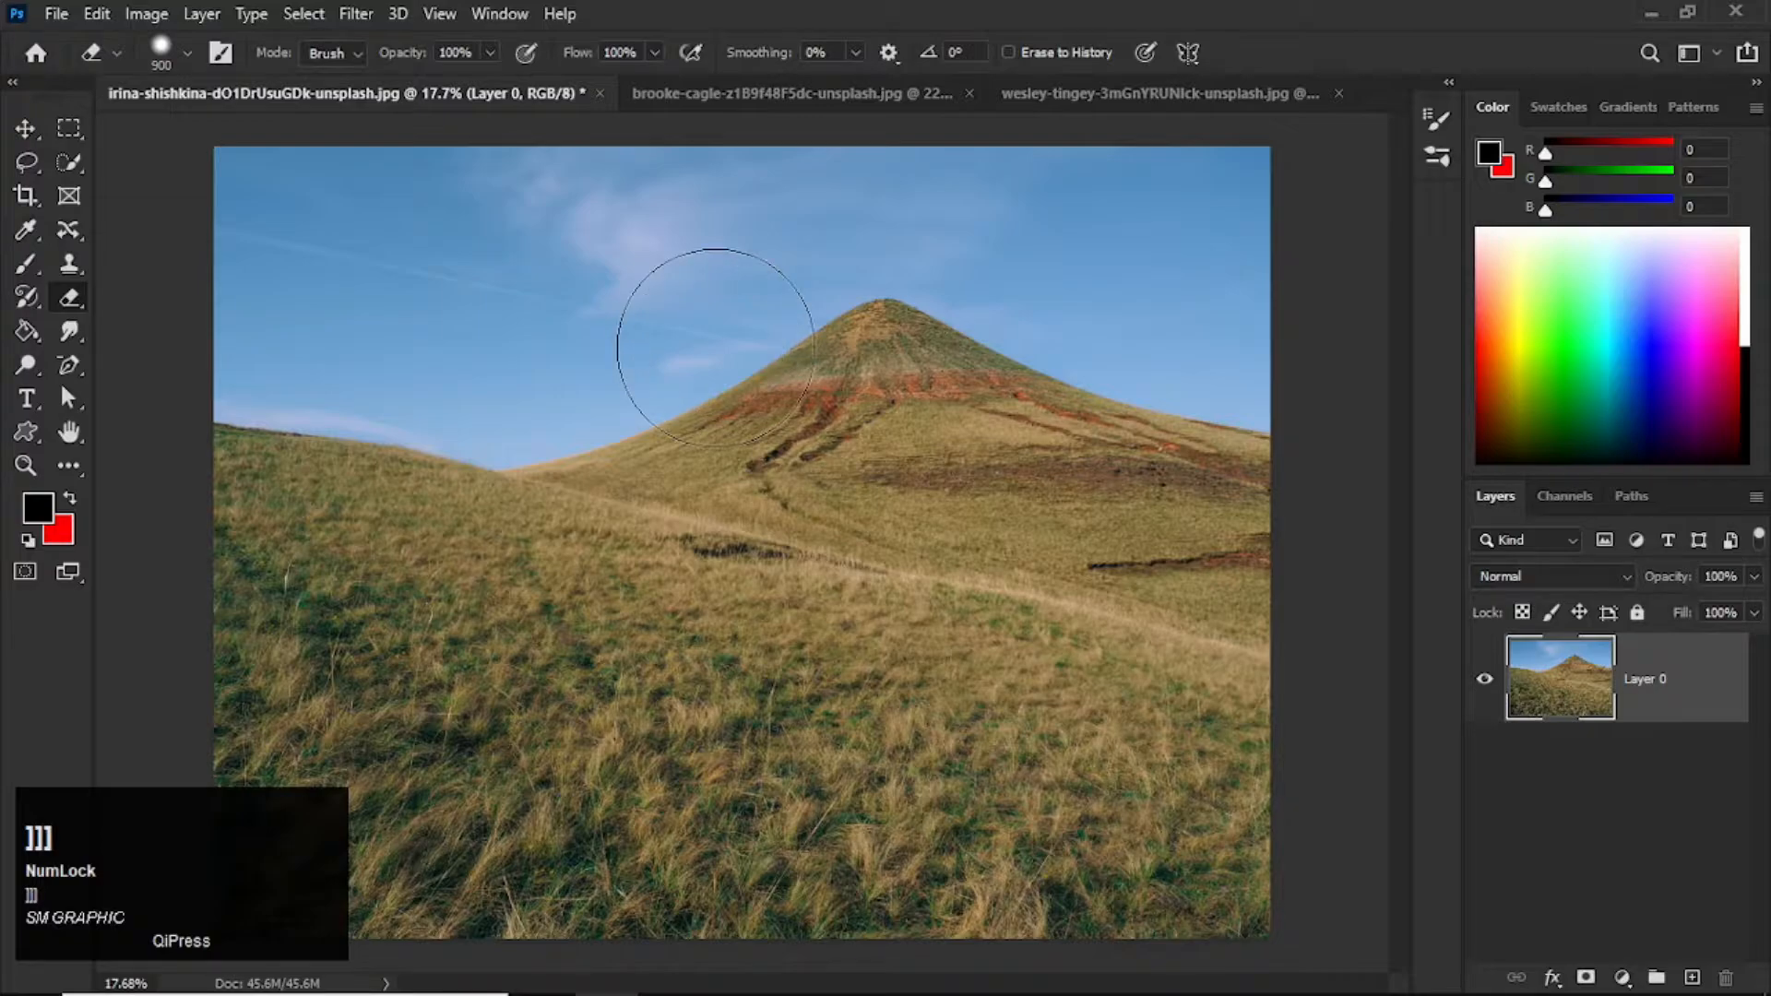
Reduce the eraser brush size to 400 px.
key("bracketleft")
key("bracketleft")
key("bracketleft")
key("bracketleft")
key("bracketleft")
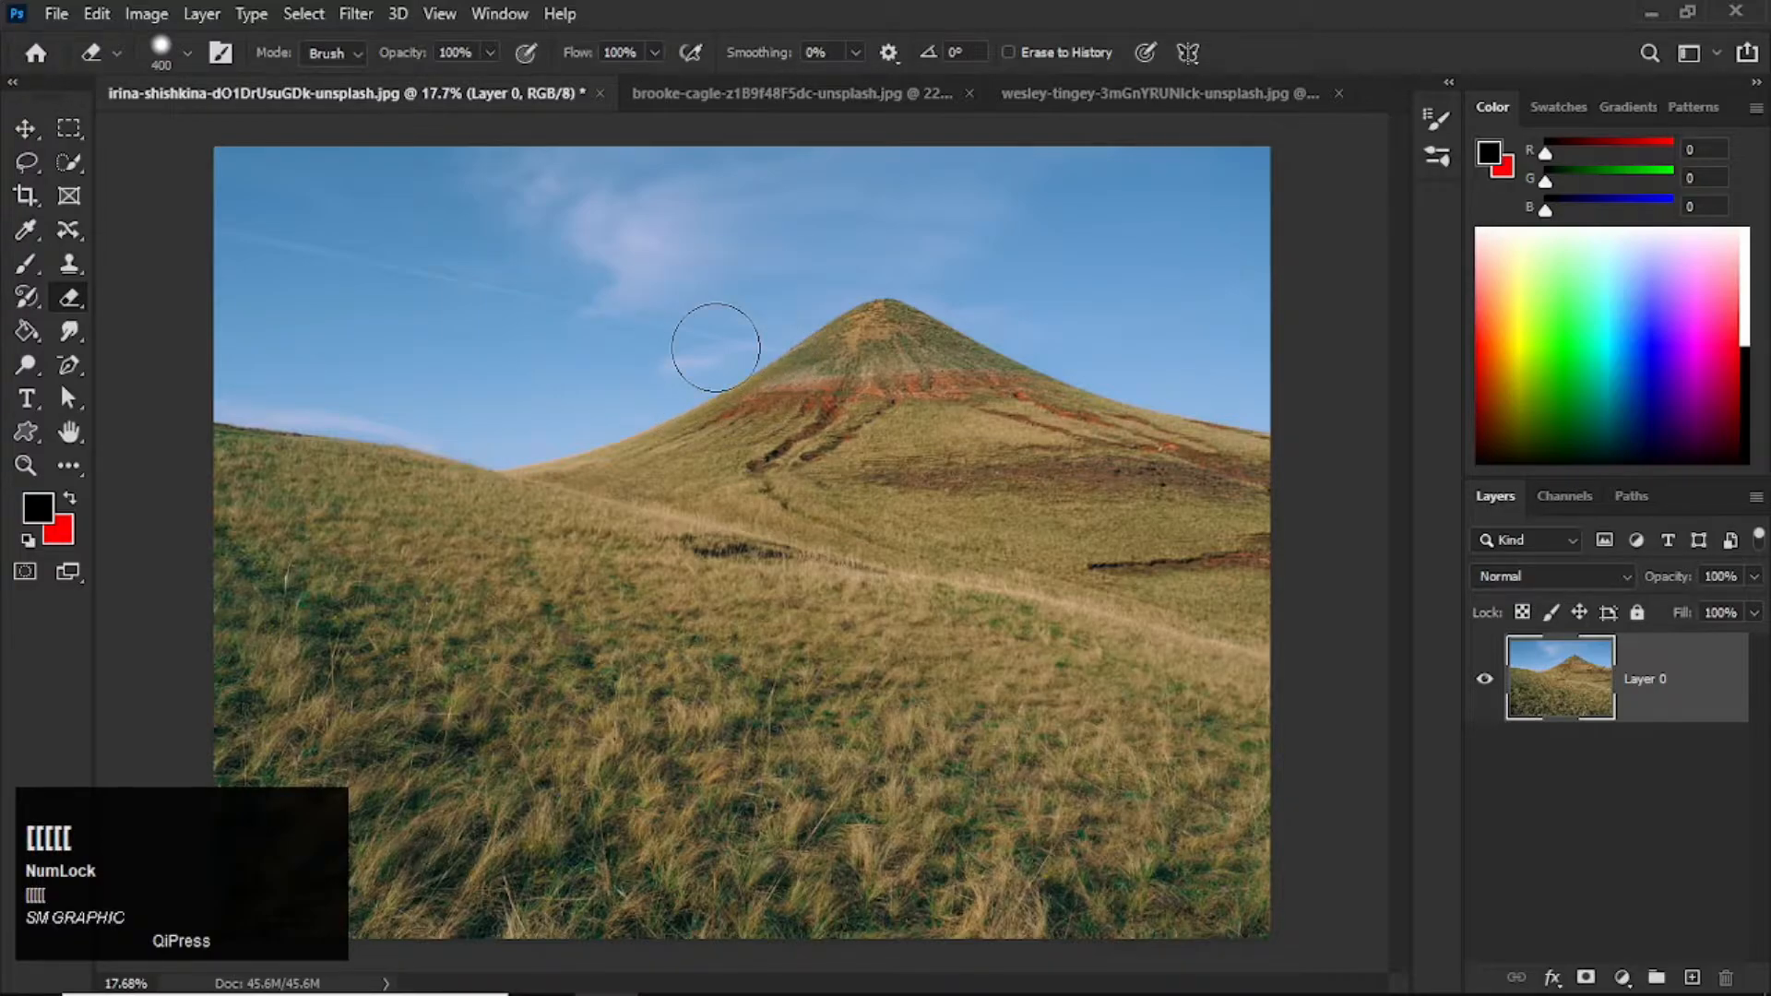
Set the eraser hardness to 100%, test a hard-edged erase across the upper sky, and undo it.
right_click(672, 214)
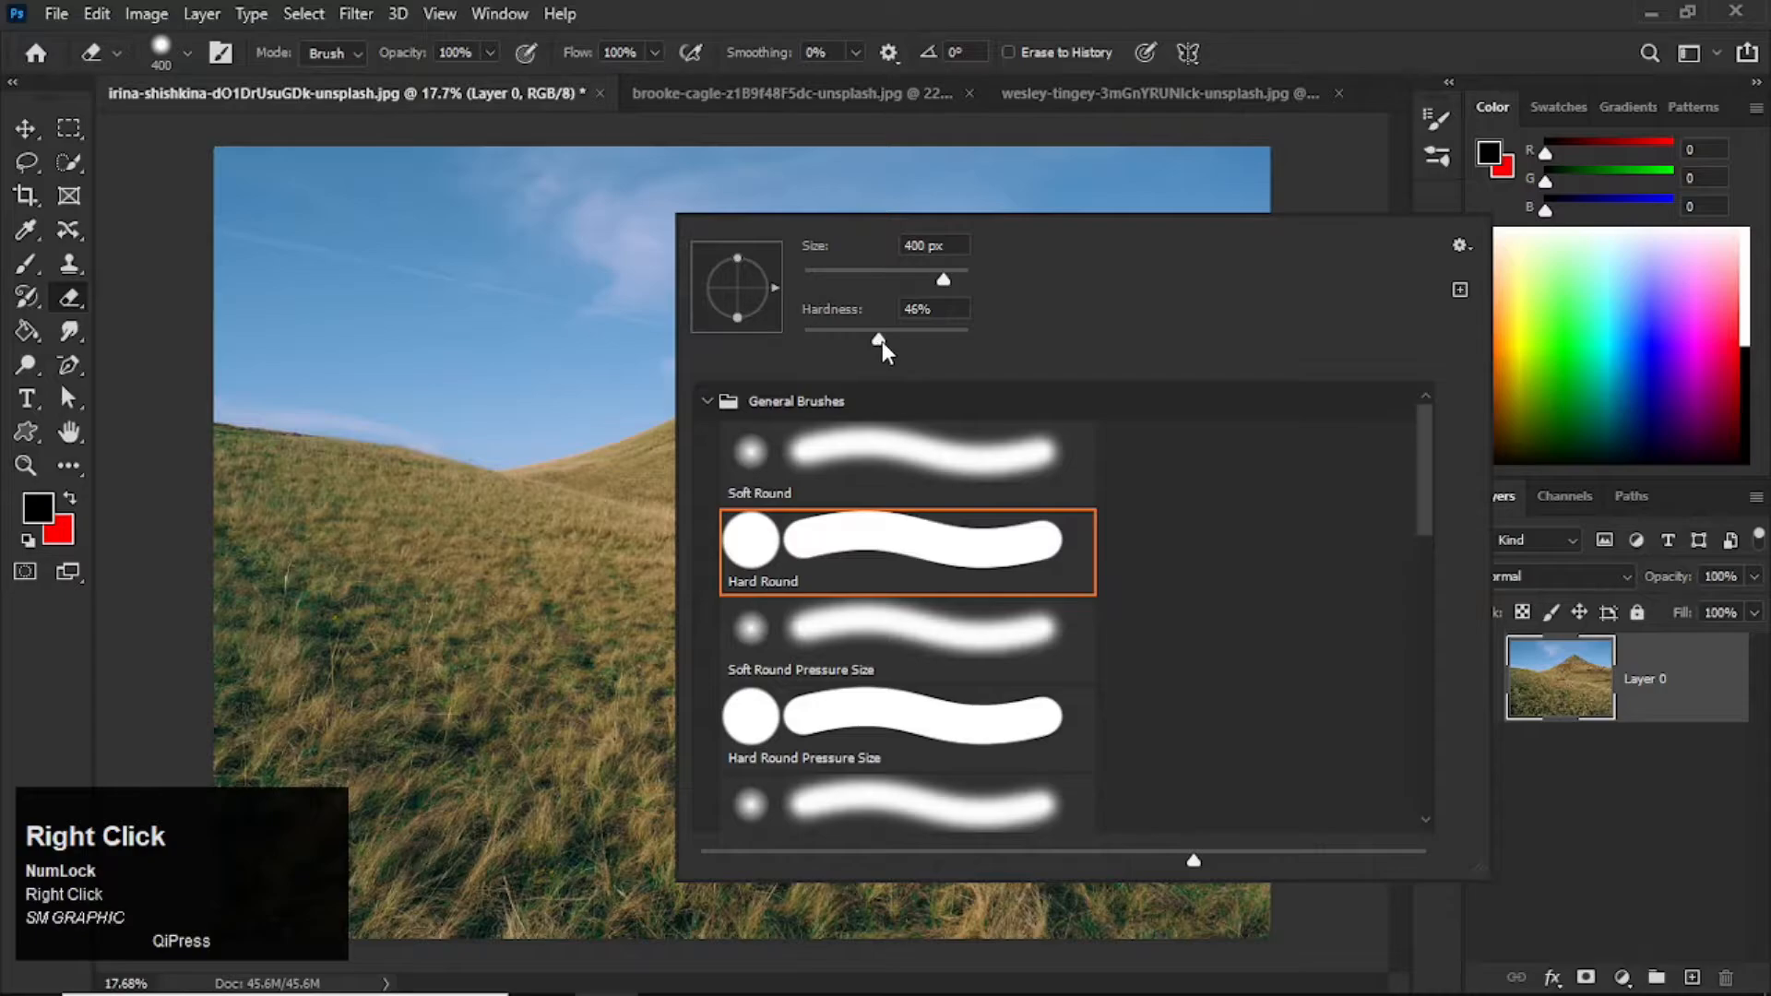
left_click_drag(886, 341, 1007, 327)
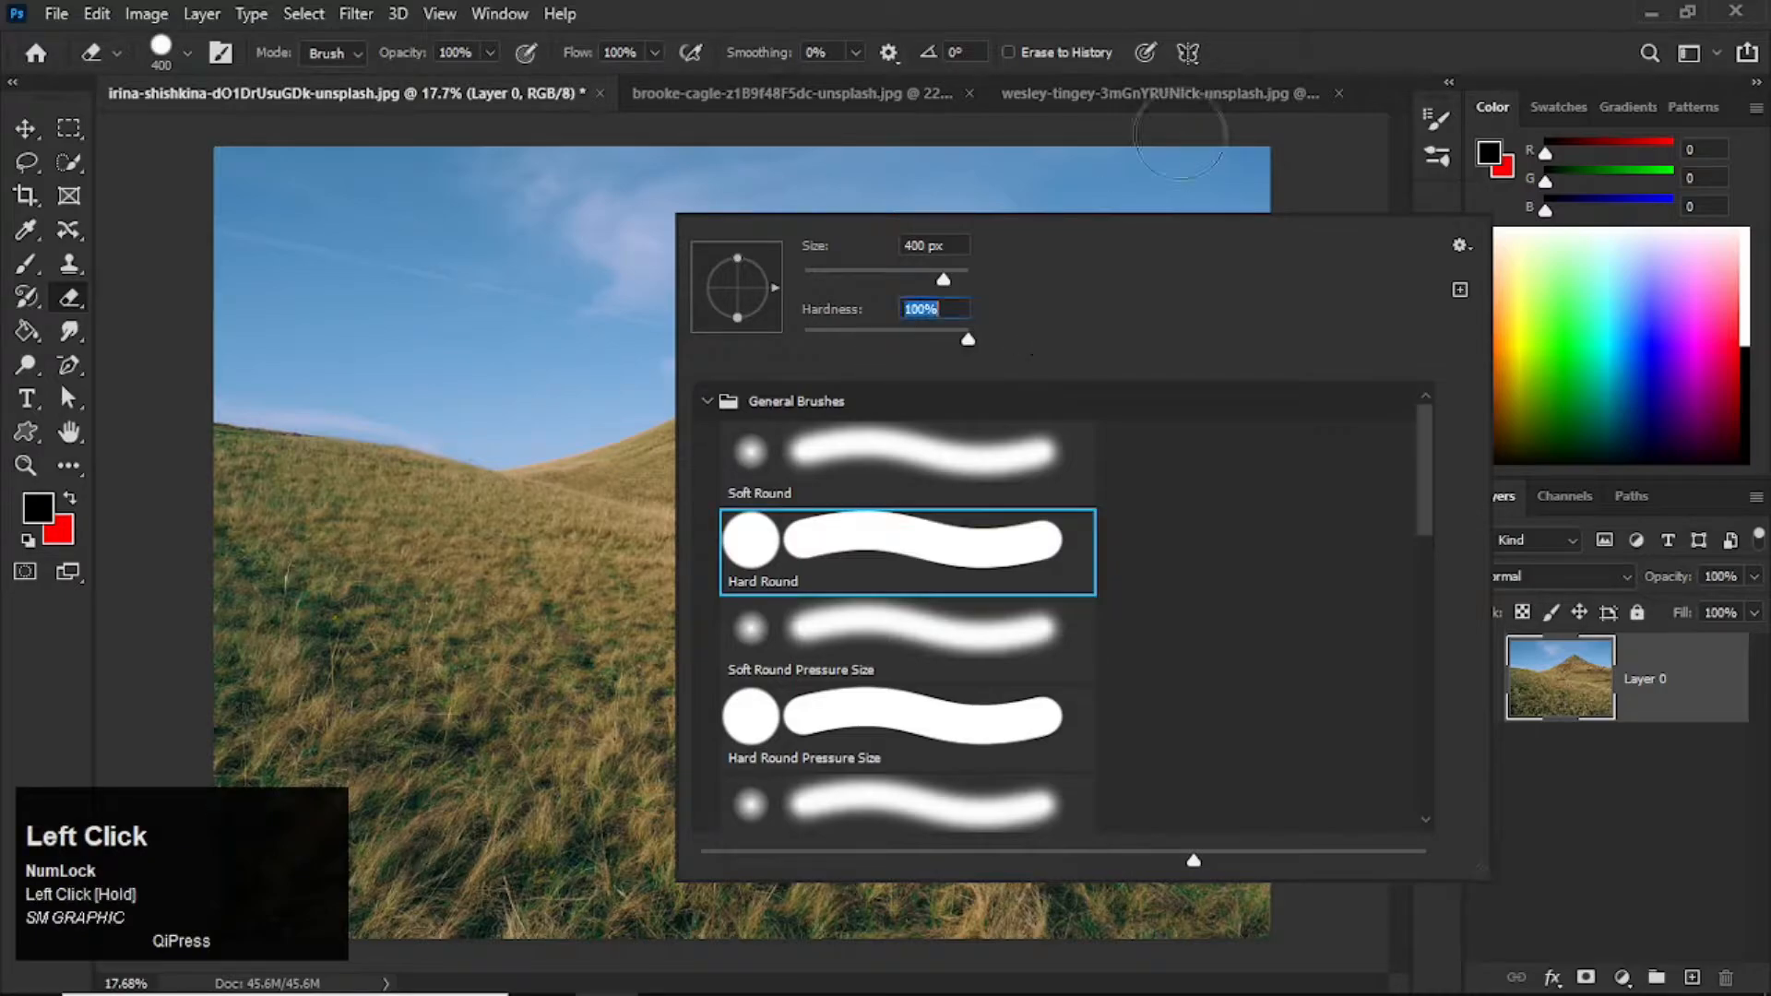
left_click(1264, 55)
mouse_move(263, 196)
left_mouse_down()
mouse_move(1280, 174)
mouse_move(67, 178)
left_mouse_up()
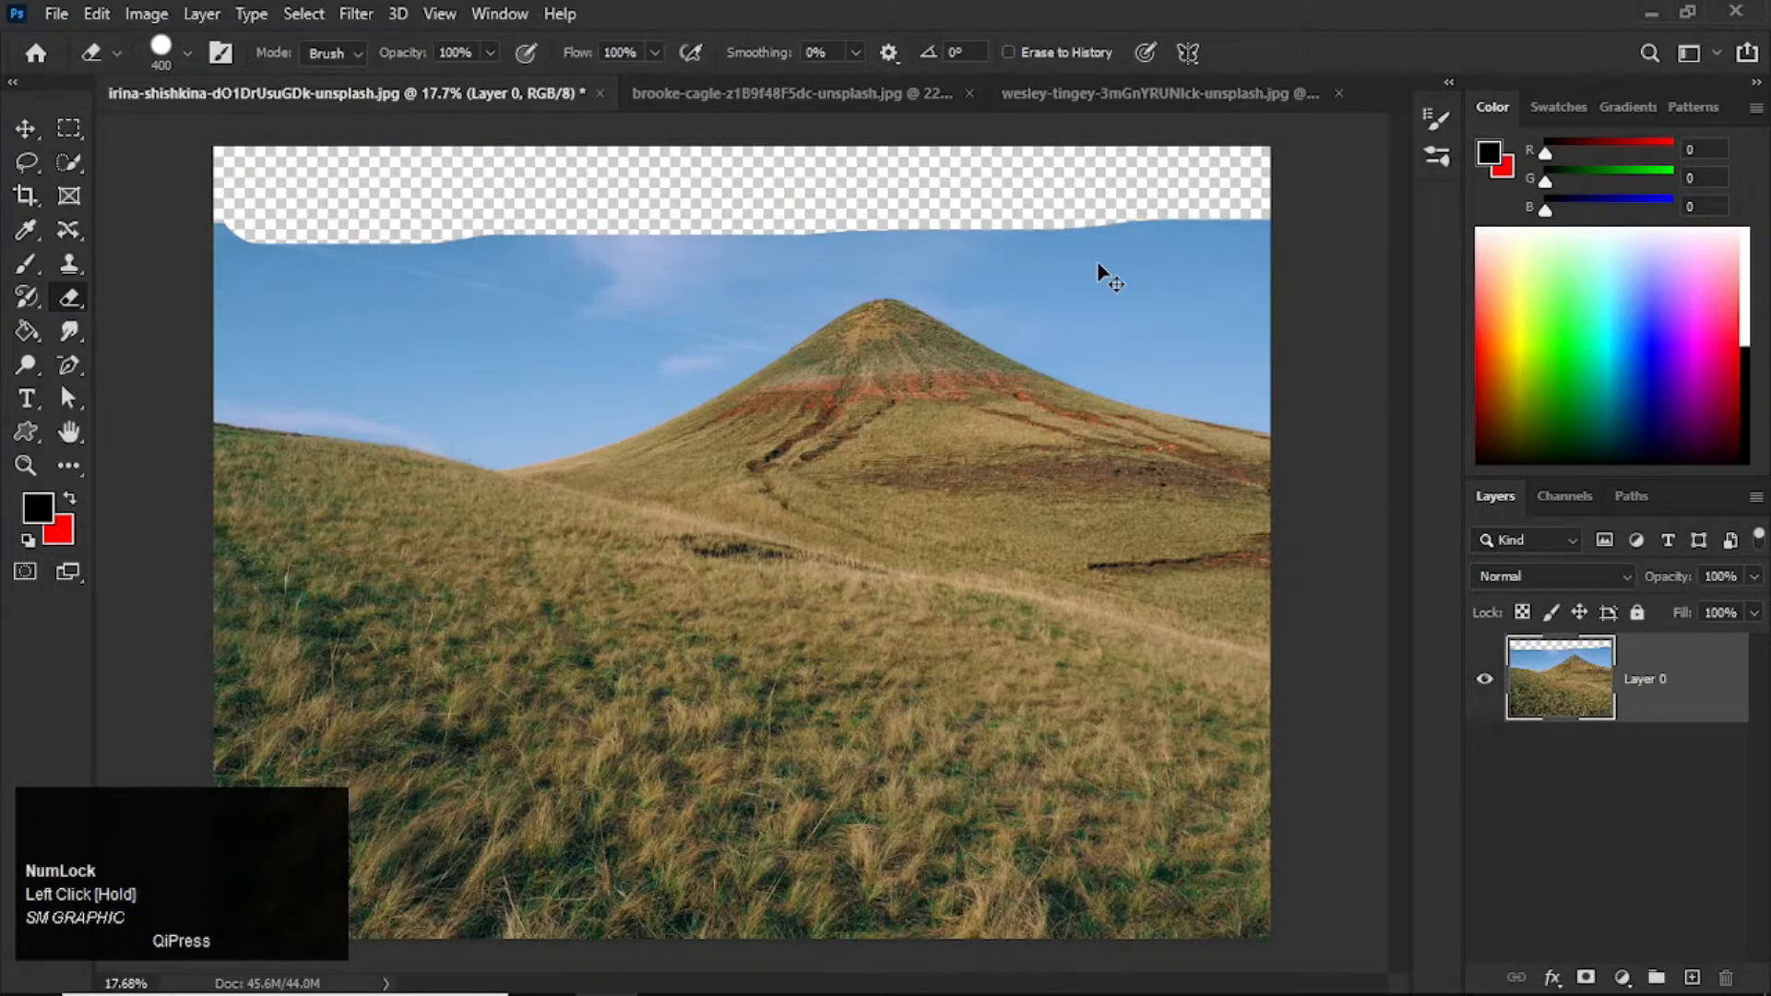
key("ctrl+z")
Lower the eraser brush hardness and enlarge the brush to 700 px.
right_click(599, 214)
left_click_drag(775, 340, 674, 338)
left_click(1380, 30)
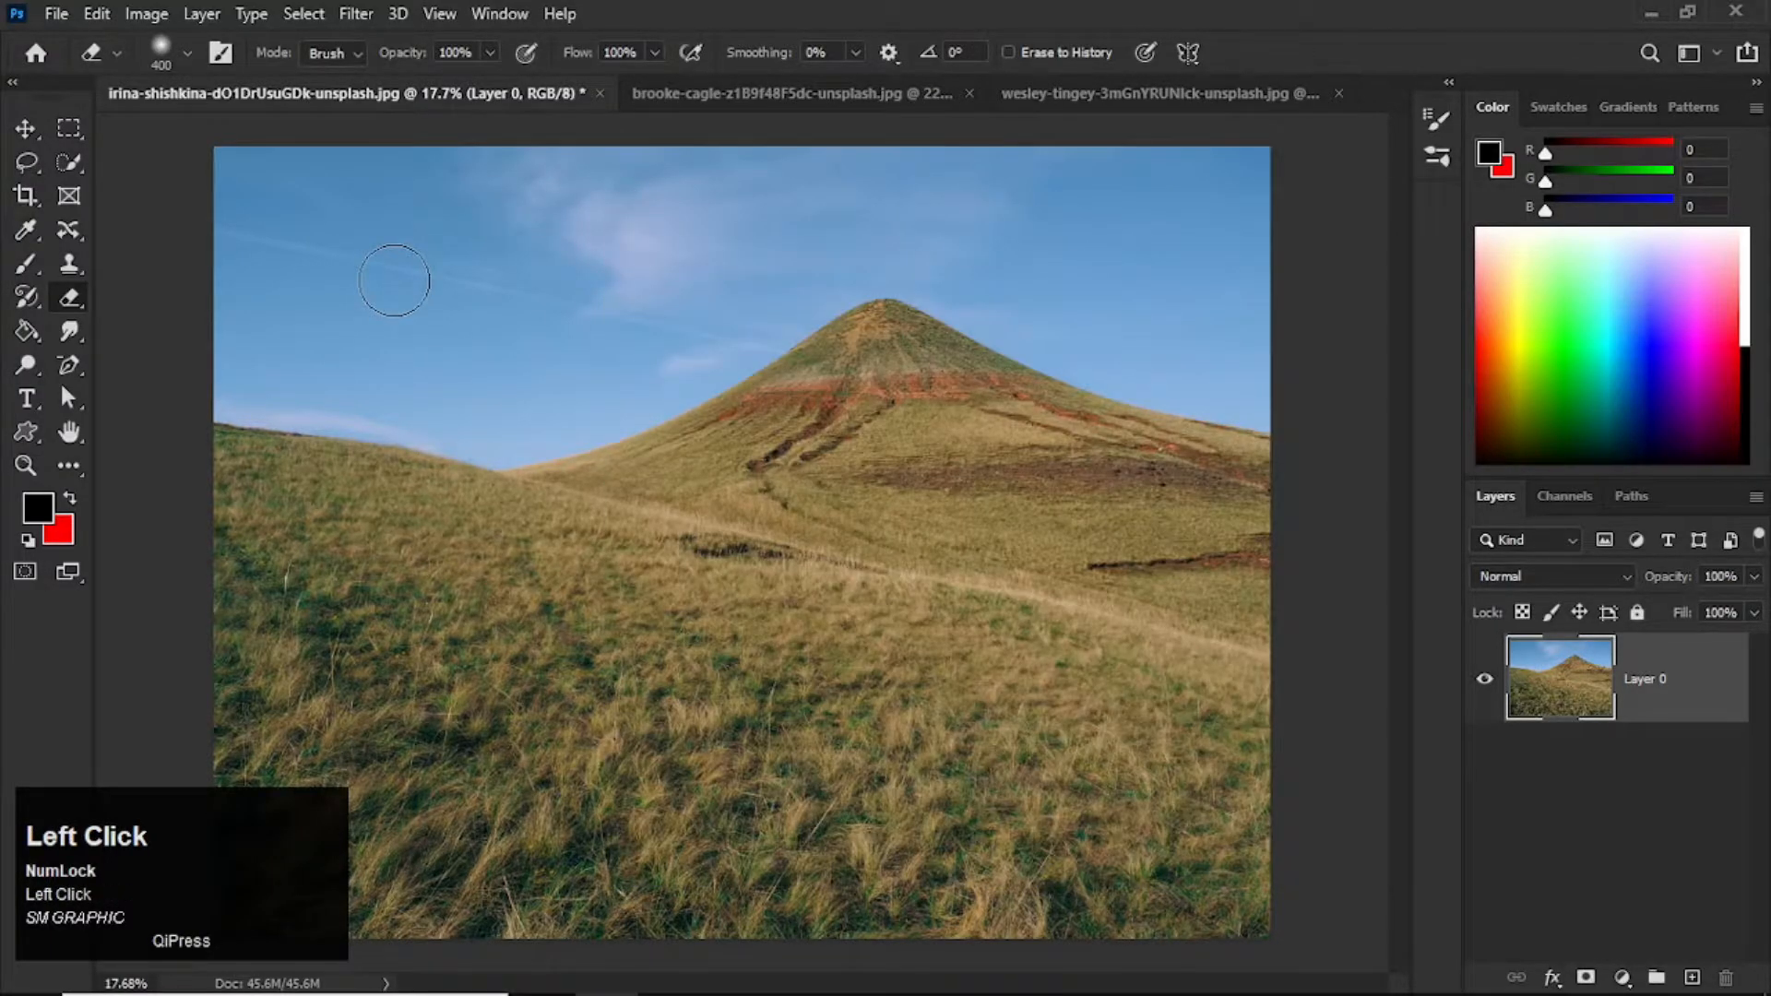
key("bracketright")
key("bracketright")
key("bracketright")
Test soft-edged erasing across the upper sky and undo the strokes.
mouse_move(230, 199)
left_mouse_down()
mouse_move(519, 175)
mouse_move(440, 190)
mouse_move(265, 167)
mouse_move(508, 136)
mouse_move(672, 160)
mouse_move(850, 149)
mouse_move(1258, 198)
mouse_move(1207, 229)
left_mouse_up()
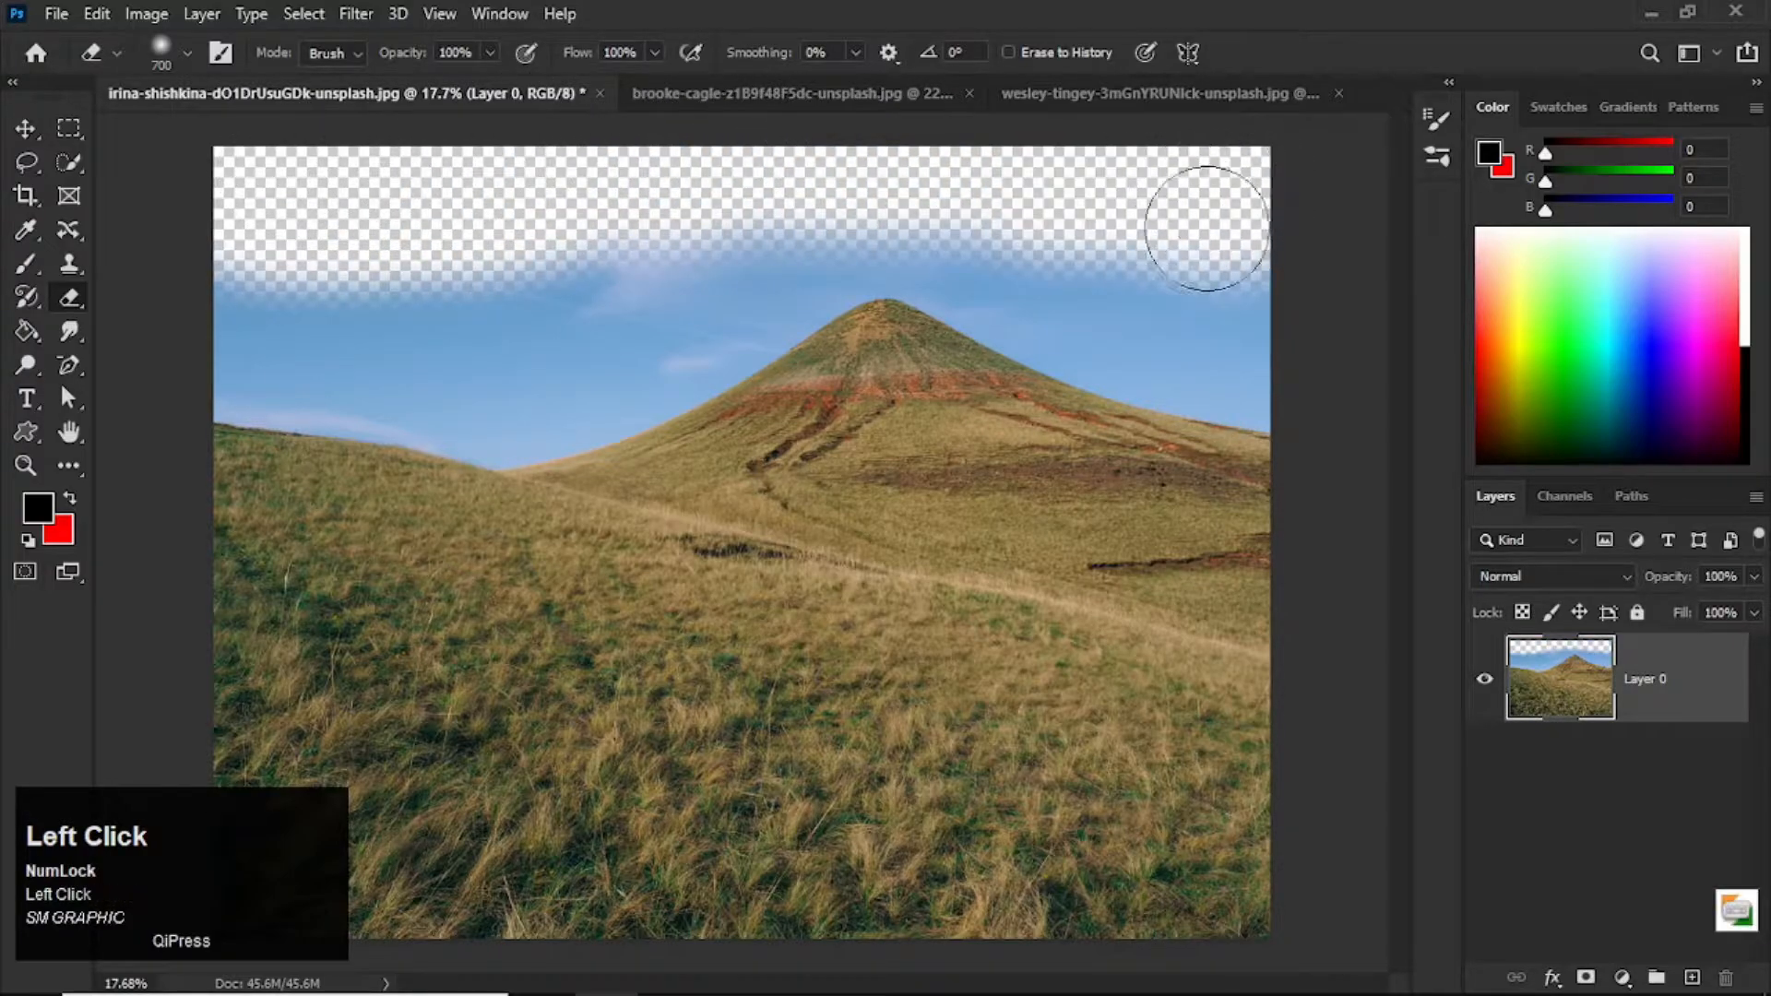
key("ctrl+z")
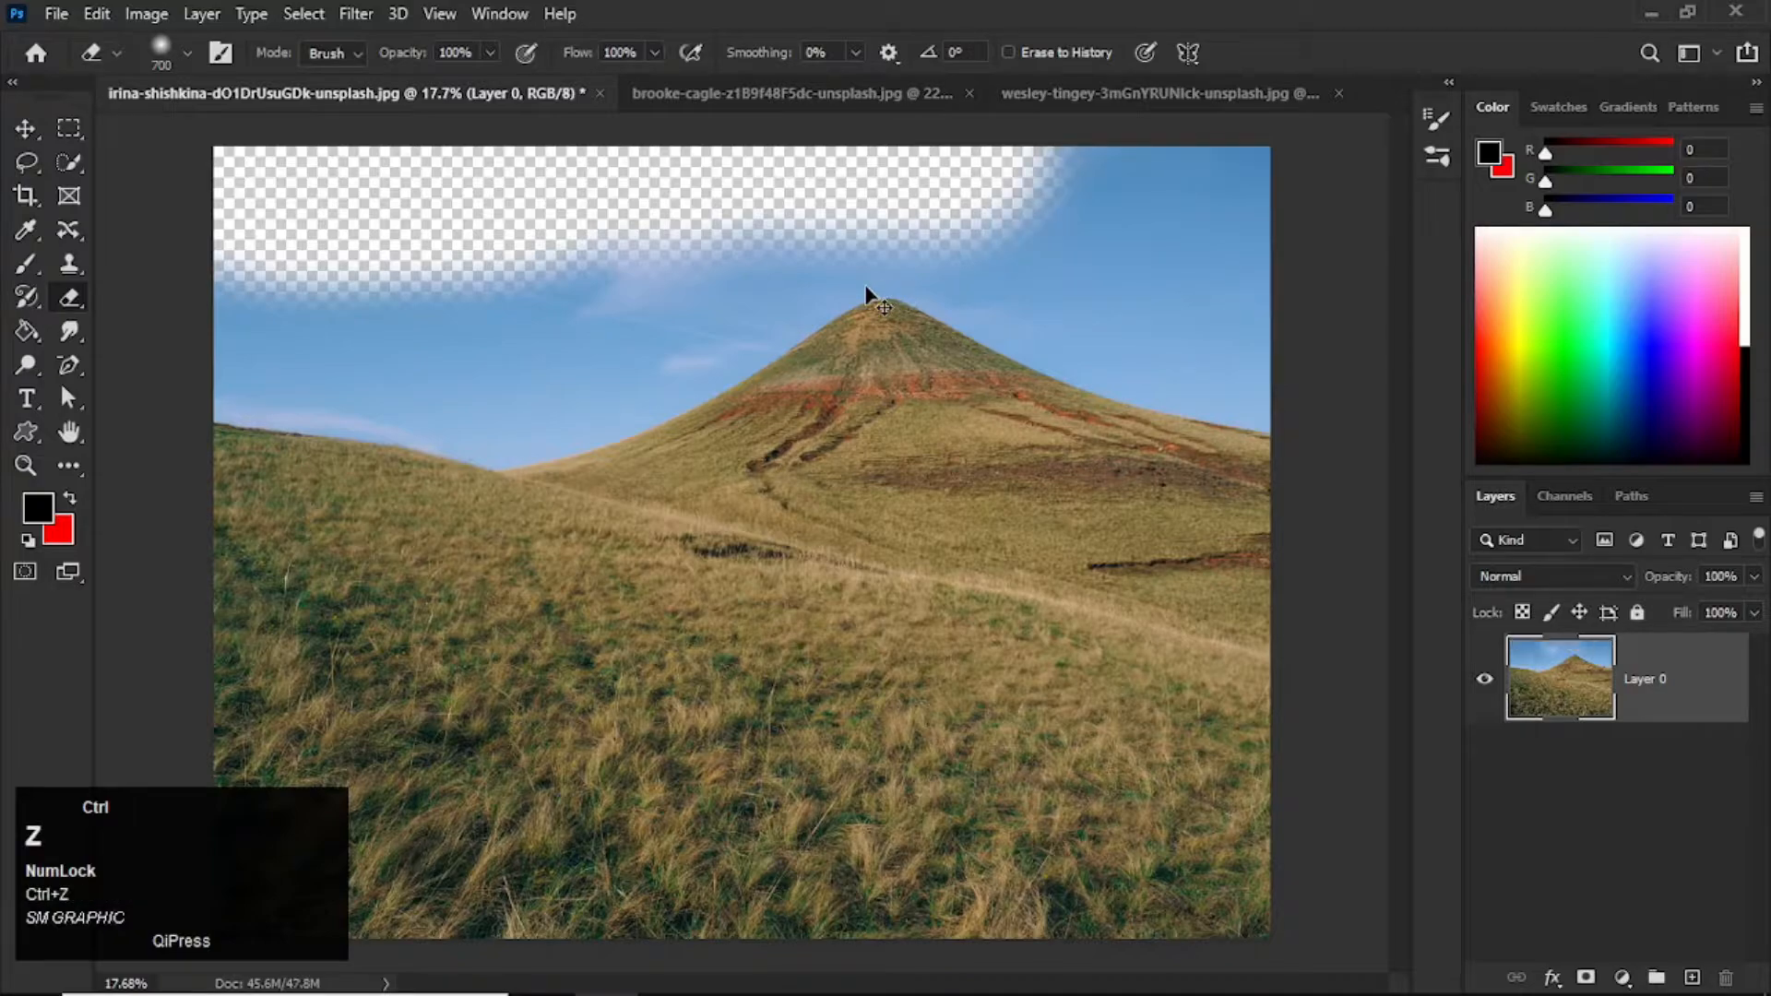
key("ctrl+z")
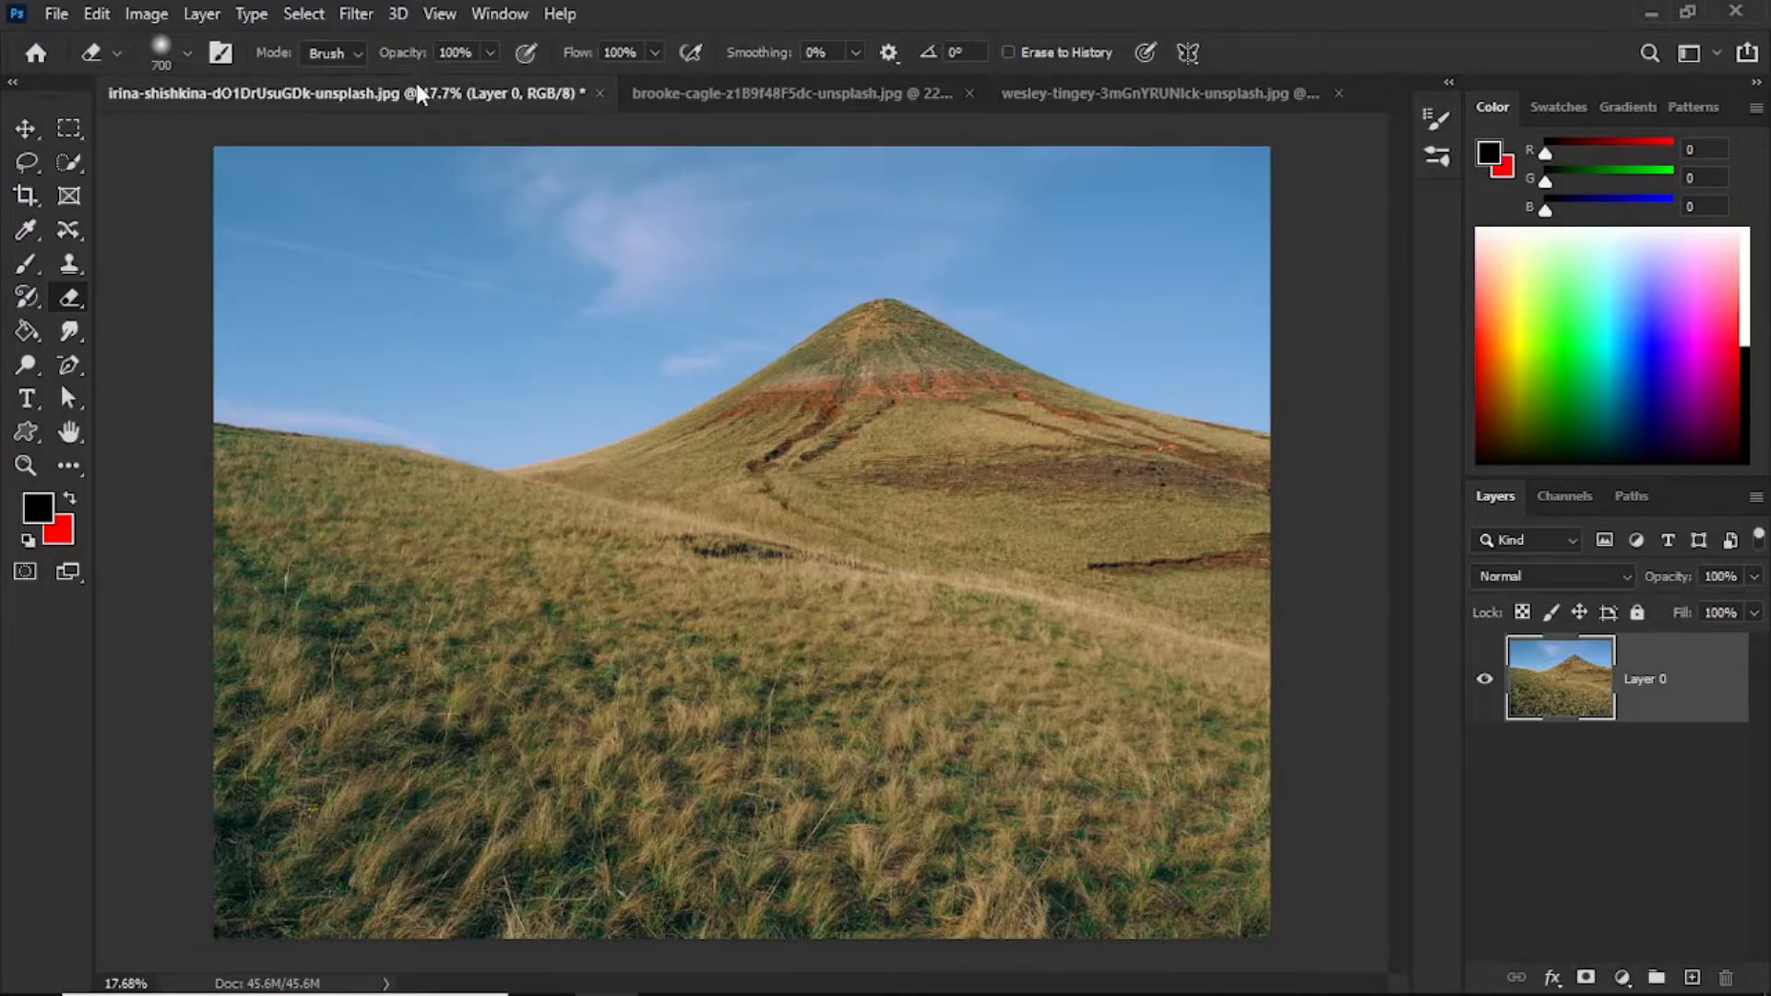
Raise the eraser brush hardness, test erasing the upper sky beside the hill, and undo the stroke.
right_click(551, 201)
left_click_drag(780, 325, 776, 323)
left_click(1263, 2)
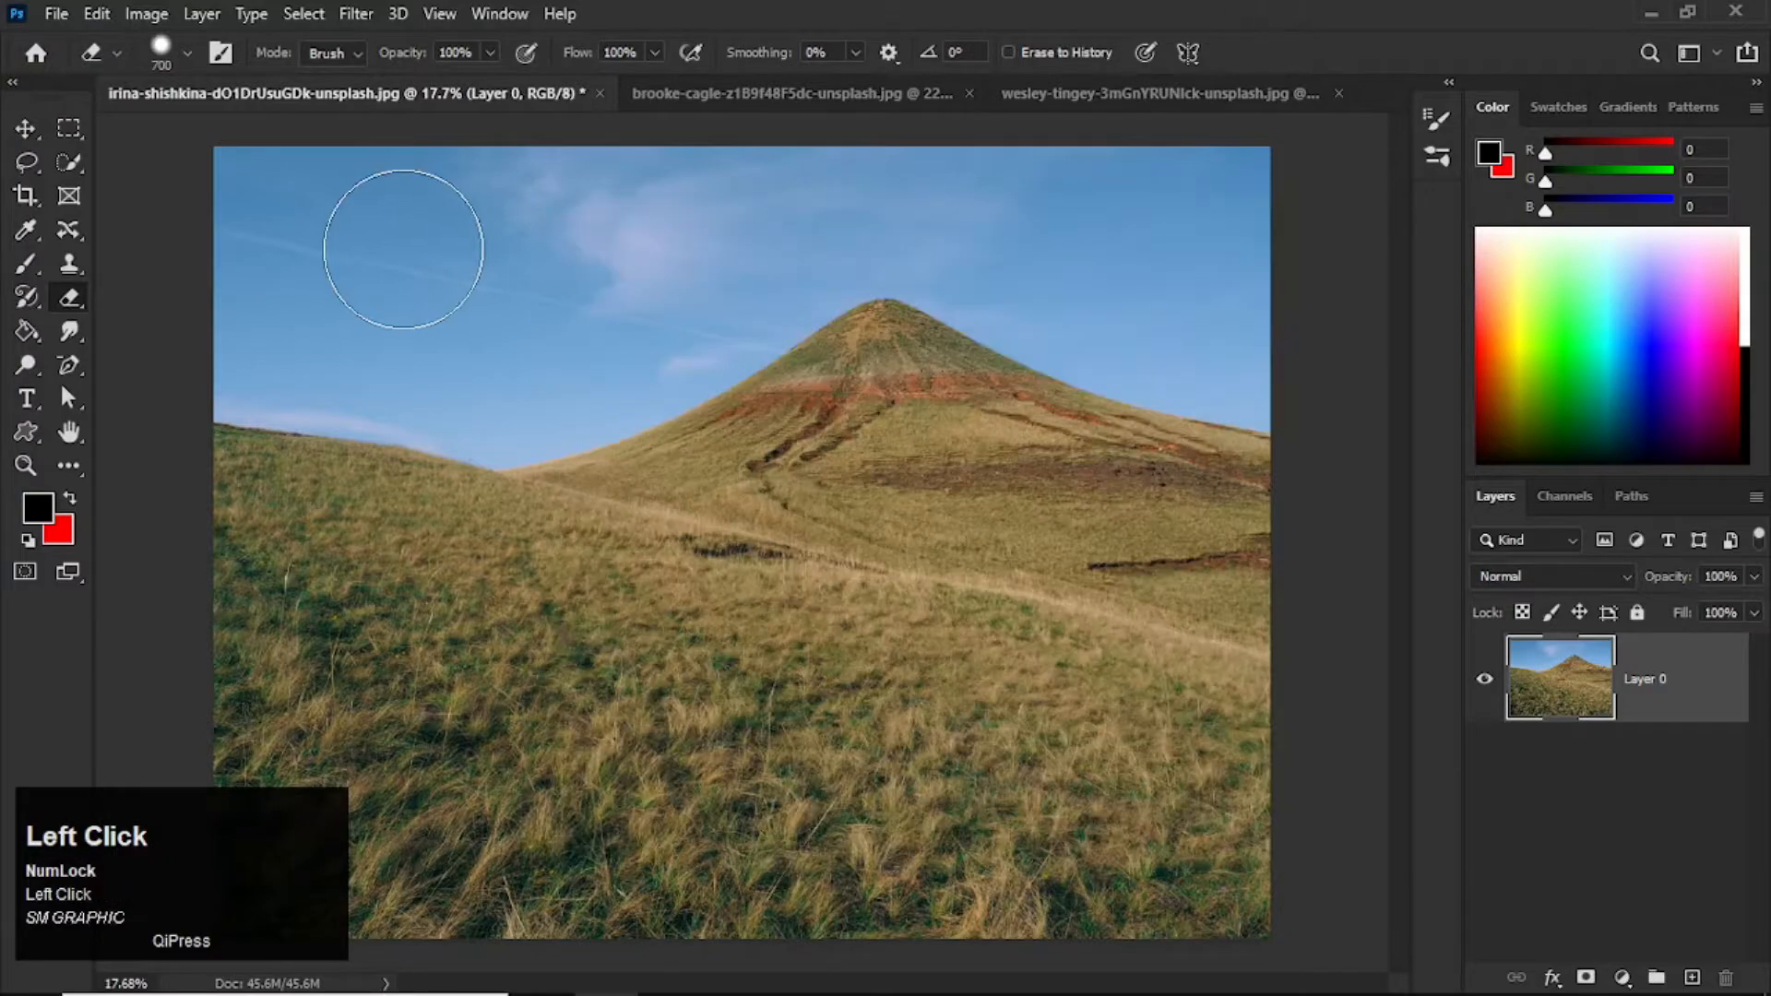
mouse_move(295, 226)
left_mouse_down()
mouse_move(738, 201)
mouse_move(641, 206)
left_mouse_up()
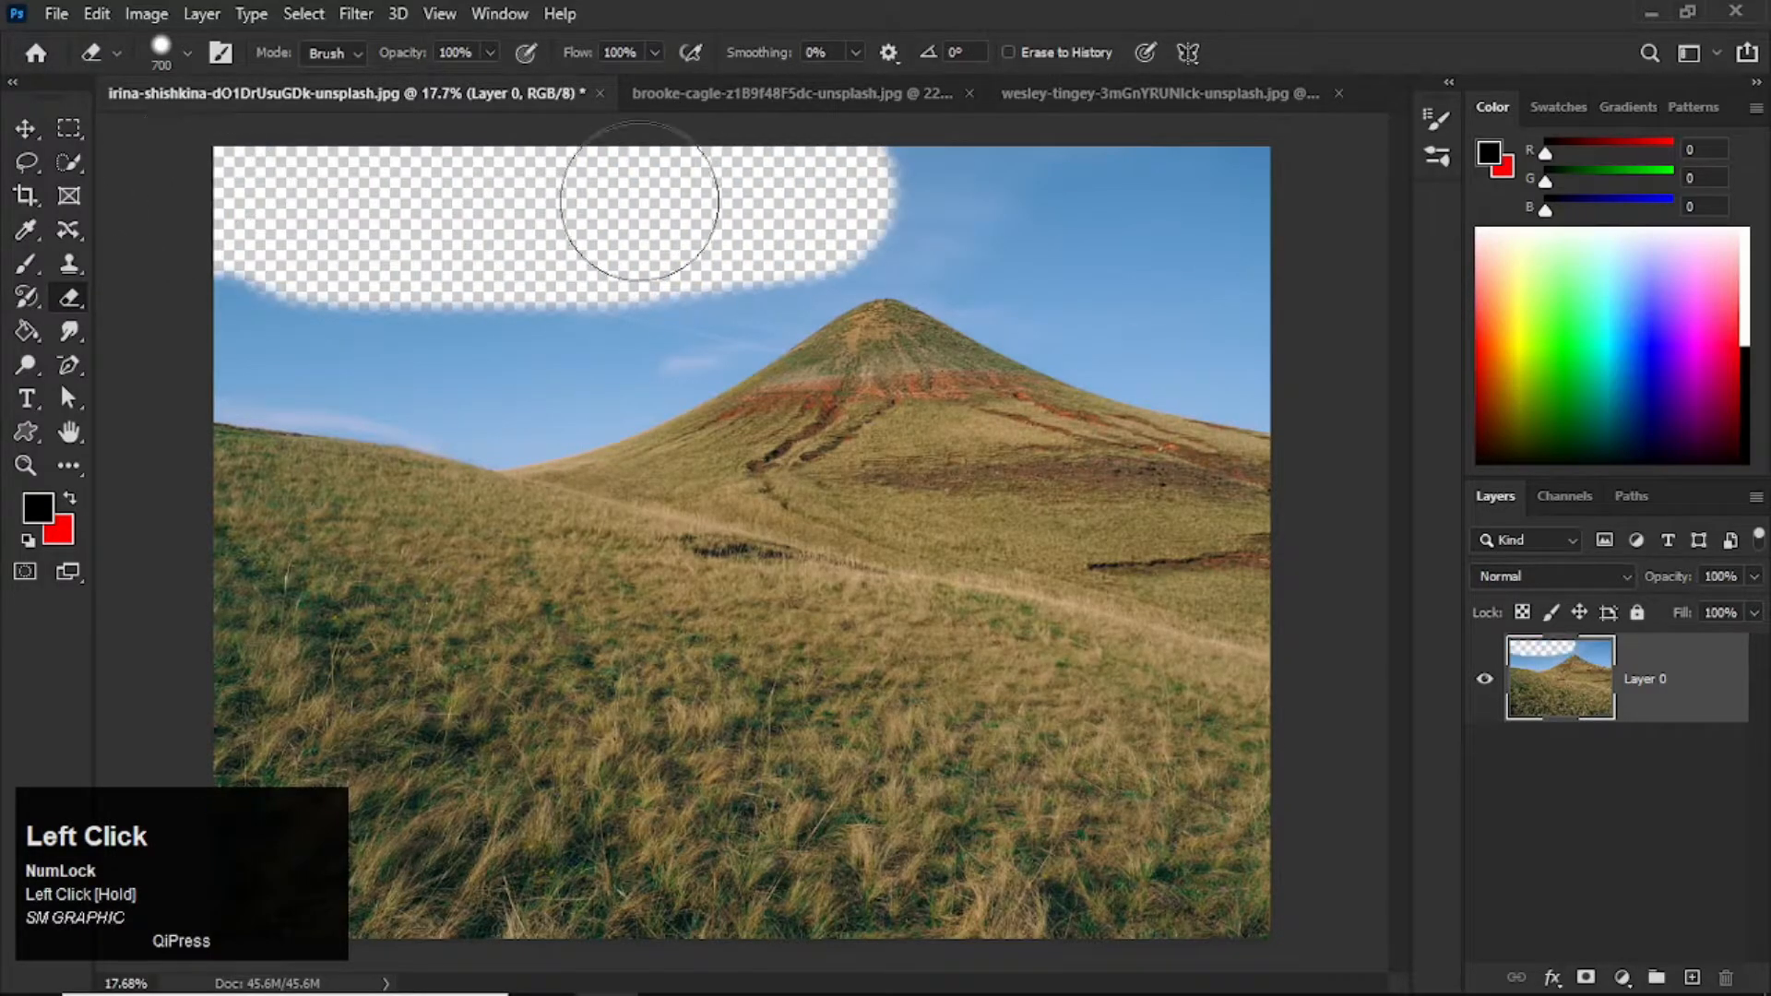
key("ctrl+z")
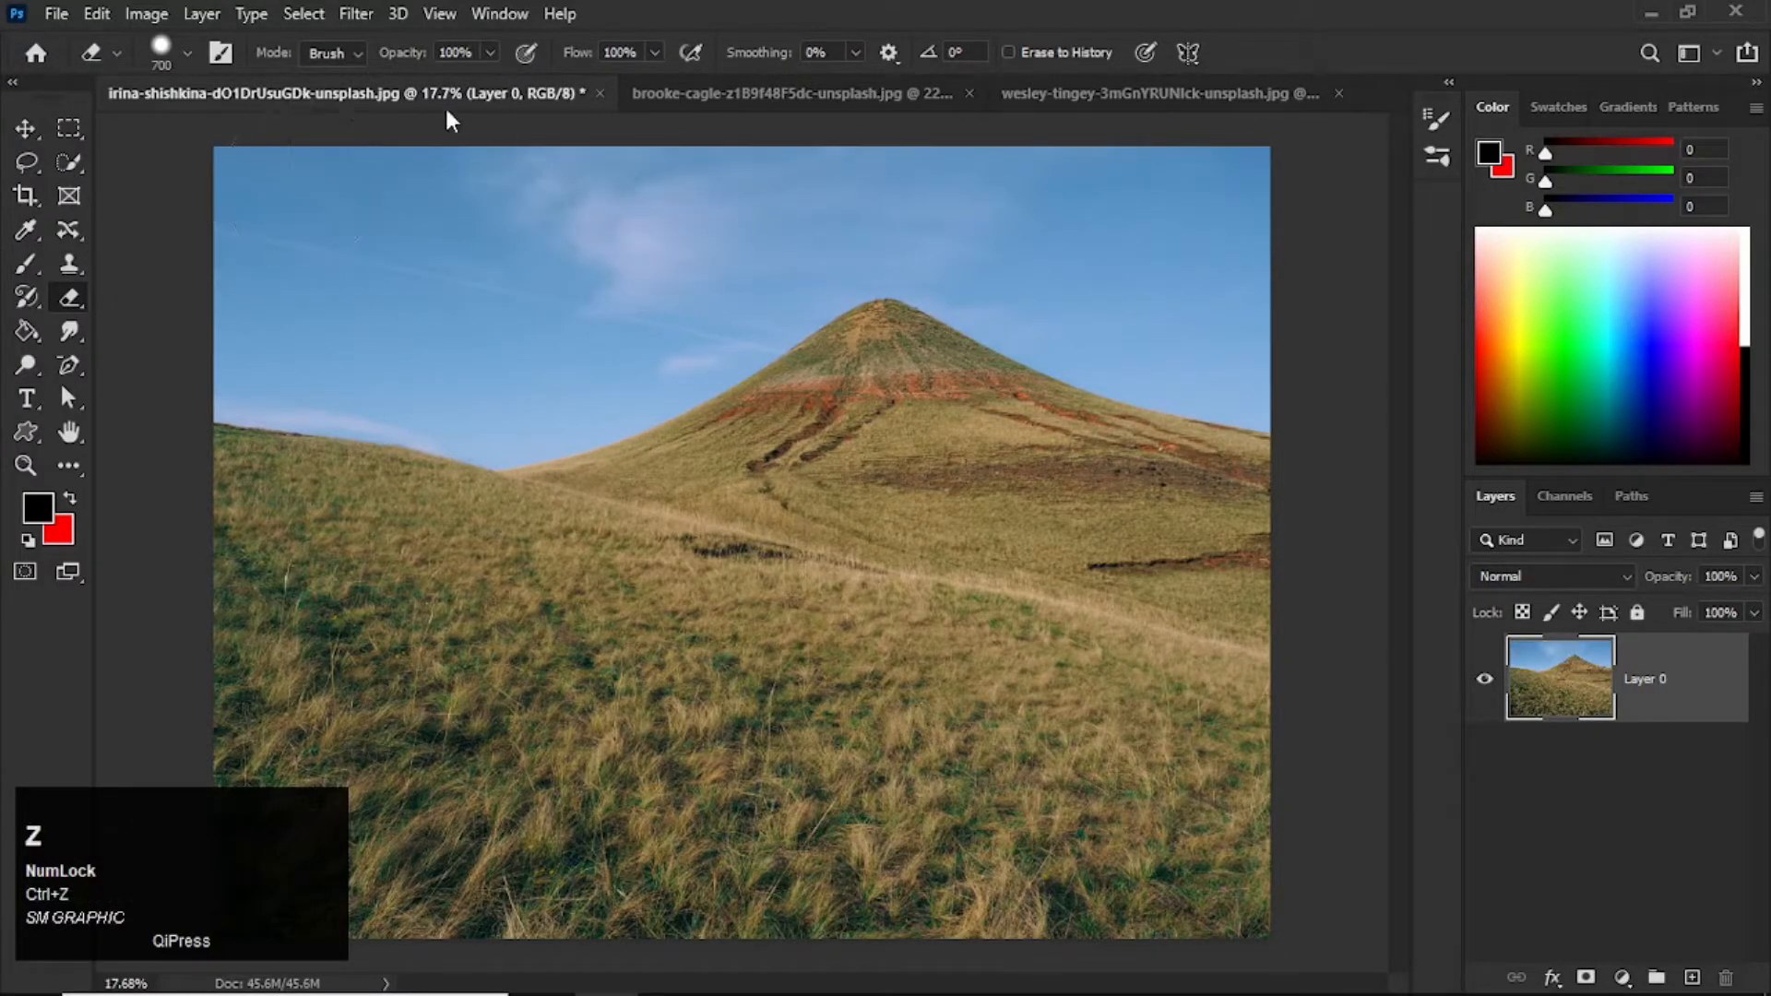
Set the eraser Opacity to 30% and erase the sky with several overlapping strokes.
left_click(455, 53)
type("30")
key("Return")
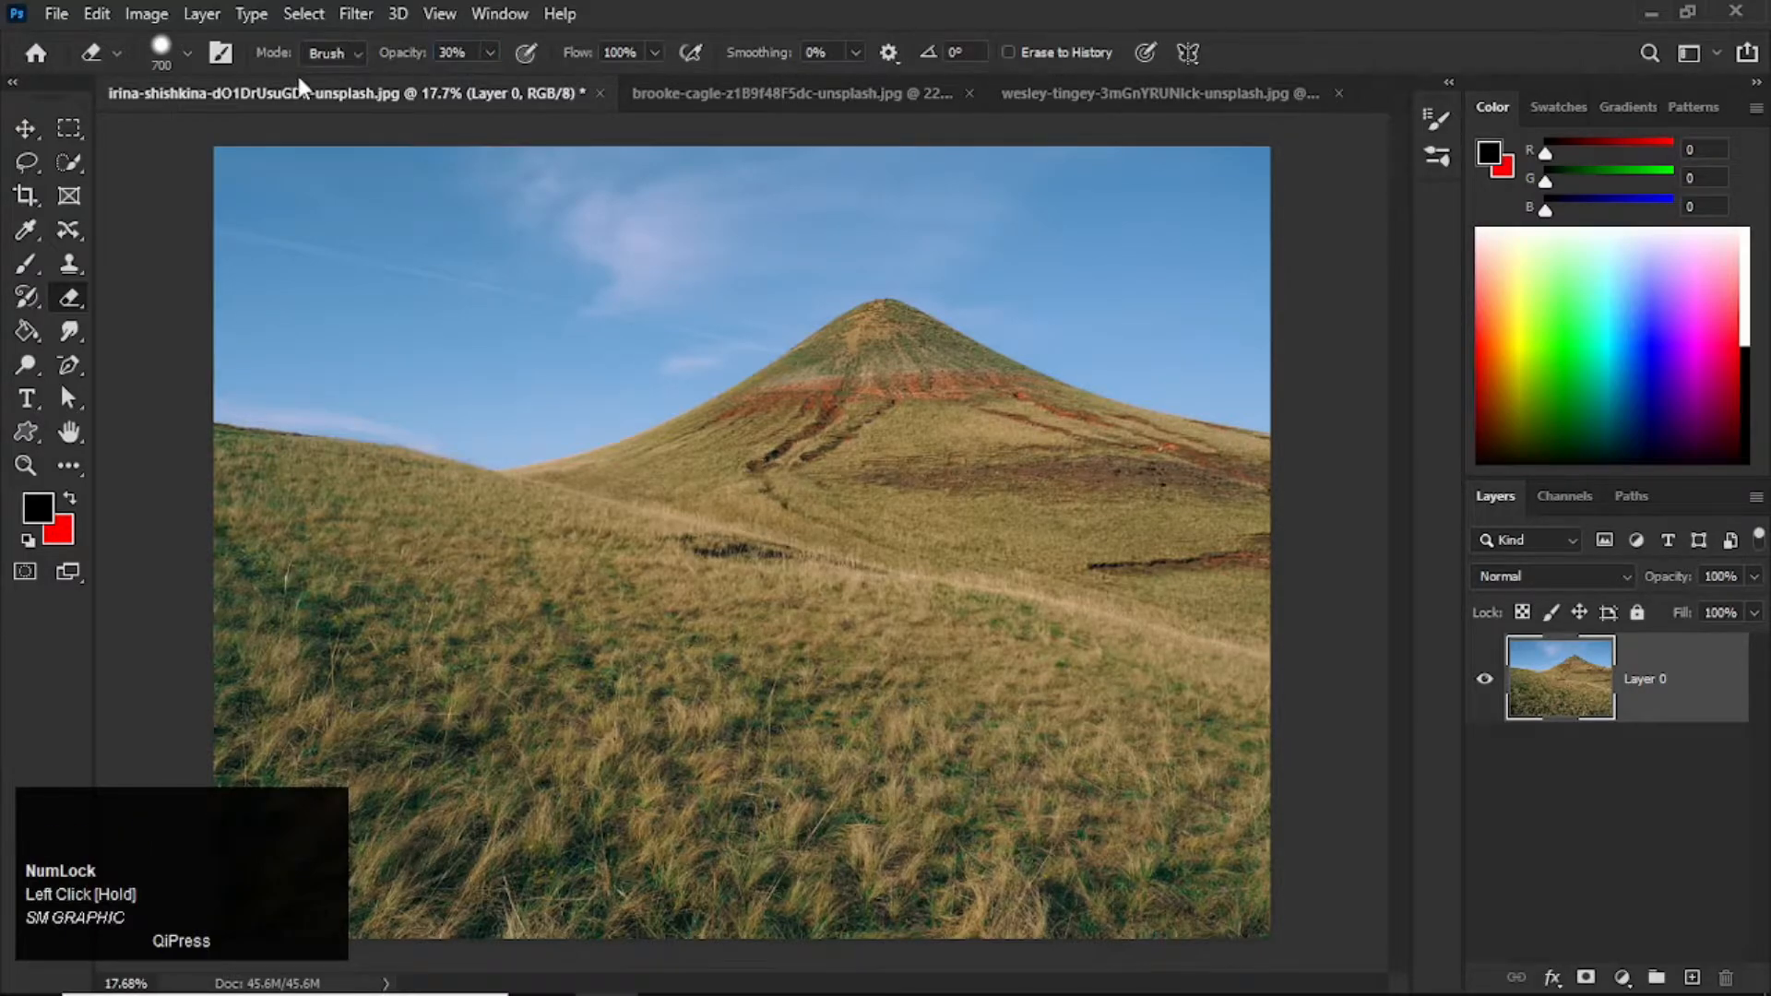
mouse_move(455, 196)
left_mouse_down()
mouse_move(255, 208)
mouse_move(225, 300)
mouse_move(447, 312)
mouse_move(554, 184)
left_mouse_up()
mouse_move(706, 177)
left_mouse_down()
mouse_move(812, 174)
mouse_move(641, 219)
mouse_move(511, 299)
mouse_move(366, 312)
mouse_move(412, 261)
mouse_move(635, 269)
mouse_move(274, 310)
mouse_move(580, 293)
mouse_move(298, 277)
mouse_move(398, 299)
mouse_move(337, 185)
mouse_move(264, 174)
mouse_move(253, 255)
mouse_move(228, 277)
mouse_move(334, 288)
mouse_move(645, 218)
mouse_move(617, 242)
mouse_move(699, 191)
mouse_move(840, 177)
mouse_move(840, 139)
mouse_move(853, 161)
mouse_move(681, 165)
mouse_move(905, 139)
mouse_move(752, 153)
mouse_move(1224, 169)
left_mouse_up()
mouse_move(1076, 168)
left_mouse_down()
mouse_move(862, 158)
mouse_move(1325, 230)
mouse_move(1012, 169)
mouse_move(850, 102)
left_mouse_up()
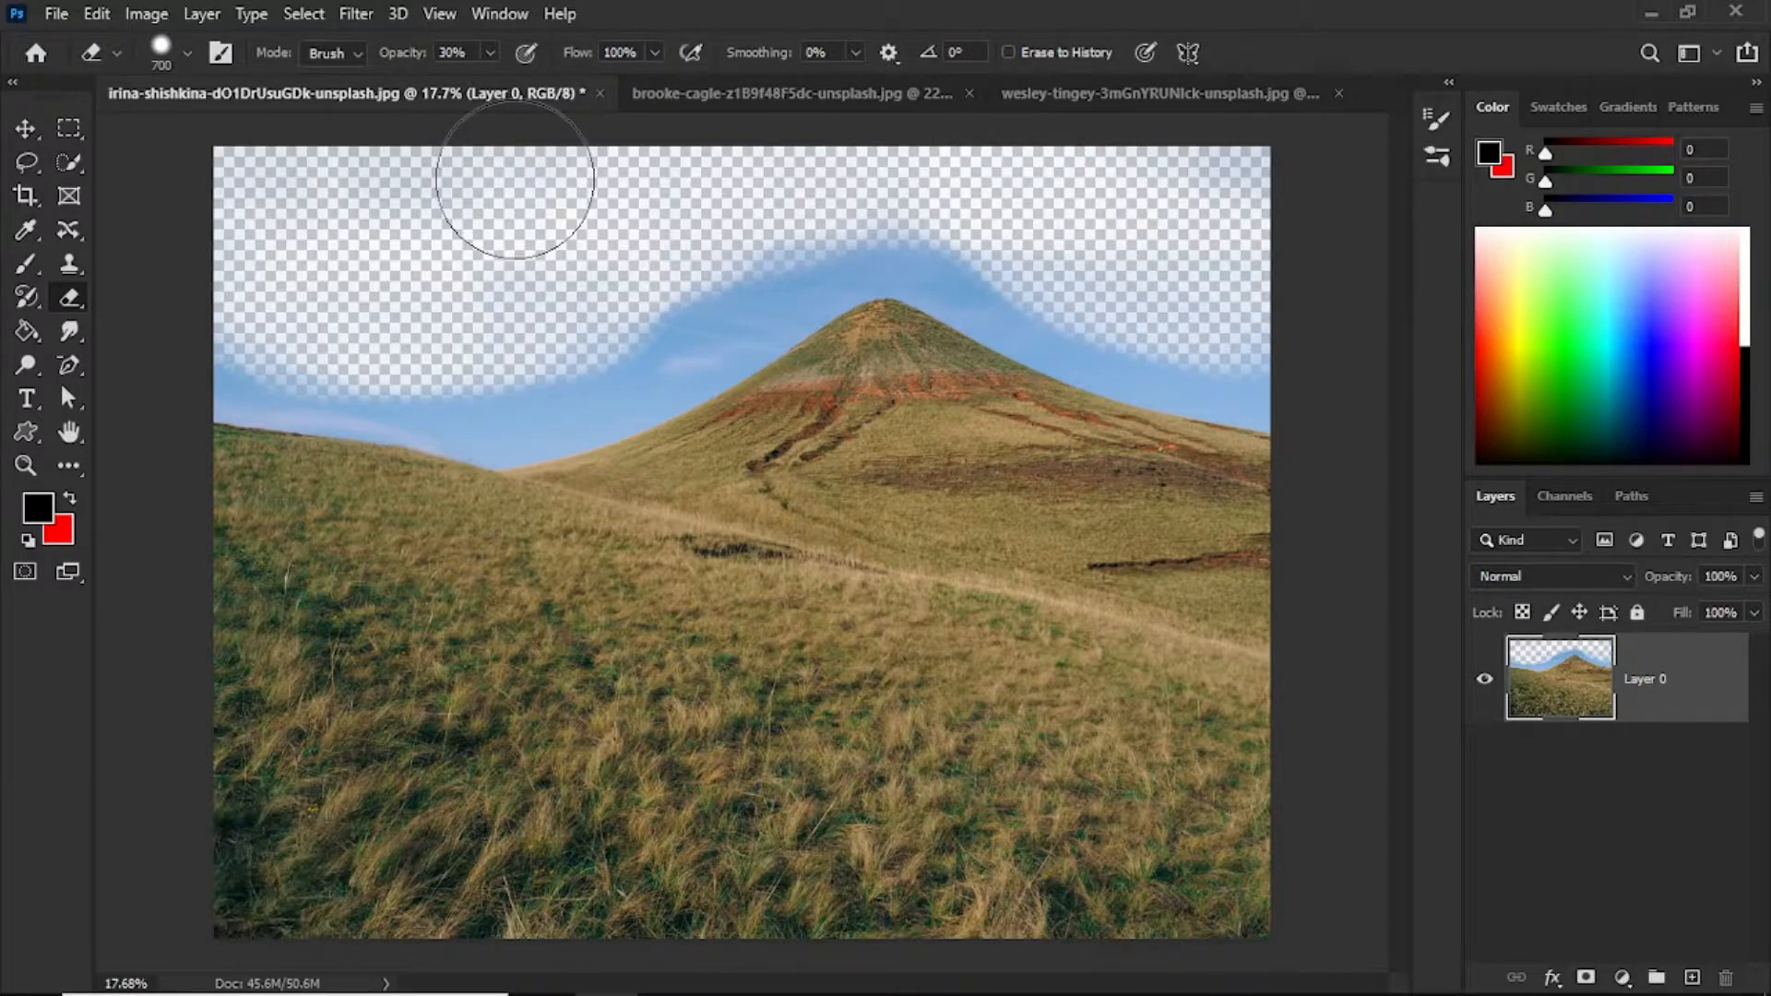
Undo the partially transparent sky strokes one by one and restore the eraser Opacity to 100%.
key("ctrl")
key("ctrl+z")
key("ctrl+z")
key("ctrl+z")
key("ctrl+z")
key("ctrl+z")
key("ctrl+z")
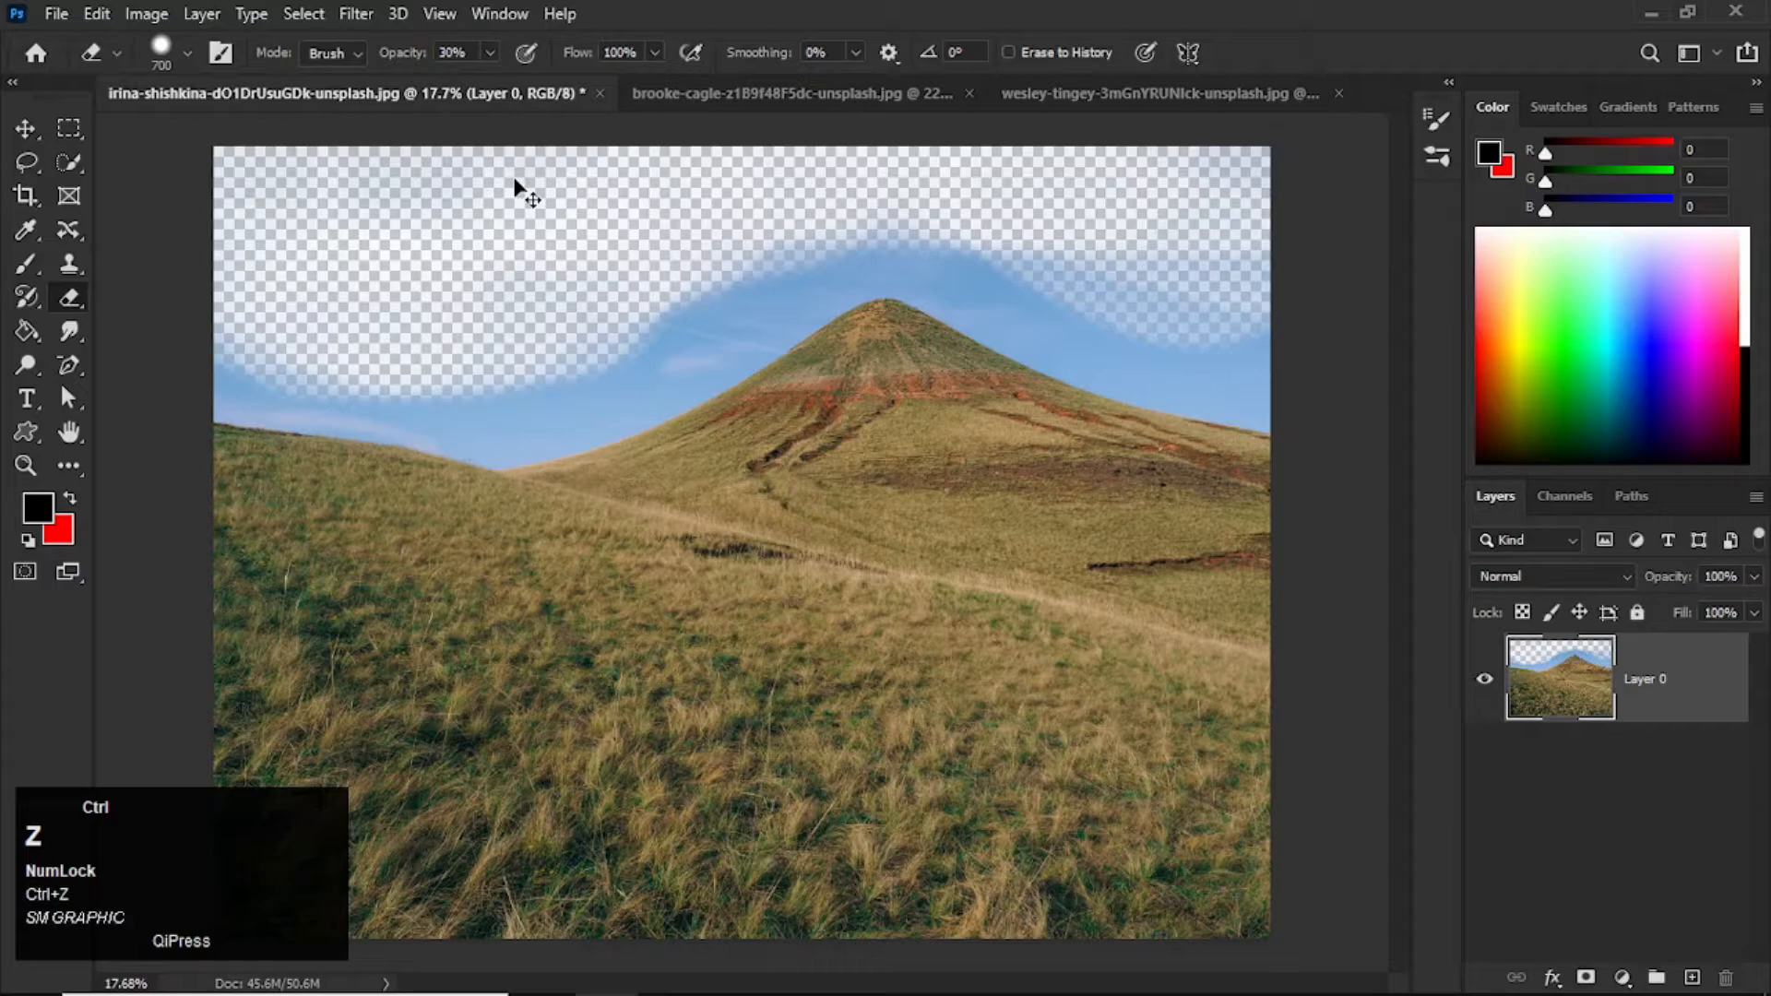
key("ctrl+z")
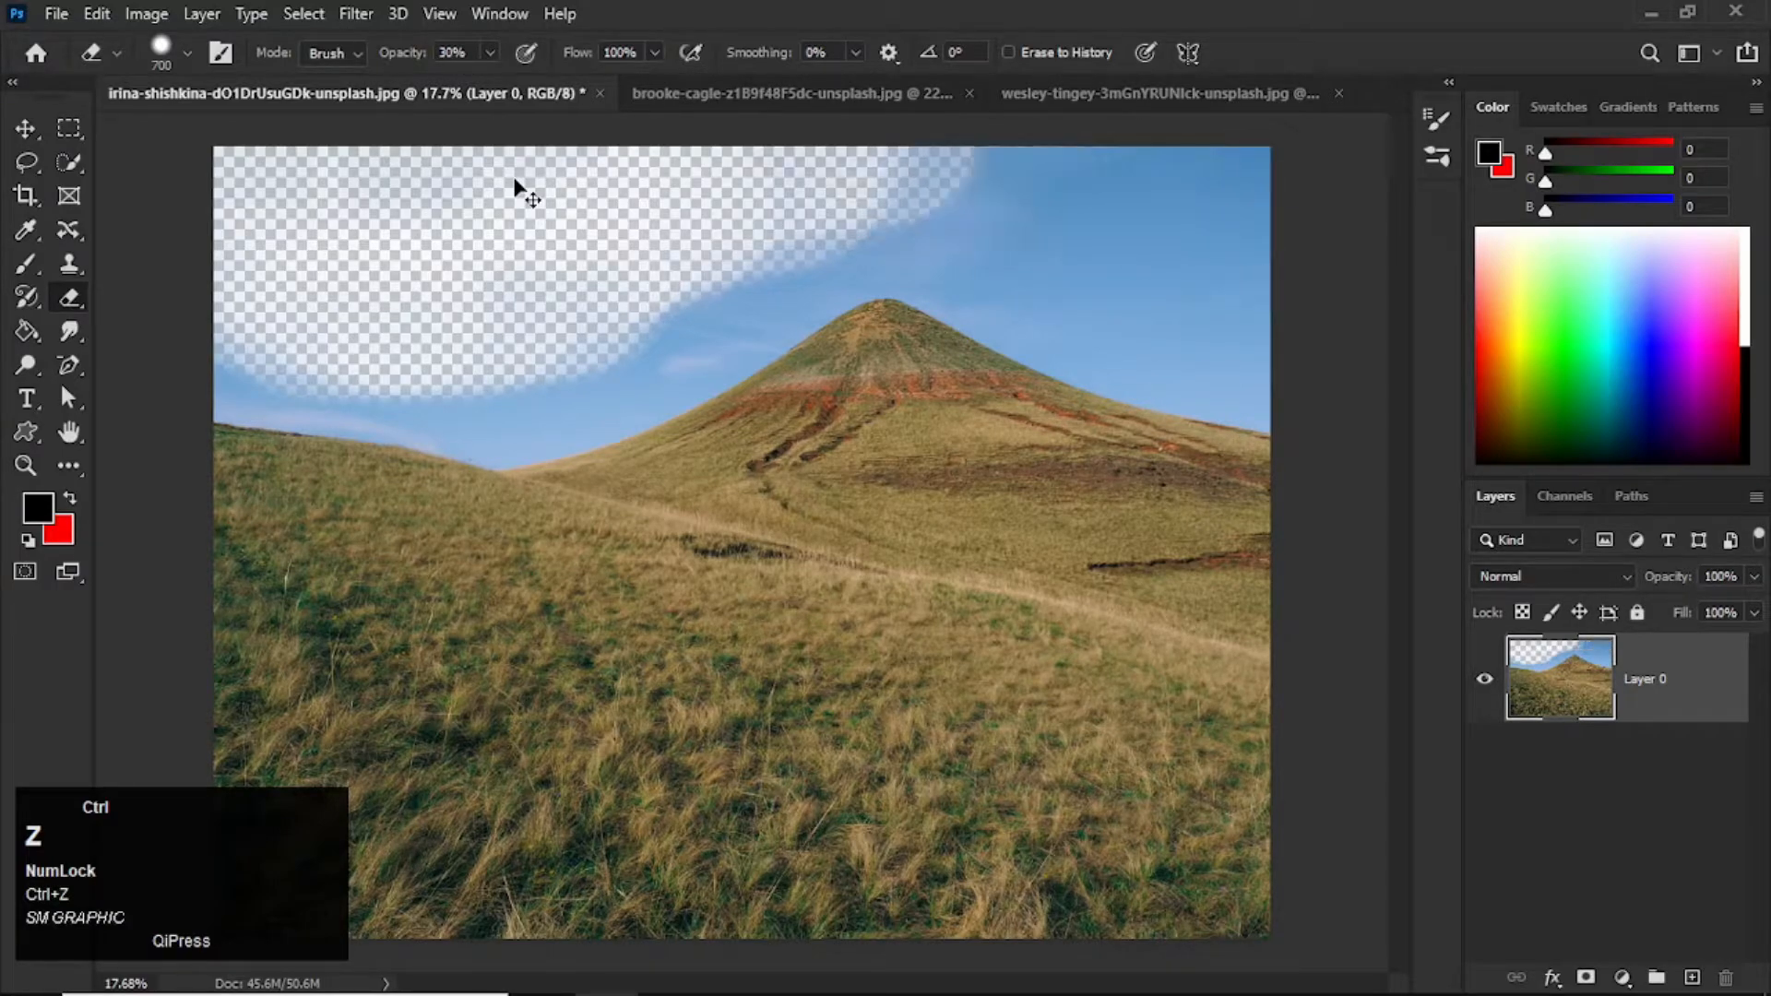
key("ctrl+z")
key("ctrl+z")
key("ctrl+z")
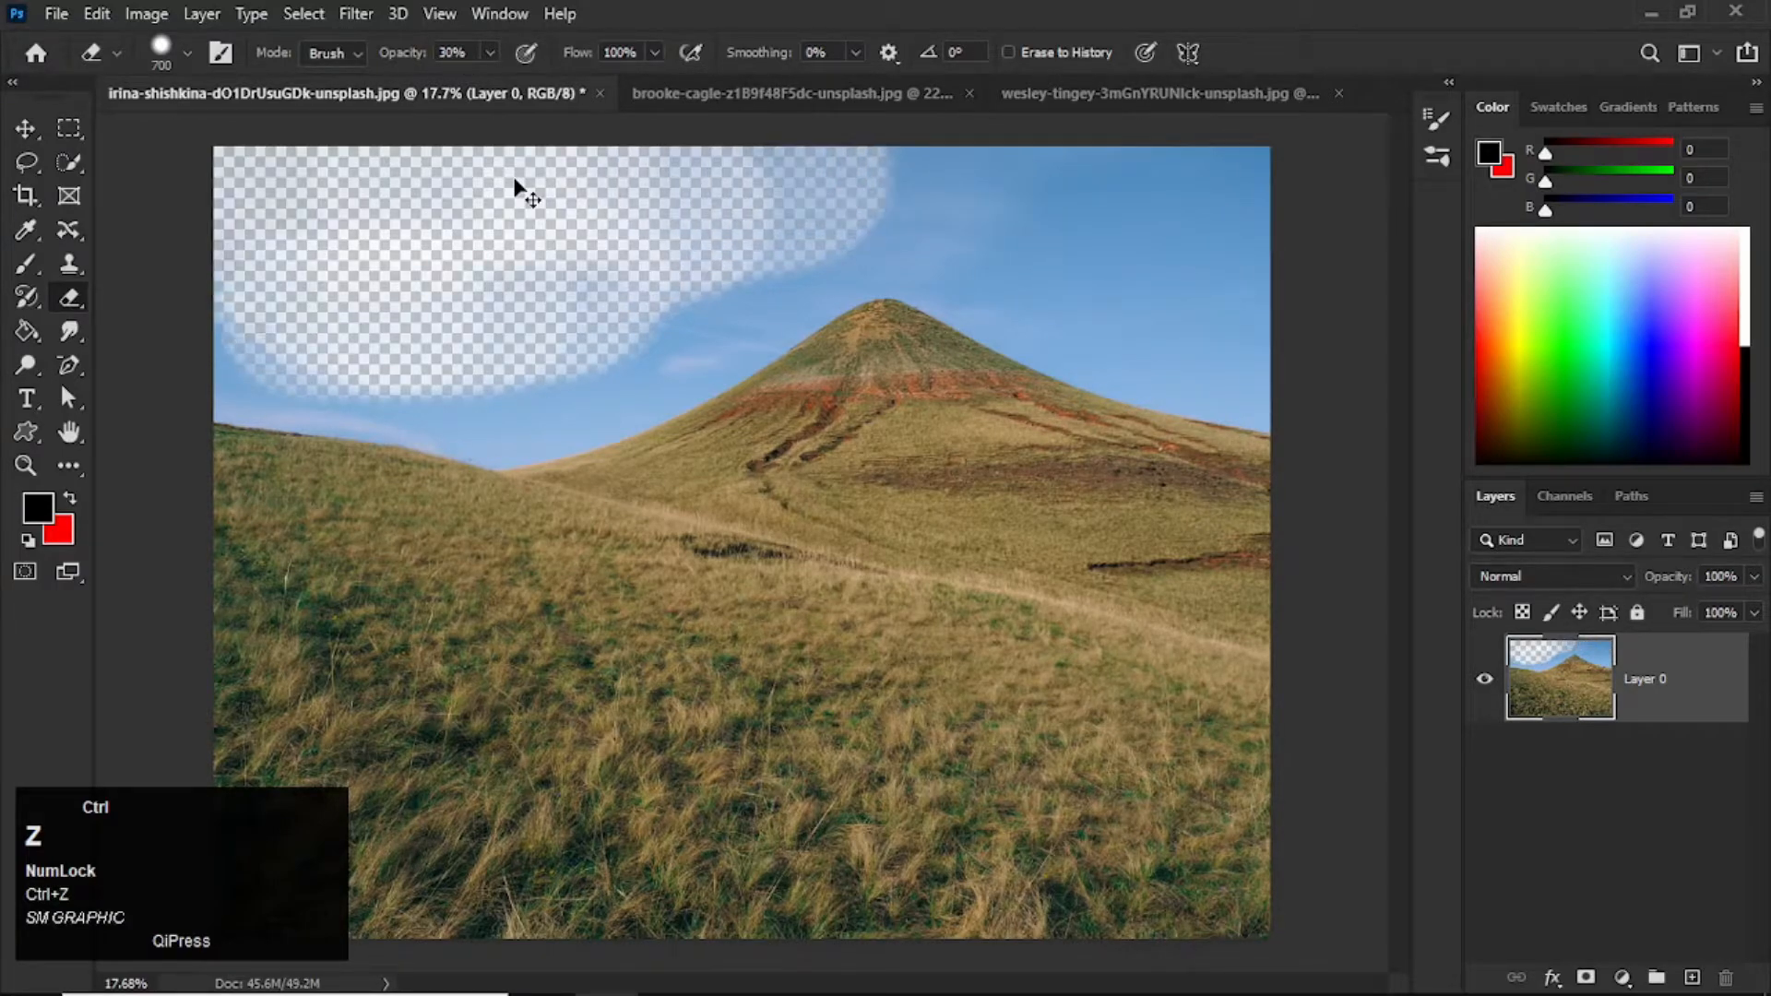
left_click_drag(403, 52, 674, 129)
key("ctrl+z")
key("ctrl+z")
key("ctrl+z")
key("ctrl+z")
key("ctrl+z")
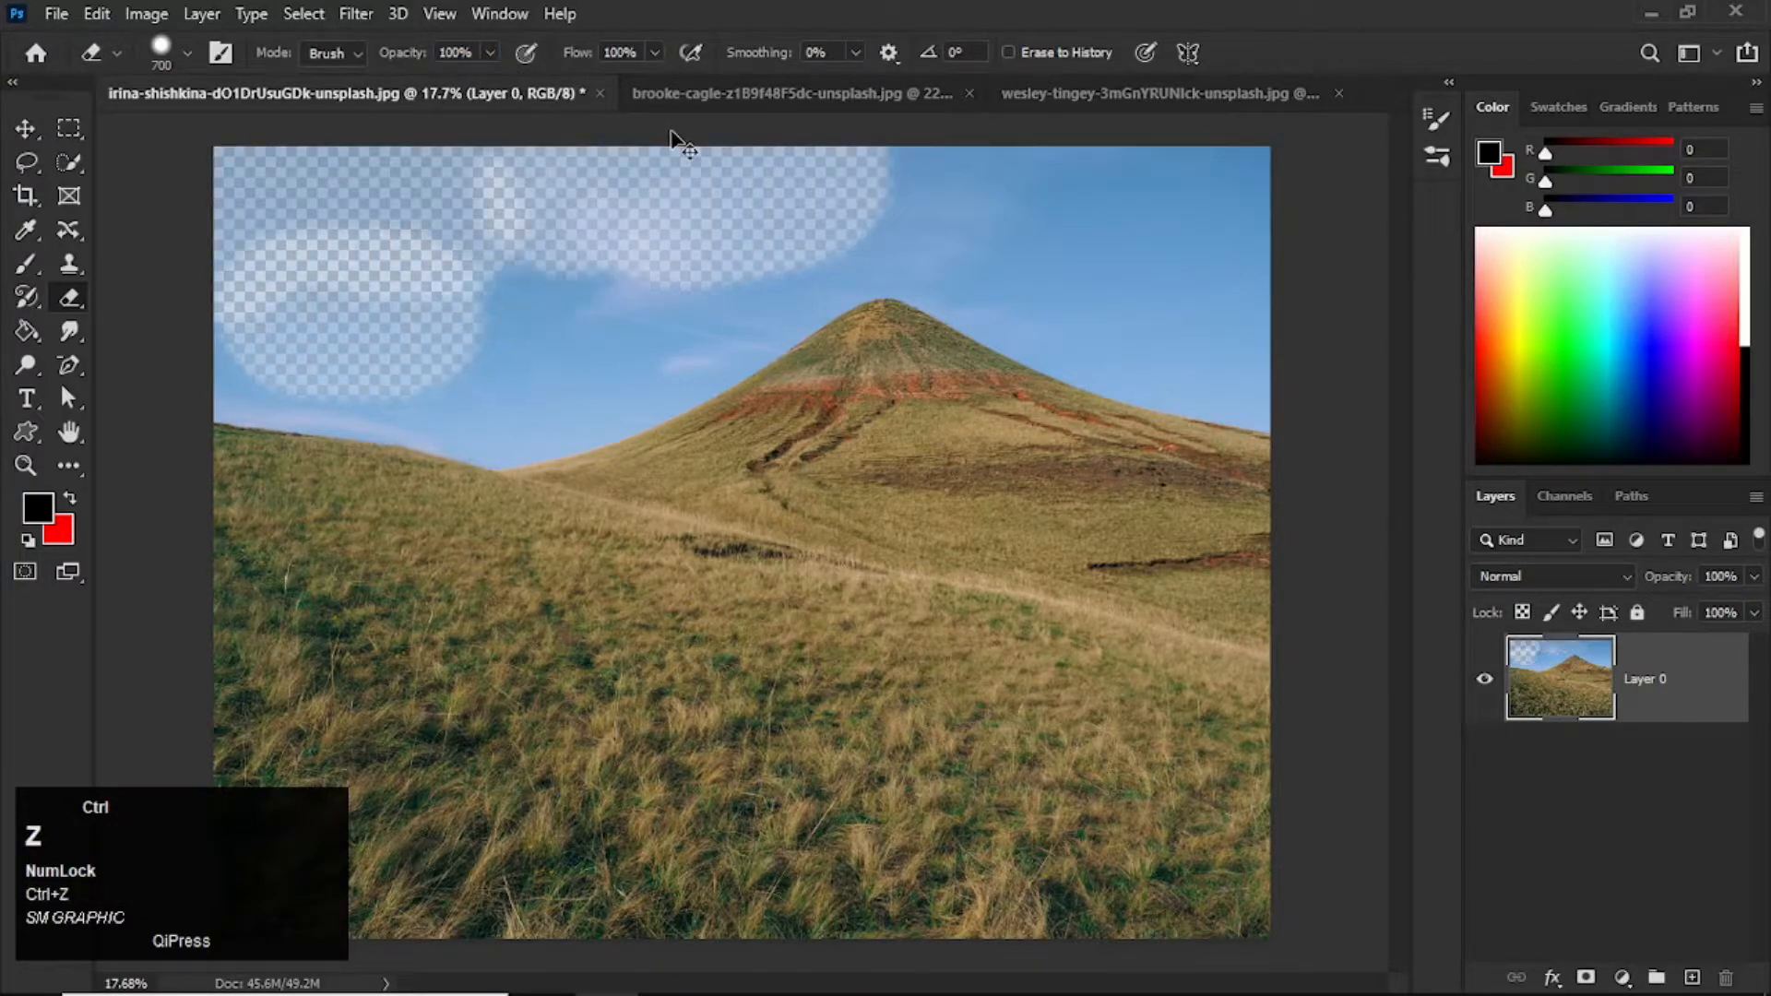
Reduce the eraser brush to 400 px, test a full-opacity erase across the sky, and undo it.
left_click(277, 196)
key("bracketleft")
key("bracketleft")
key("bracketleft")
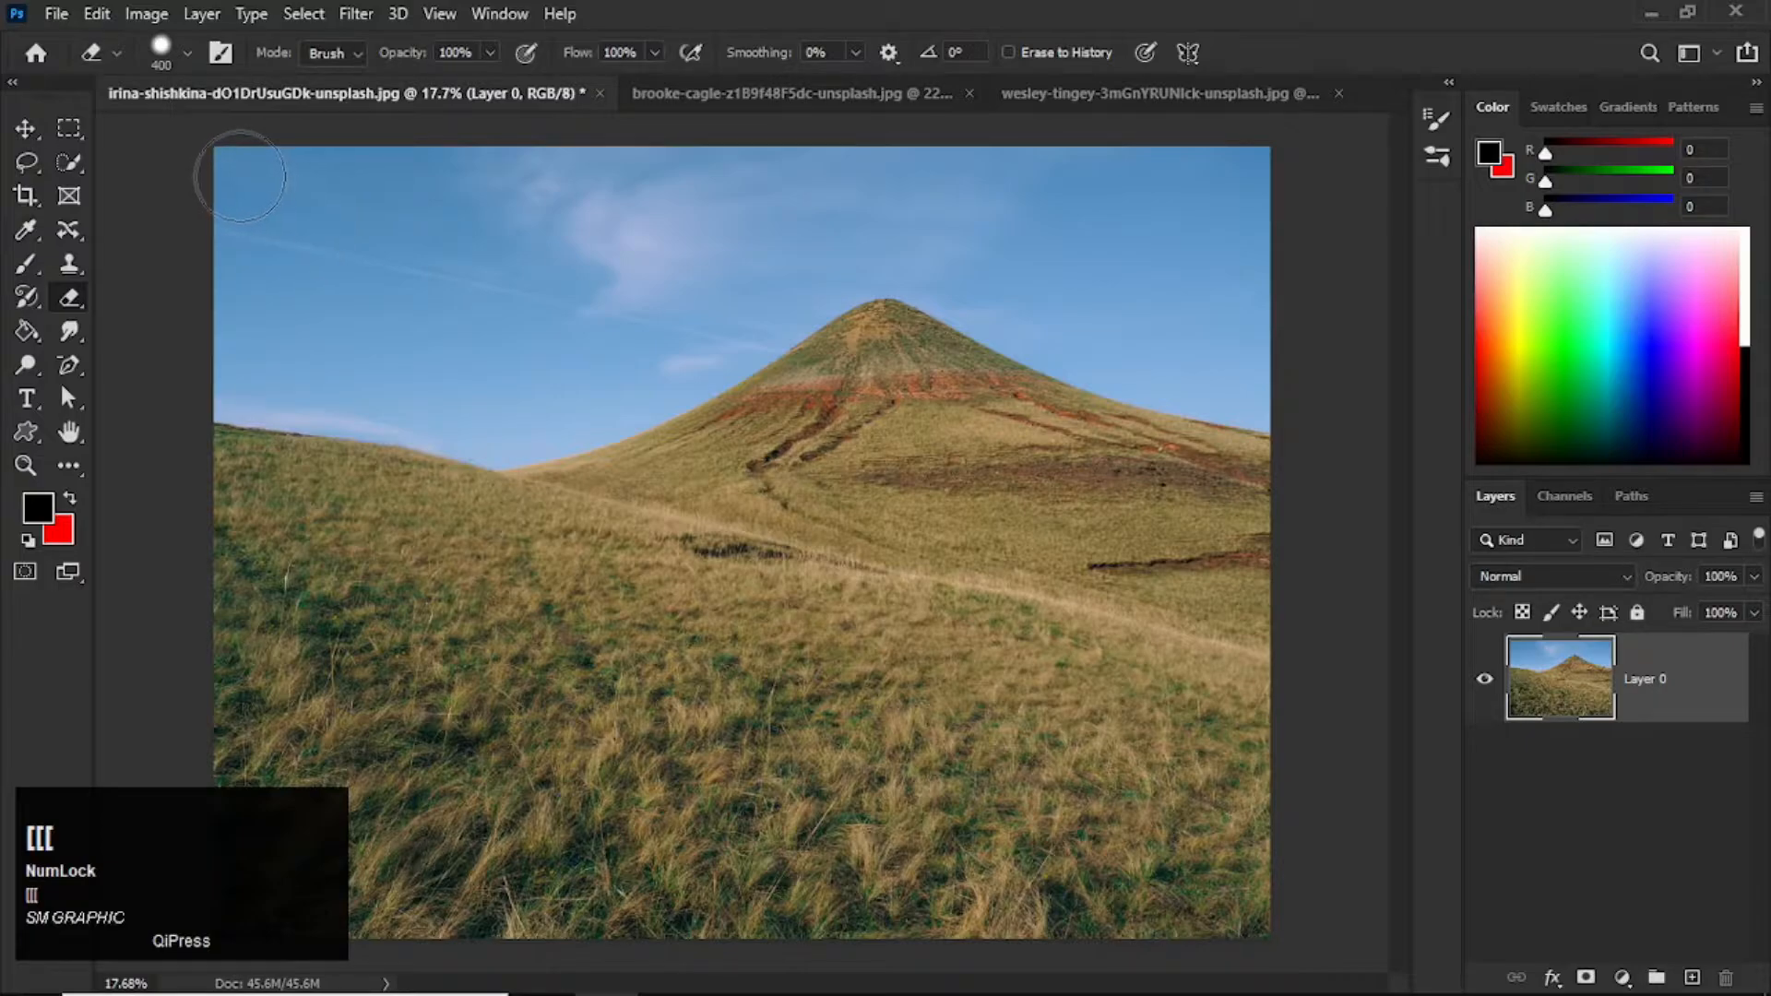
mouse_move(240, 175)
left_mouse_down()
mouse_move(524, 201)
mouse_move(1280, 185)
mouse_move(285, 172)
mouse_move(658, 232)
mouse_move(211, 294)
mouse_move(424, 254)
mouse_move(241, 216)
mouse_move(293, 280)
mouse_move(426, 309)
mouse_move(494, 272)
mouse_move(363, 330)
mouse_move(245, 313)
mouse_move(486, 306)
mouse_move(667, 228)
mouse_move(787, 212)
mouse_move(991, 212)
mouse_move(1098, 268)
left_mouse_up()
key("ctrl+z")
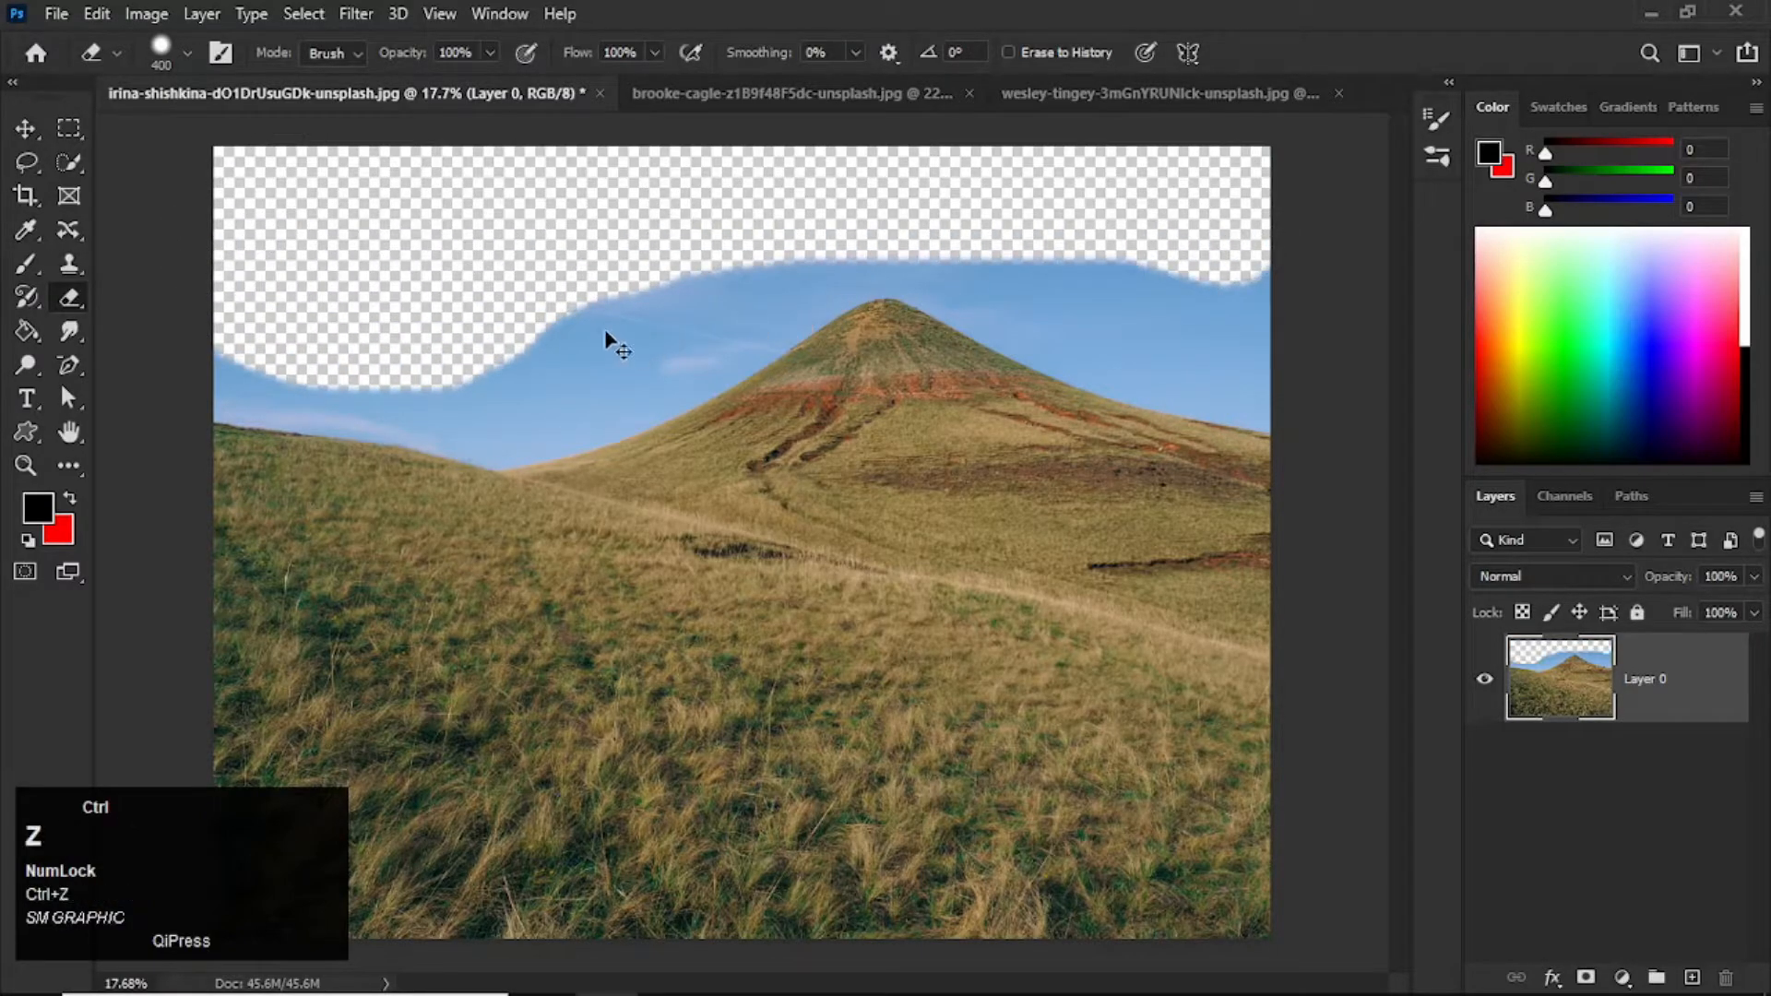
Set the eraser Flow to 20%, test erasing the sky on the hill's left side, and undo it.
left_click_drag(595, 60, 566, 62)
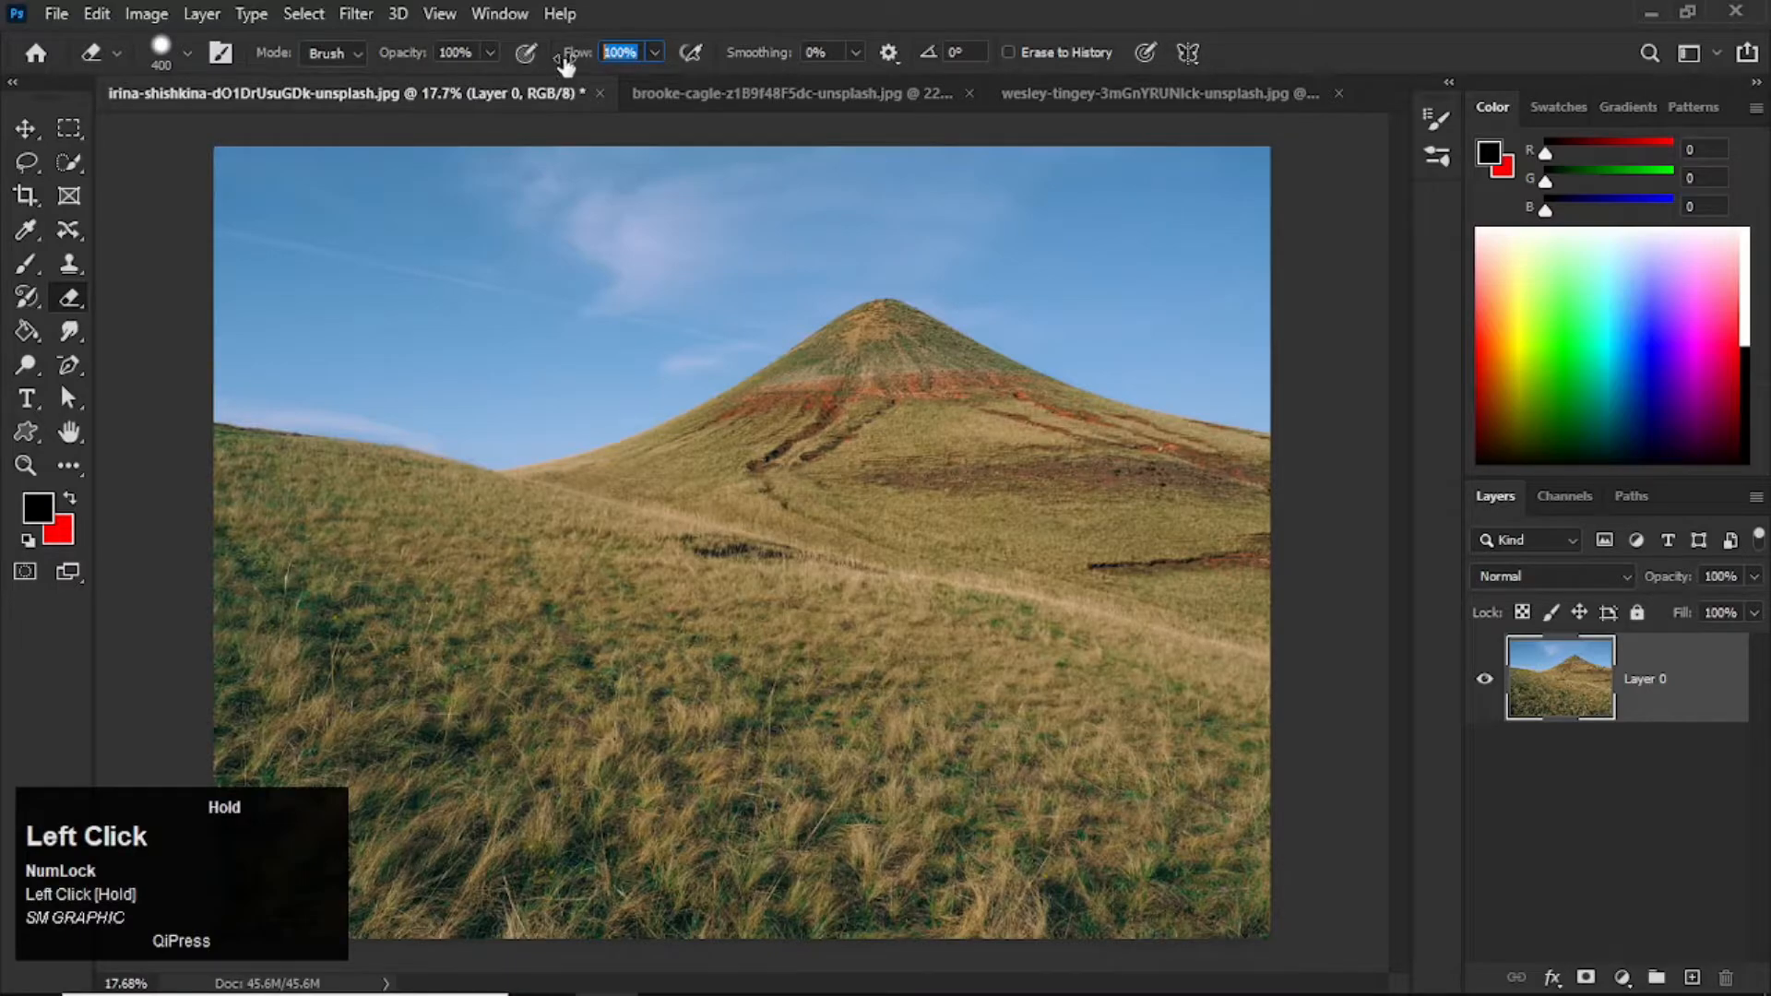
mouse_move(268, 189)
left_mouse_down()
mouse_move(406, 205)
mouse_move(832, 196)
mouse_move(218, 142)
mouse_move(194, 158)
mouse_move(312, 190)
mouse_move(248, 297)
mouse_move(408, 328)
mouse_move(221, 336)
mouse_move(330, 354)
mouse_move(238, 368)
mouse_move(427, 380)
mouse_move(550, 329)
mouse_move(572, 281)
mouse_move(503, 252)
mouse_move(591, 289)
mouse_move(569, 311)
mouse_move(708, 238)
mouse_move(600, 336)
mouse_move(679, 301)
mouse_move(596, 354)
mouse_move(654, 356)
mouse_move(535, 404)
mouse_move(455, 396)
left_mouse_up()
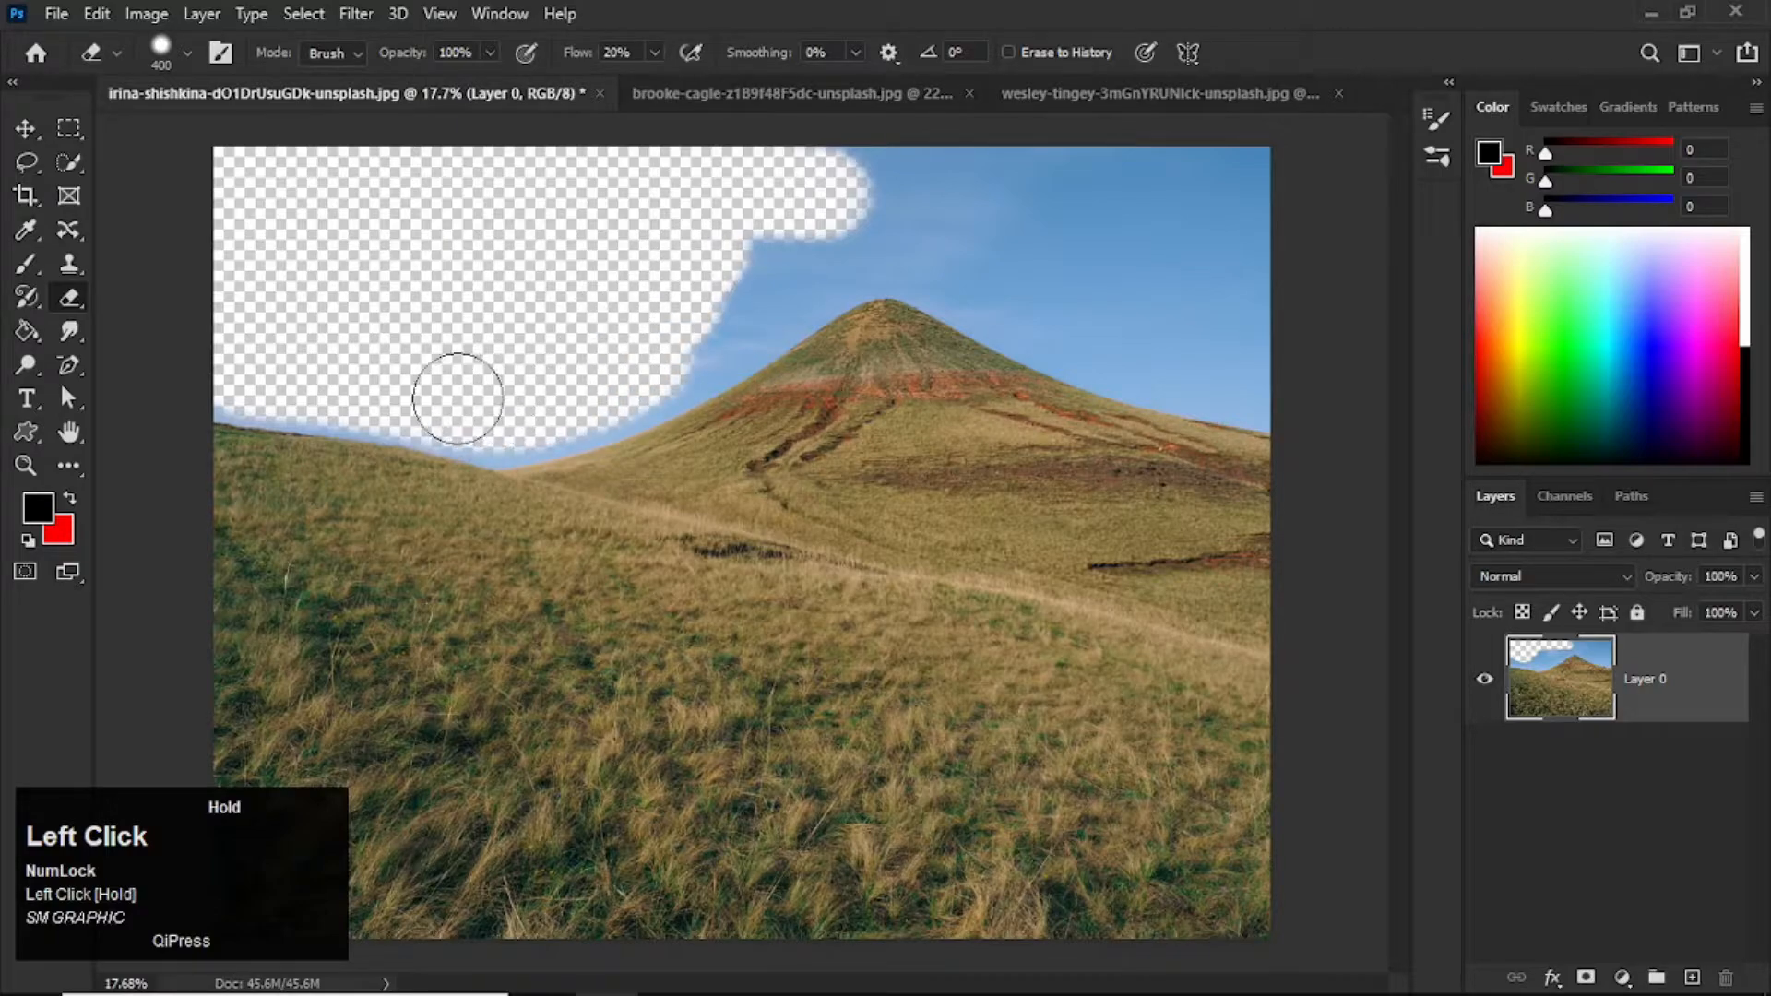
key("ctrl+z")
key("ctrl+z")
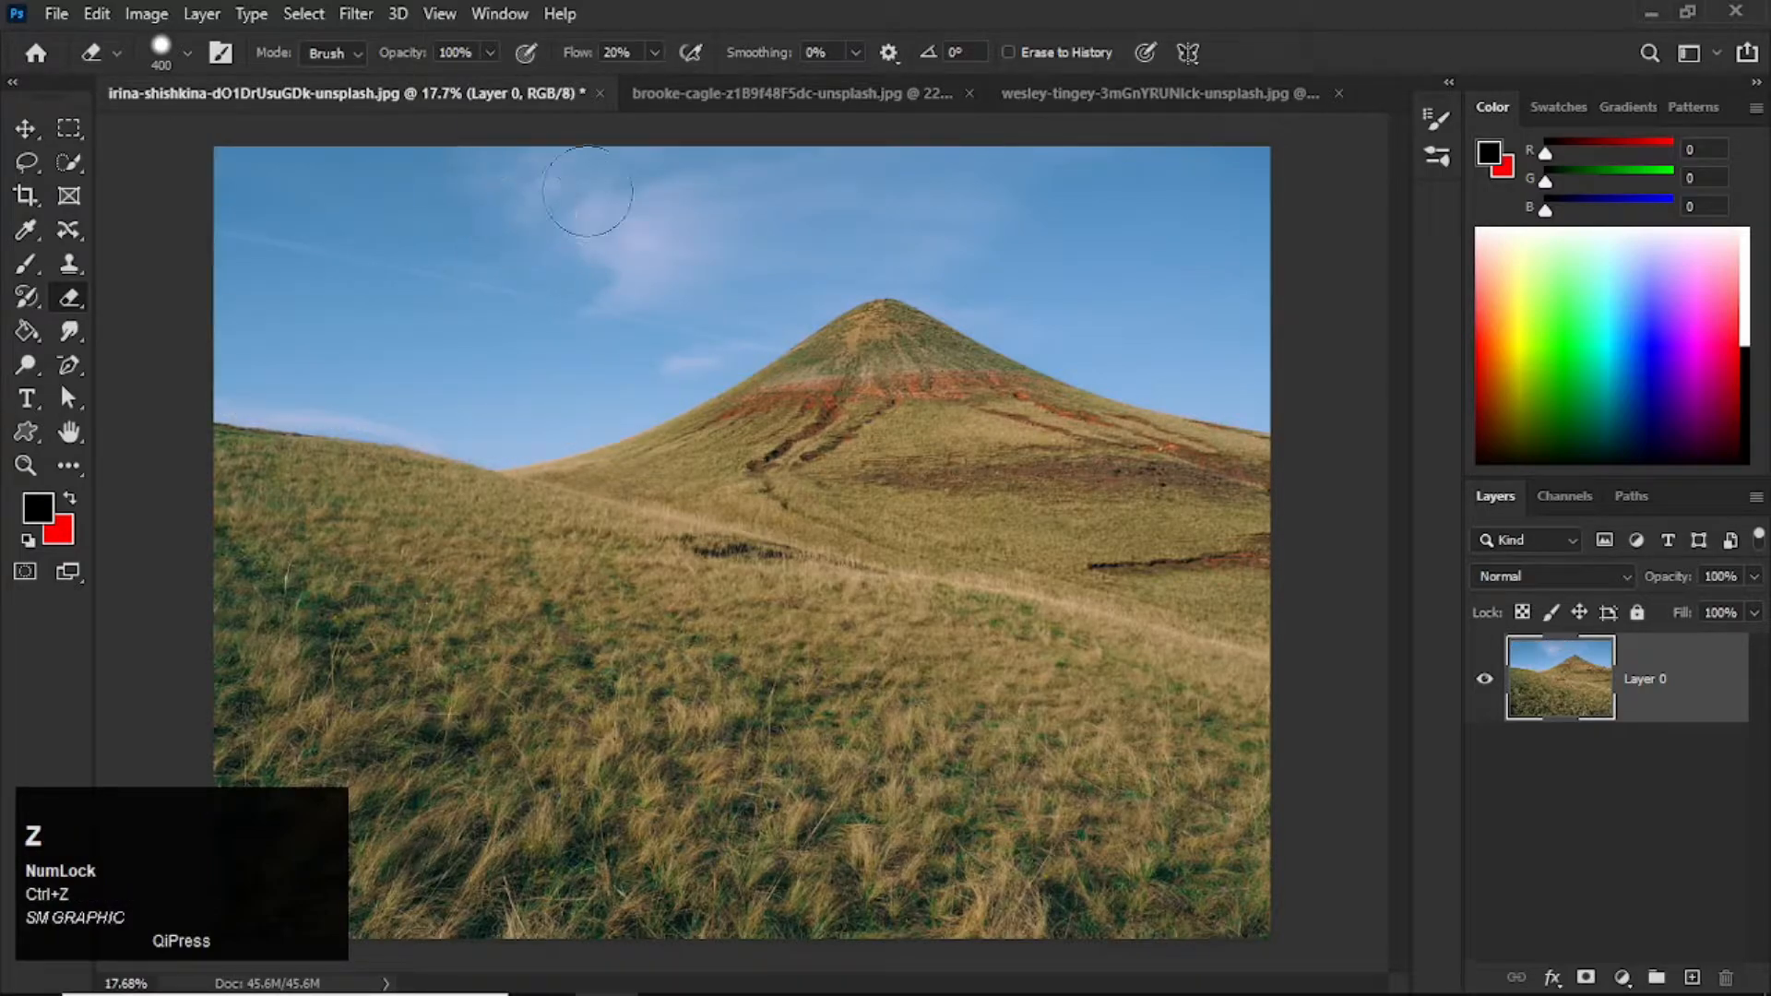
Restore the eraser Flow to 100%, test a single erased spot in the sky, and undo it.
left_click_drag(652, 52, 928, 13)
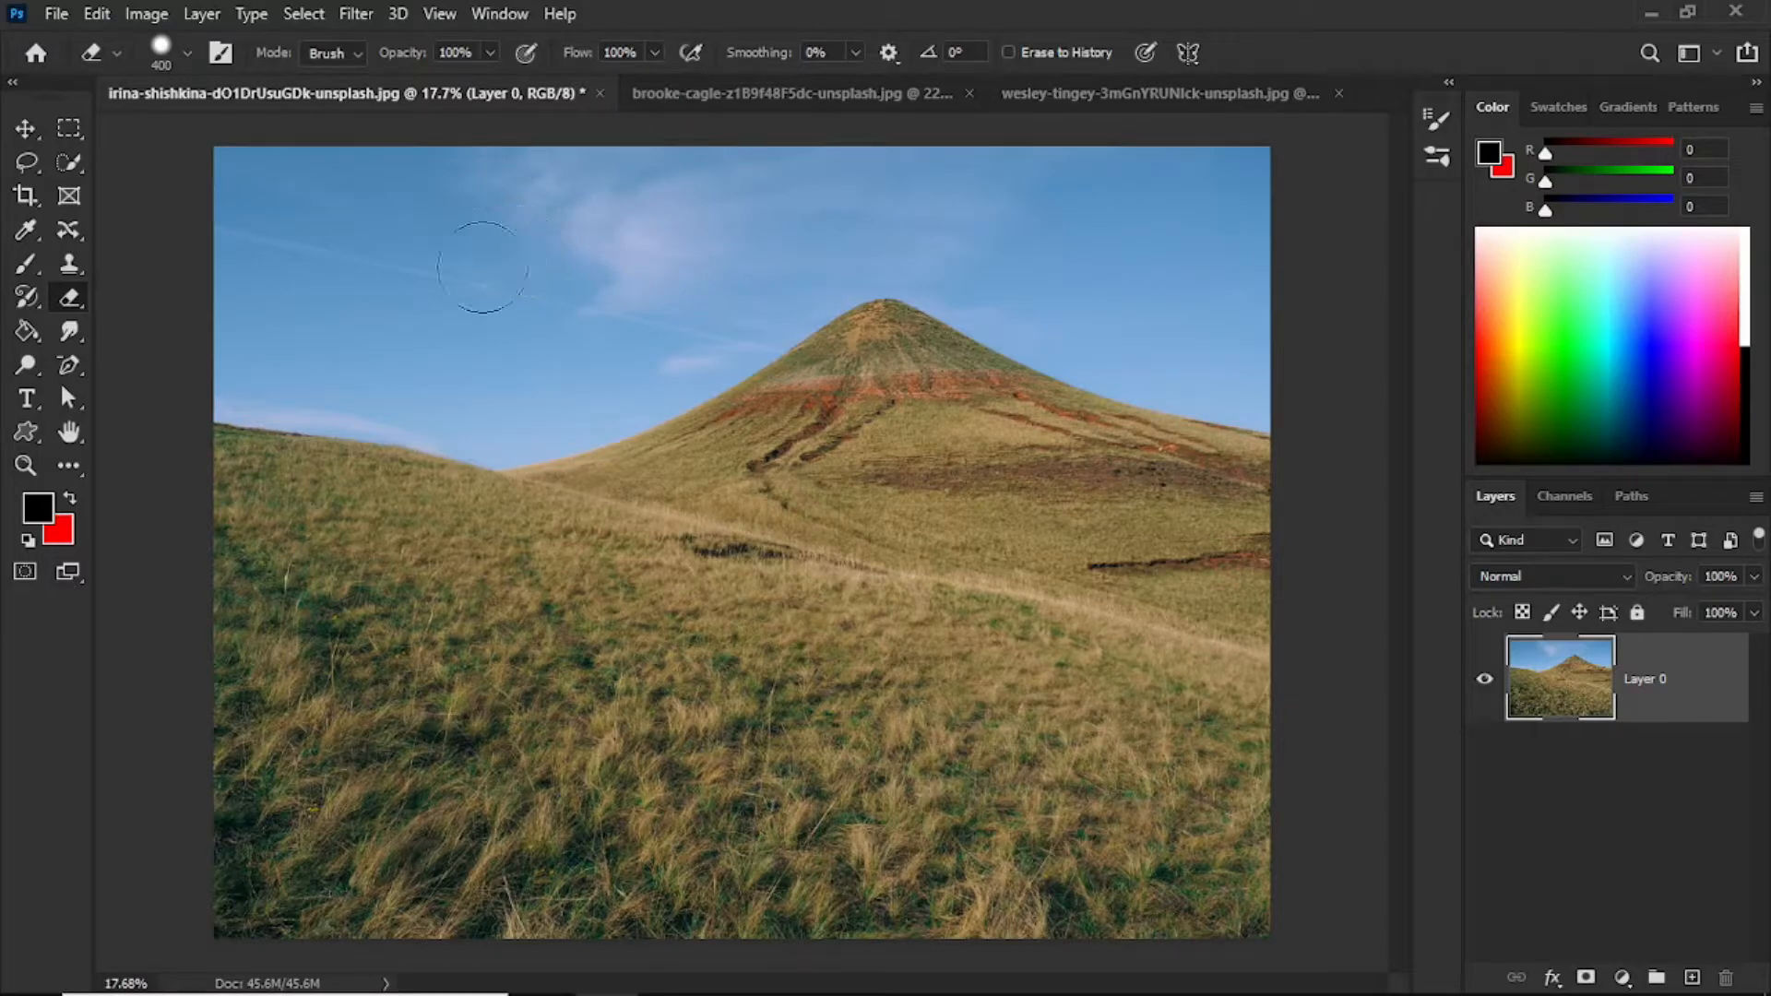
left_click(448, 273)
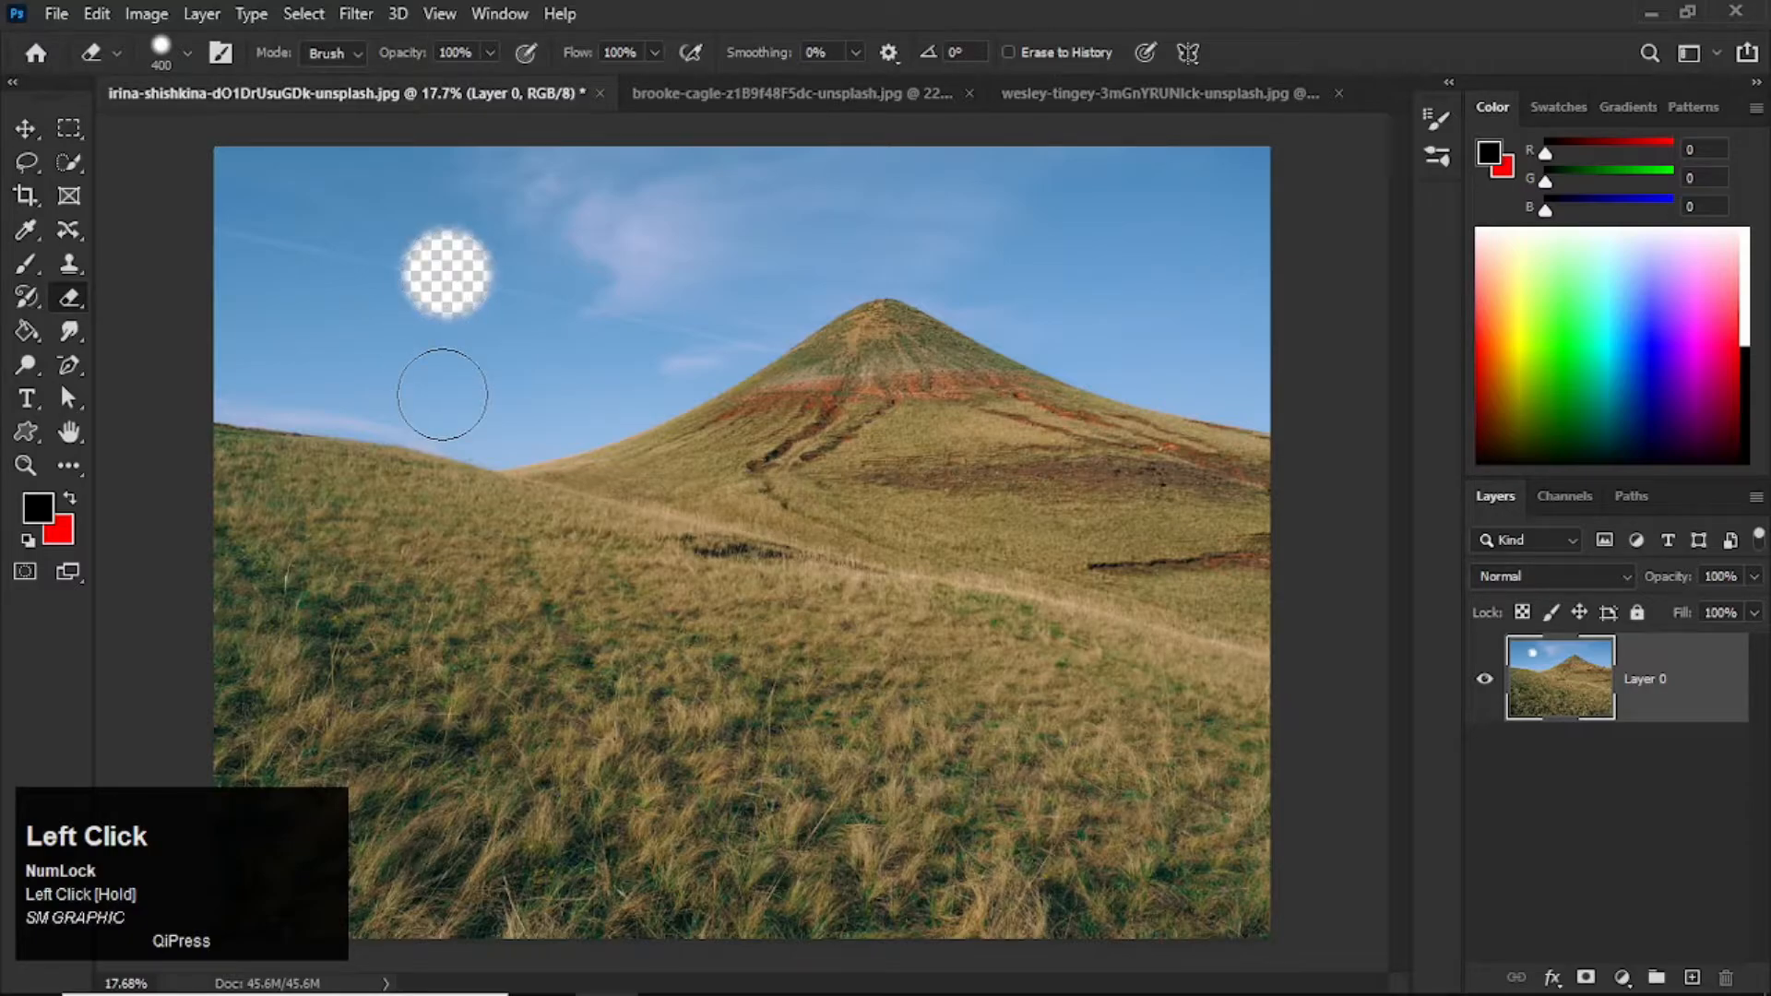
key("ctrl+z")
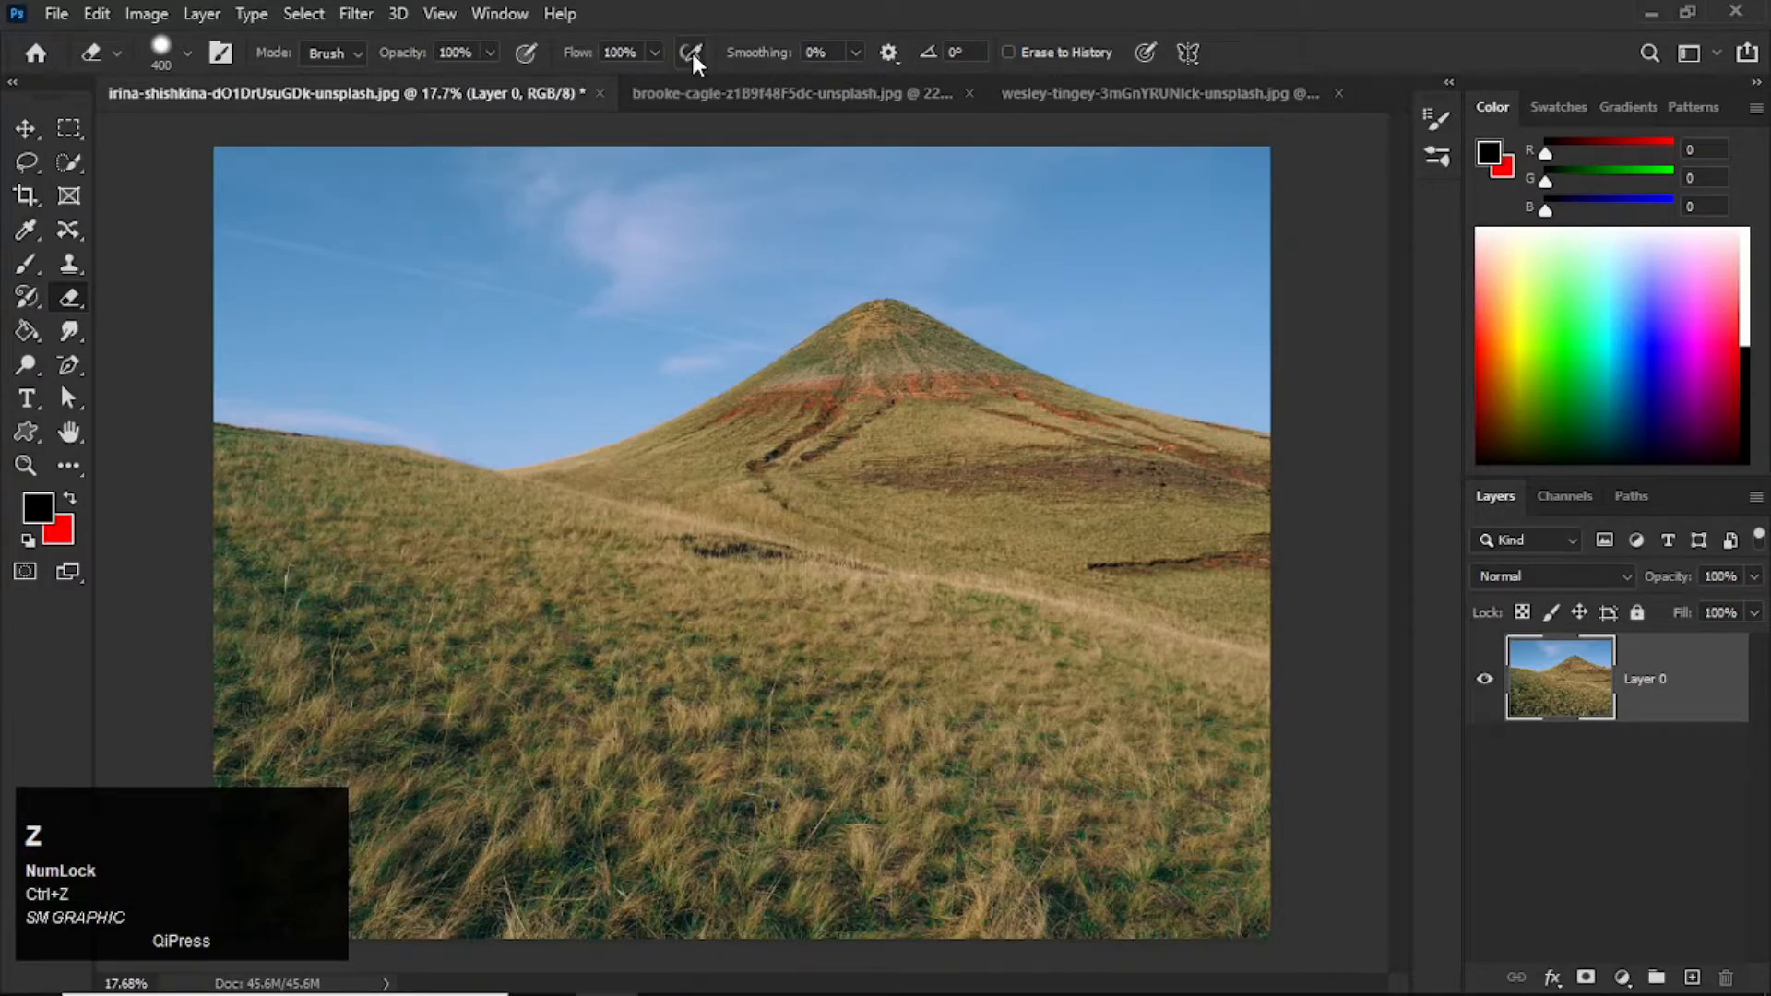
Test airbrush-style build-up on sky spots with 400 px and 250 px erasers, undoing the tests and disabling the option.
left_click(691, 53)
left_click(426, 284)
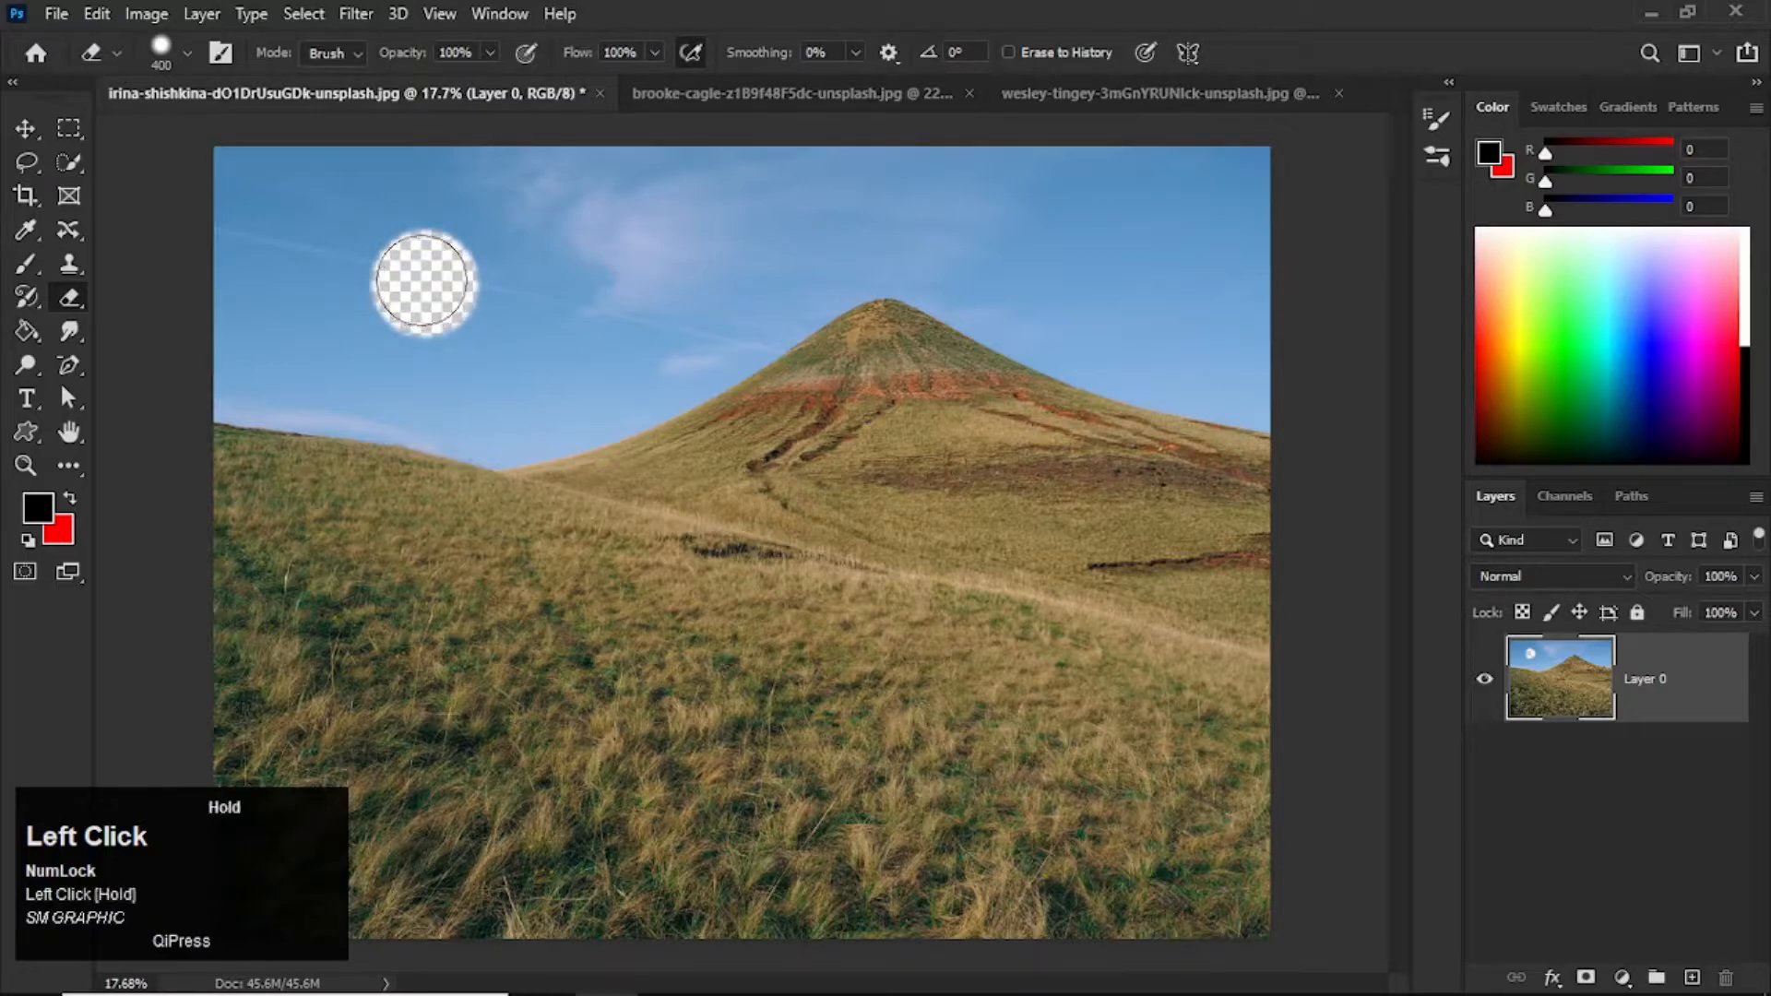
scroll(420, 291, "up", 2)
key("bracketleft")
key("bracketleft")
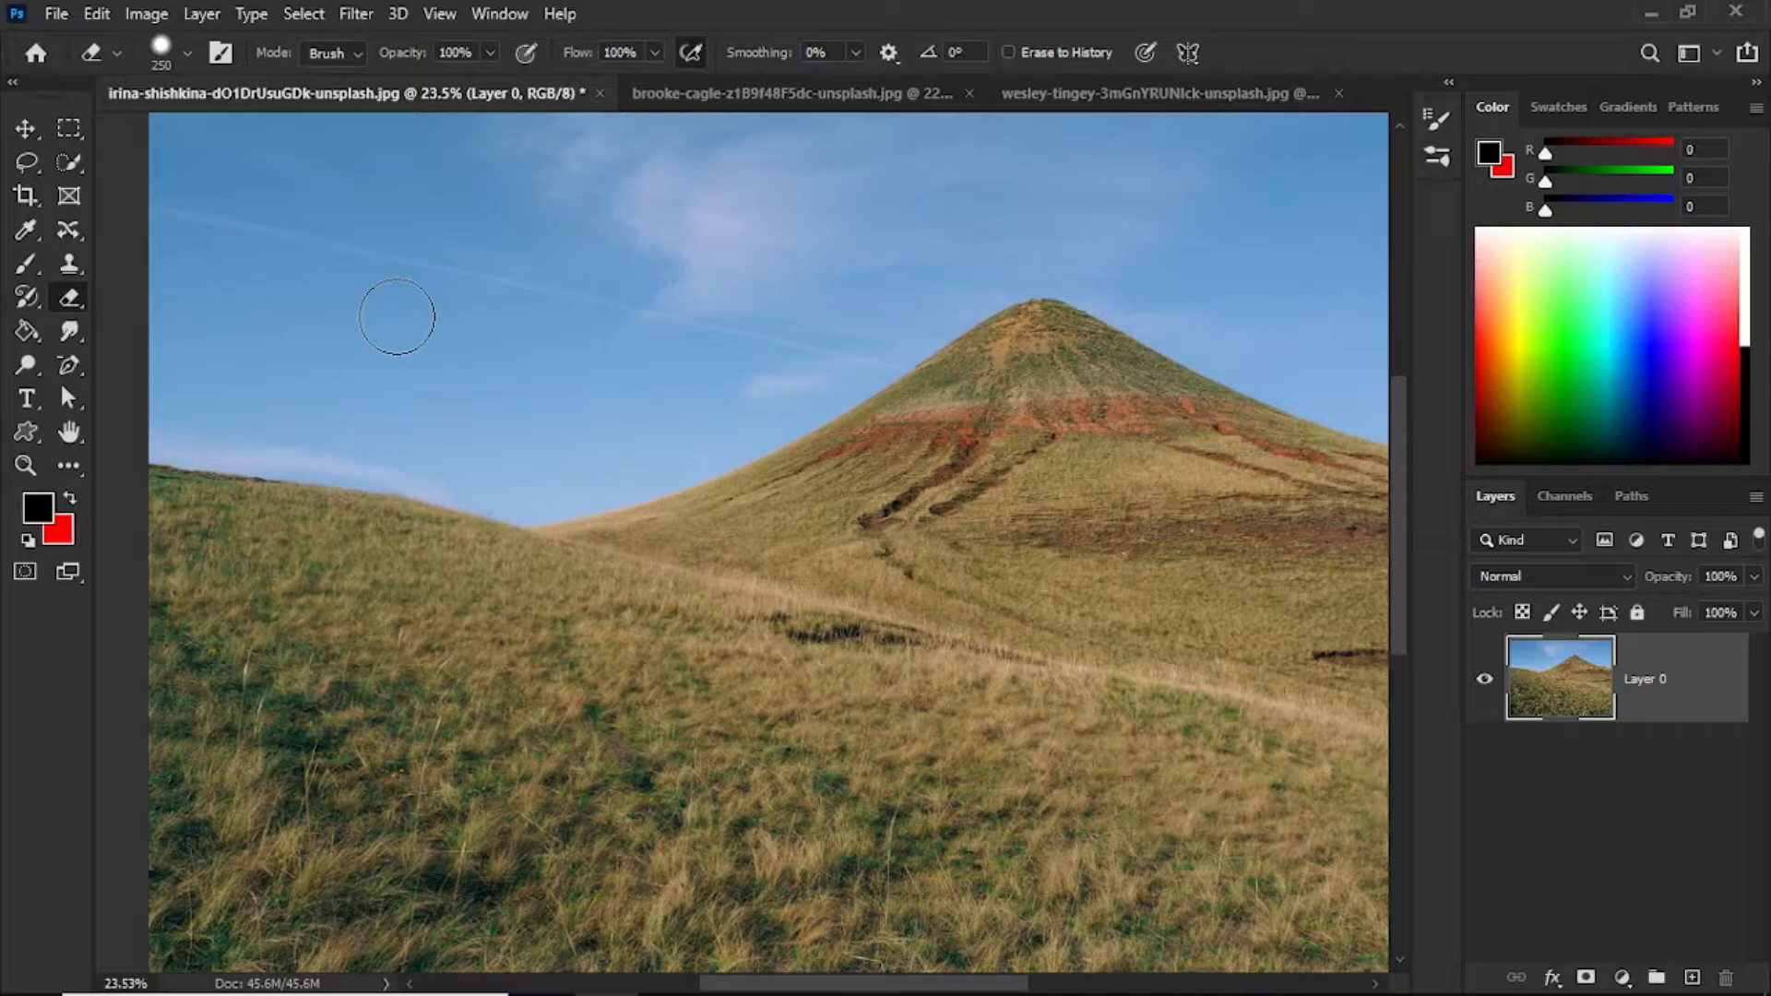
left_click(396, 317)
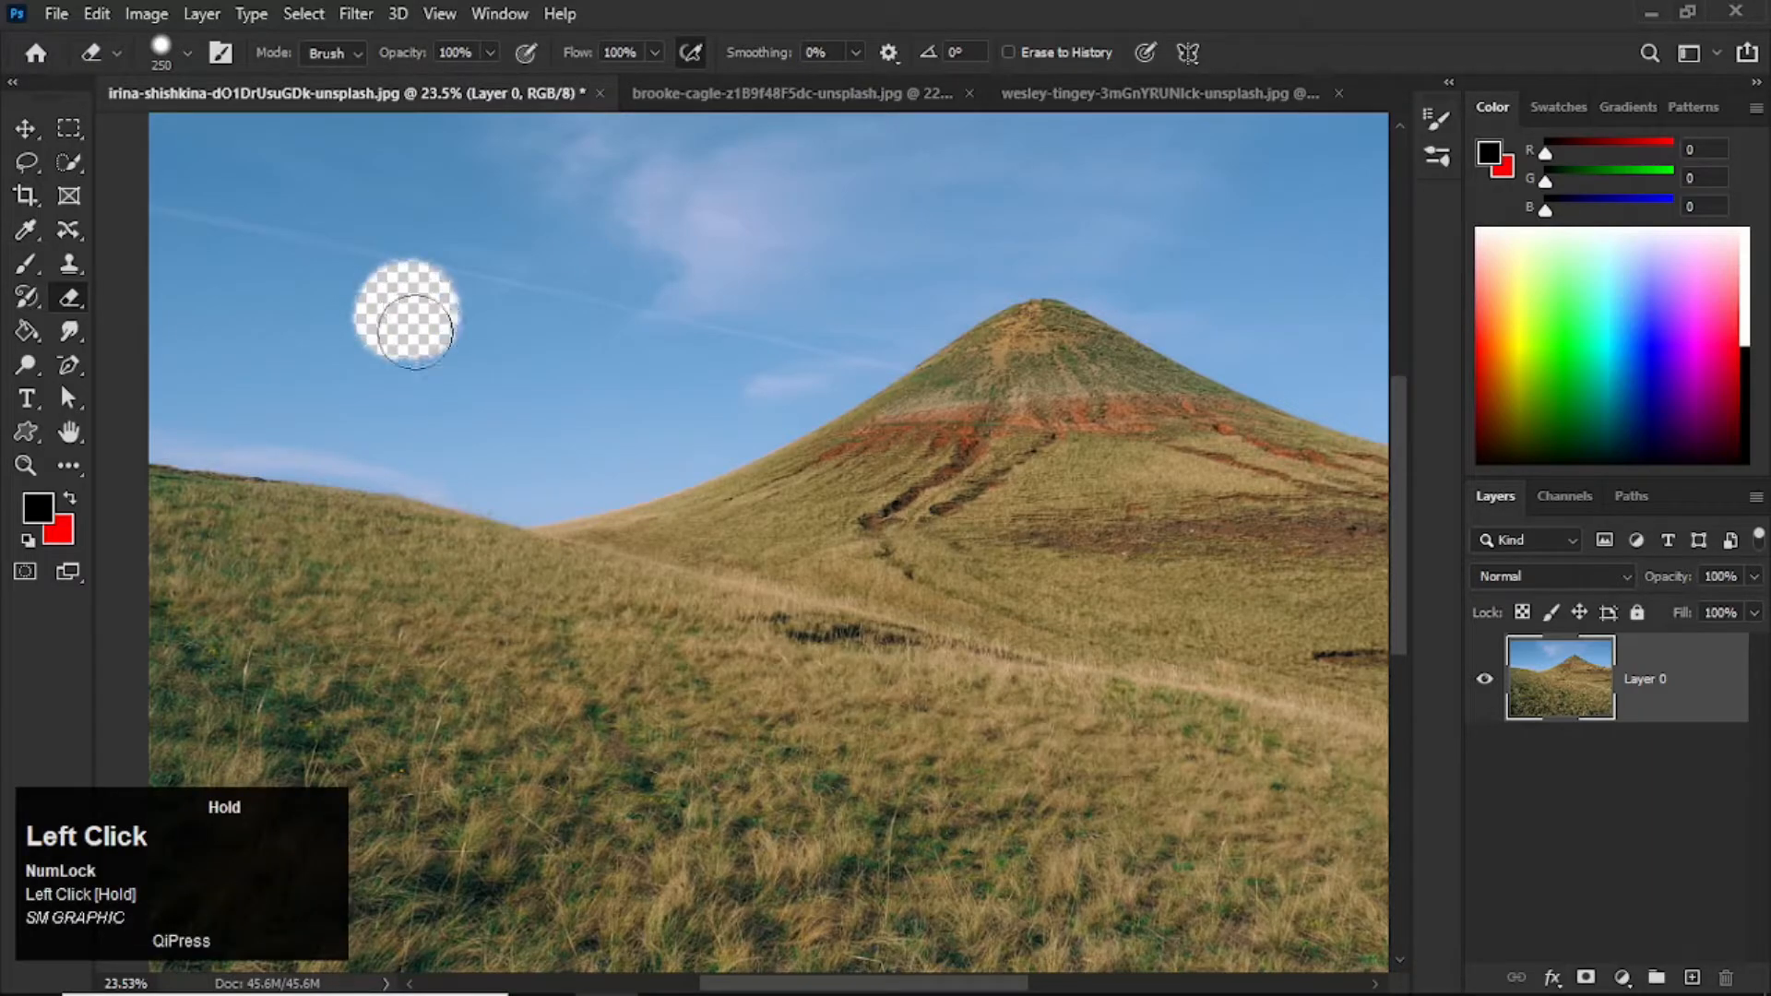
key("ctrl+z")
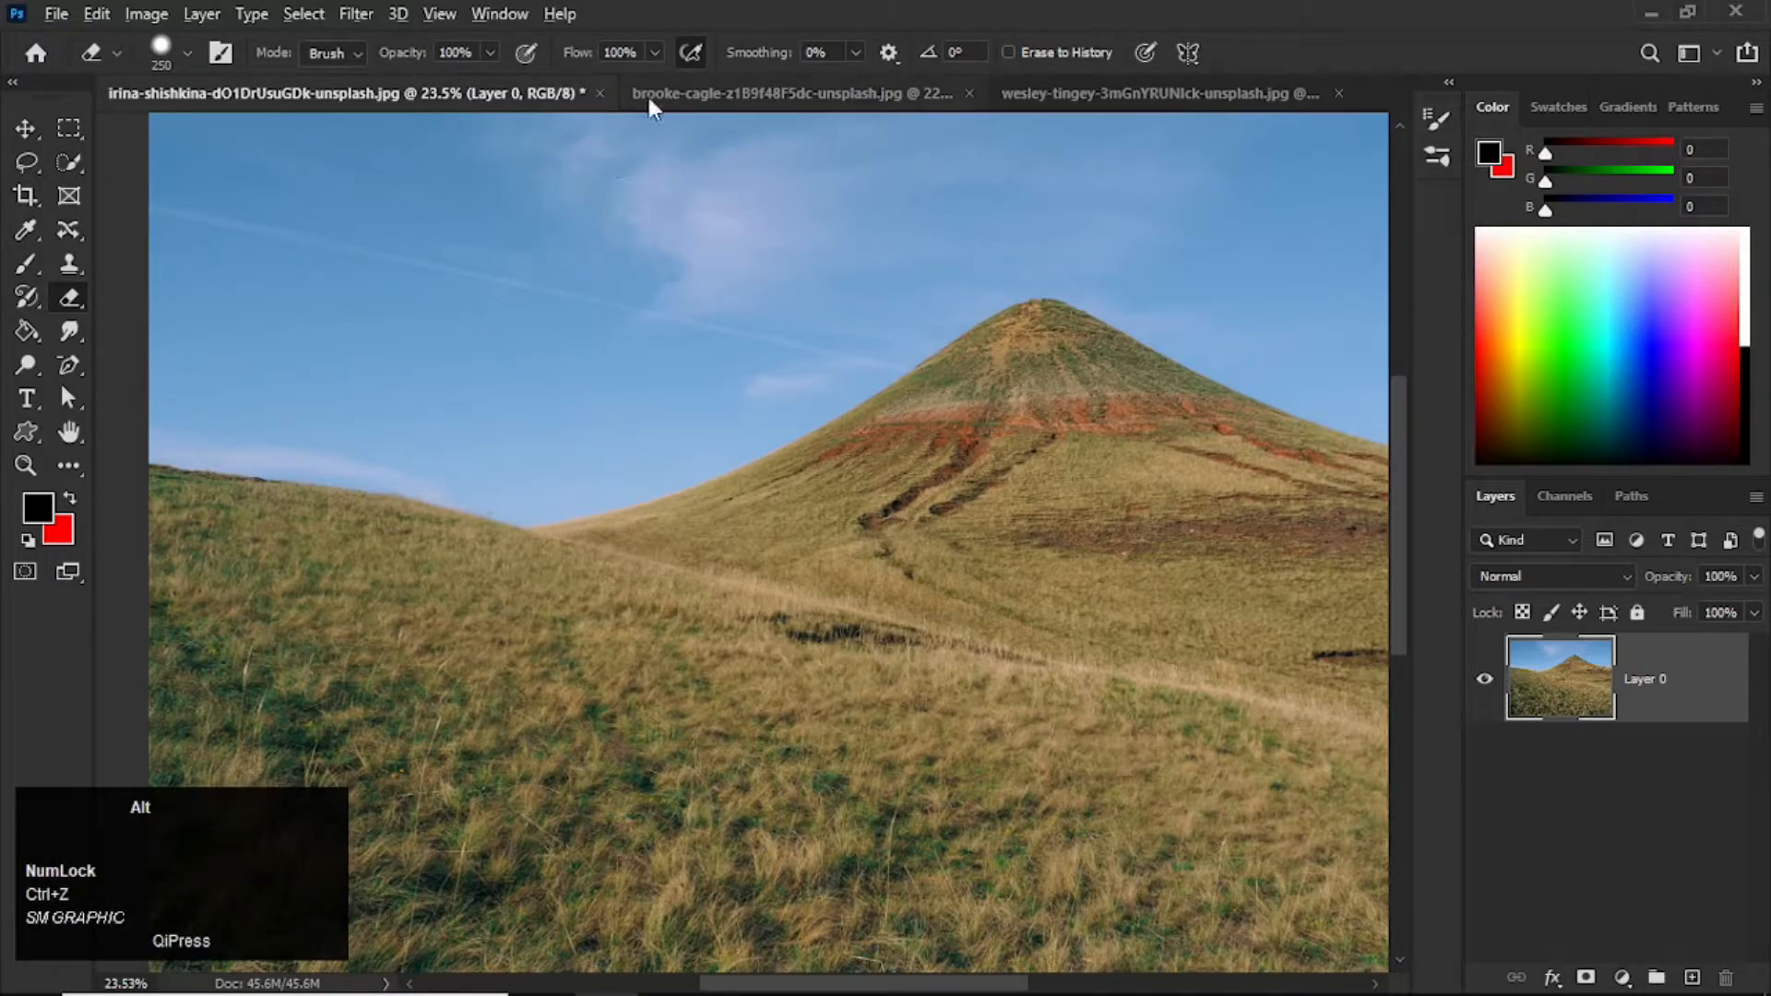
left_click(688, 53)
Set the eraser Smoothing to 51%.
scroll(496, 325, "down", 2)
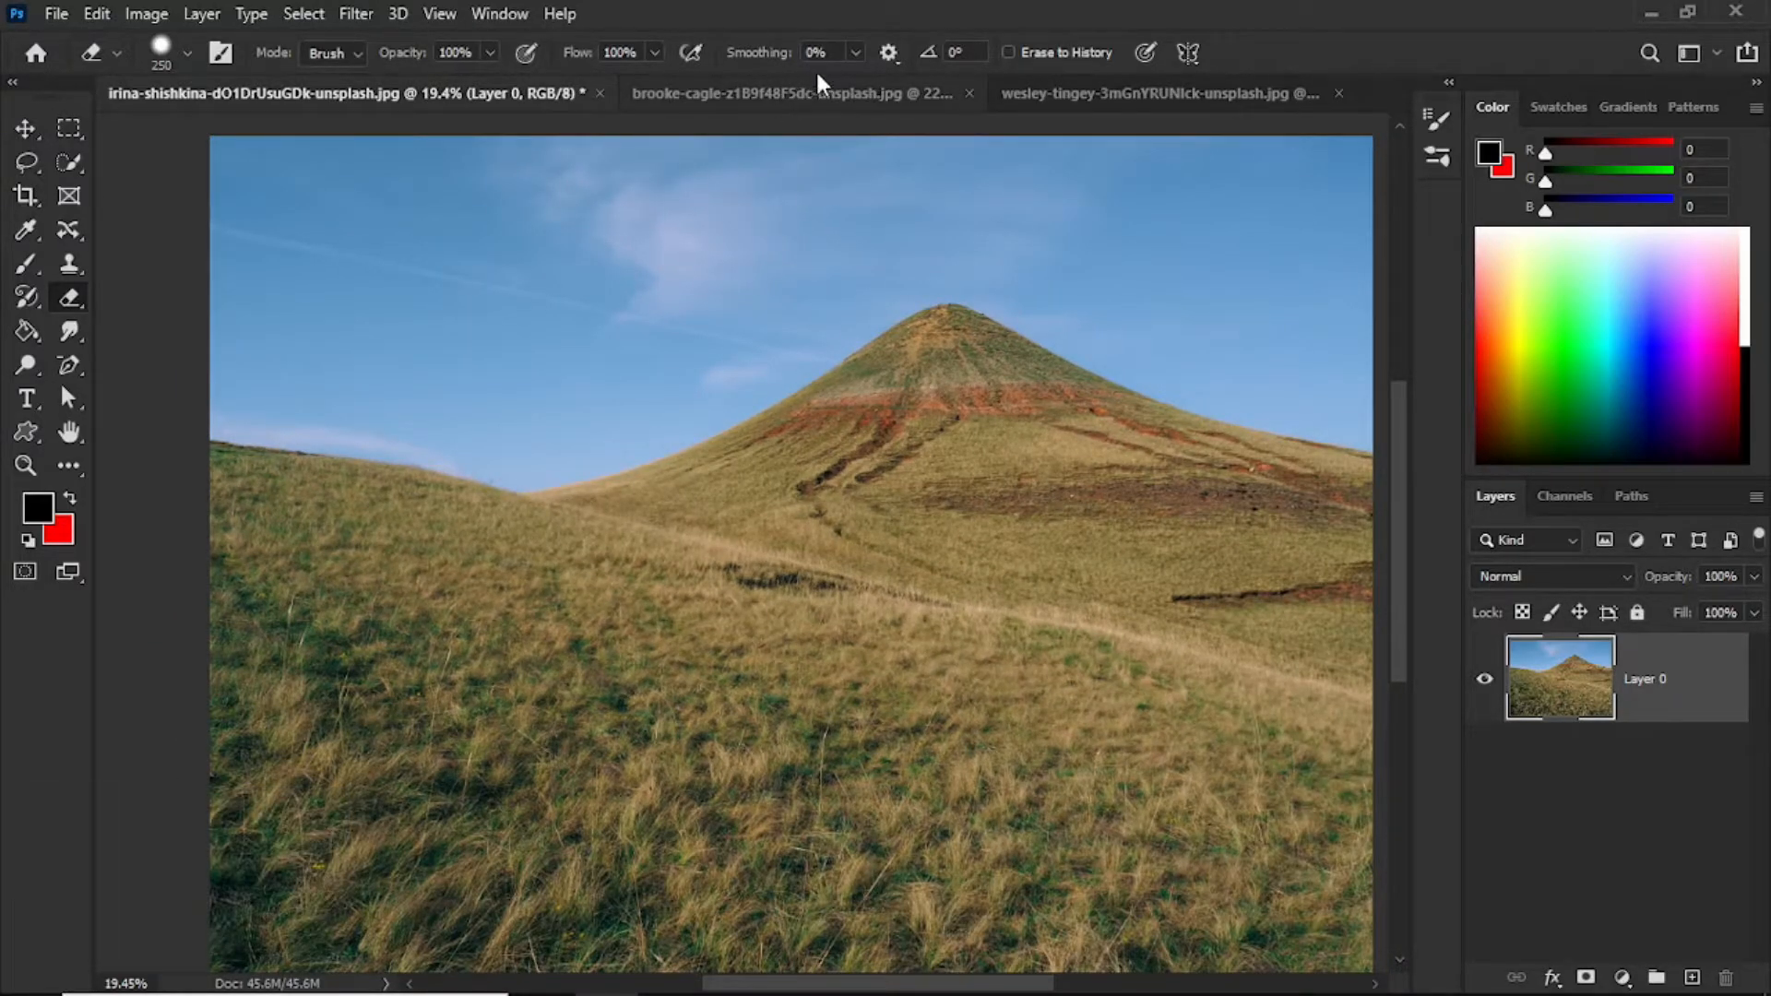
left_click(852, 54)
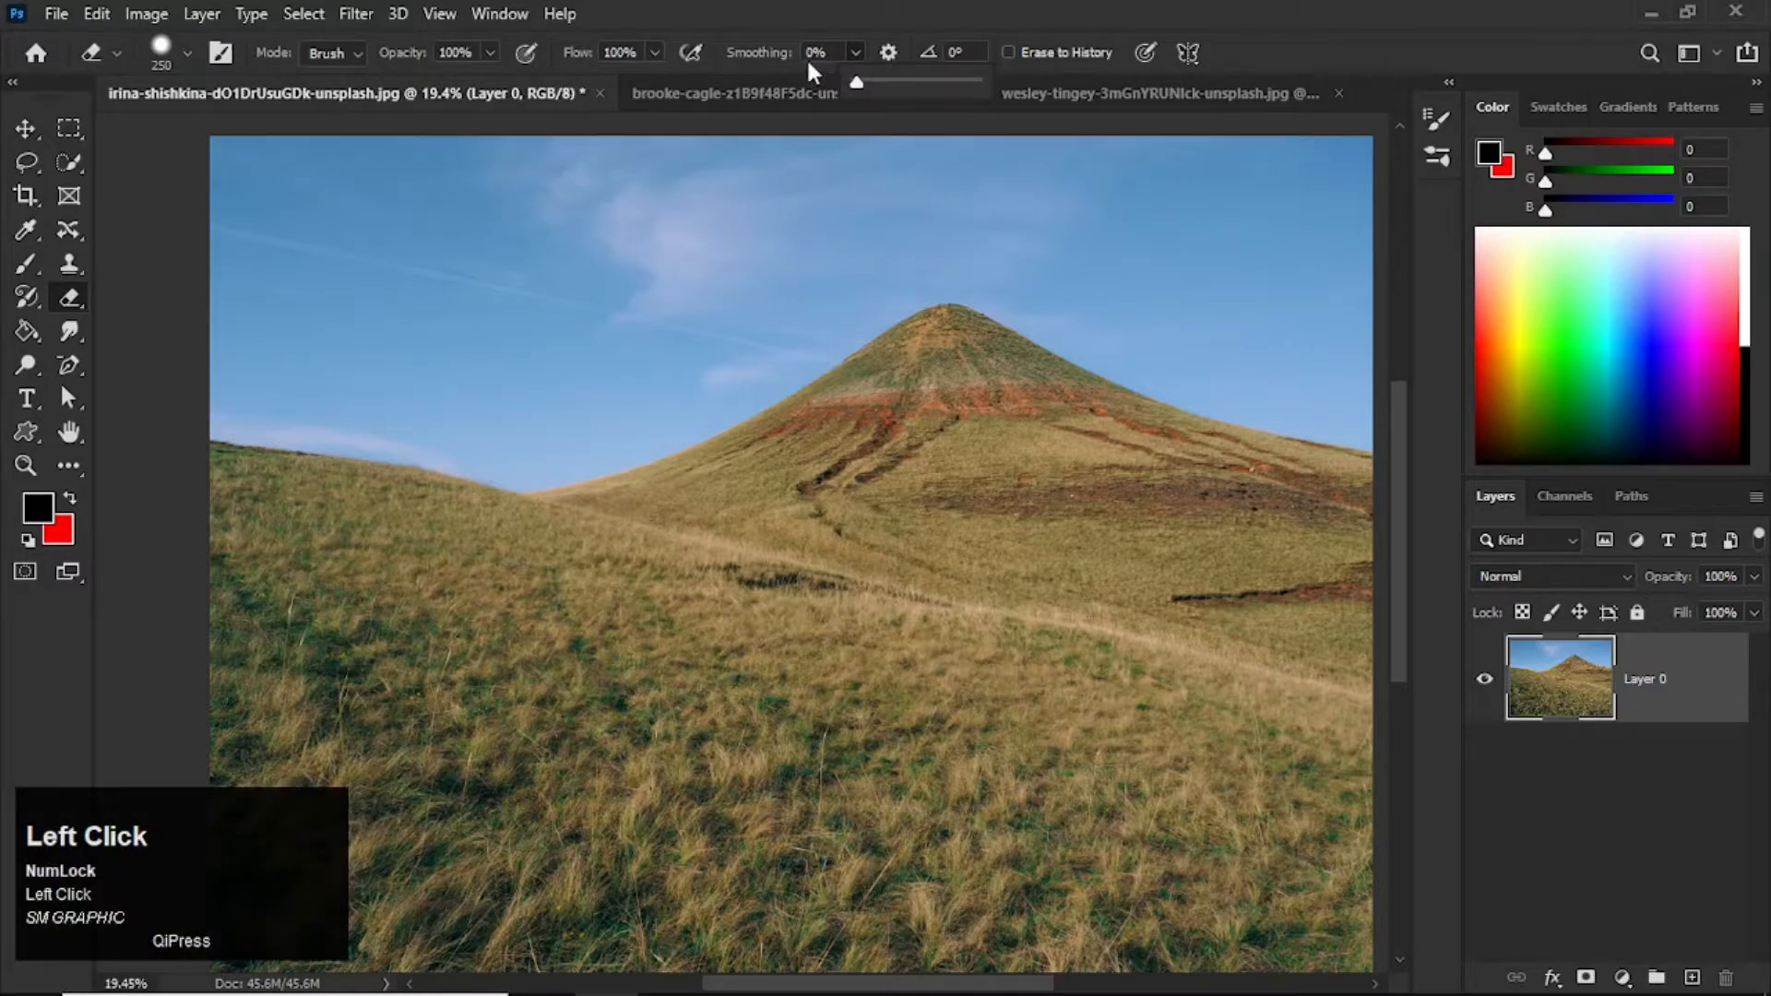
left_click_drag(856, 85, 917, 85)
left_click_drag(907, 11, 908, 13)
Enlarge the eraser brush to 600 px and erase a large area of sky left of the hill.
key("bracketright")
key("bracketright")
key("bracketright")
key("bracketright")
key("bracketright")
key("bracketright")
key("bracketright")
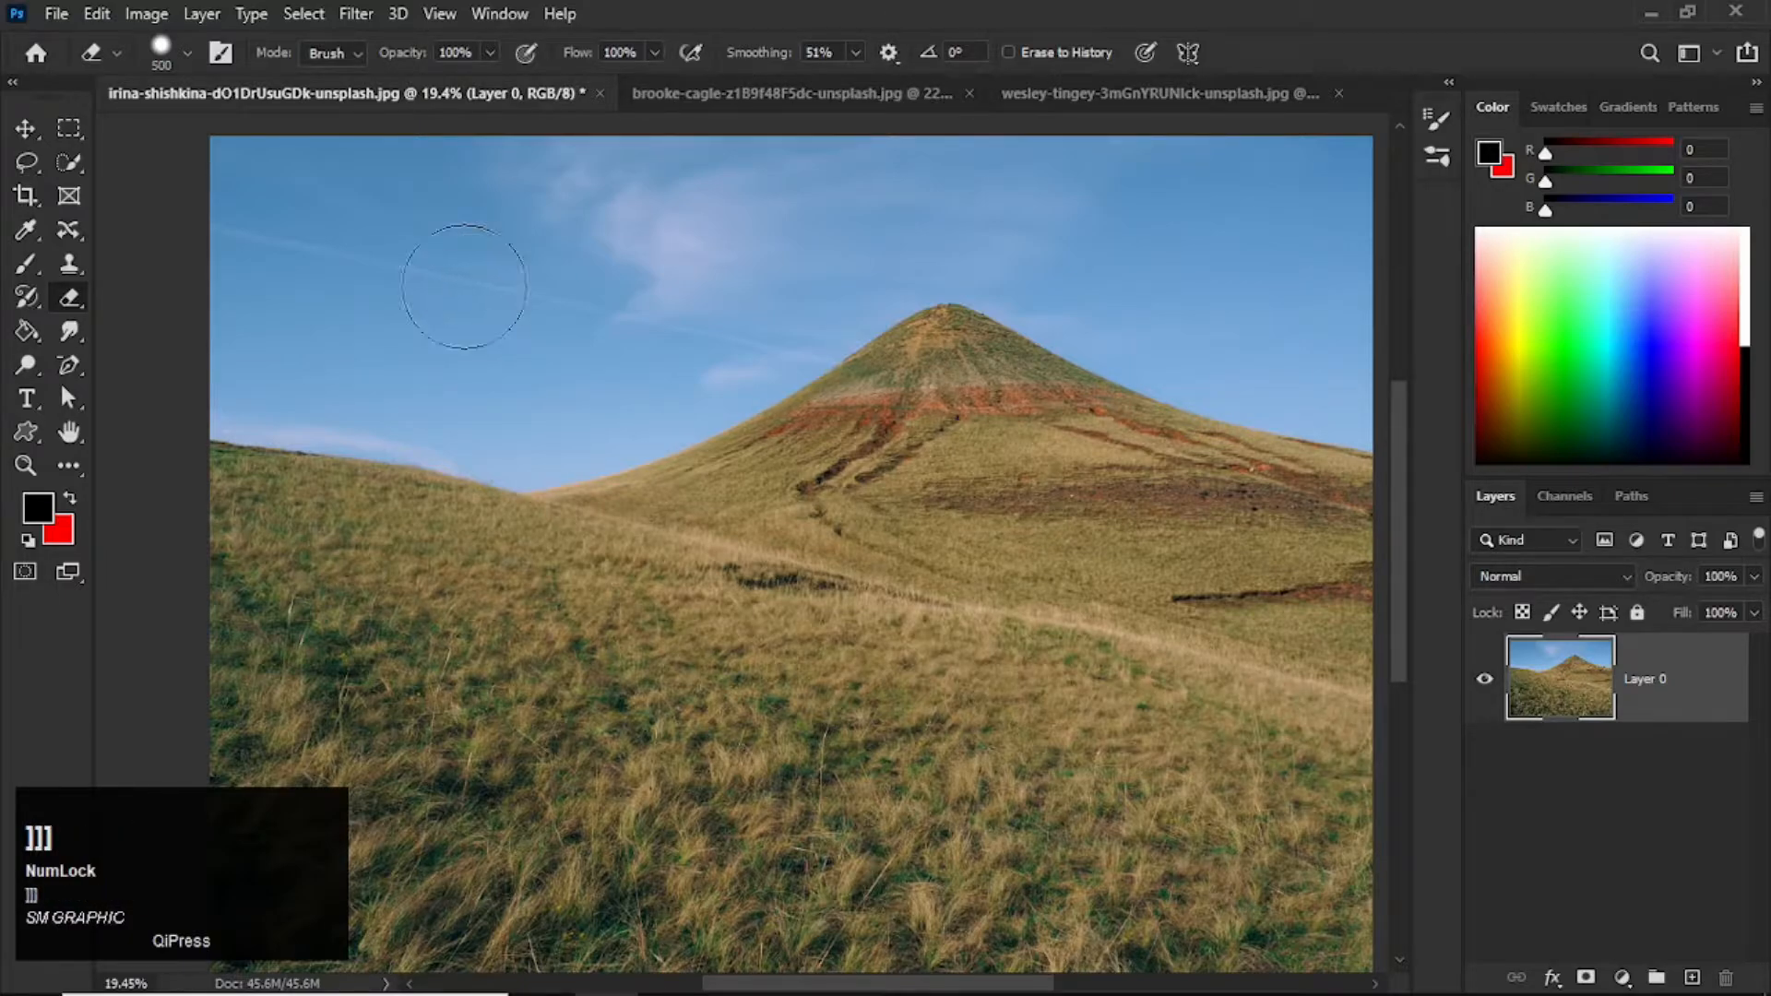
mouse_move(295, 240)
left_mouse_down()
mouse_move(553, 277)
mouse_move(748, 217)
mouse_move(296, 237)
mouse_move(221, 164)
mouse_move(285, 316)
mouse_move(672, 217)
left_mouse_up()
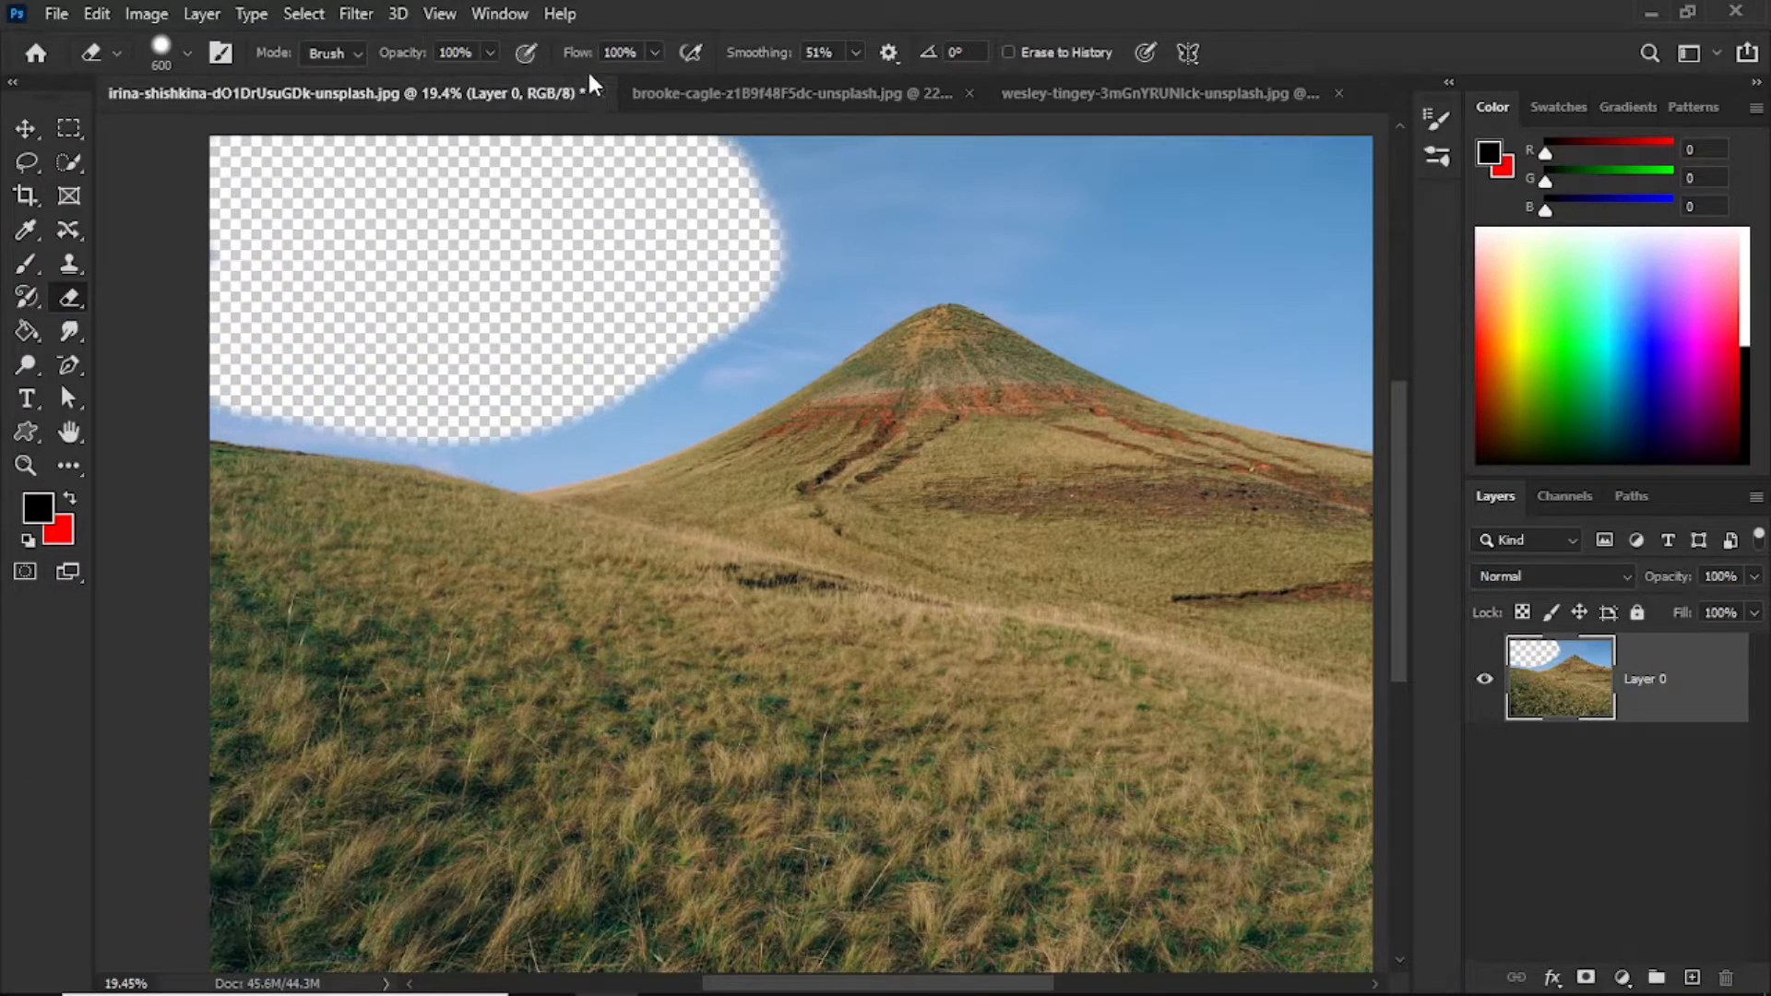
Reset the eraser Smoothing to 0% and keep Flow at 100%.
left_click(643, 51)
left_click(651, 53)
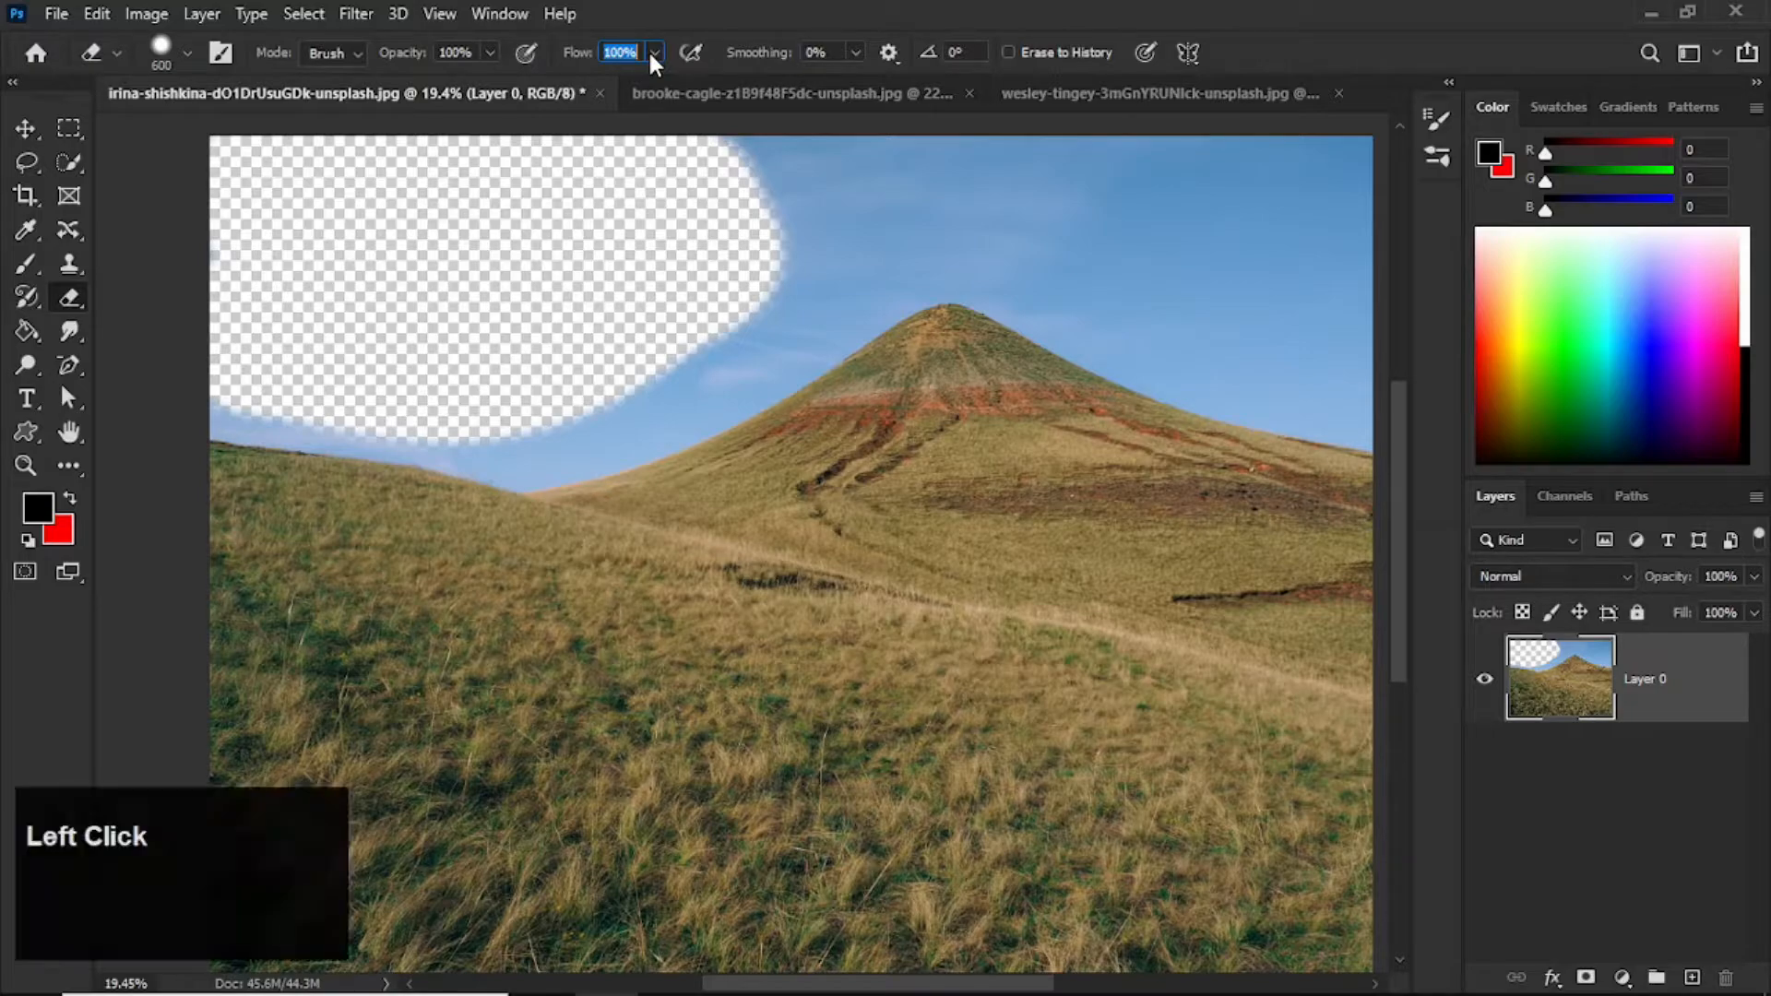
left_click(834, 238)
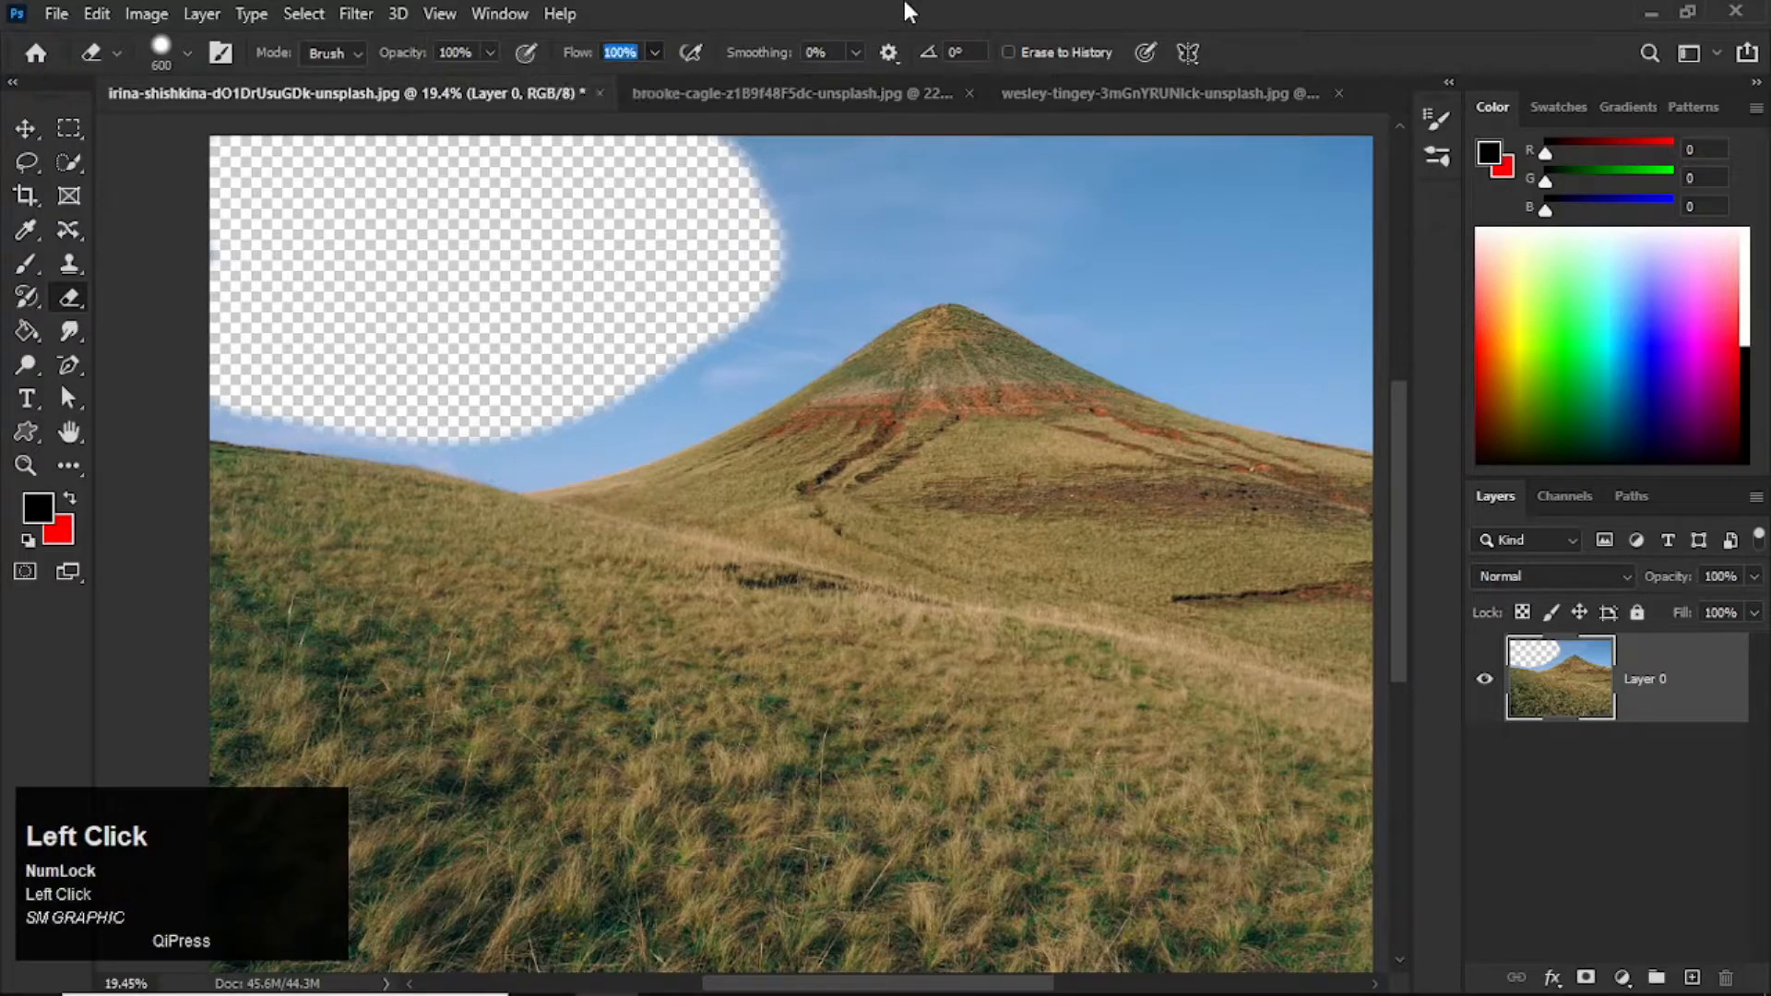
Erase across the sky around the hilltop at 100% Flow, and undo the recent eraser strokes.
key("space")
mouse_move(688, 296)
left_mouse_down()
mouse_move(616, 373)
mouse_move(791, 209)
mouse_move(1016, 261)
mouse_move(1080, 304)
mouse_move(716, 344)
mouse_move(744, 366)
mouse_move(609, 407)
mouse_move(562, 452)
mouse_move(510, 427)
mouse_move(534, 443)
mouse_move(593, 269)
mouse_move(523, 359)
left_mouse_up()
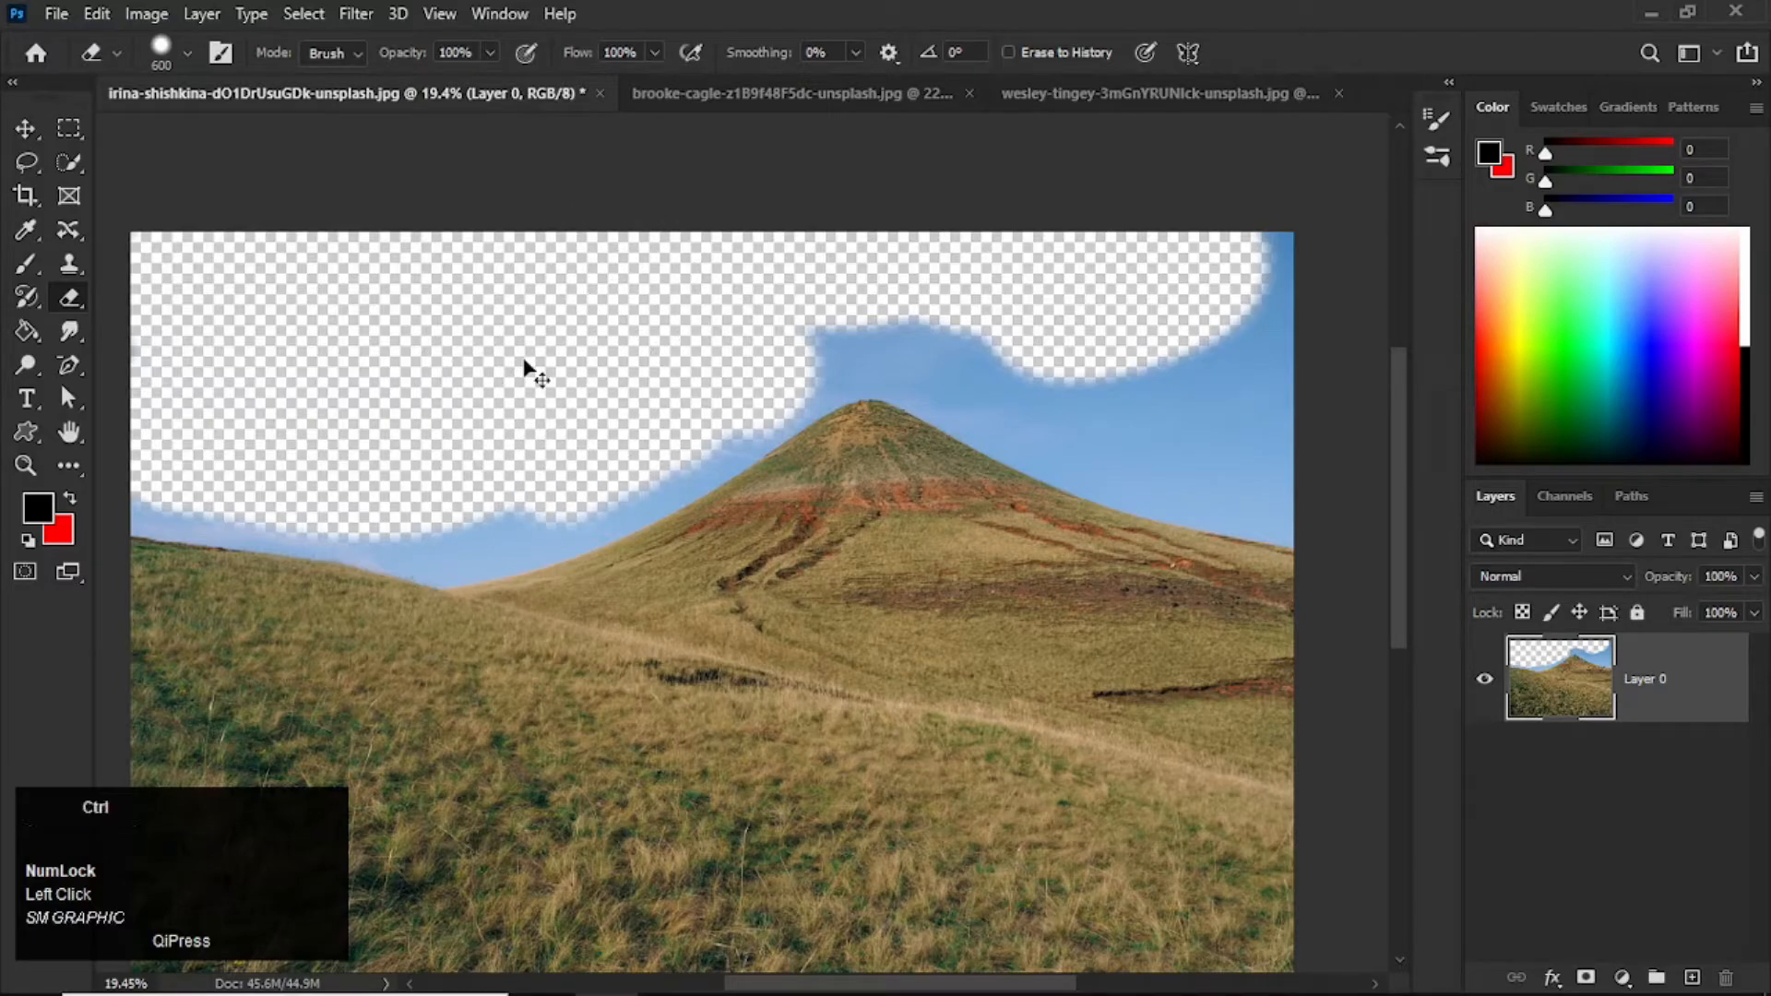
key("ctrl+z")
key("ctrl+z")
key("ctrl+z")
key("ctrl+z")
key("ctrl+z")
key("ctrl+z")
key("ctrl+z")
key("ctrl+z")
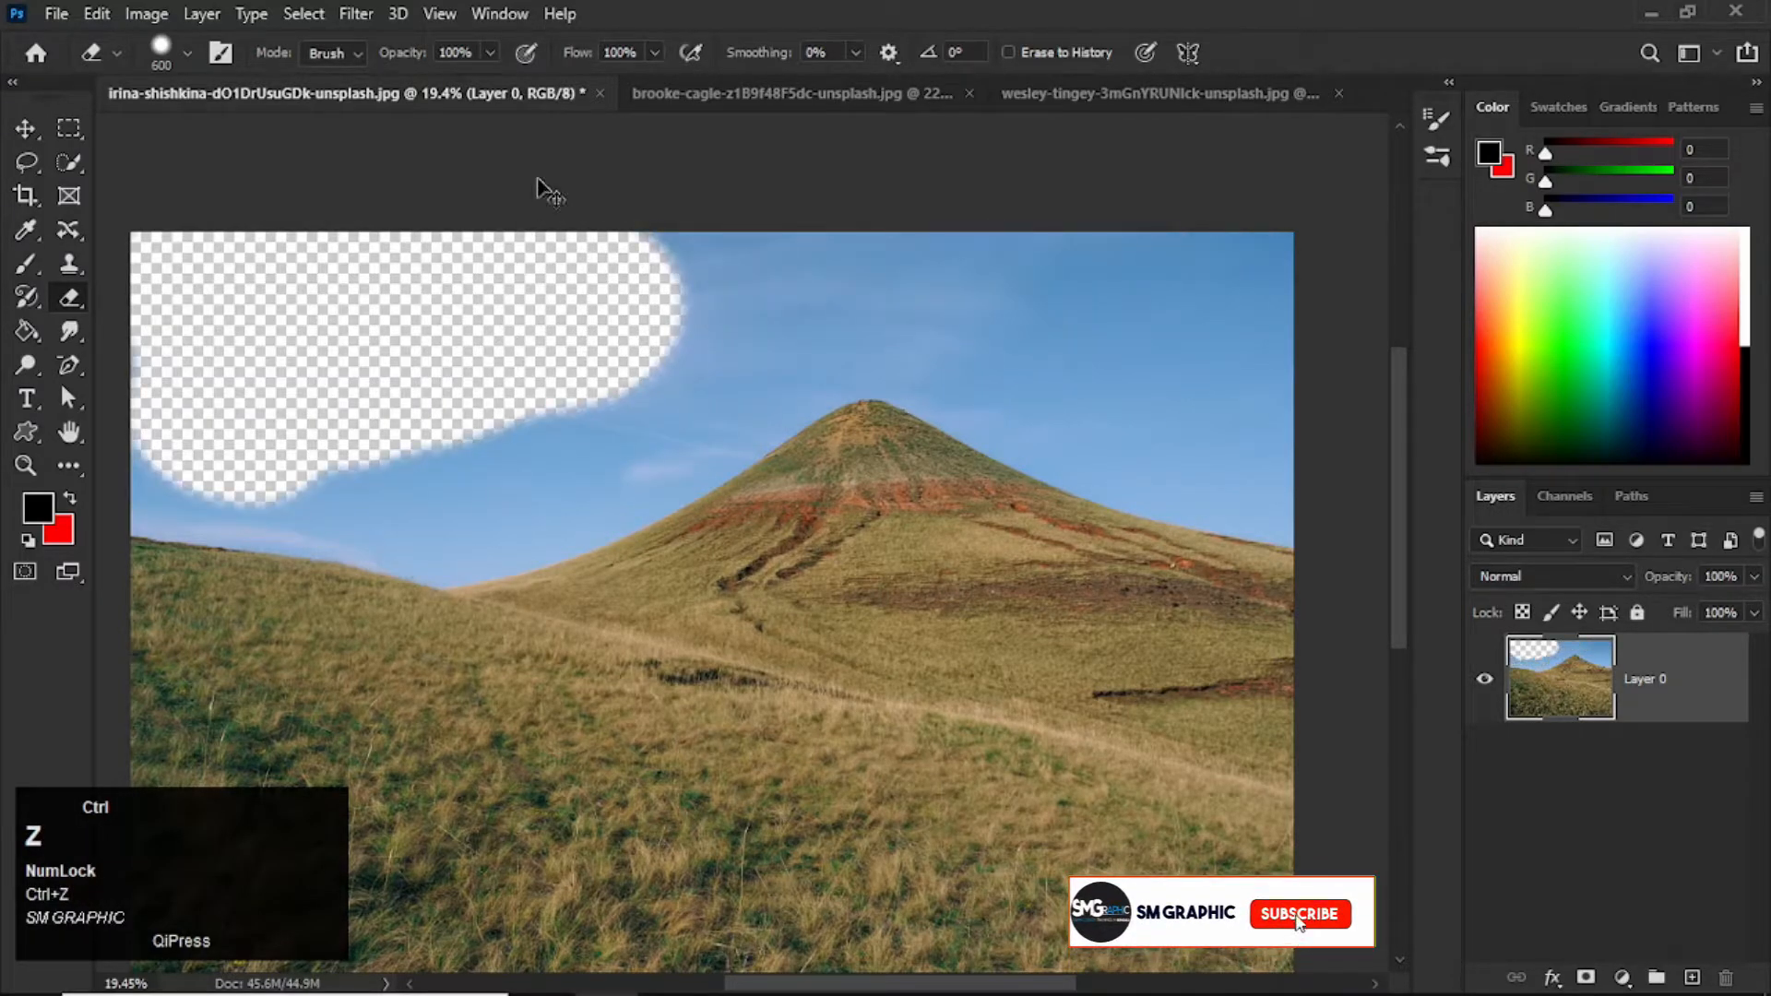
Set the eraser Flow to 10% and test it with single dabs and long overlapping strokes across the sky.
left_click(545, 52)
type("10")
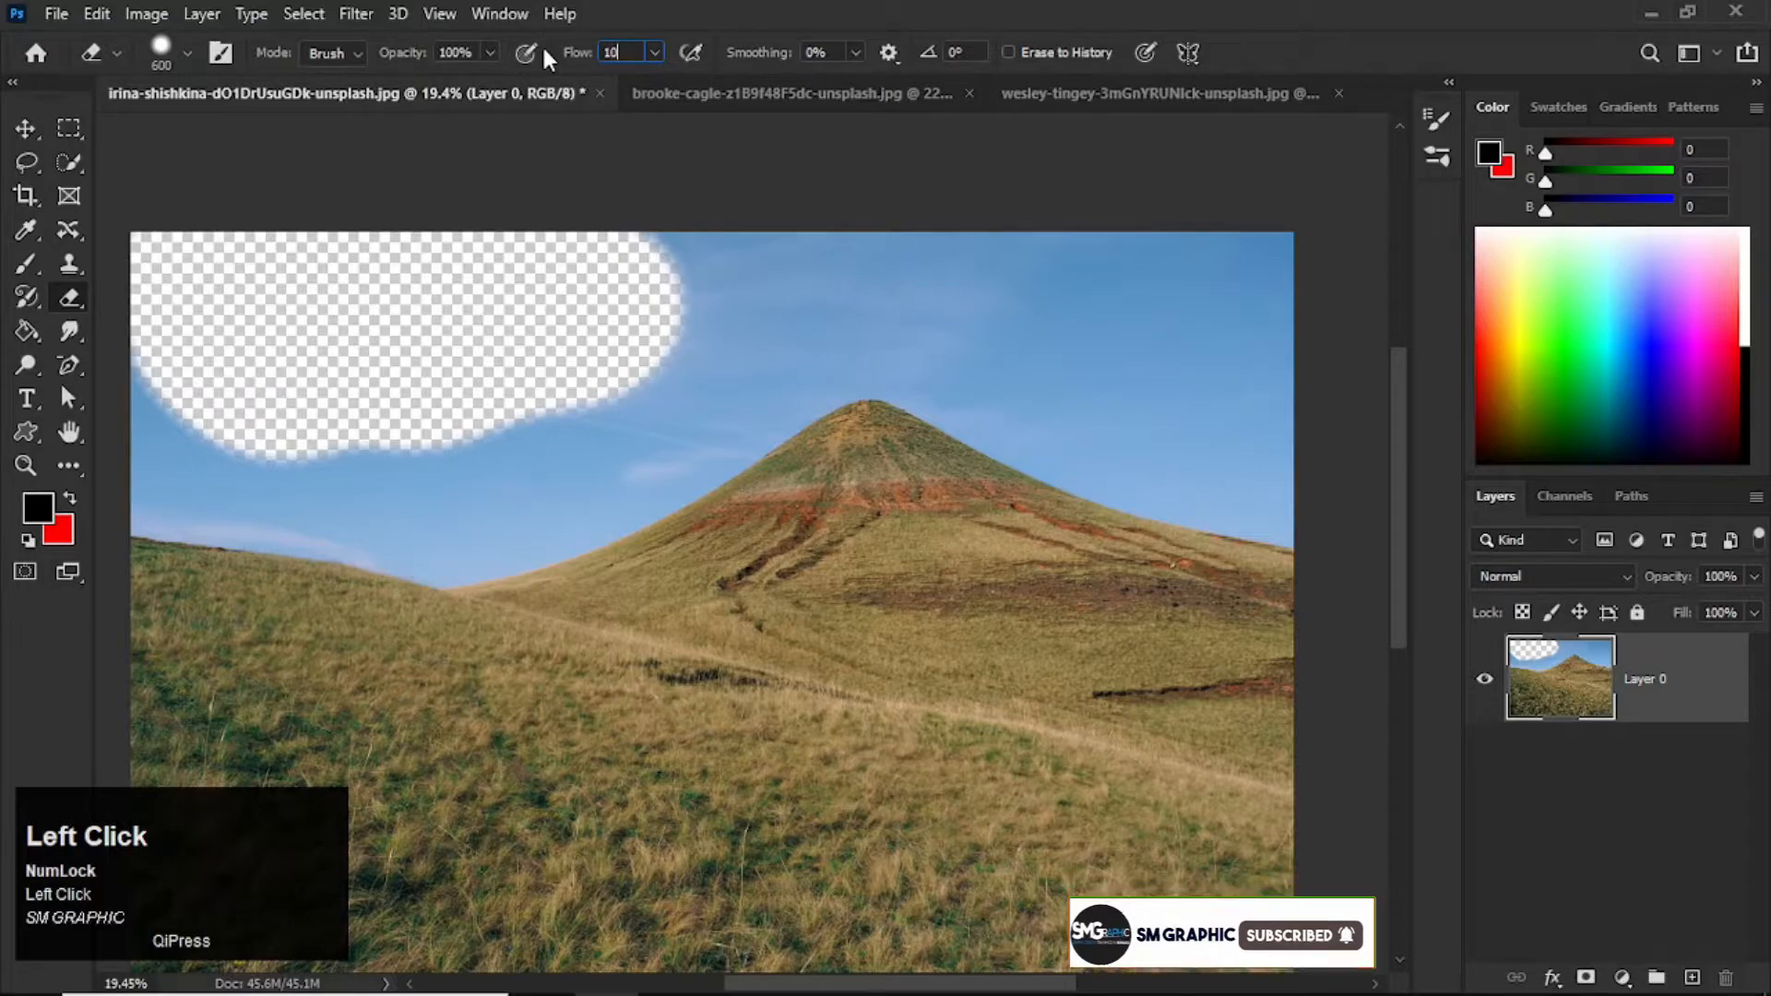
left_click(757, 303)
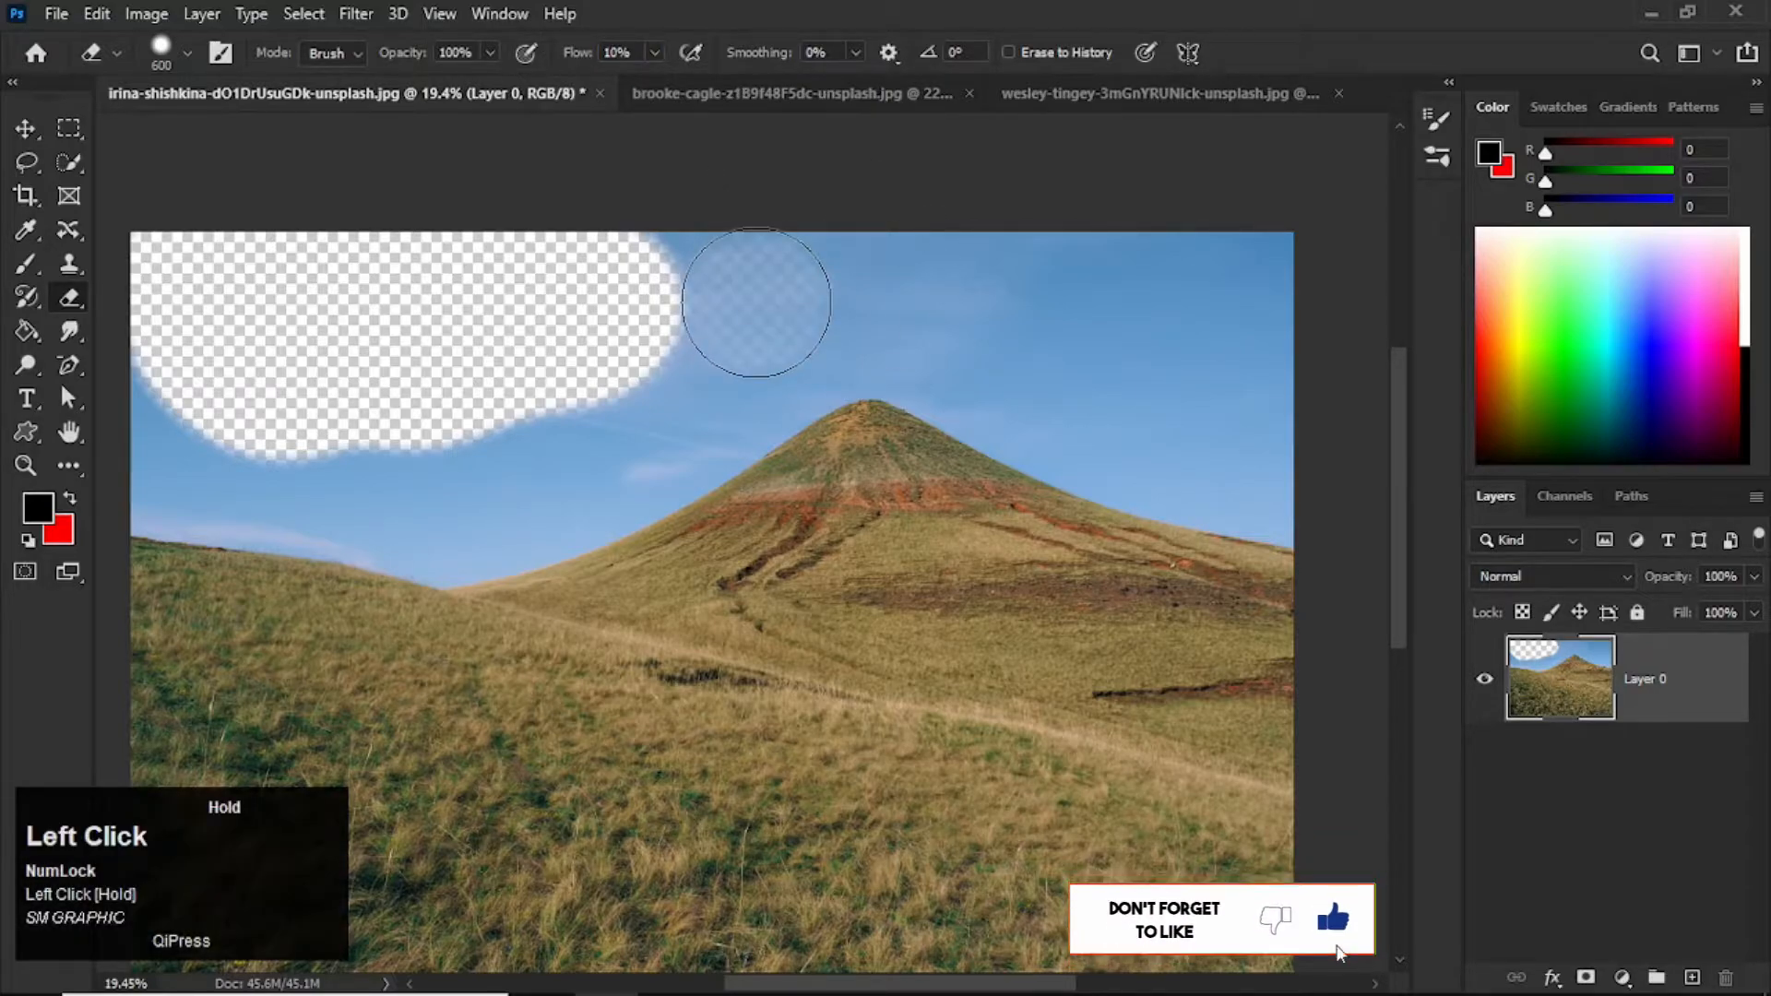
left_click(937, 297)
left_click(1119, 300)
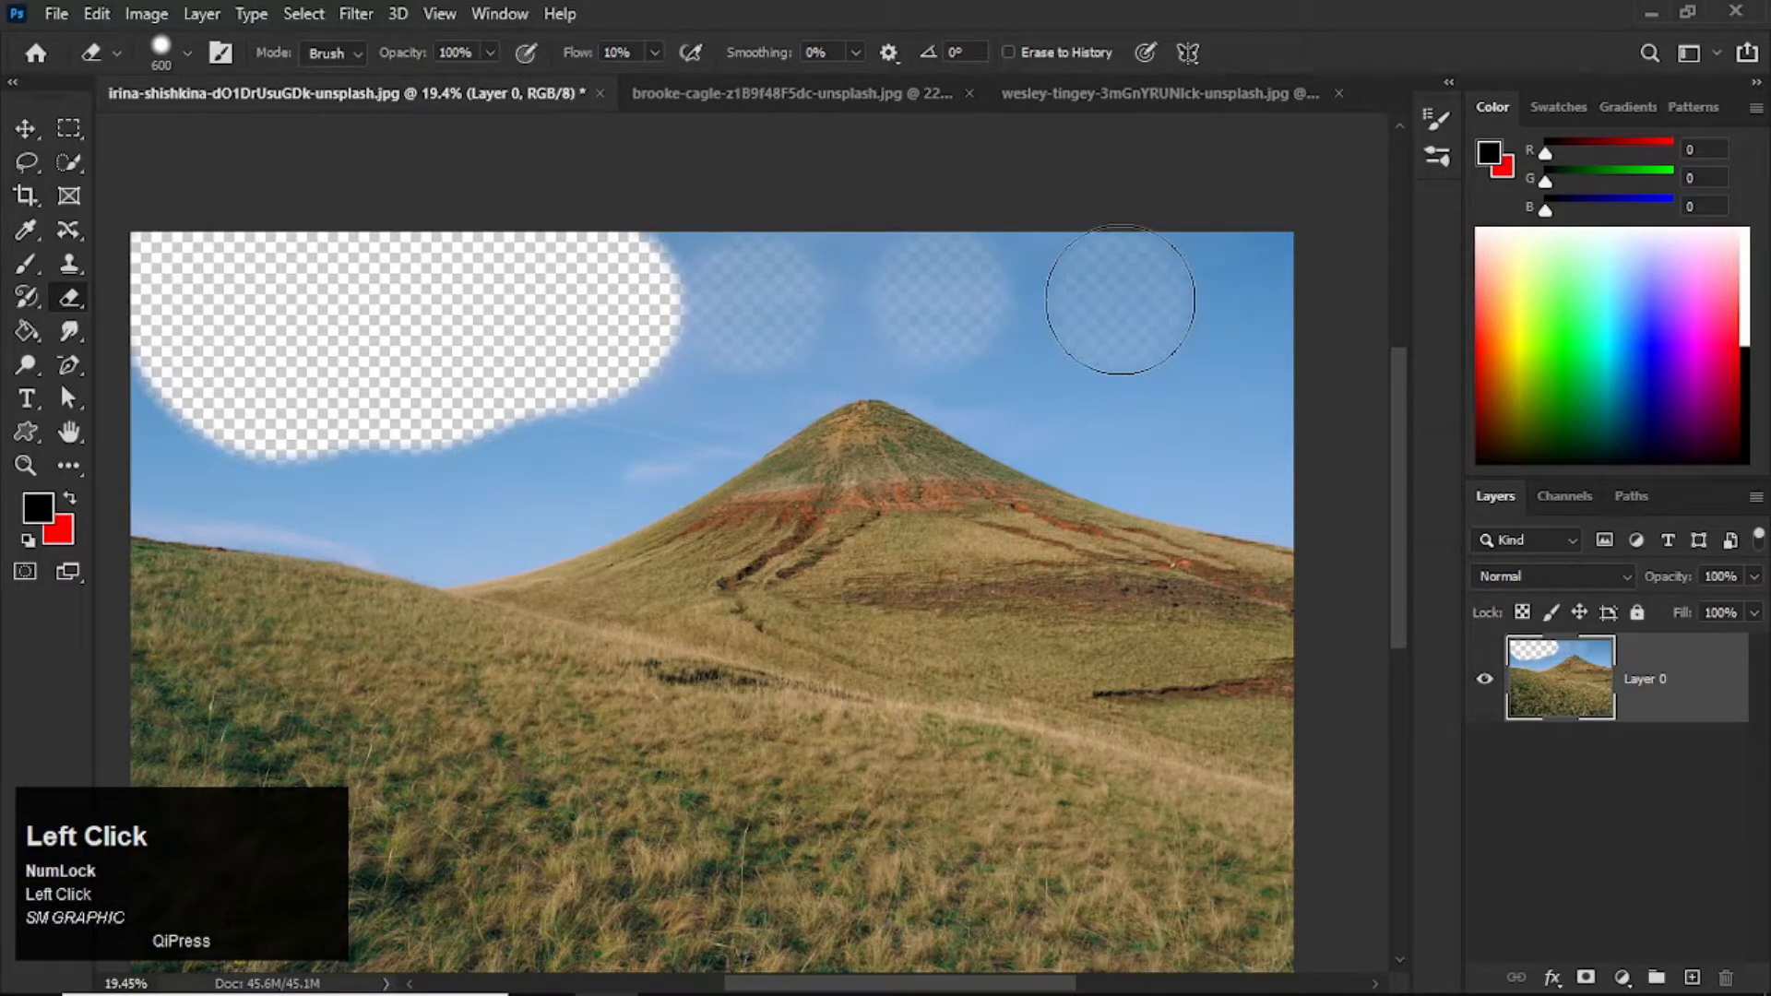
left_click(1209, 369)
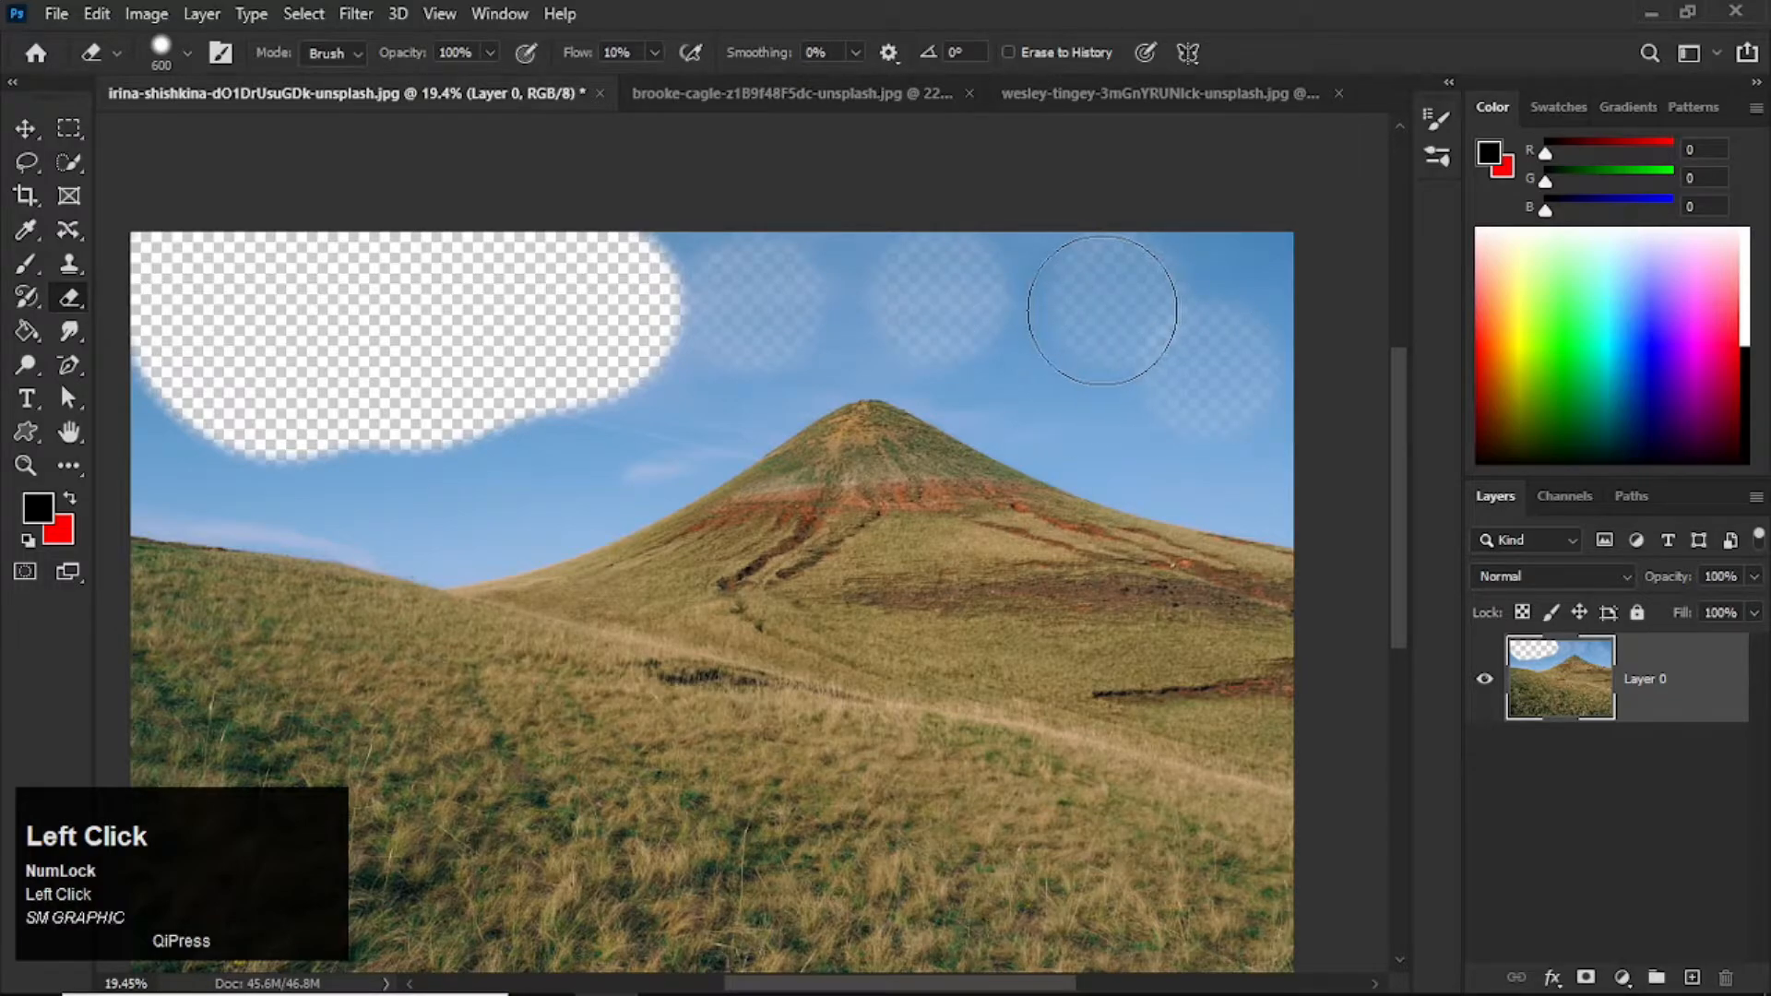
mouse_move(1123, 304)
left_mouse_down()
mouse_move(1098, 334)
mouse_move(1058, 257)
mouse_move(1020, 313)
mouse_move(968, 241)
mouse_move(878, 275)
mouse_move(869, 247)
mouse_move(738, 281)
mouse_move(725, 247)
mouse_move(580, 334)
mouse_move(494, 414)
mouse_move(527, 380)
mouse_move(450, 401)
left_mouse_up()
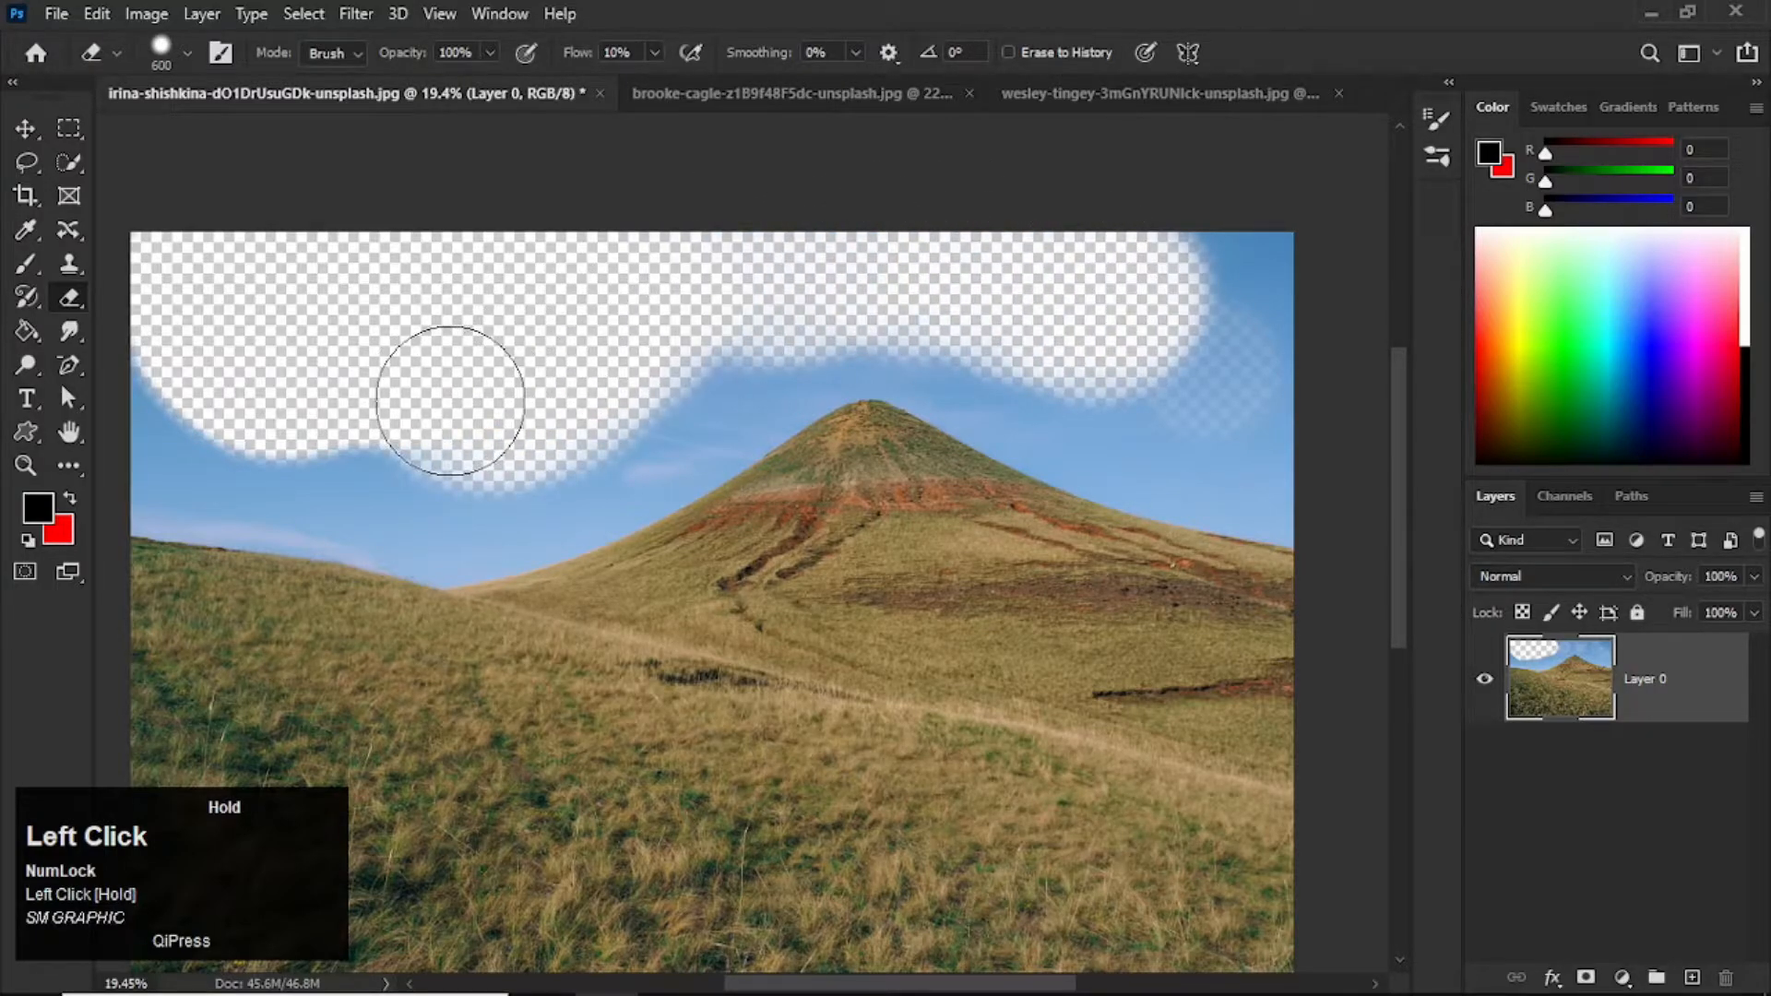
mouse_move(450, 401)
left_mouse_down()
mouse_move(460, 451)
mouse_move(216, 405)
mouse_move(184, 381)
mouse_move(160, 405)
mouse_move(379, 461)
mouse_move(533, 381)
mouse_move(680, 341)
mouse_move(820, 238)
mouse_move(786, 237)
mouse_move(1014, 199)
mouse_move(1245, 247)
mouse_move(1067, 361)
mouse_move(1025, 332)
left_mouse_up()
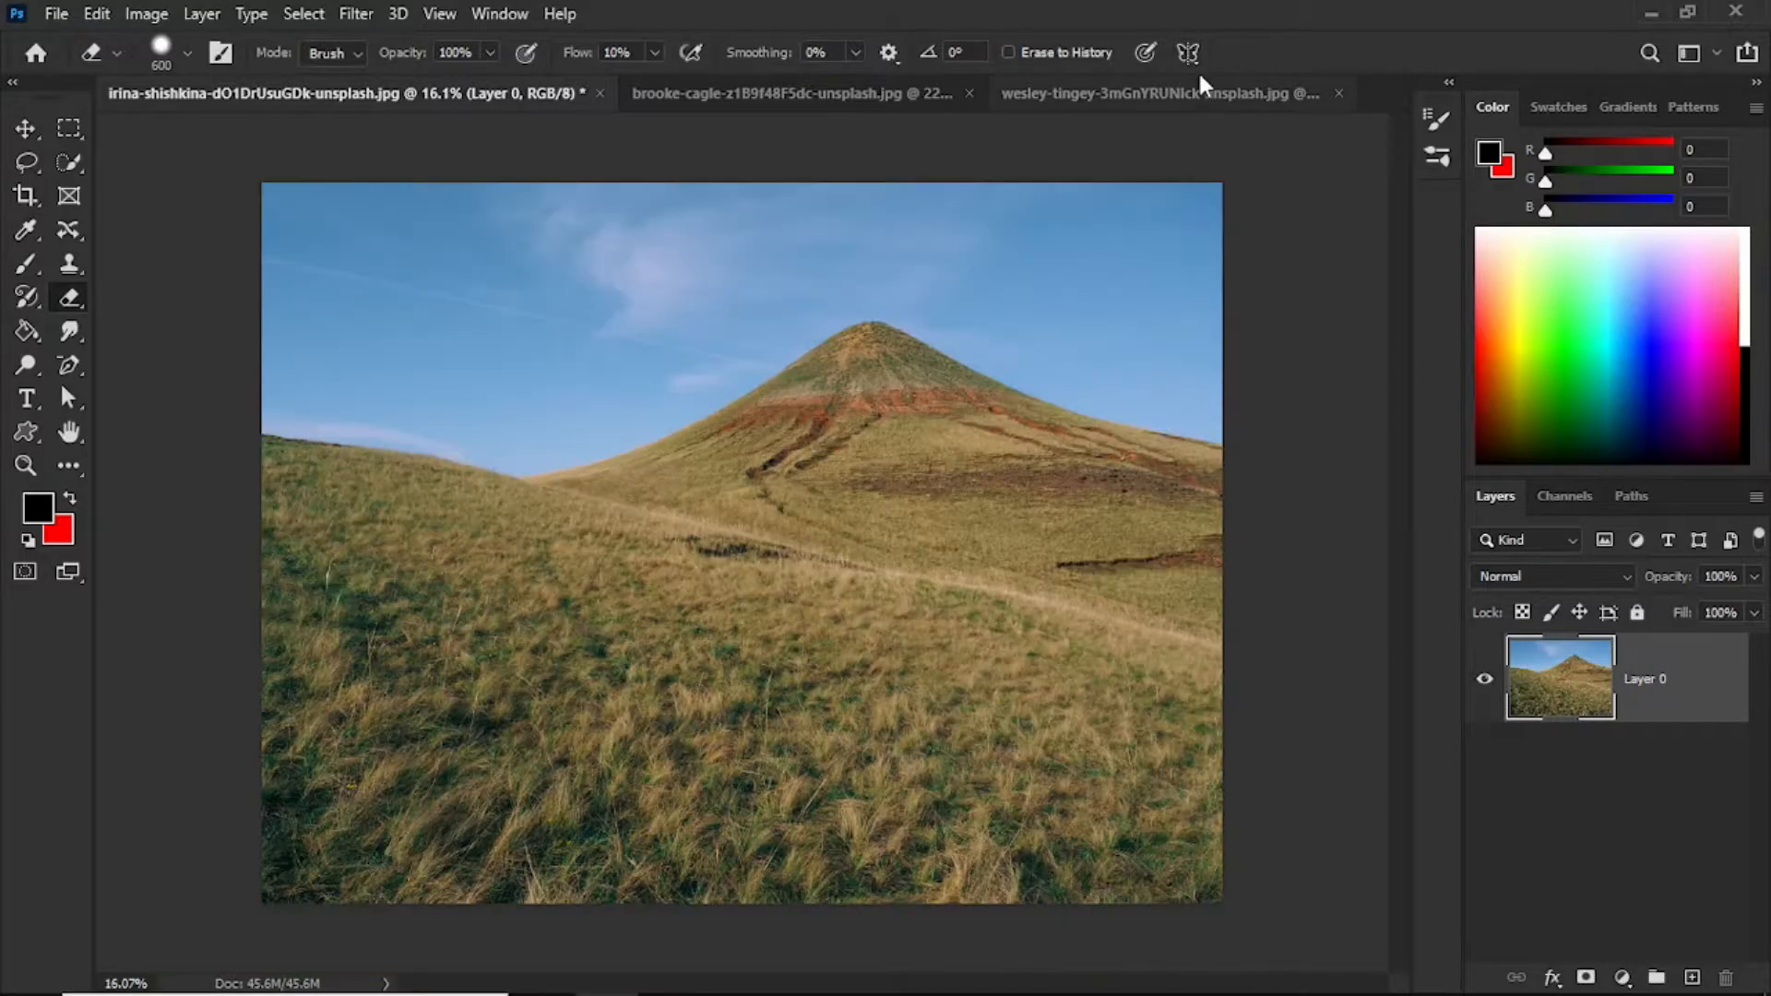
Enable vertical paint symmetry centred on the photo for the Eraser Tool and reduce its brush size to 125 px.
left_click_drag(1192, 55, 1252, 150)
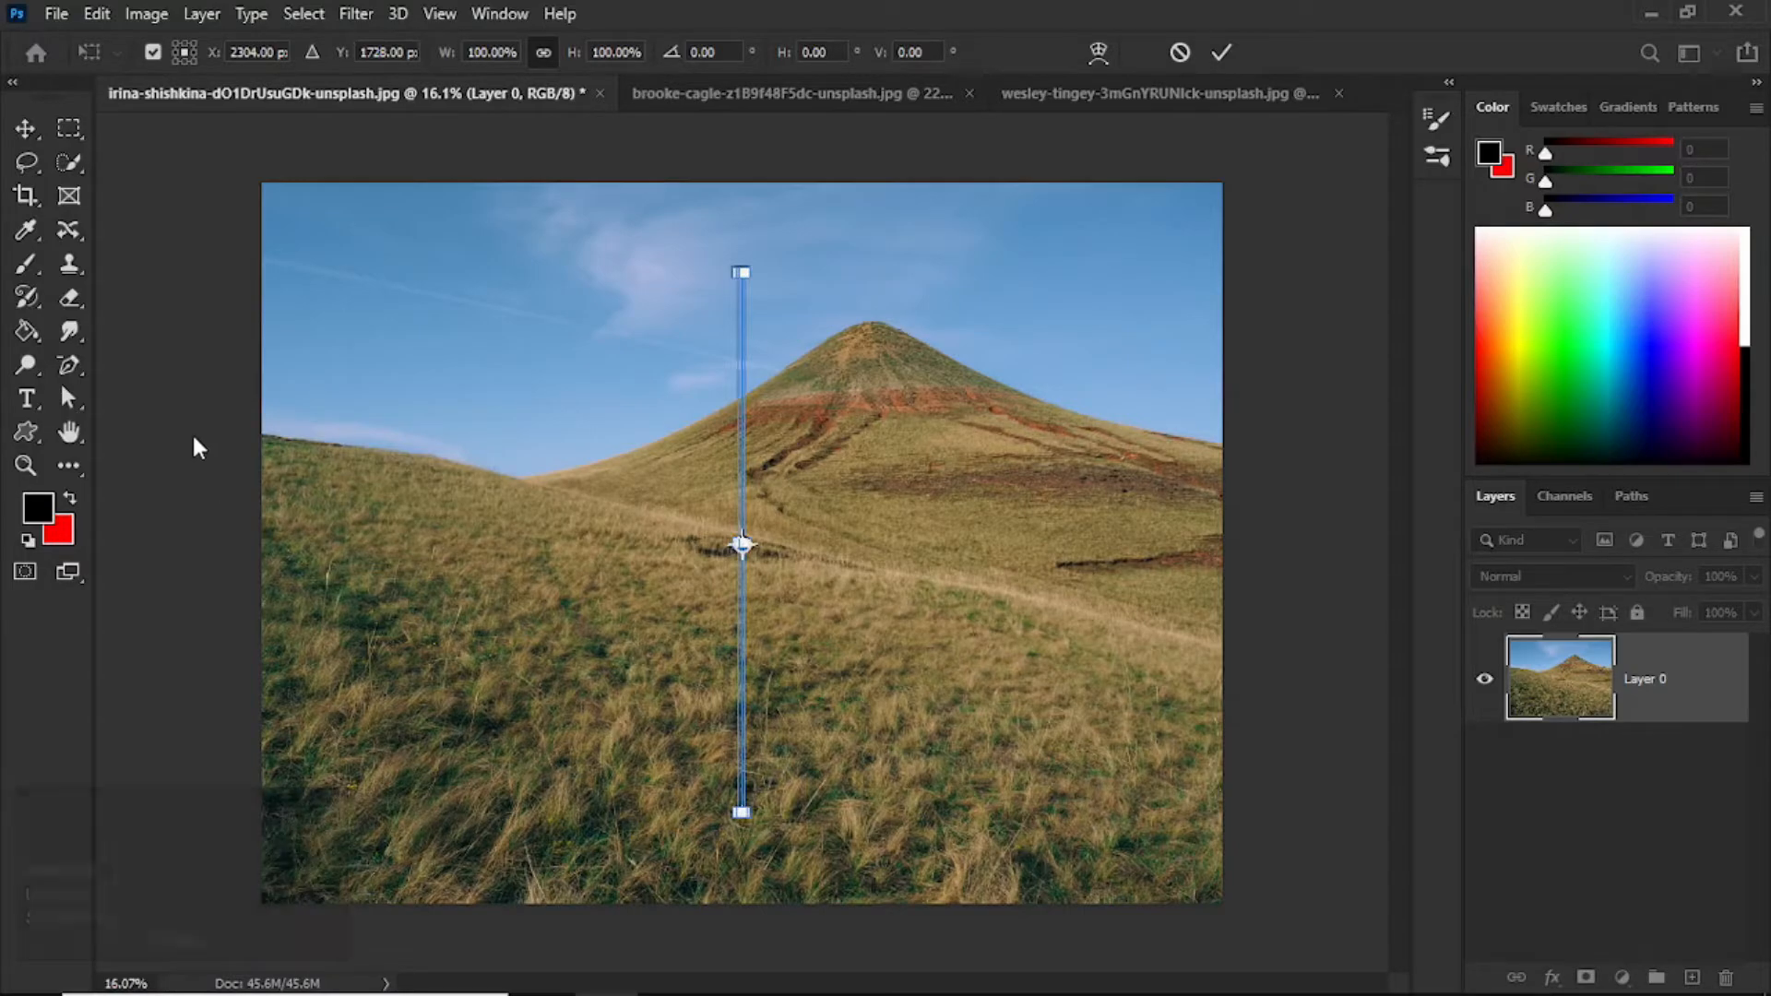
left_click(68, 300)
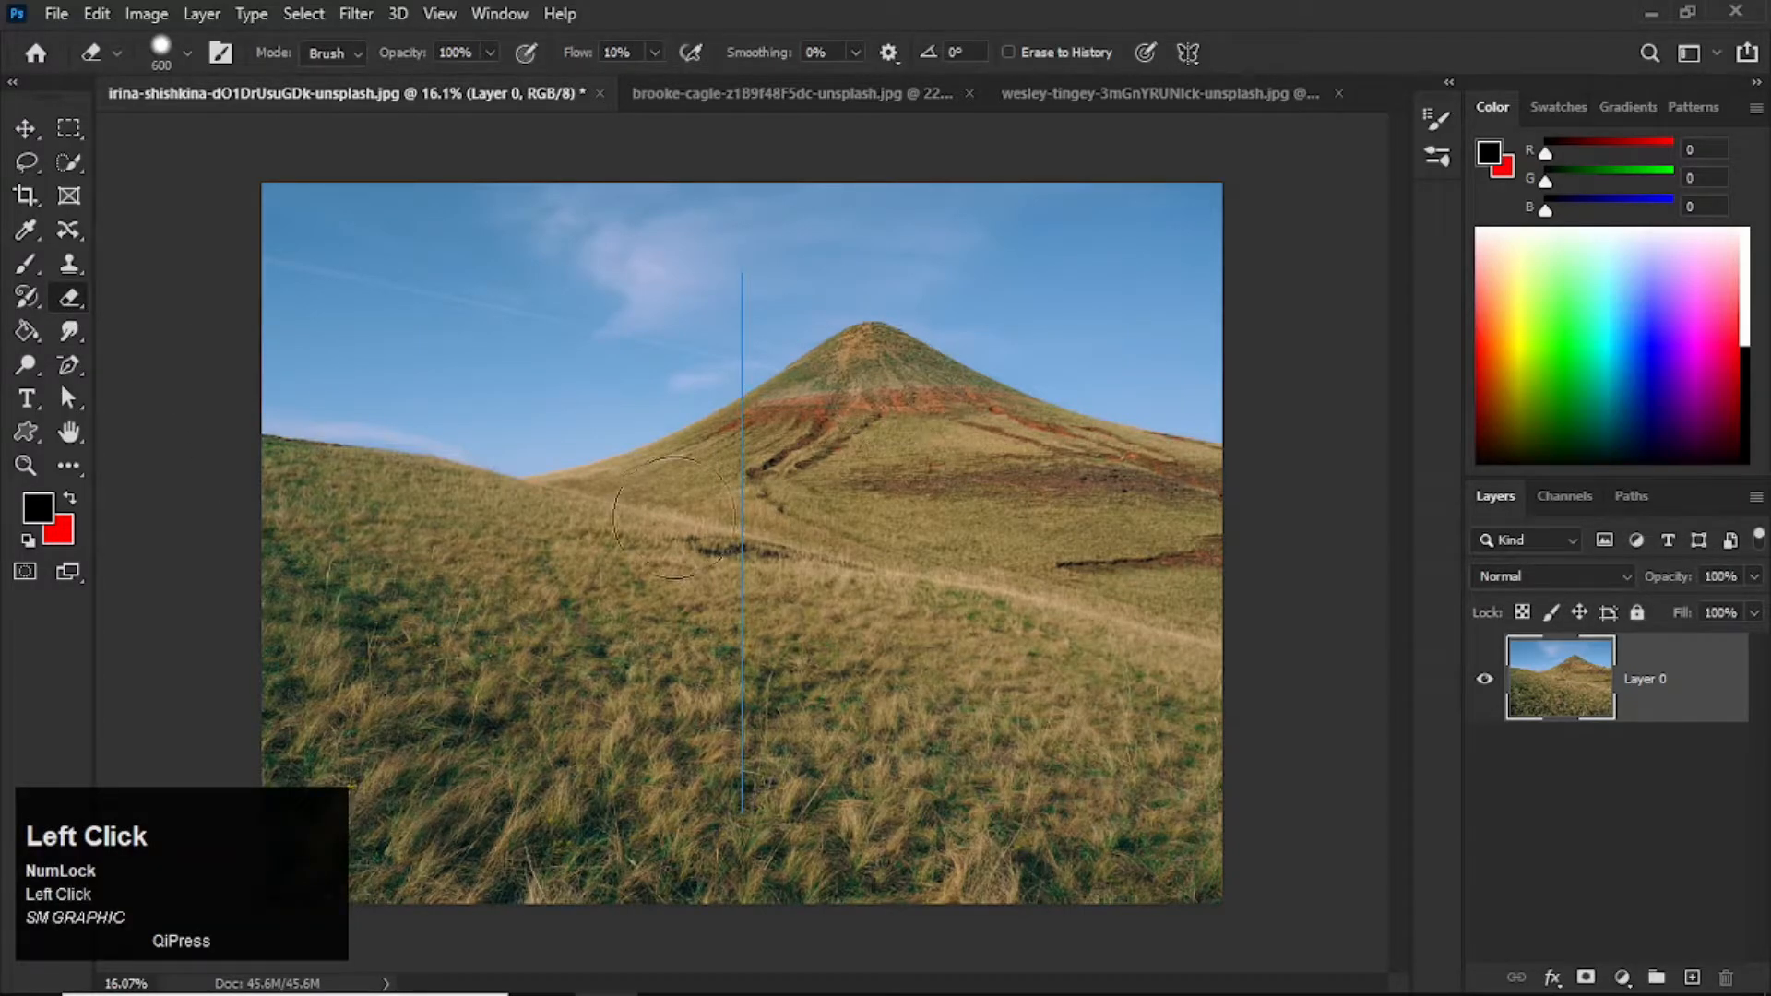
scroll(741, 551, "up", 1)
key("bracketleft")
key("bracketleft")
key("bracketleft")
key("bracketleft")
key("bracketleft")
key("bracketleft")
key("bracketleft")
key("bracketleft")
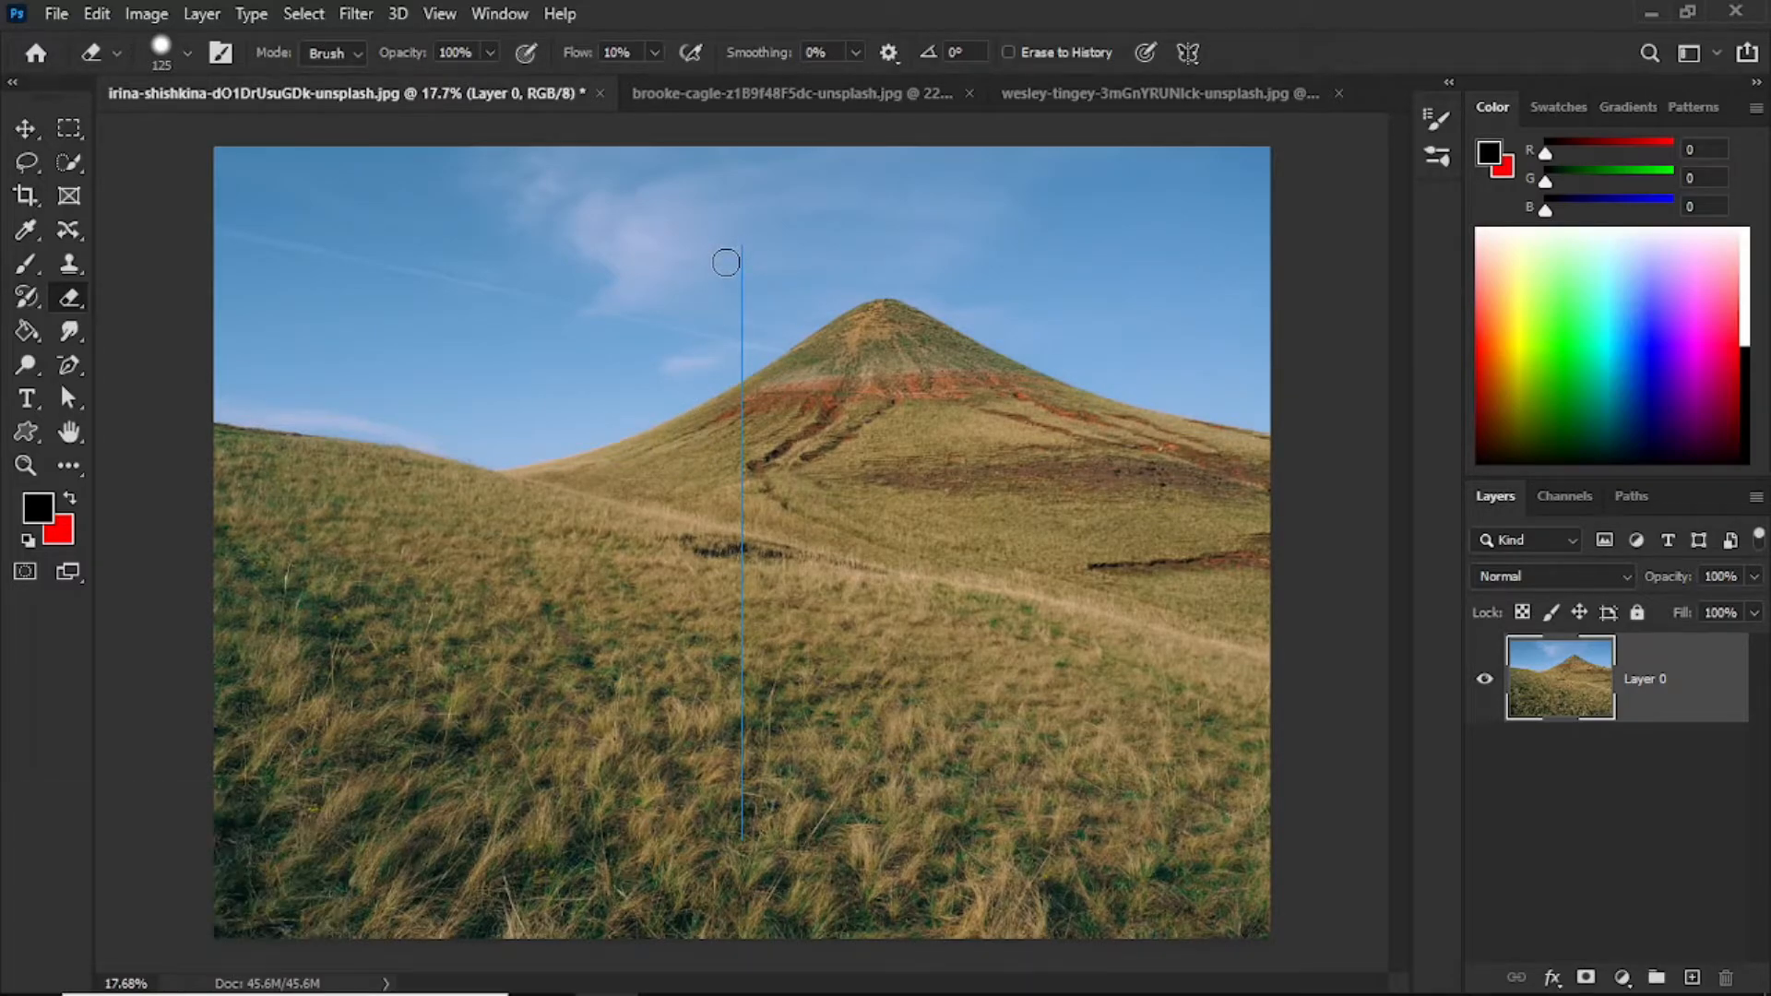
Erase a curly mirrored pattern down the vertical symmetry axis, and undo it.
mouse_move(734, 249)
left_mouse_down()
mouse_move(654, 393)
mouse_move(559, 397)
mouse_move(530, 374)
mouse_move(522, 303)
mouse_move(560, 275)
mouse_move(594, 271)
mouse_move(612, 293)
mouse_move(586, 328)
mouse_move(621, 313)
mouse_move(553, 230)
mouse_move(491, 242)
mouse_move(459, 330)
mouse_move(592, 514)
mouse_move(582, 611)
mouse_move(552, 533)
mouse_move(497, 507)
mouse_move(460, 544)
mouse_move(460, 597)
mouse_move(496, 681)
mouse_move(545, 713)
mouse_move(570, 806)
mouse_move(691, 941)
left_mouse_up()
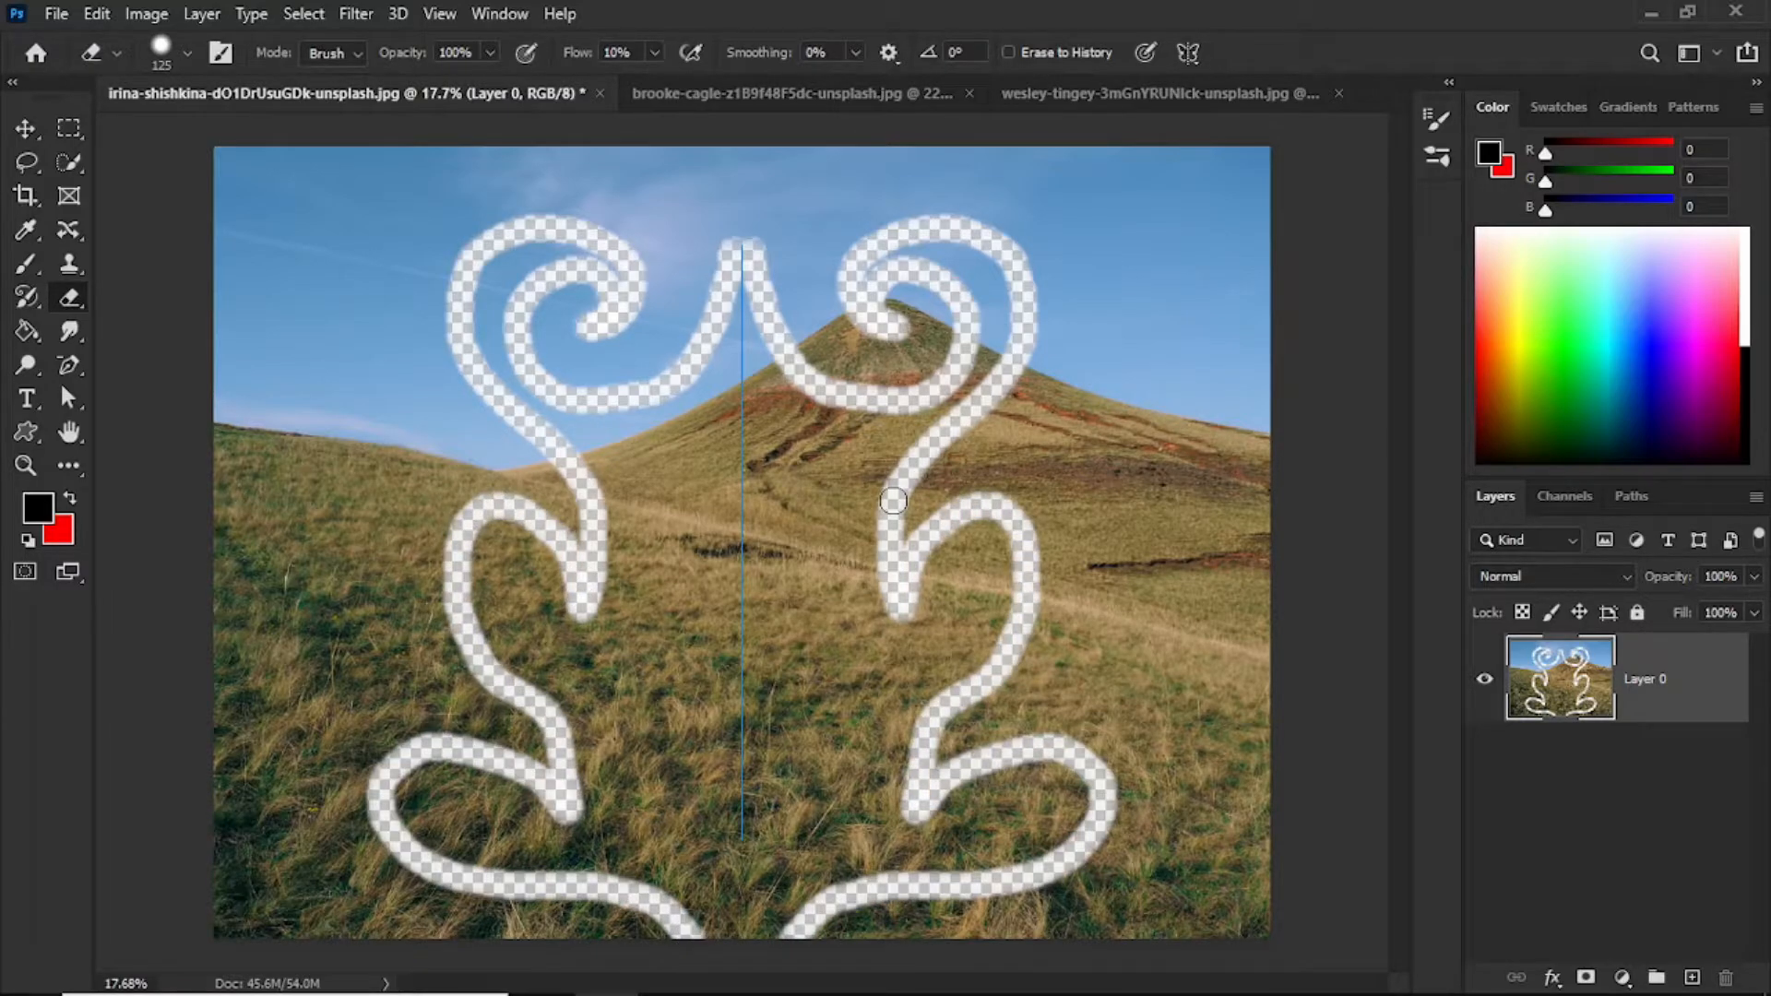
key("ctrl+z")
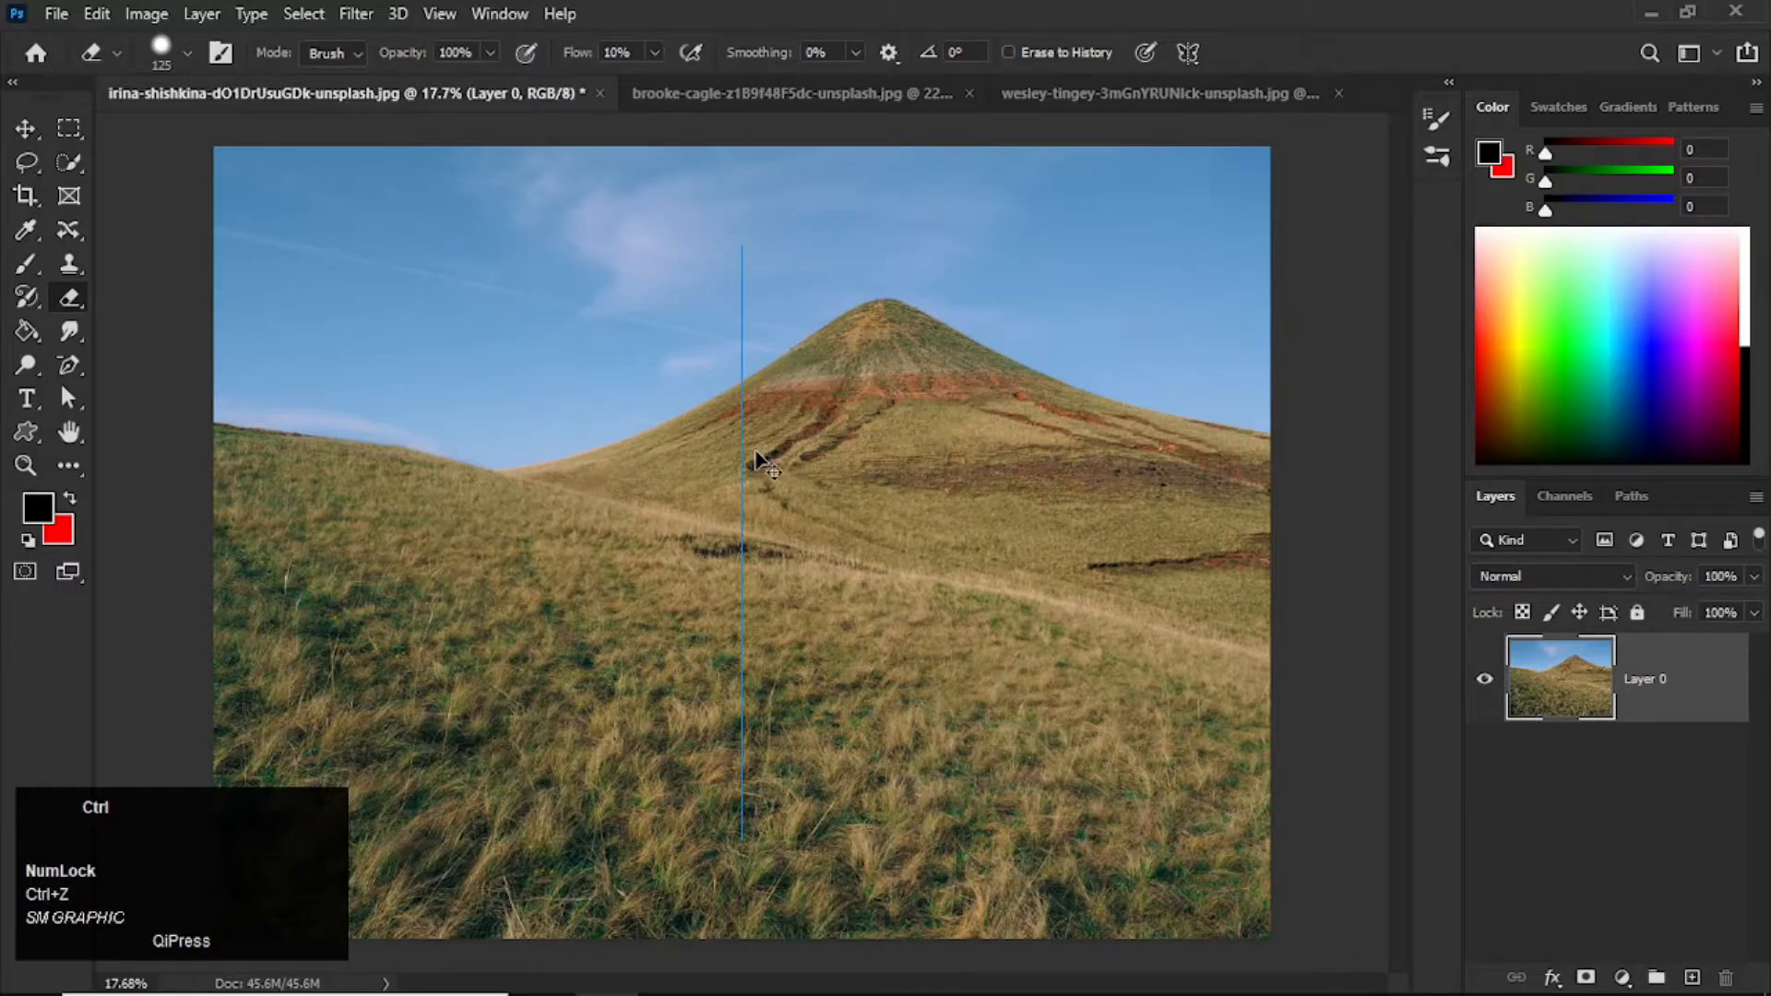
Create a new 1366 x 768 px, 72 ppi RGB document and fill its Background with black.
key("ctrl+n")
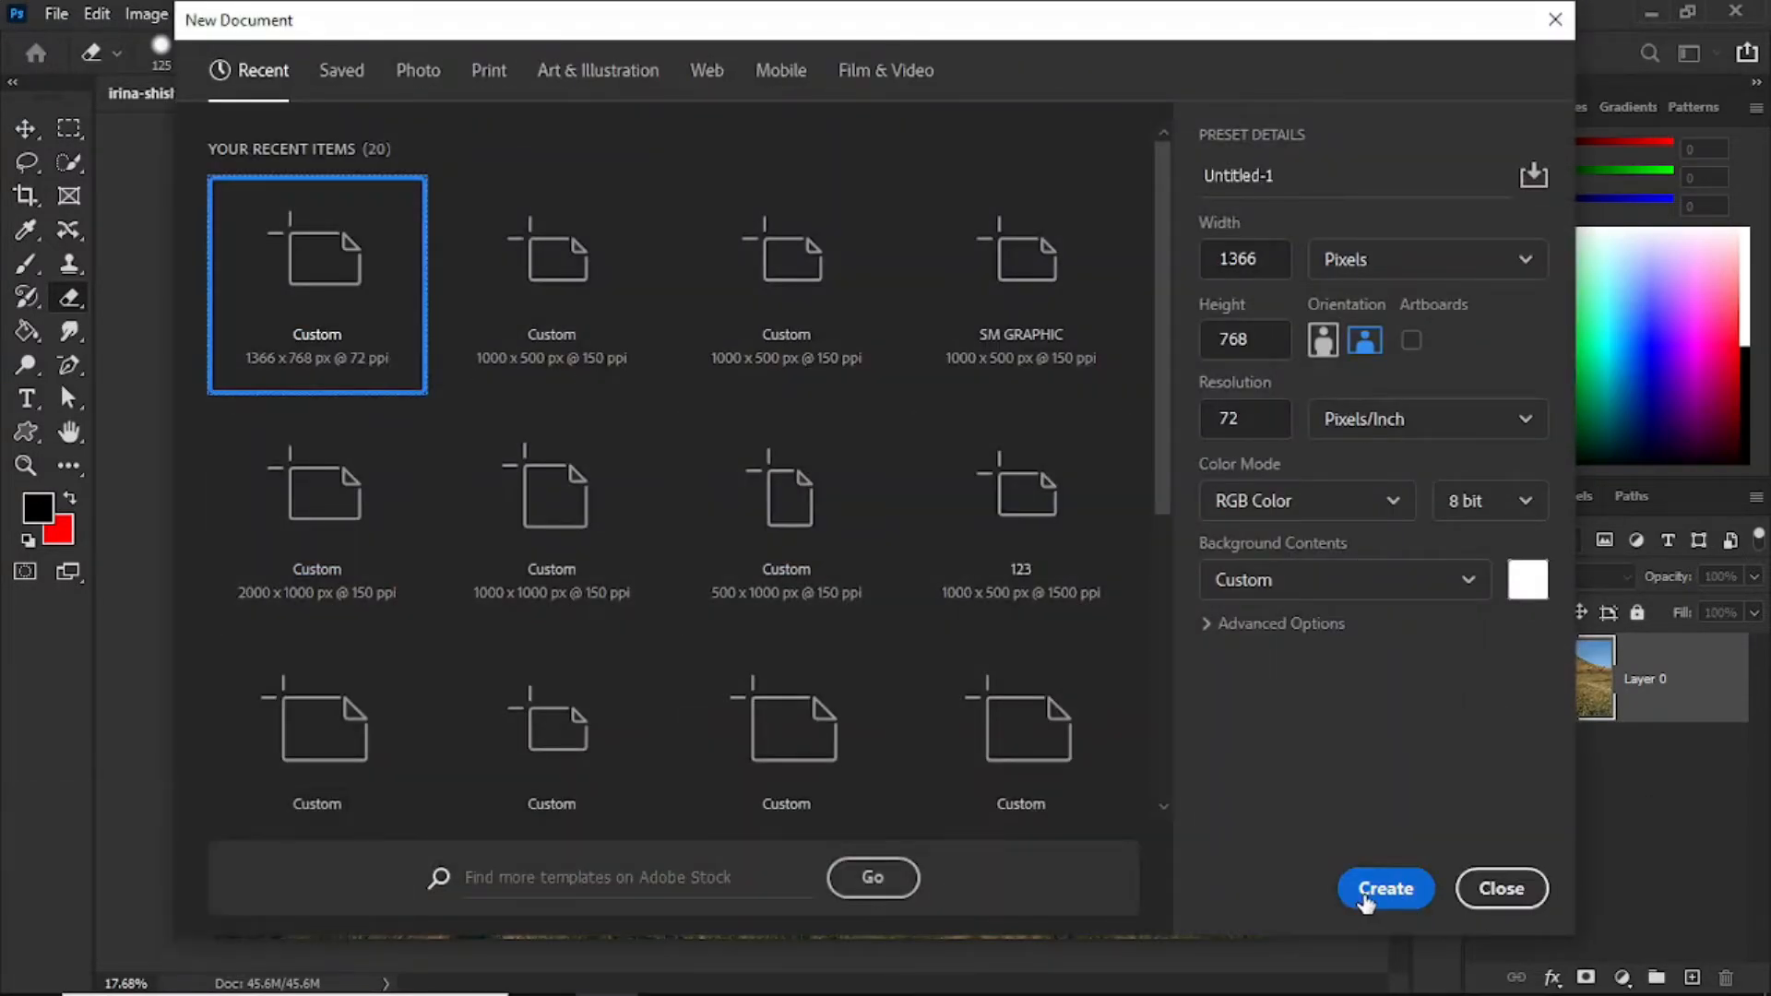
left_click(1386, 888)
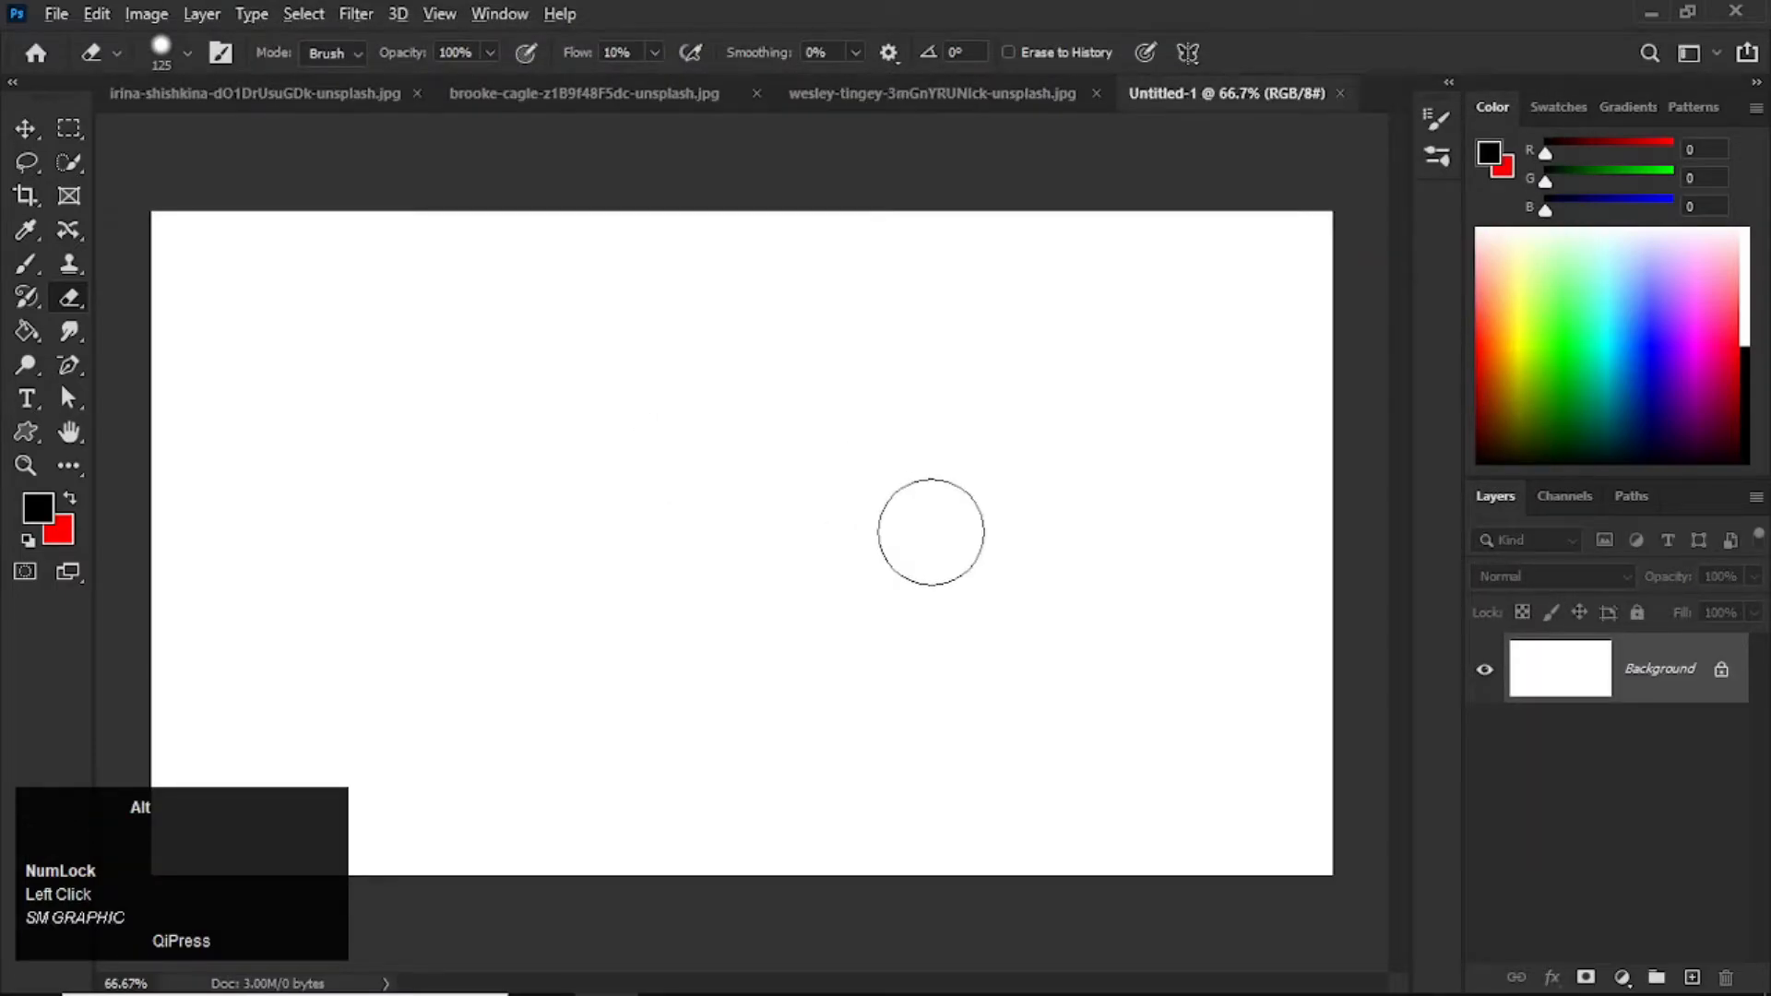
key("alt+BackSpace")
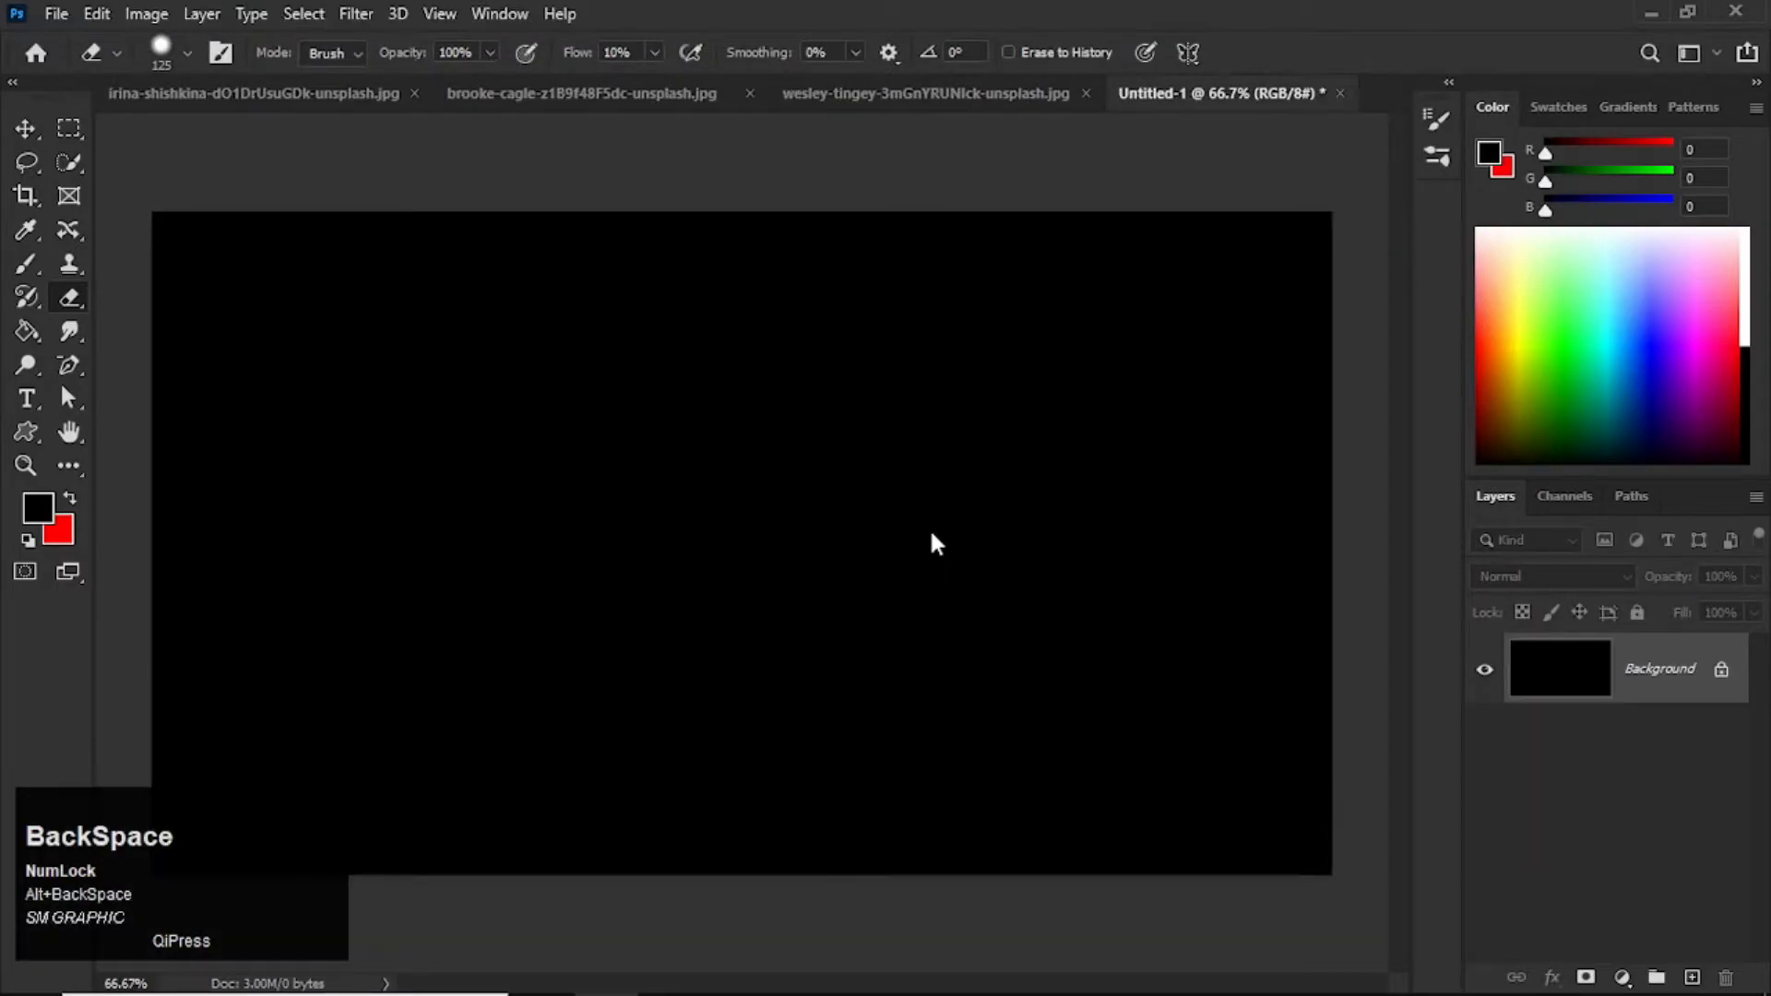
Unlock the black Background layer and add a new empty layer above it.
left_click(1722, 671)
left_click(1694, 980)
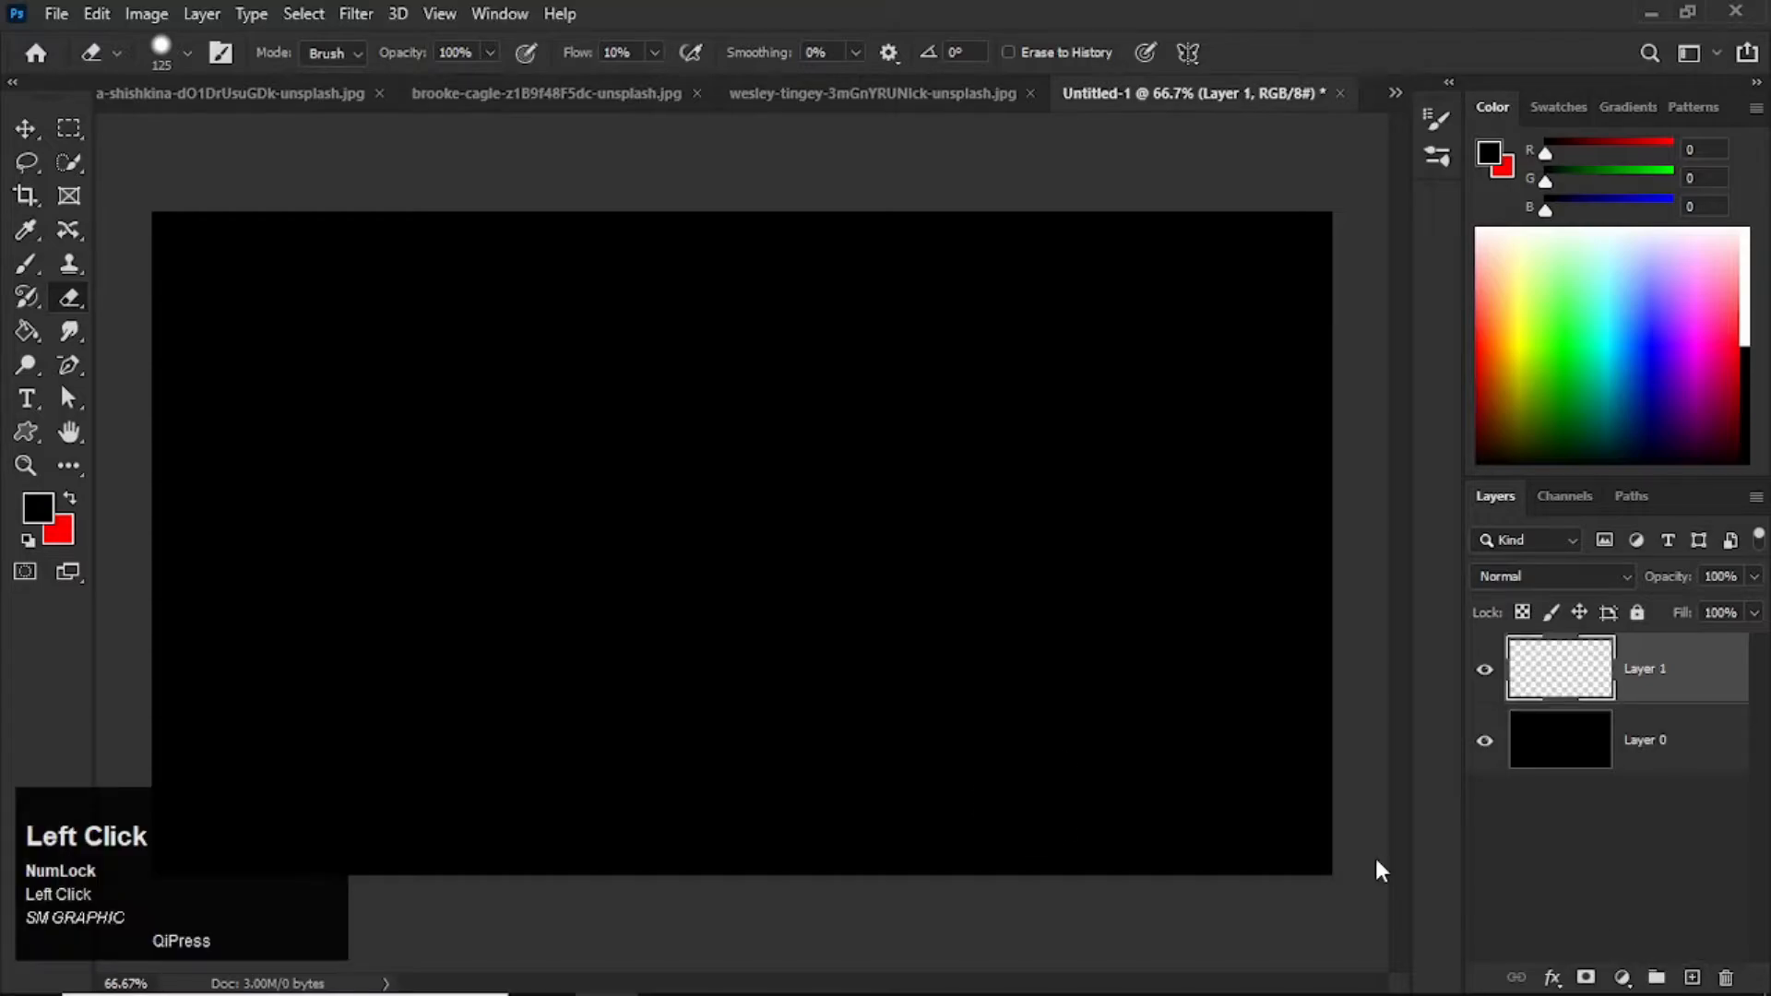
Fill the new layer with pale yellow #f7ffb0 and place it beneath the black layer.
left_click(56, 519)
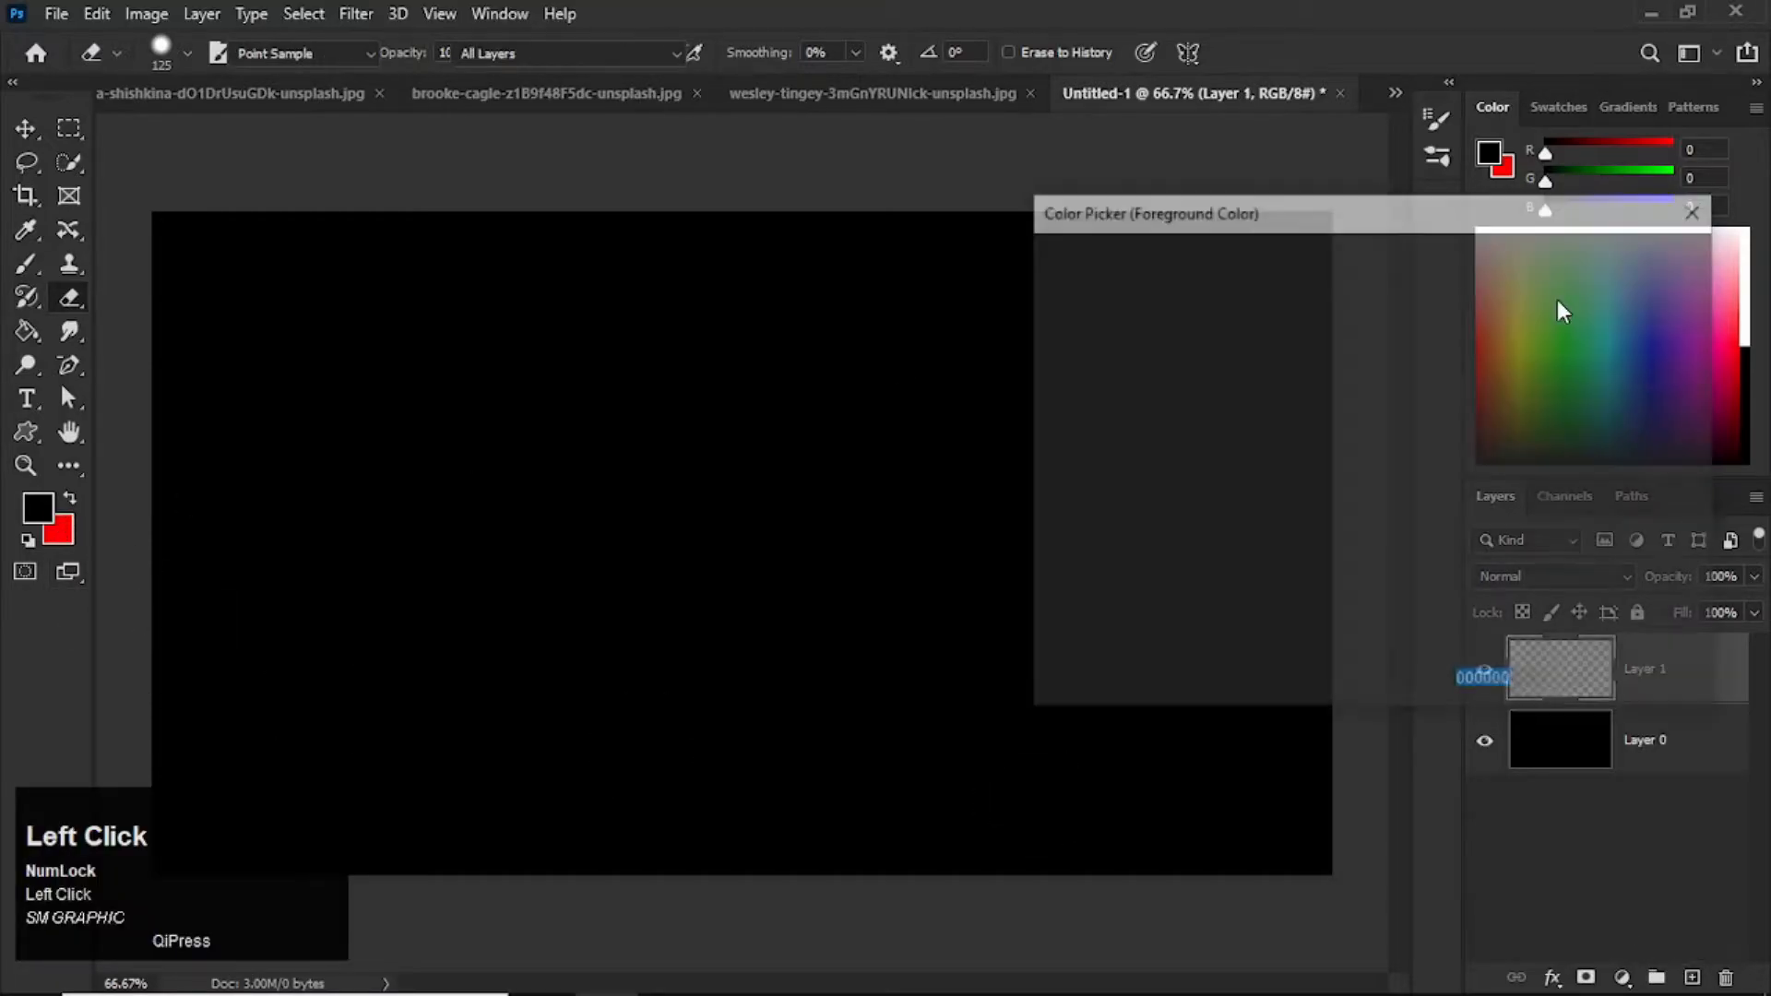
left_click(1401, 540)
mouse_move(1198, 361)
left_mouse_down()
mouse_move(1181, 304)
mouse_move(1144, 268)
left_mouse_up()
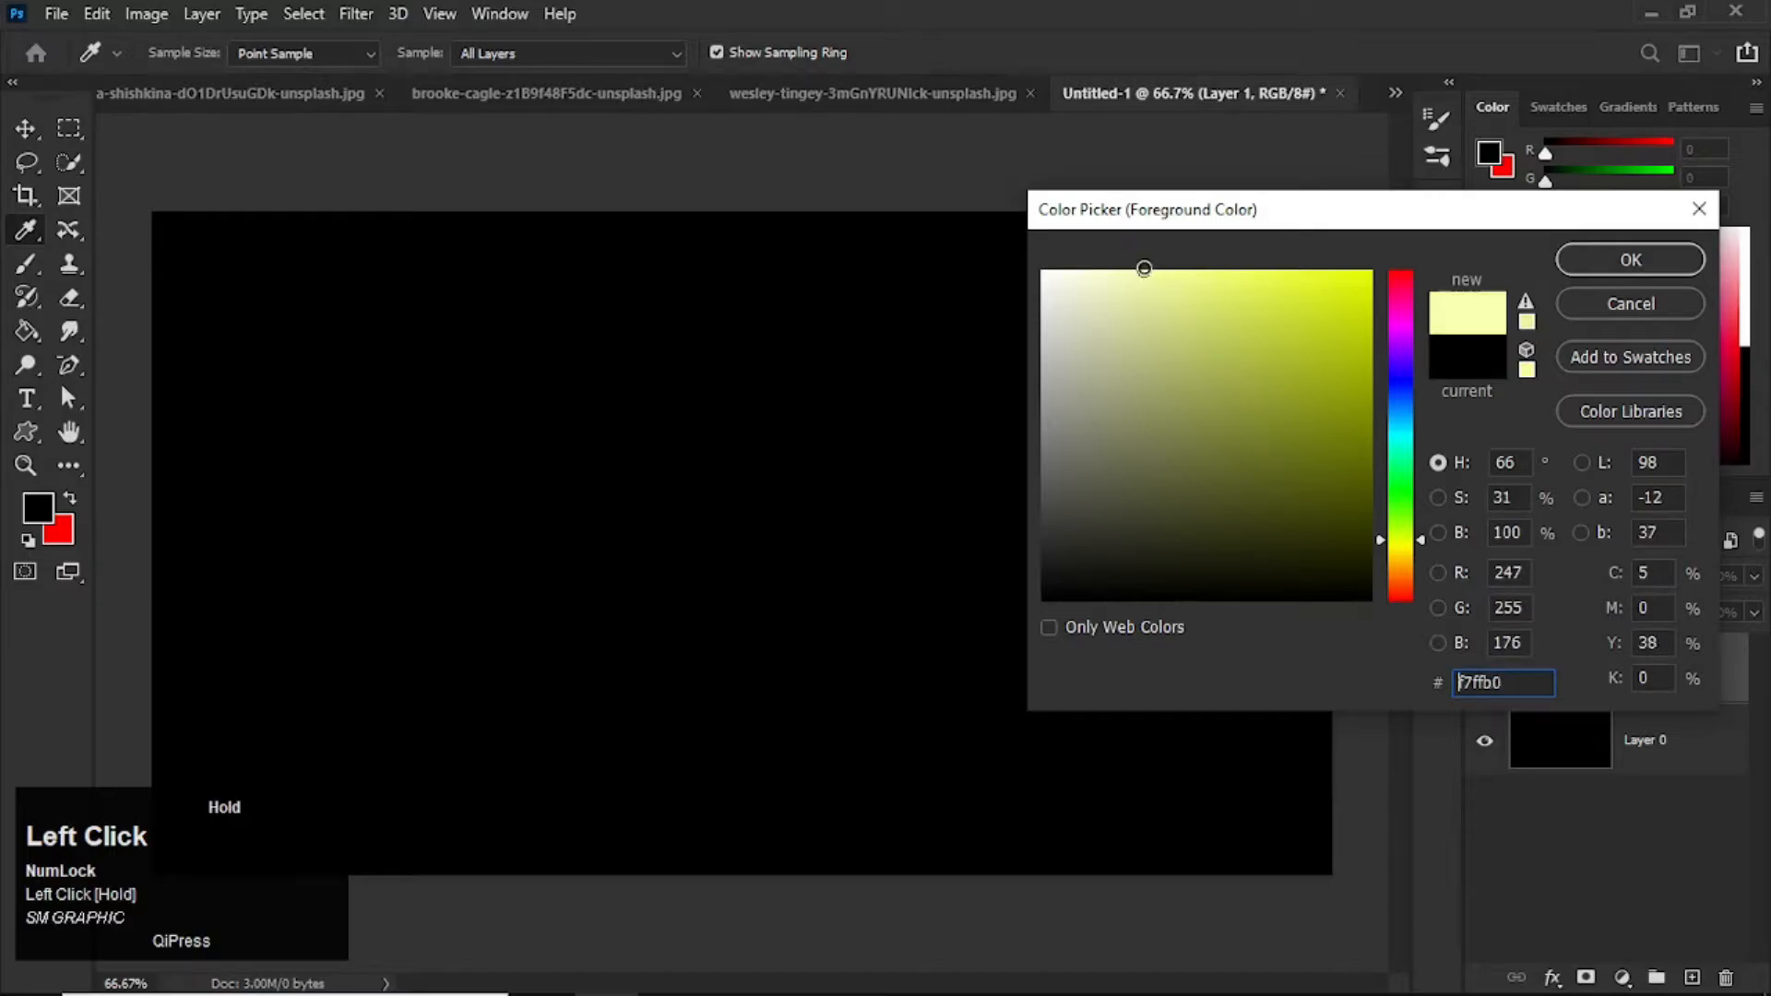
left_click(1649, 261)
key("alt+BackSpace")
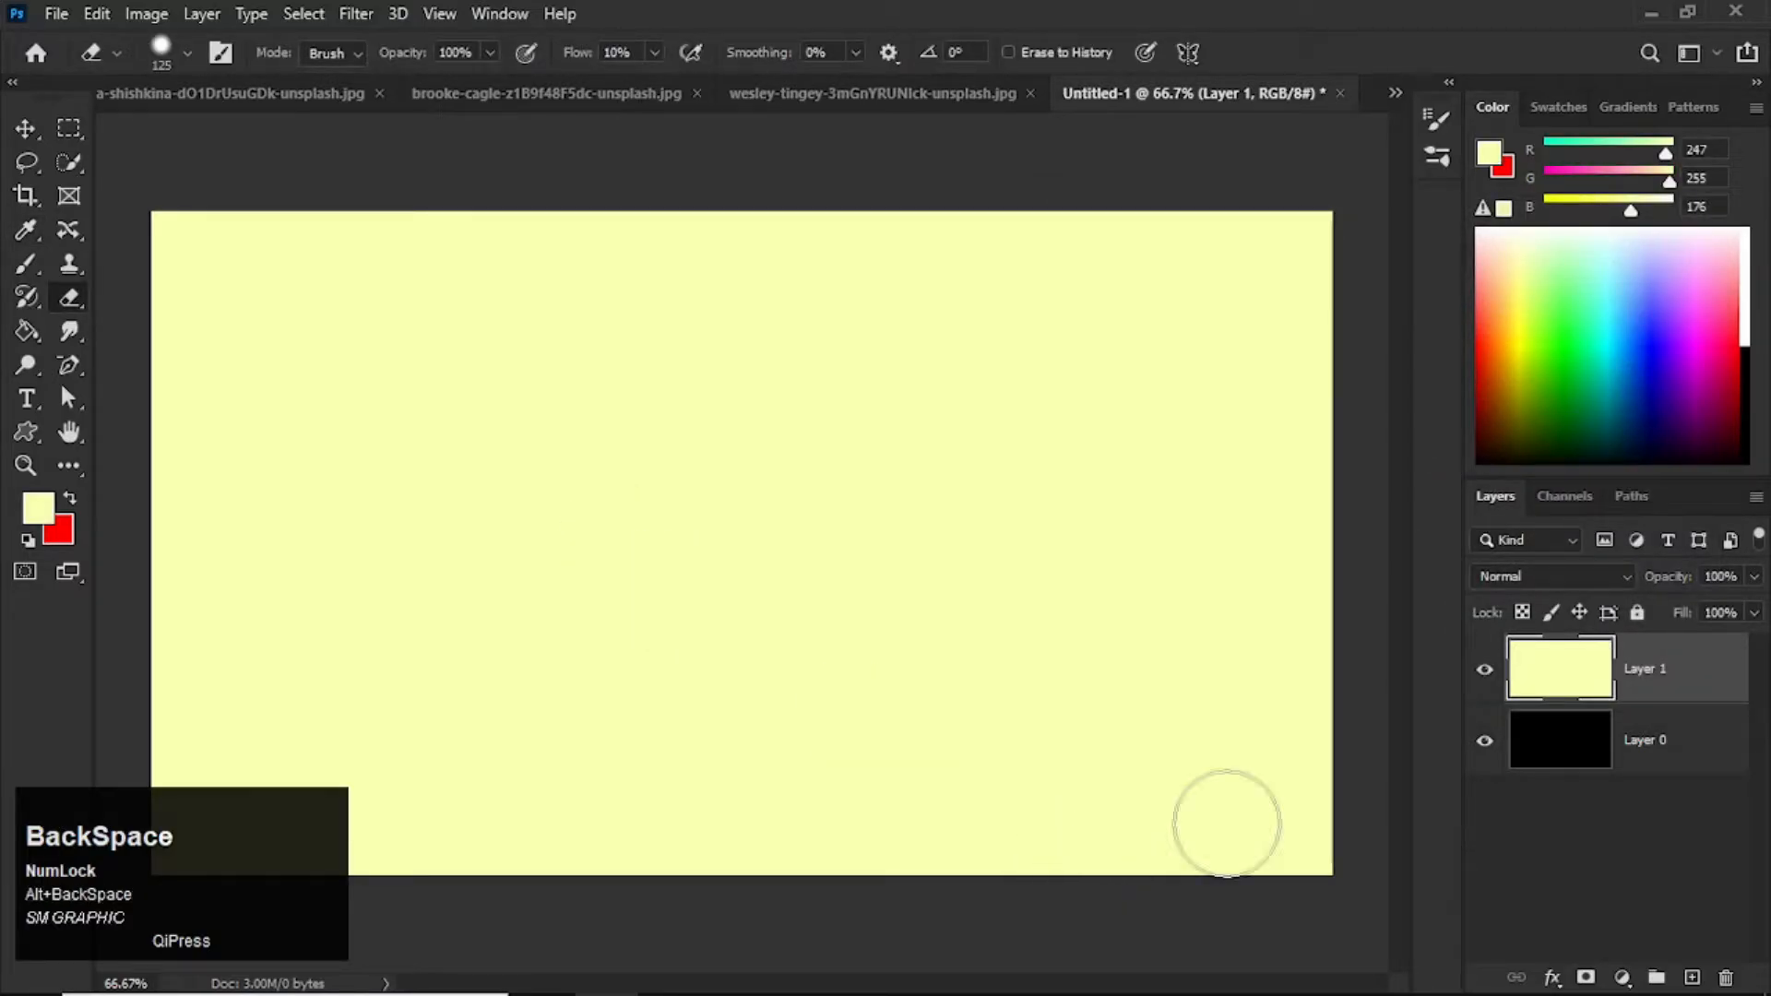
left_click_drag(1582, 676, 1586, 791)
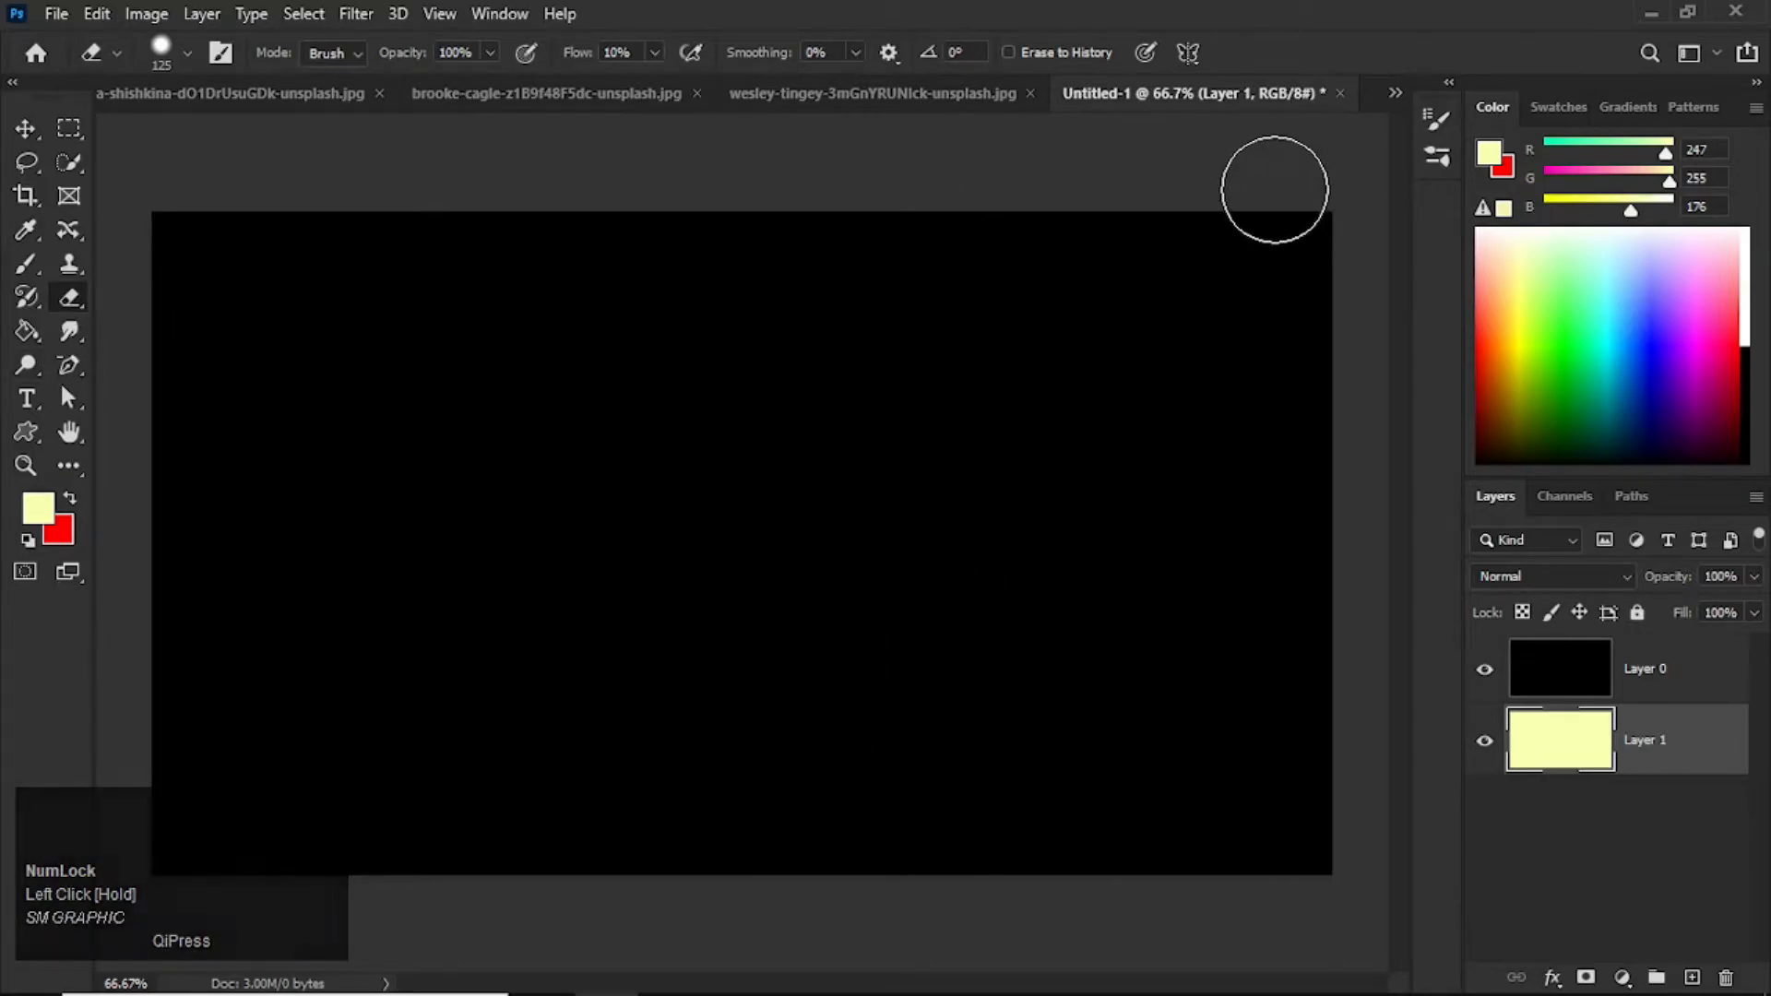
Apply Mandala symmetry with 6 segments at the canvas centre and return to the Eraser Tool.
left_click(1191, 57)
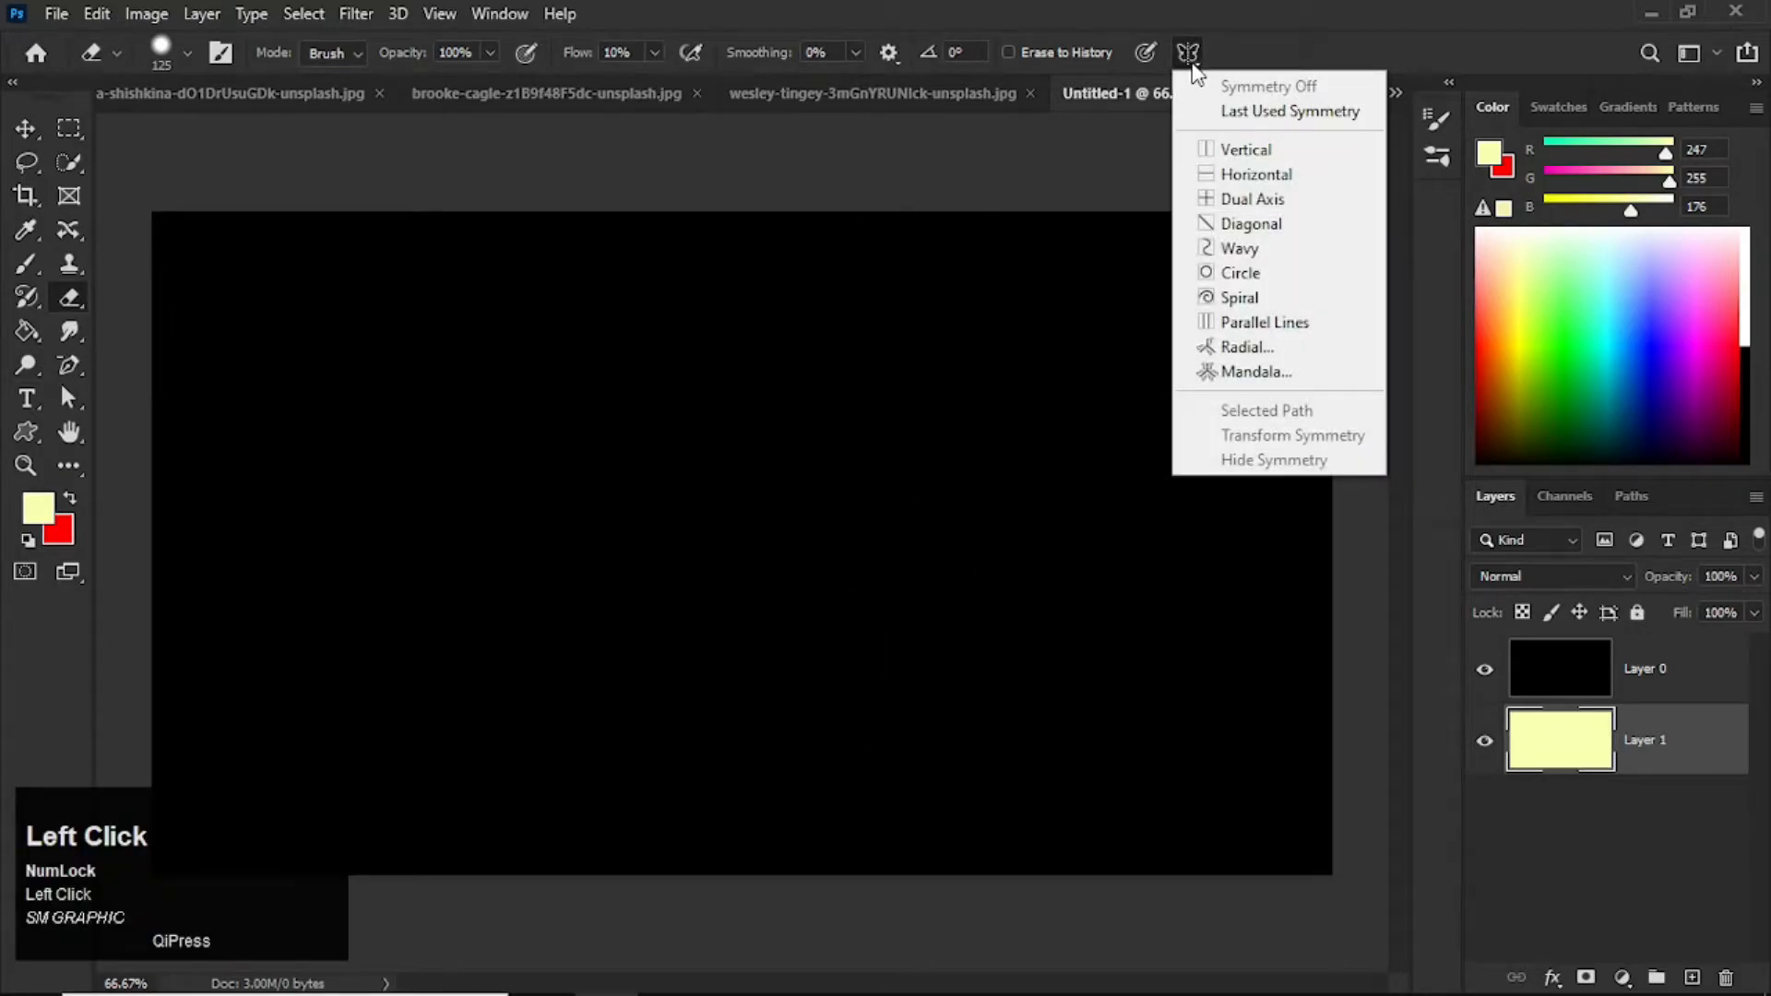
left_click(1199, 373)
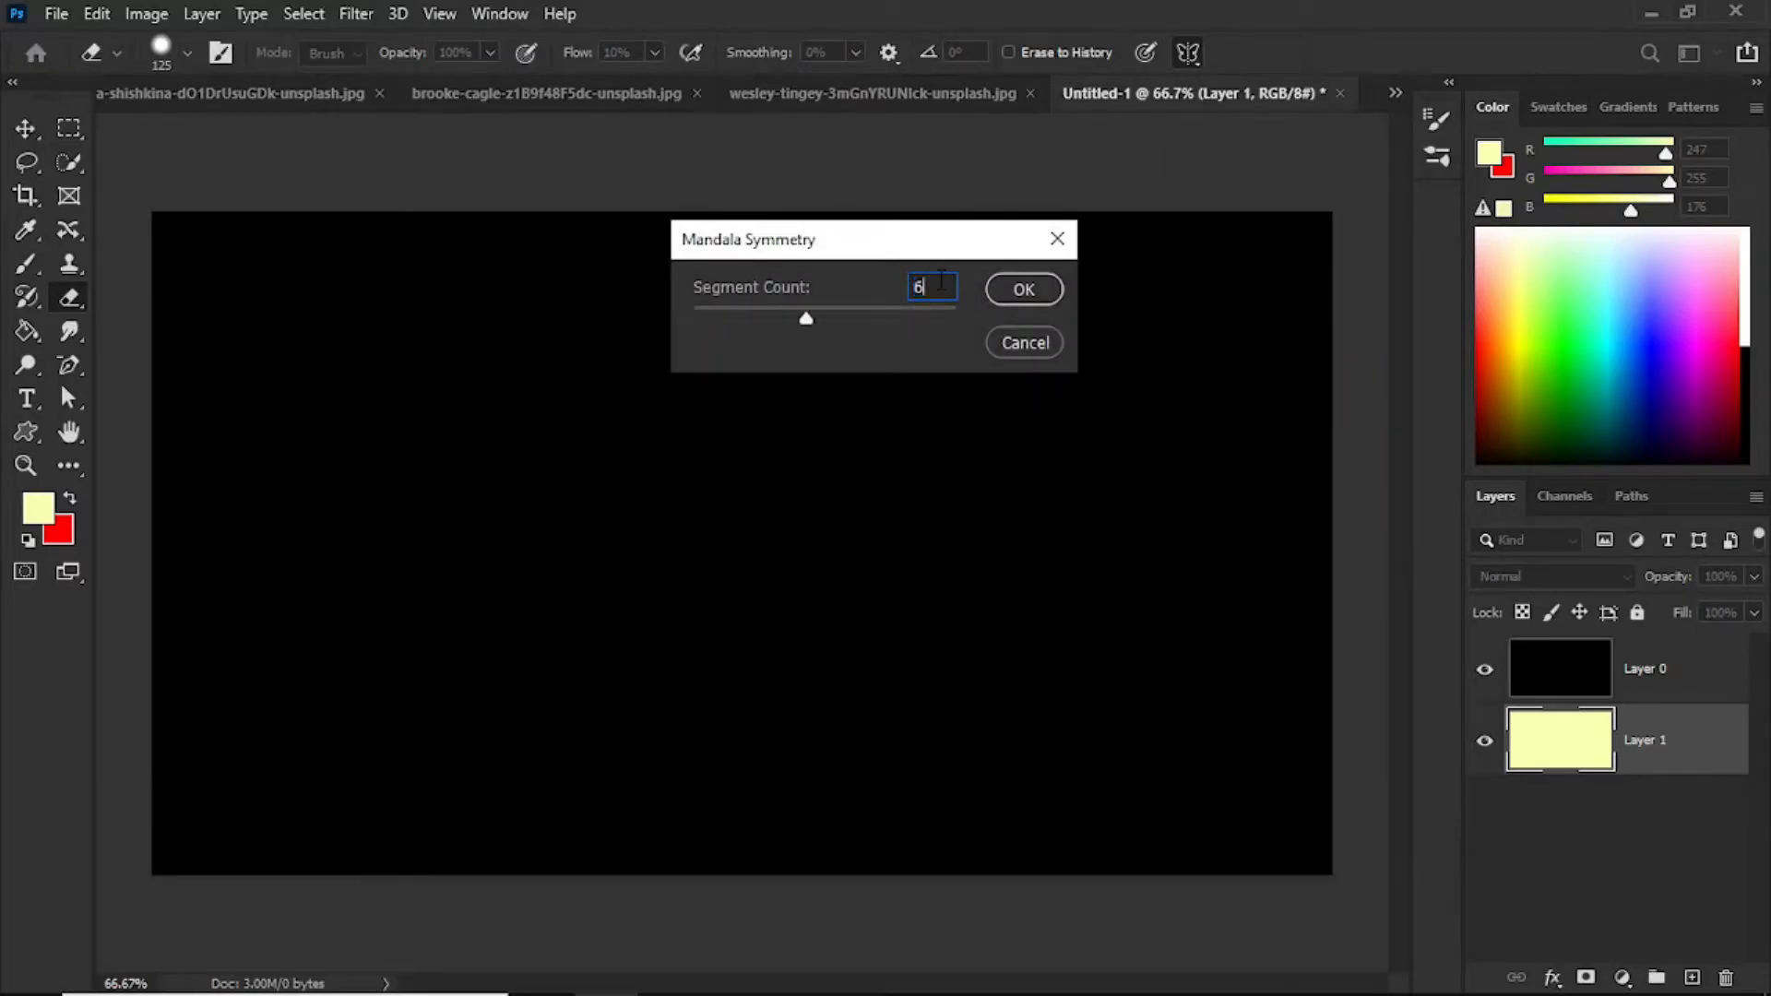
left_click(1014, 292)
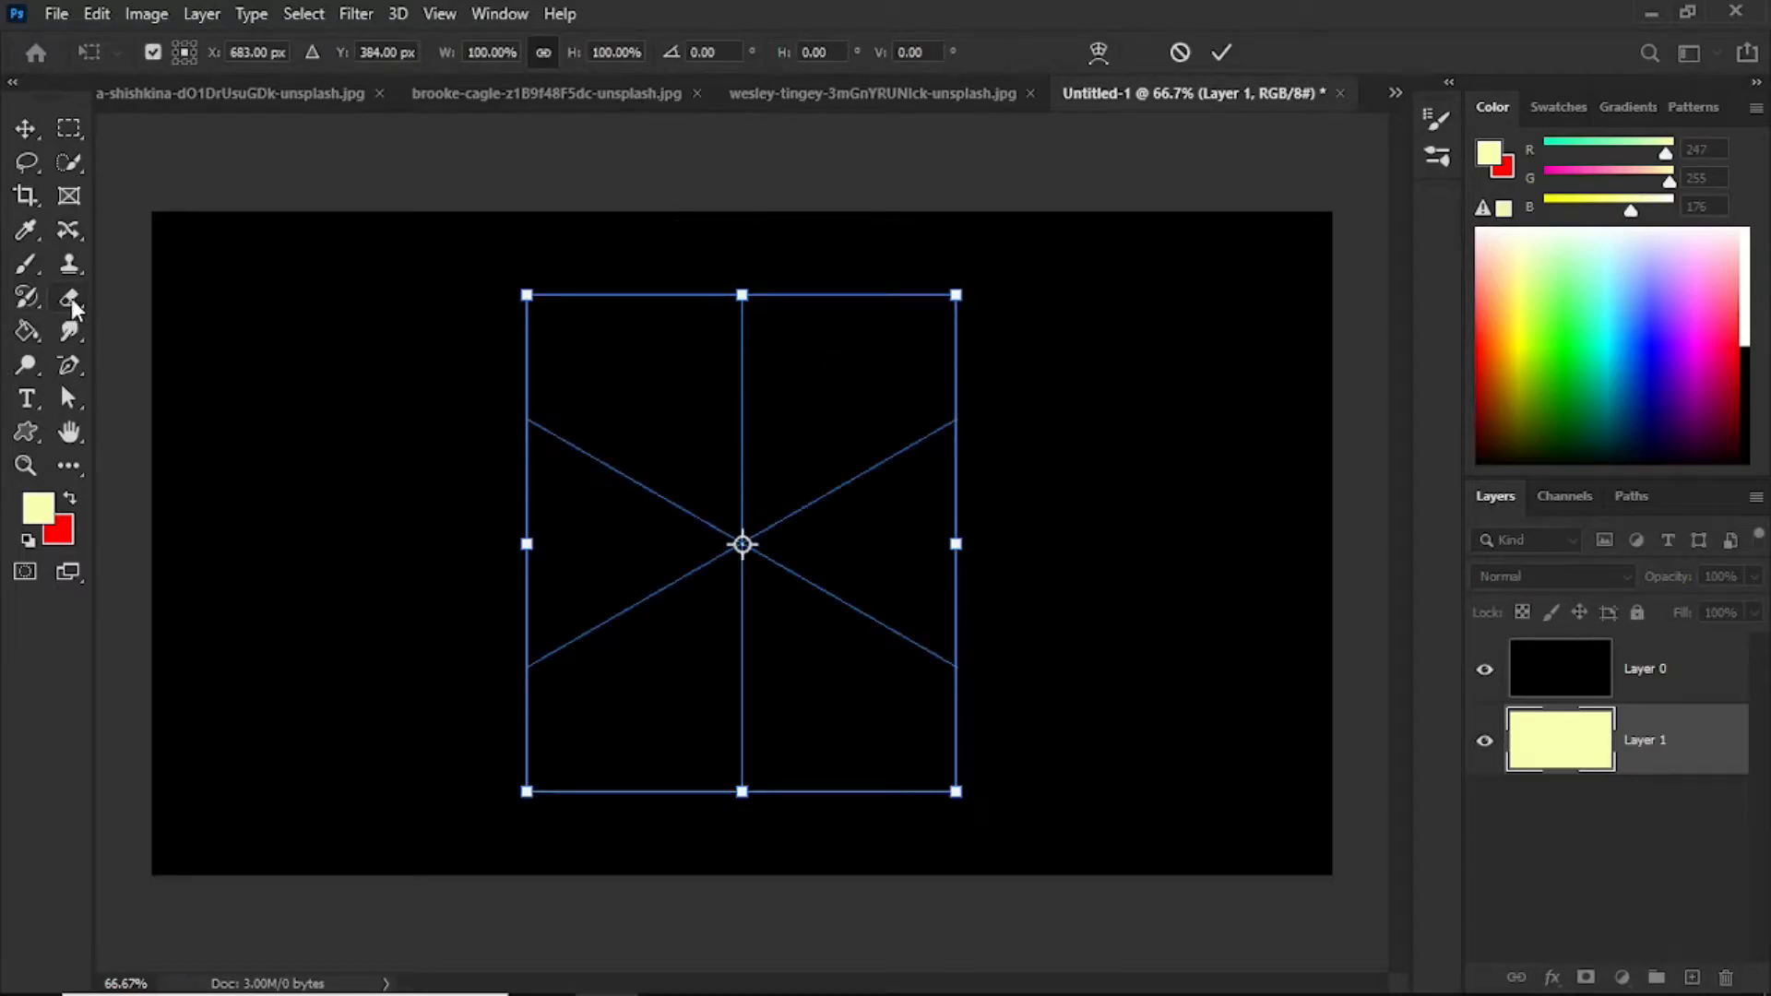
left_click_drag(73, 307, 78, 304)
left_click(161, 294)
Reduce the eraser brush size to 10 px and set its Hardness to 100%.
key("bracketleft")
key("bracketleft")
key("bracketleft")
key("bracketleft")
key("bracketleft")
key("bracketleft")
key("bracketleft")
key("bracketleft")
key("bracketleft")
key("bracketleft")
right_click(710, 417)
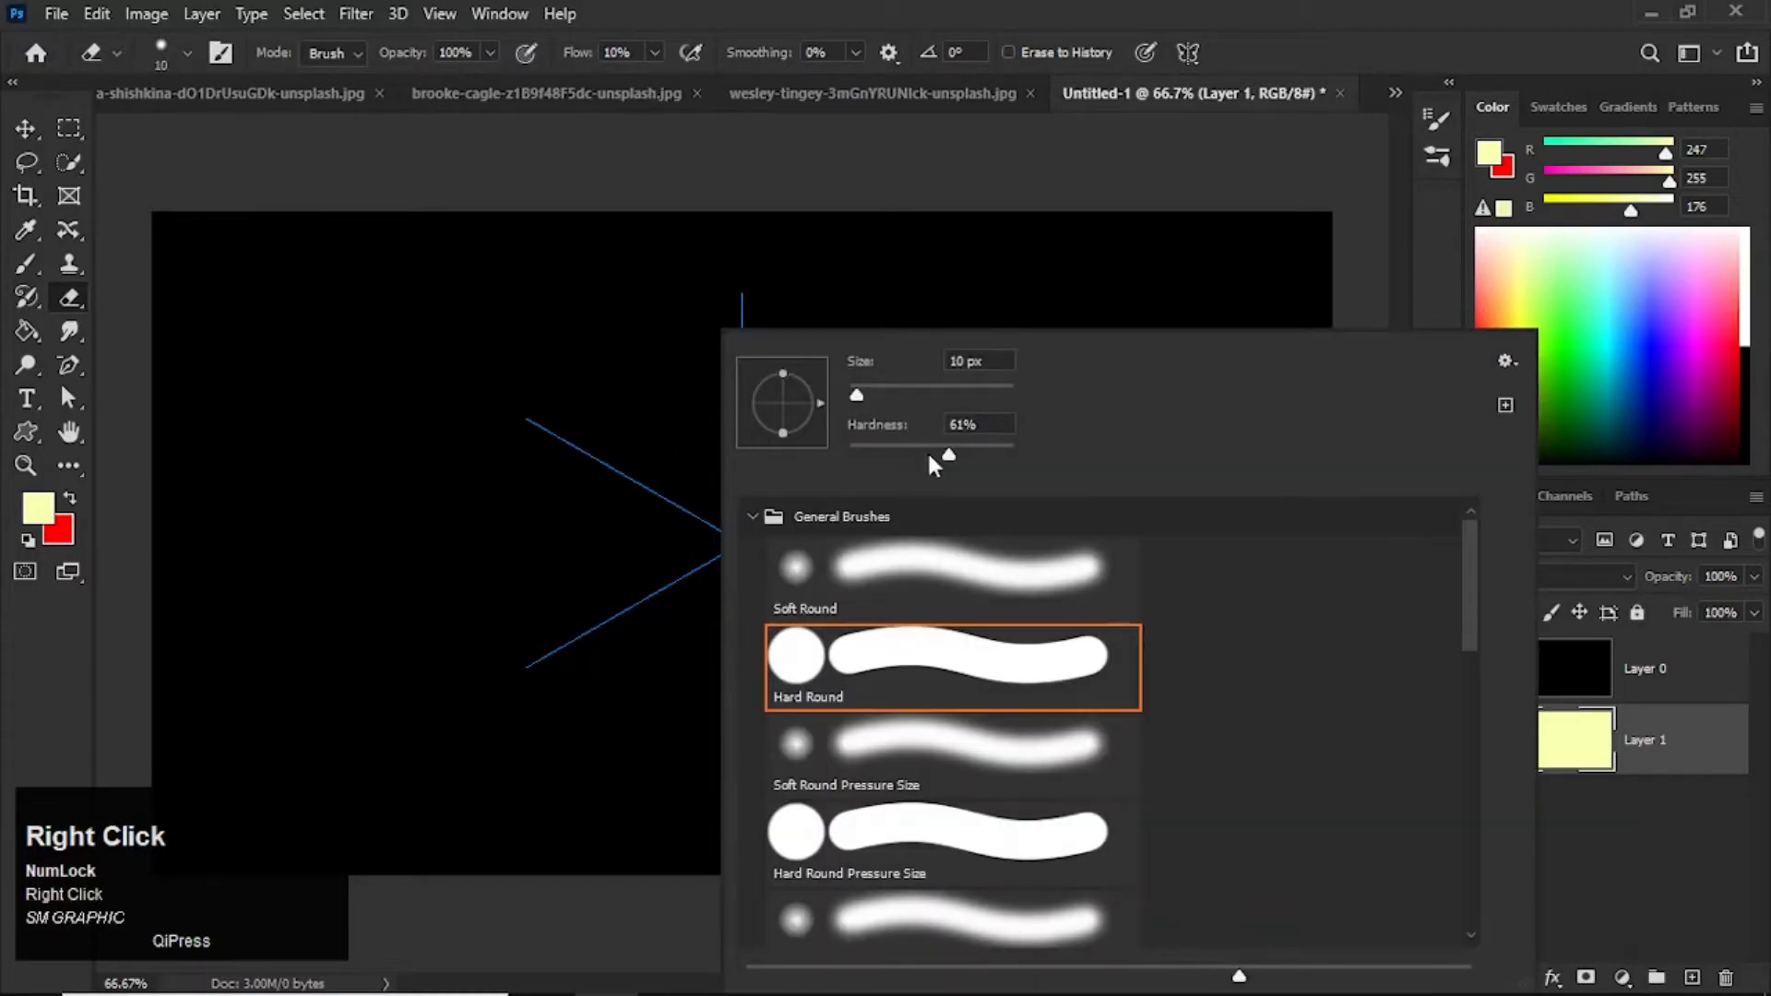
left_click_drag(947, 452, 1048, 455)
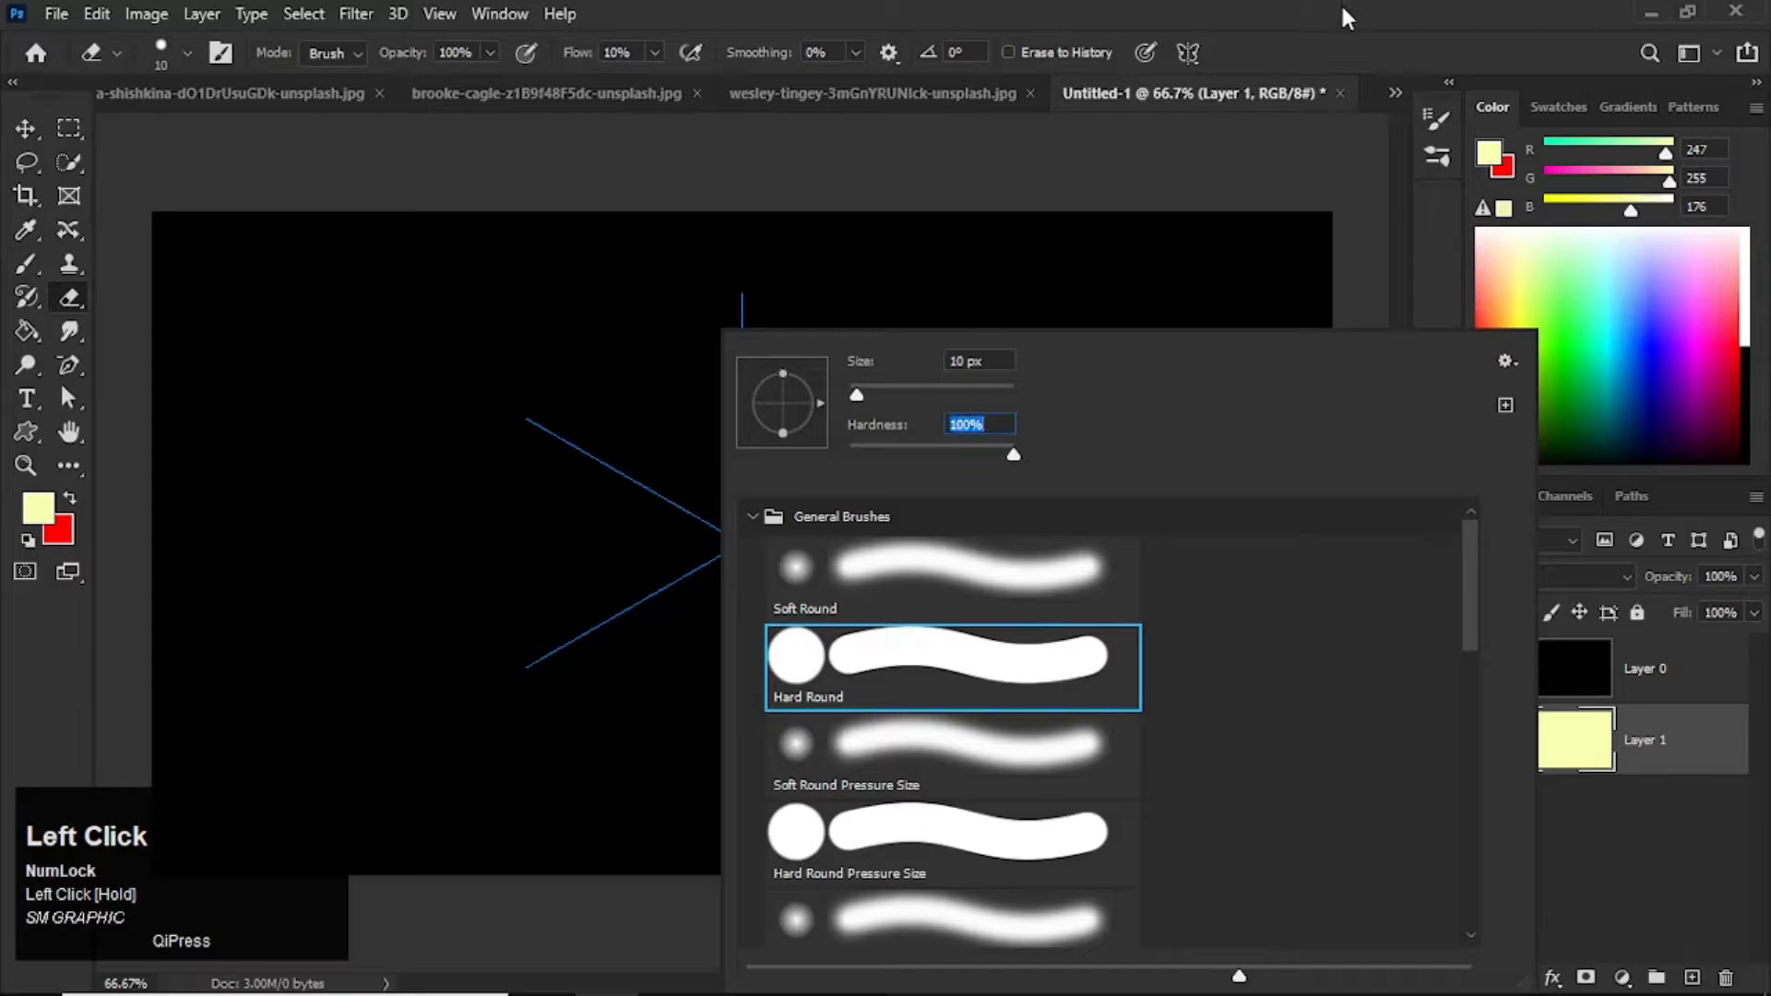
left_click(1347, 16)
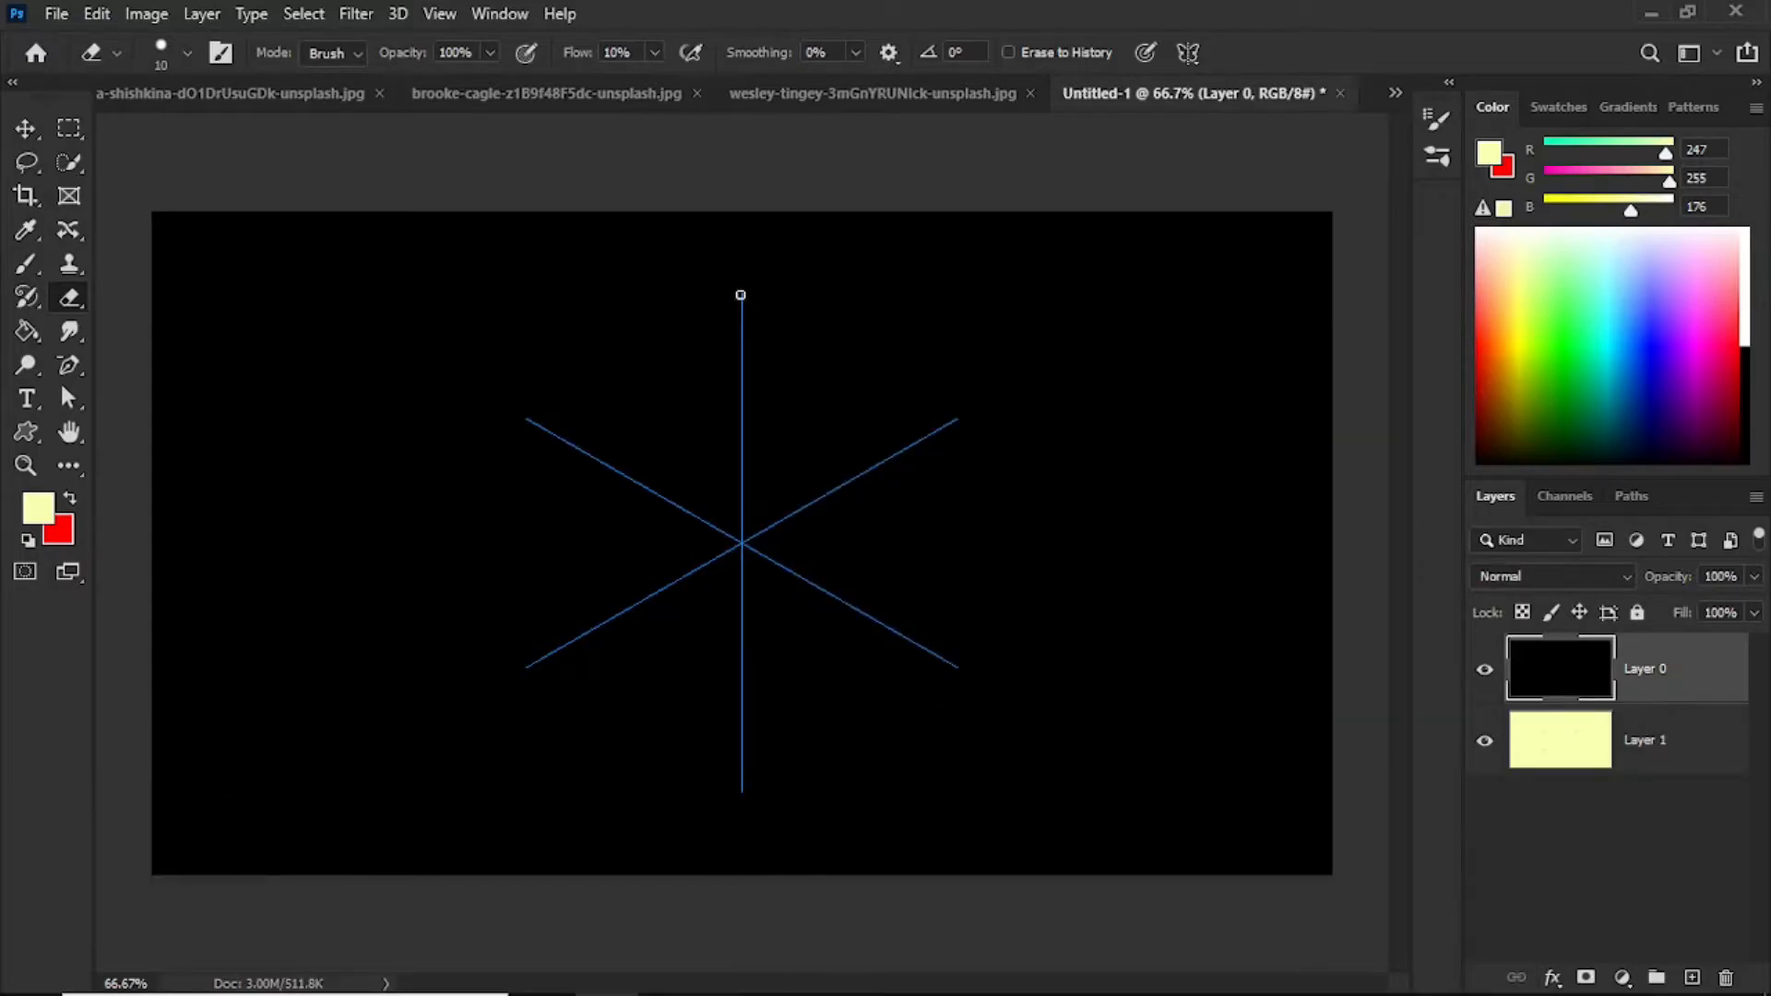
Erase a looping six-segment mandala pattern on the black Layer 0, revealing the yellow layer beneath.
mouse_move(740, 295)
left_mouse_down()
mouse_move(738, 355)
mouse_move(706, 369)
mouse_move(667, 352)
mouse_move(657, 323)
mouse_move(694, 369)
mouse_move(683, 447)
mouse_move(662, 438)
mouse_move(684, 412)
mouse_move(740, 527)
mouse_move(784, 506)
mouse_move(563, 341)
mouse_move(518, 377)
mouse_move(538, 404)
mouse_move(475, 390)
mouse_move(433, 452)
mouse_move(461, 480)
mouse_move(477, 464)
left_mouse_up()
left_click(25, 129)
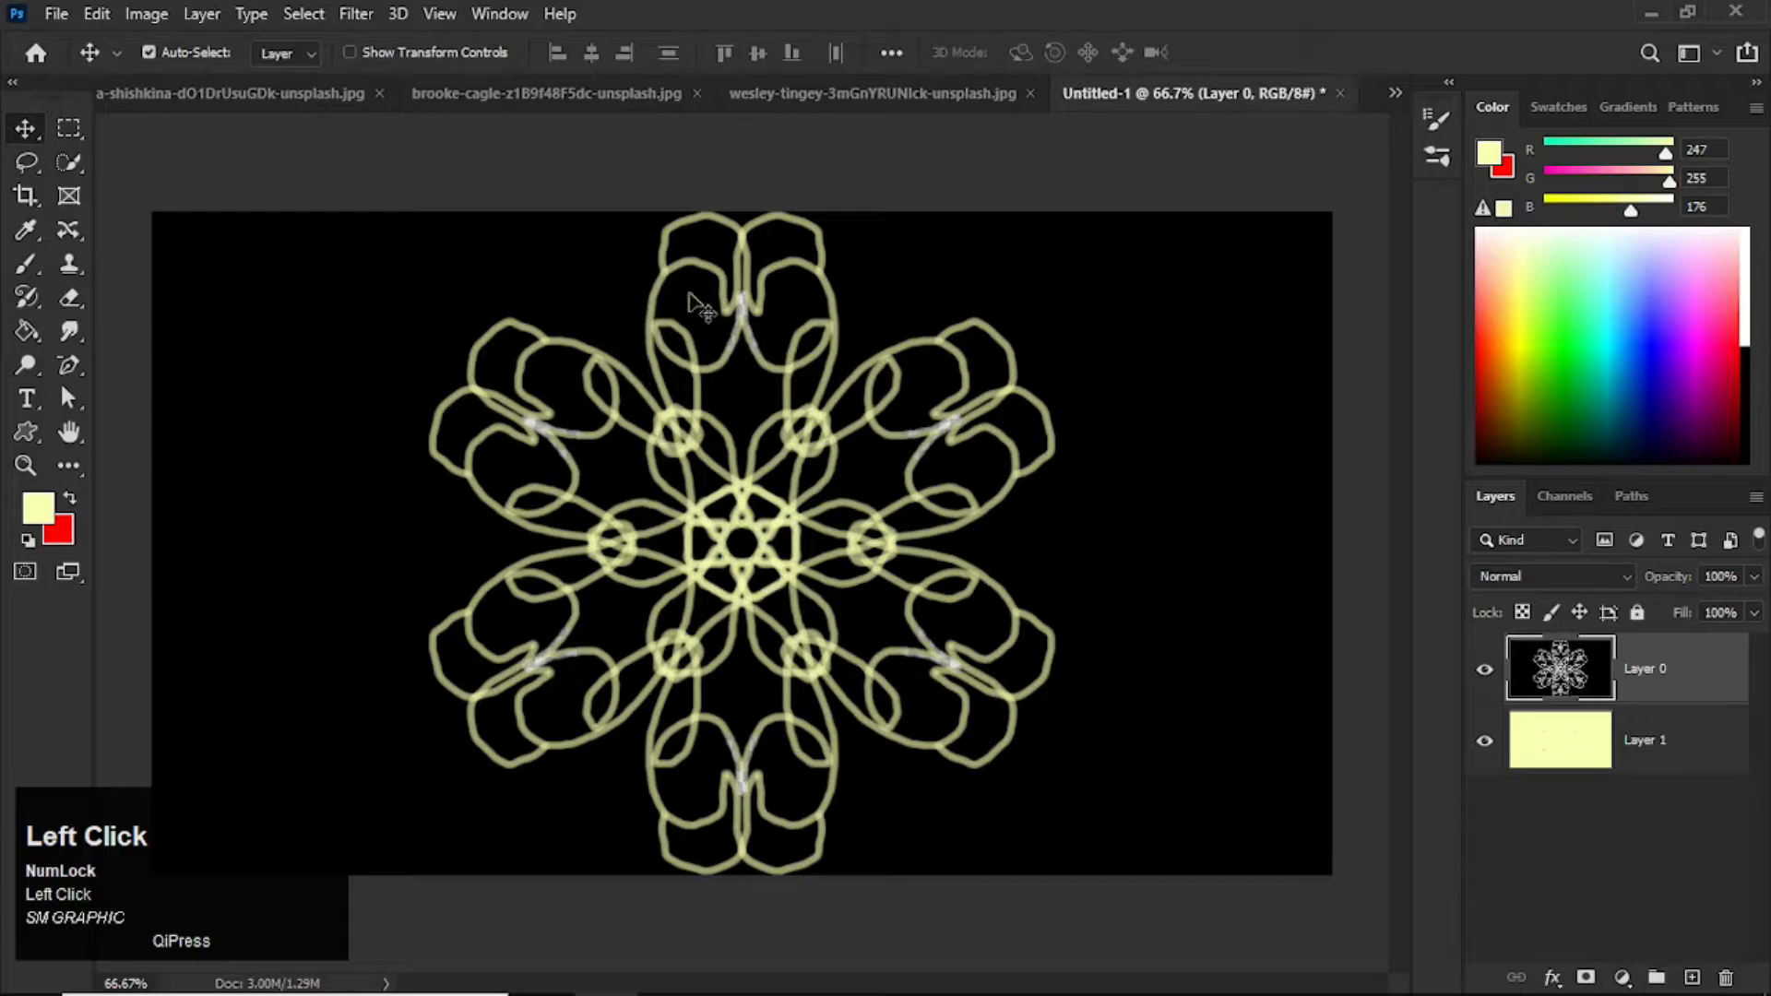
Hide the yellow layer, shift the erased black layer to inspect its transparency, and restore its position and the yellow layer's visibility.
left_click(1487, 741)
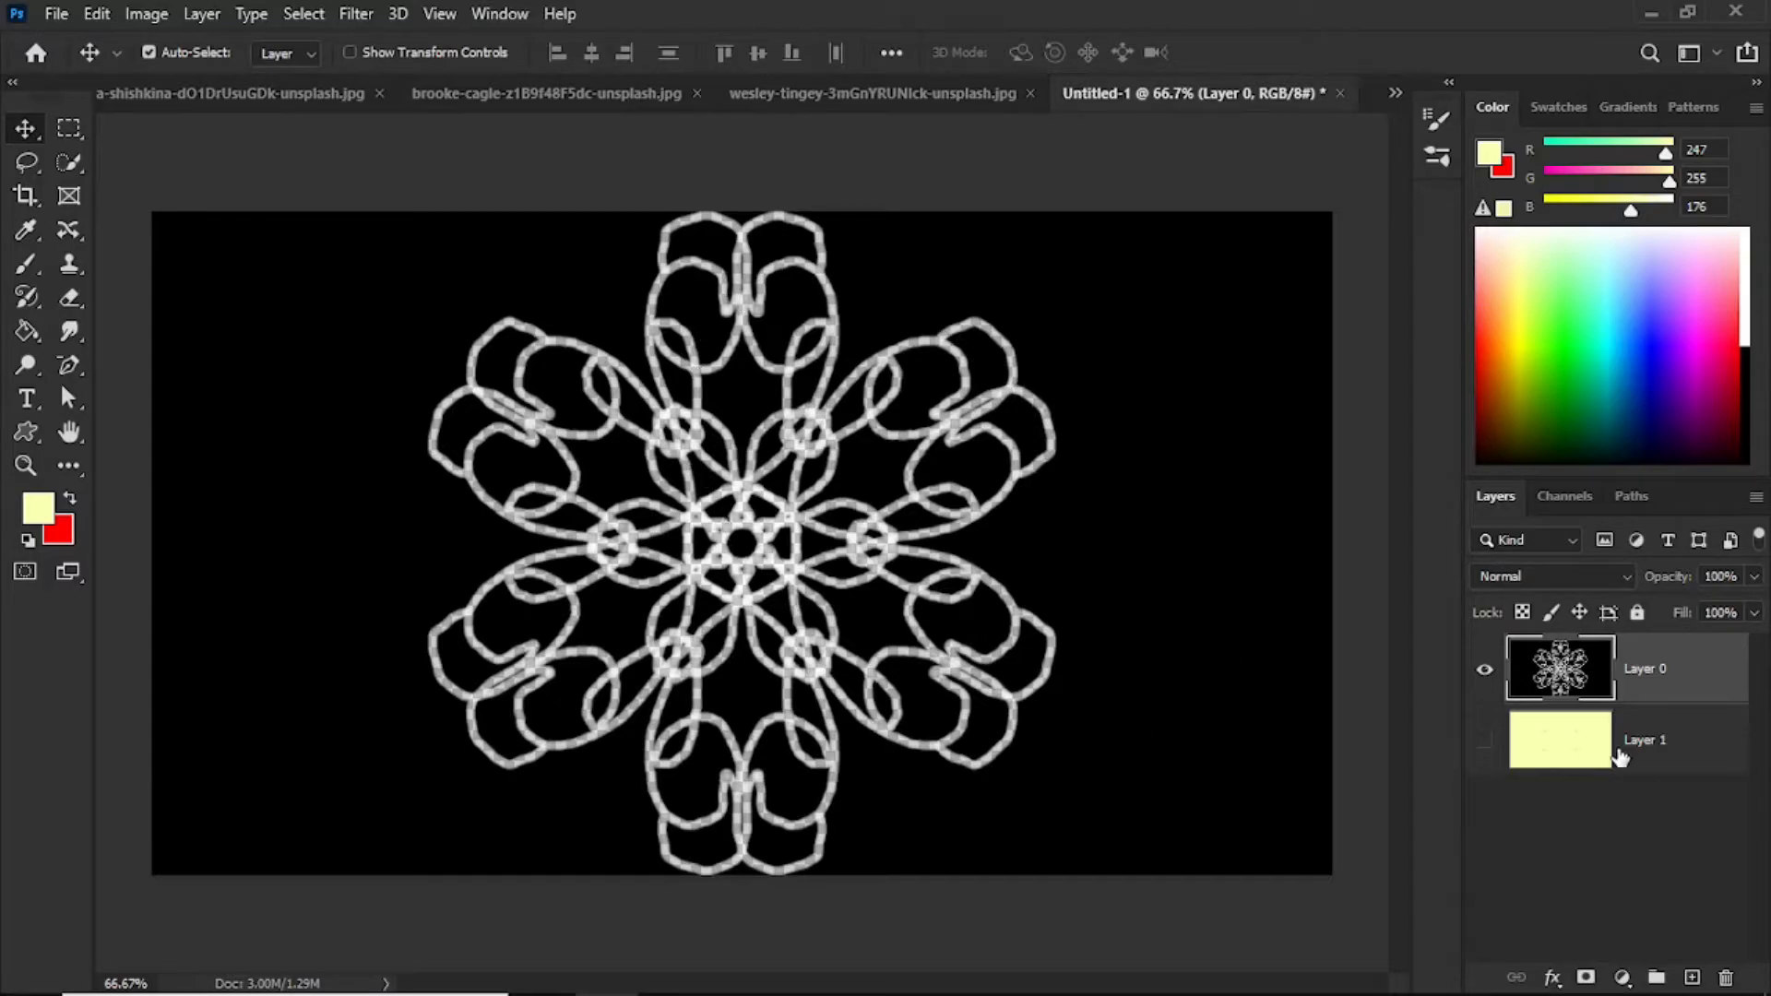
mouse_move(1226, 462)
left_mouse_down()
mouse_move(1012, 474)
mouse_move(1230, 452)
left_mouse_up()
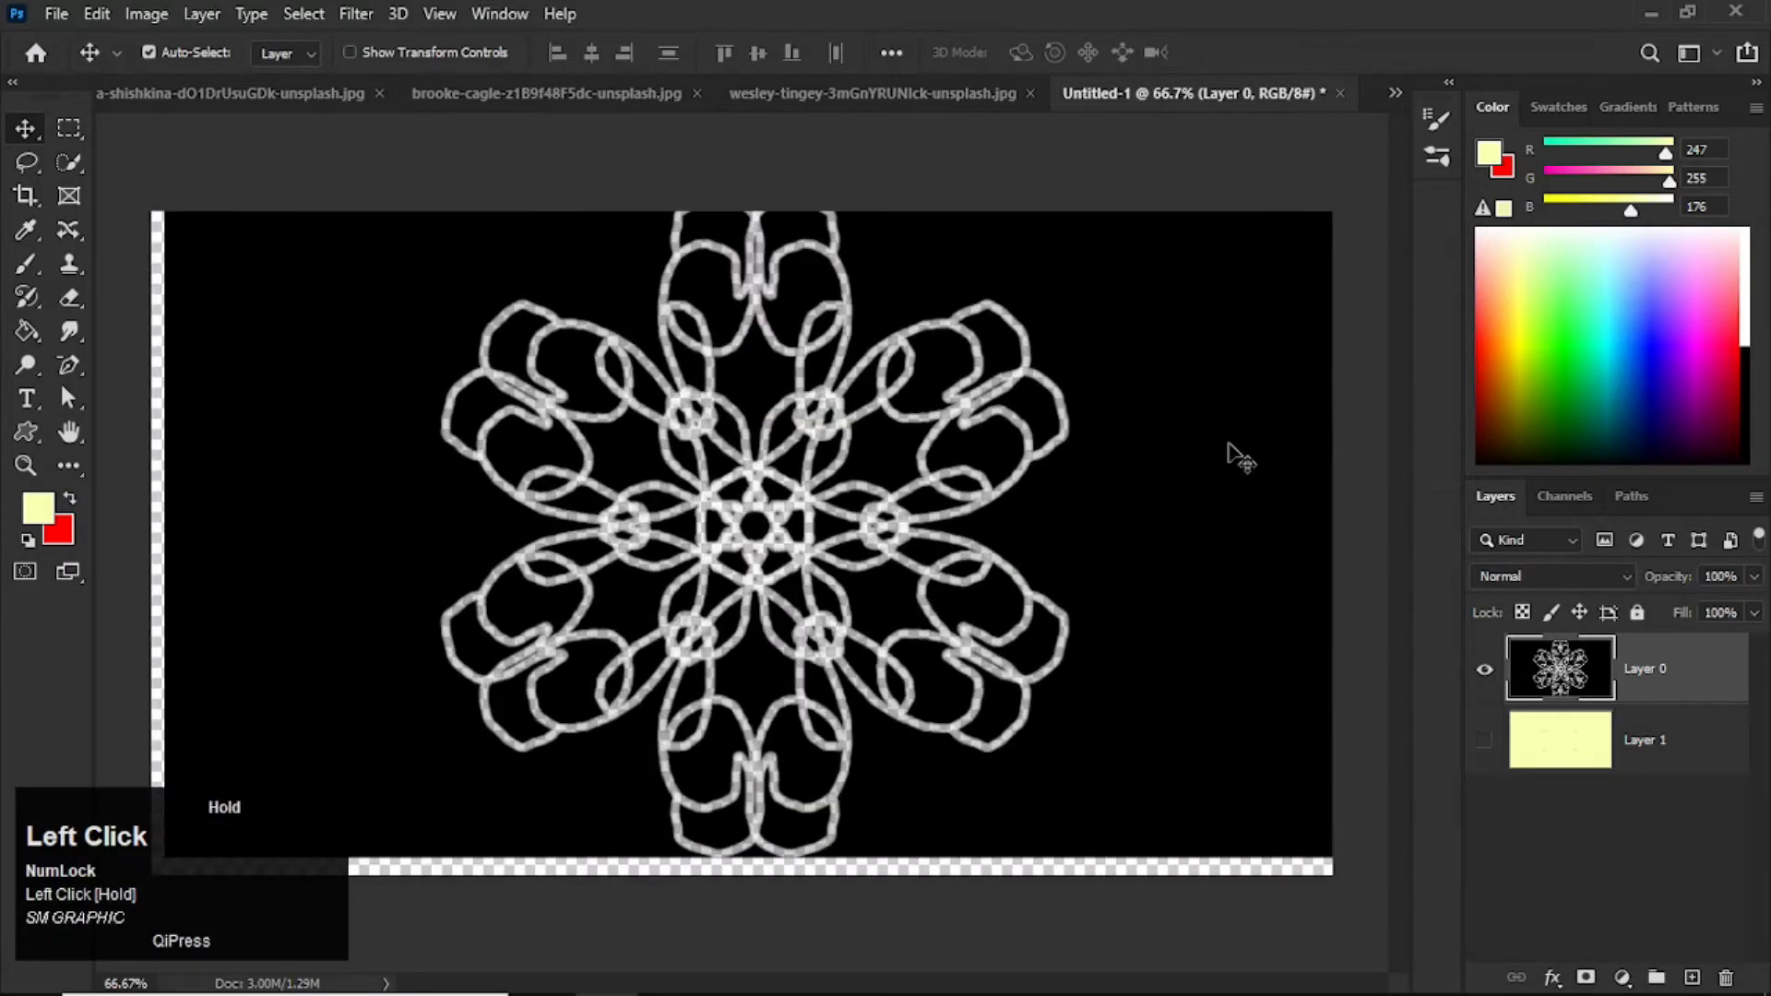
key("ctrl+z")
left_click(1484, 744)
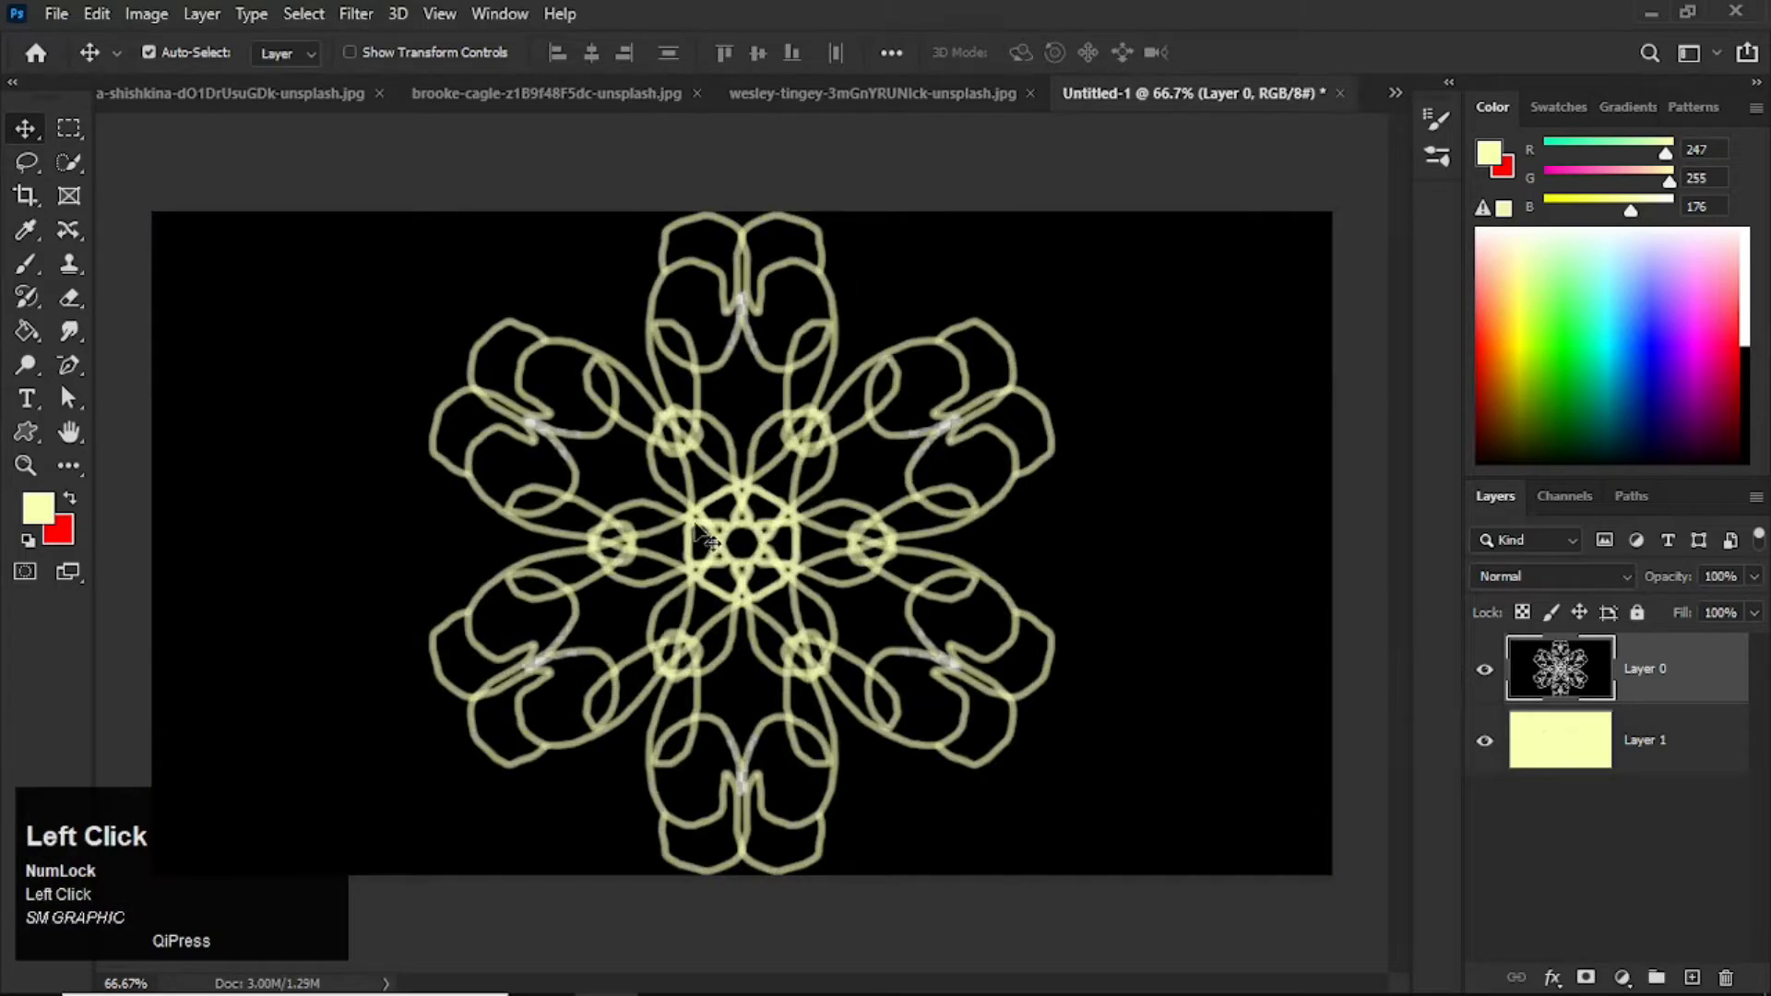
Return to the hill photo document and turn off symmetry for the Eraser Tool.
left_click(268, 94)
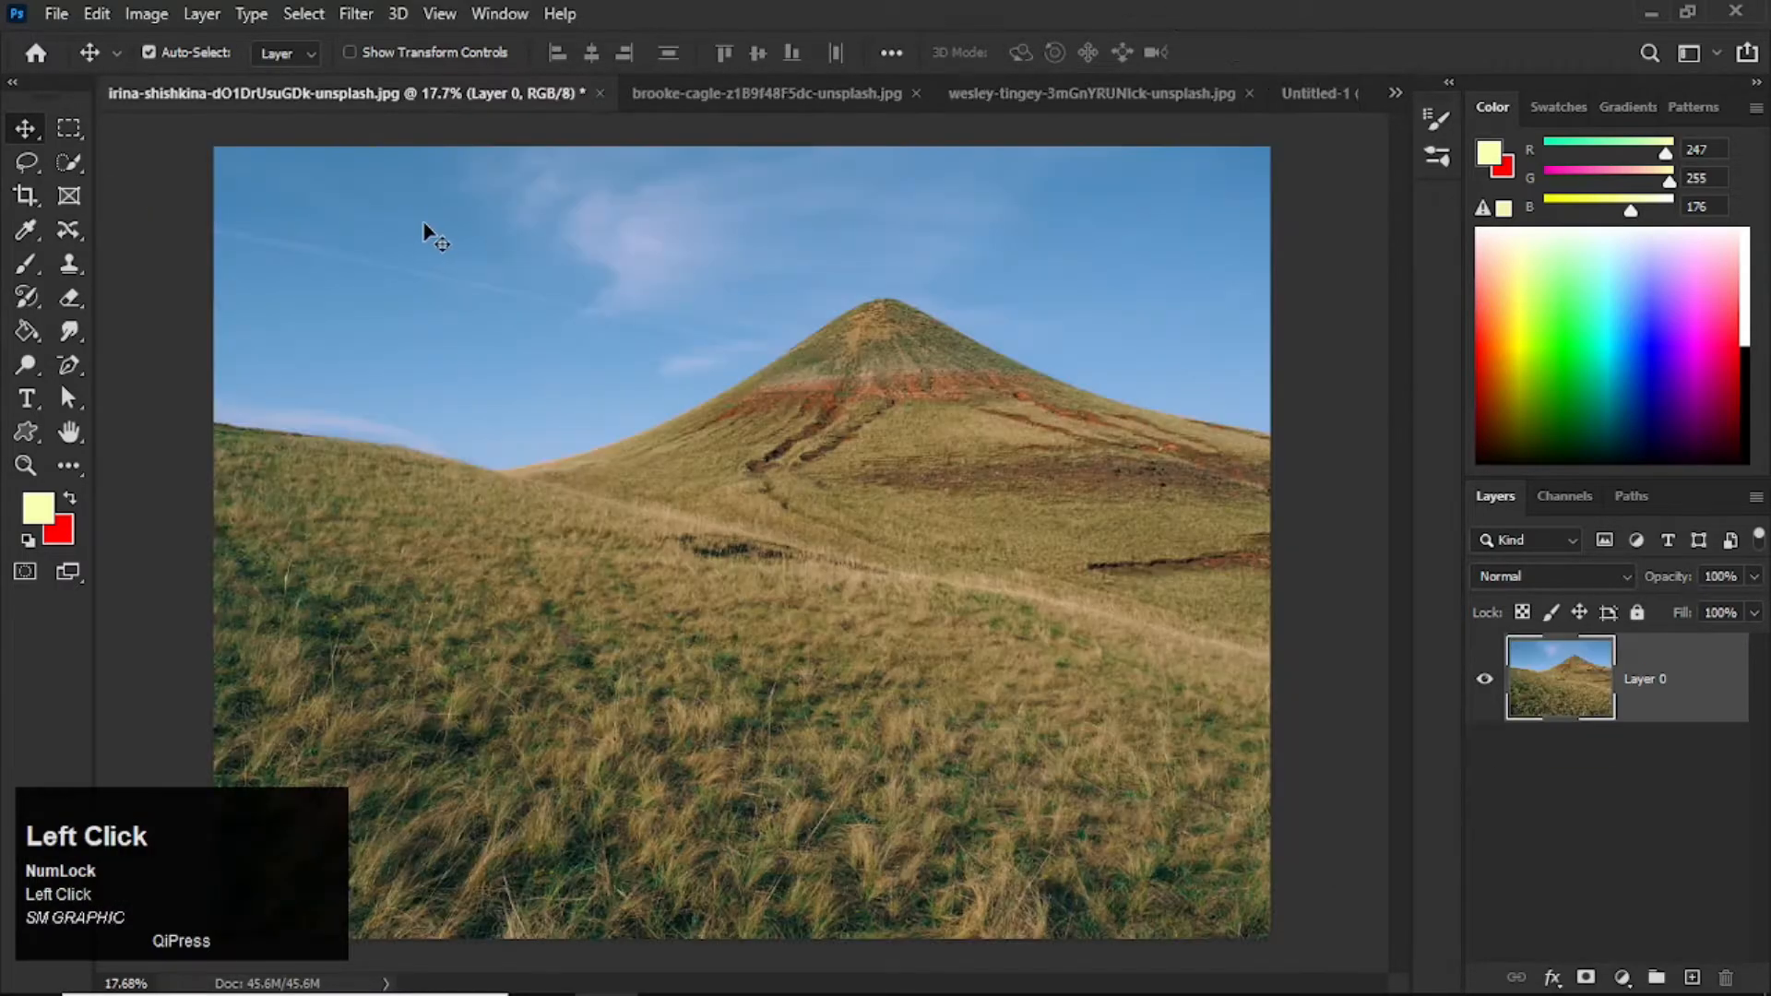
left_click(73, 304)
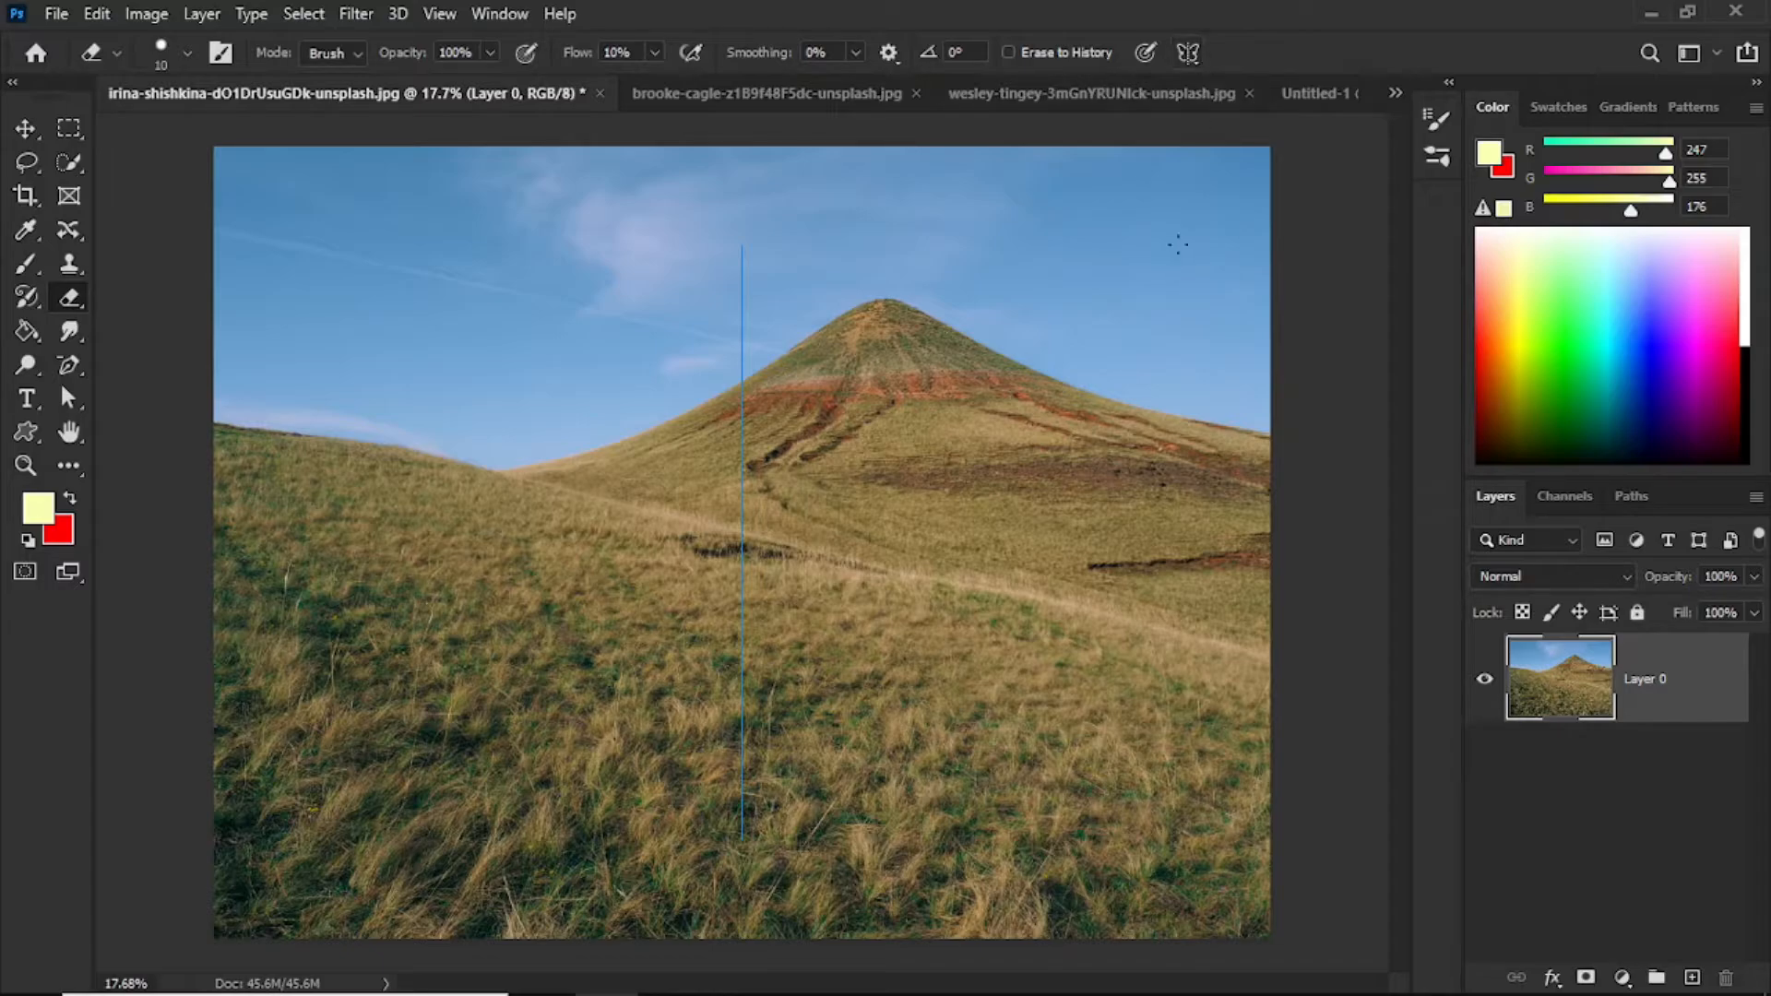
left_click(1190, 56)
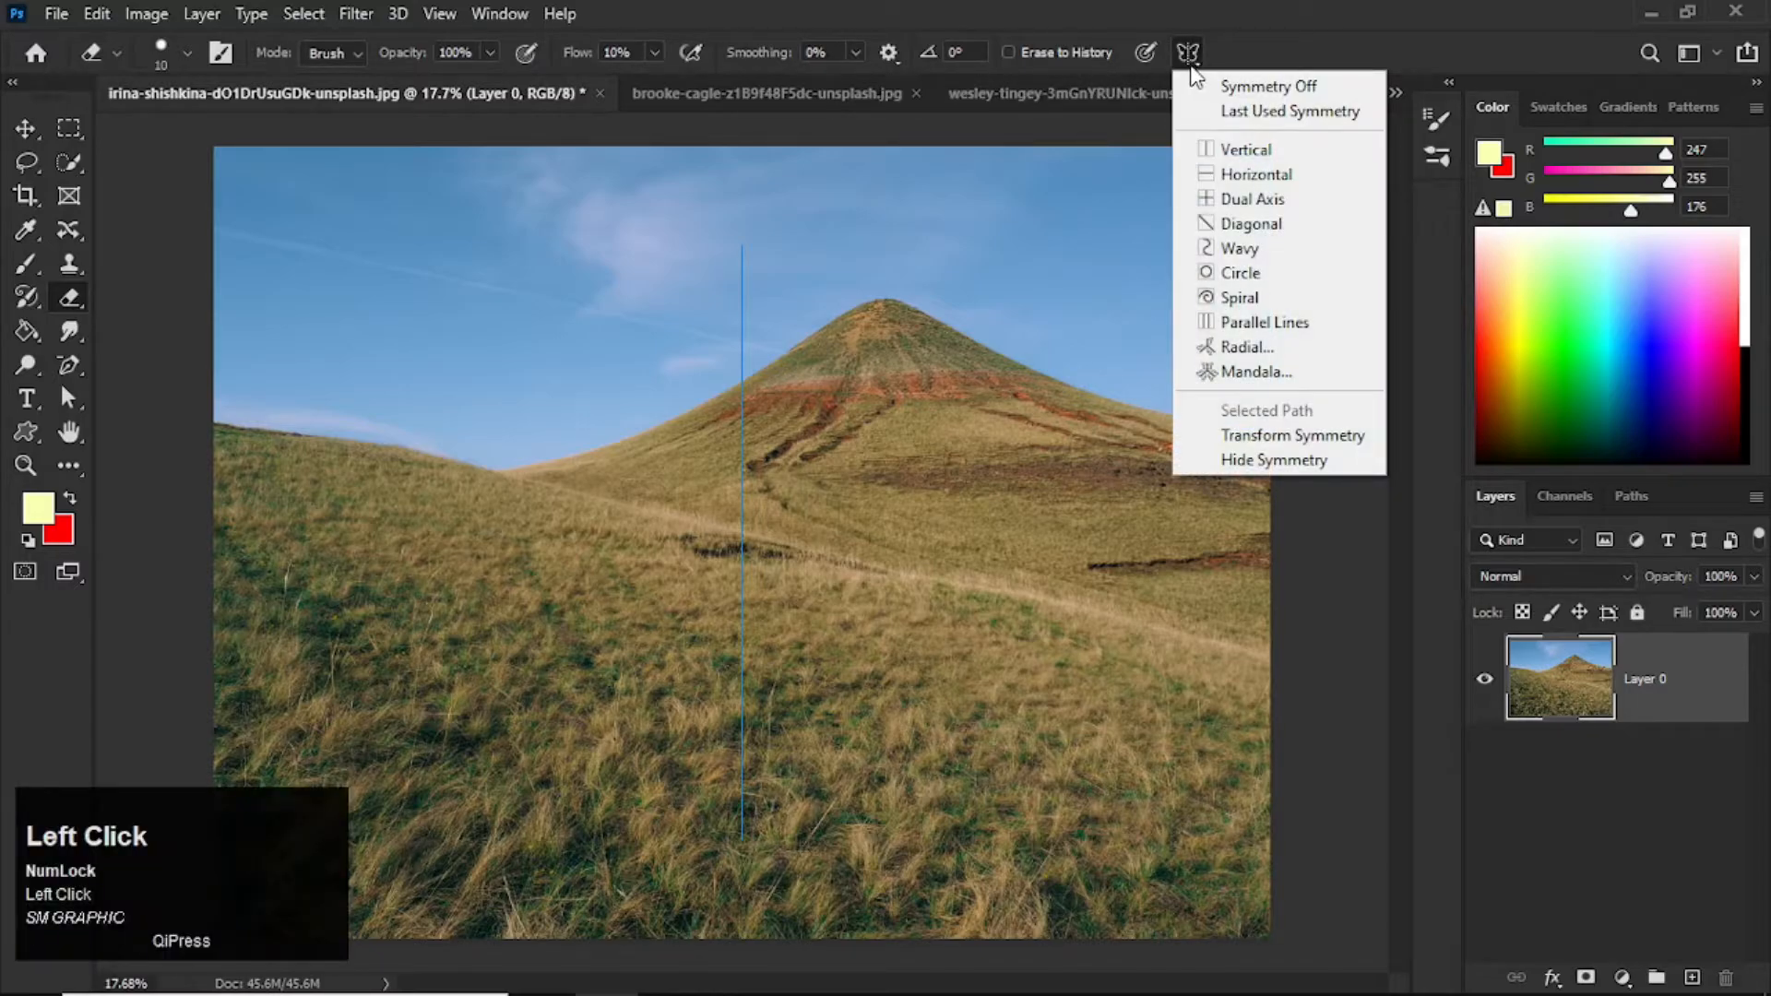
left_click(1323, 87)
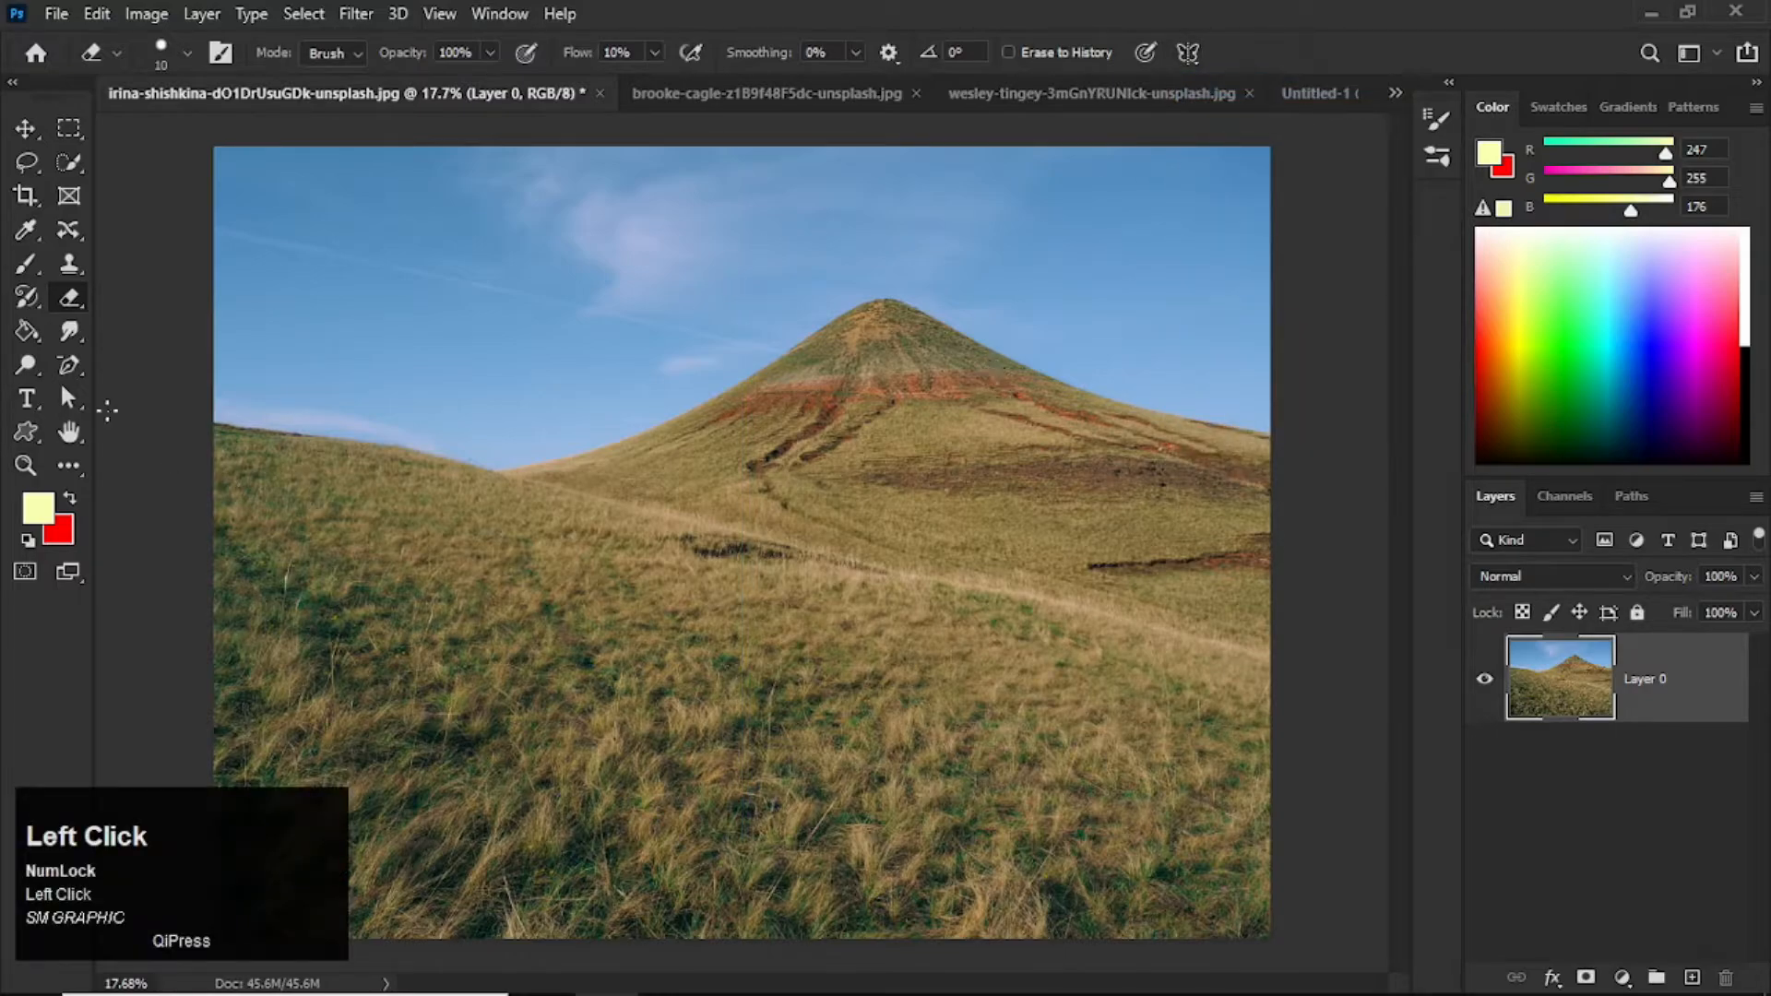
Switch to the Magic Eraser Tool and turn on its Contiguous option.
left_click(79, 299)
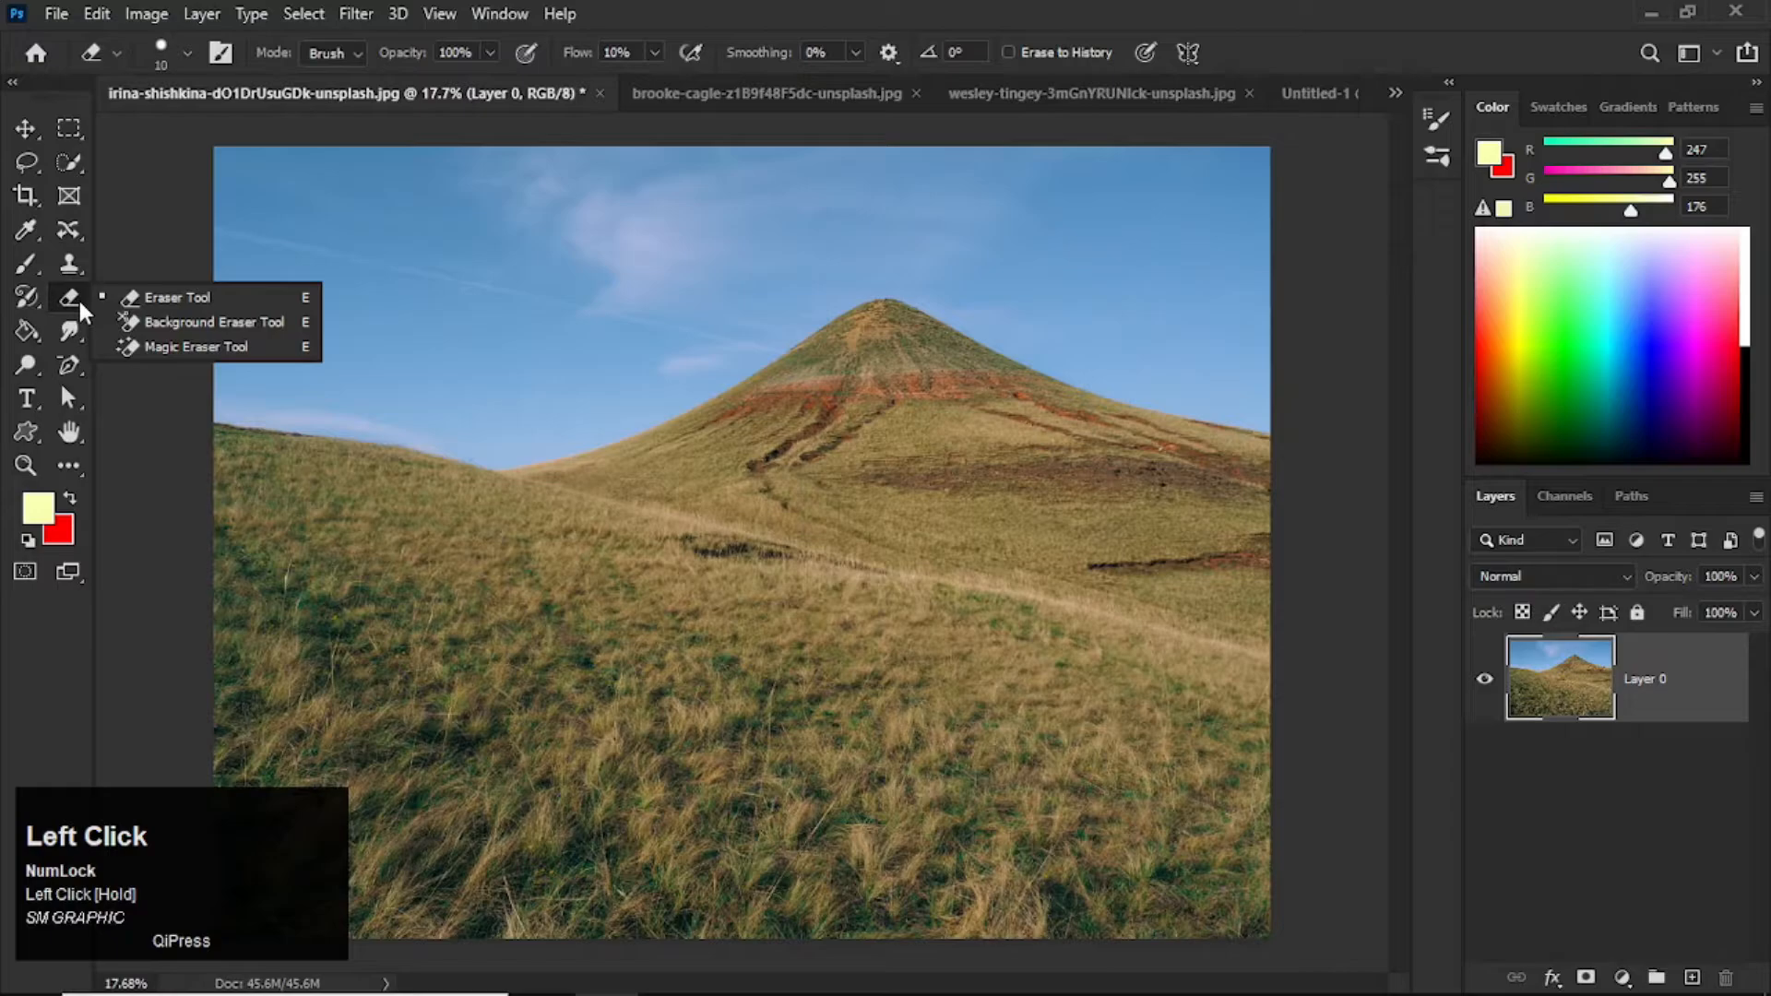
left_click(233, 349)
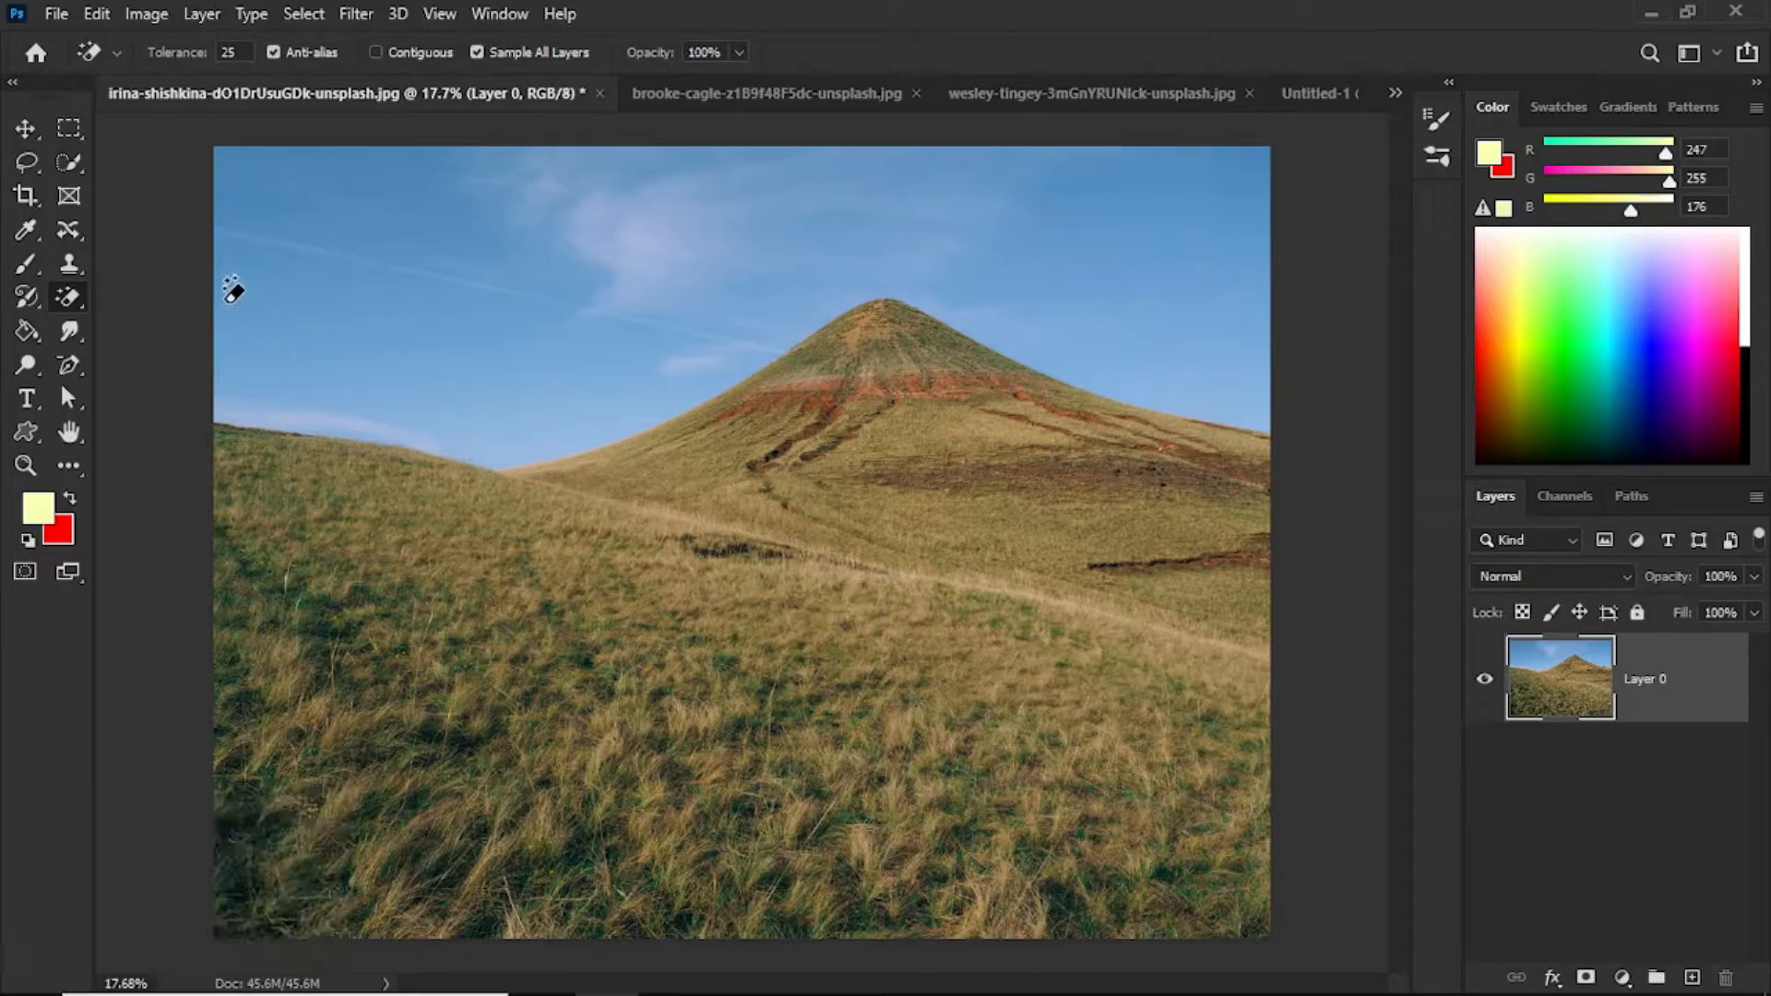
left_click(69, 162)
left_click(893, 11)
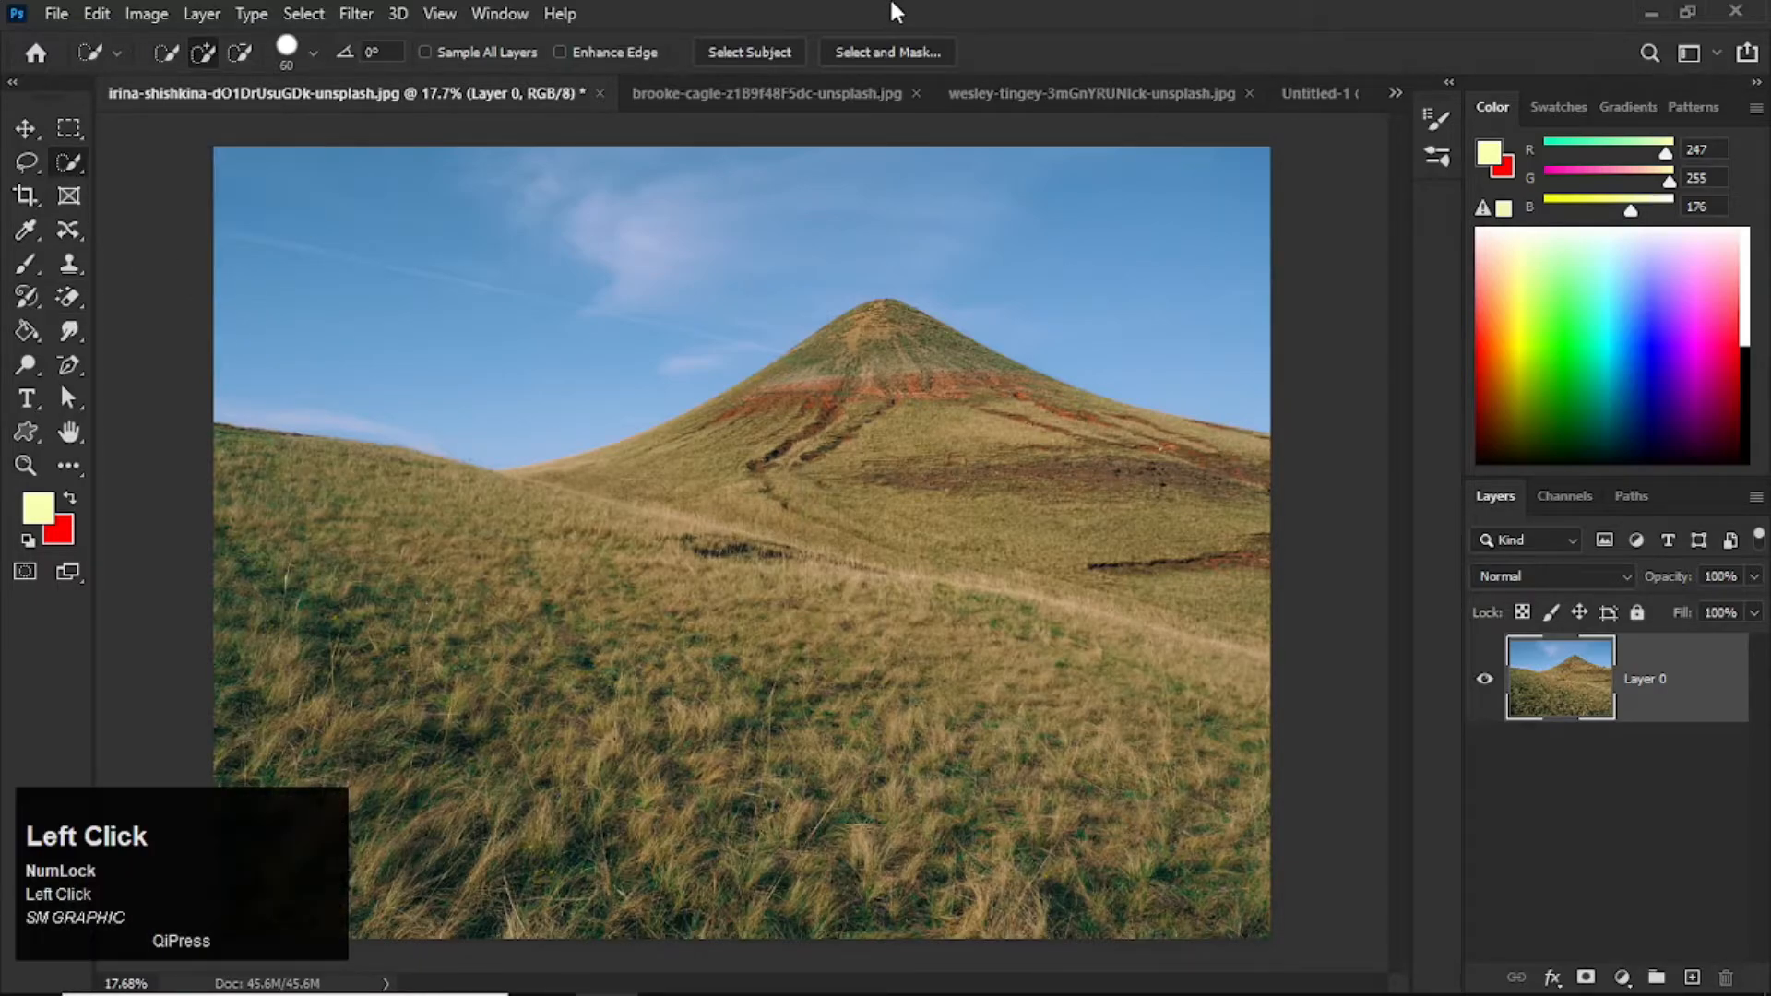
left_click(72, 296)
scroll(285, 158, "up", 1)
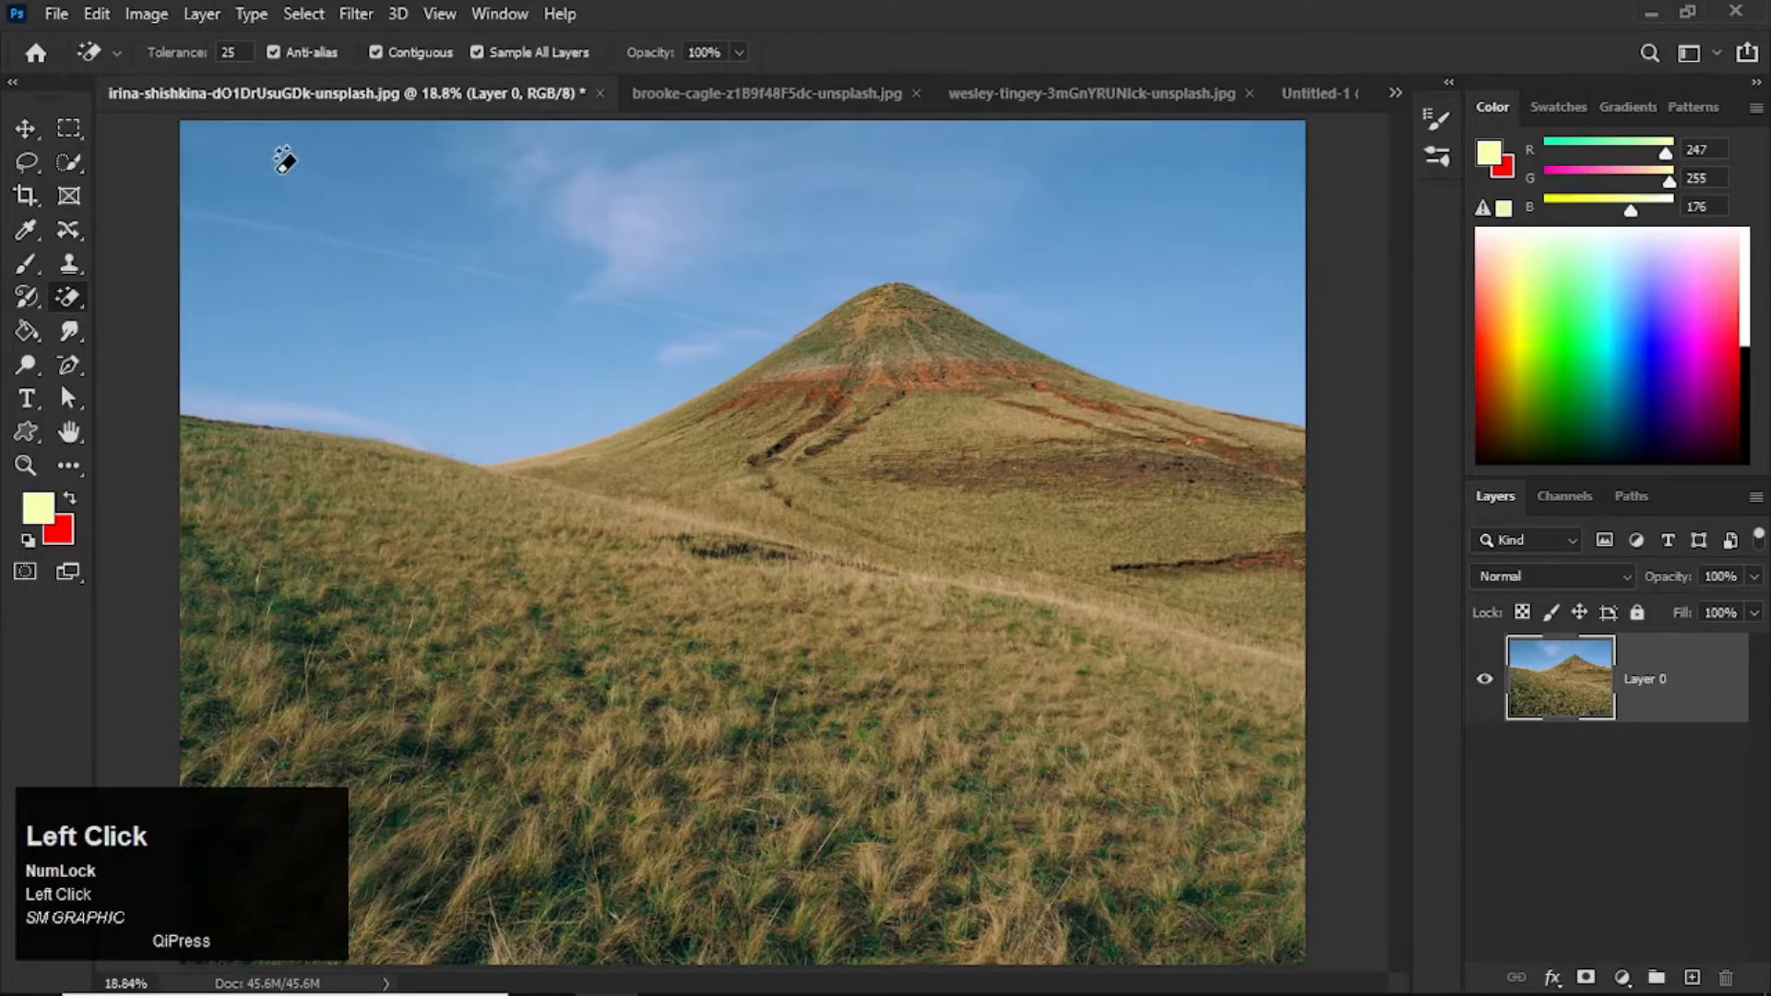
Compare erasing the upper-left sky with the Magic Eraser at Tolerance 25 and at Tolerance 50, undoing each result.
left_click(221, 230)
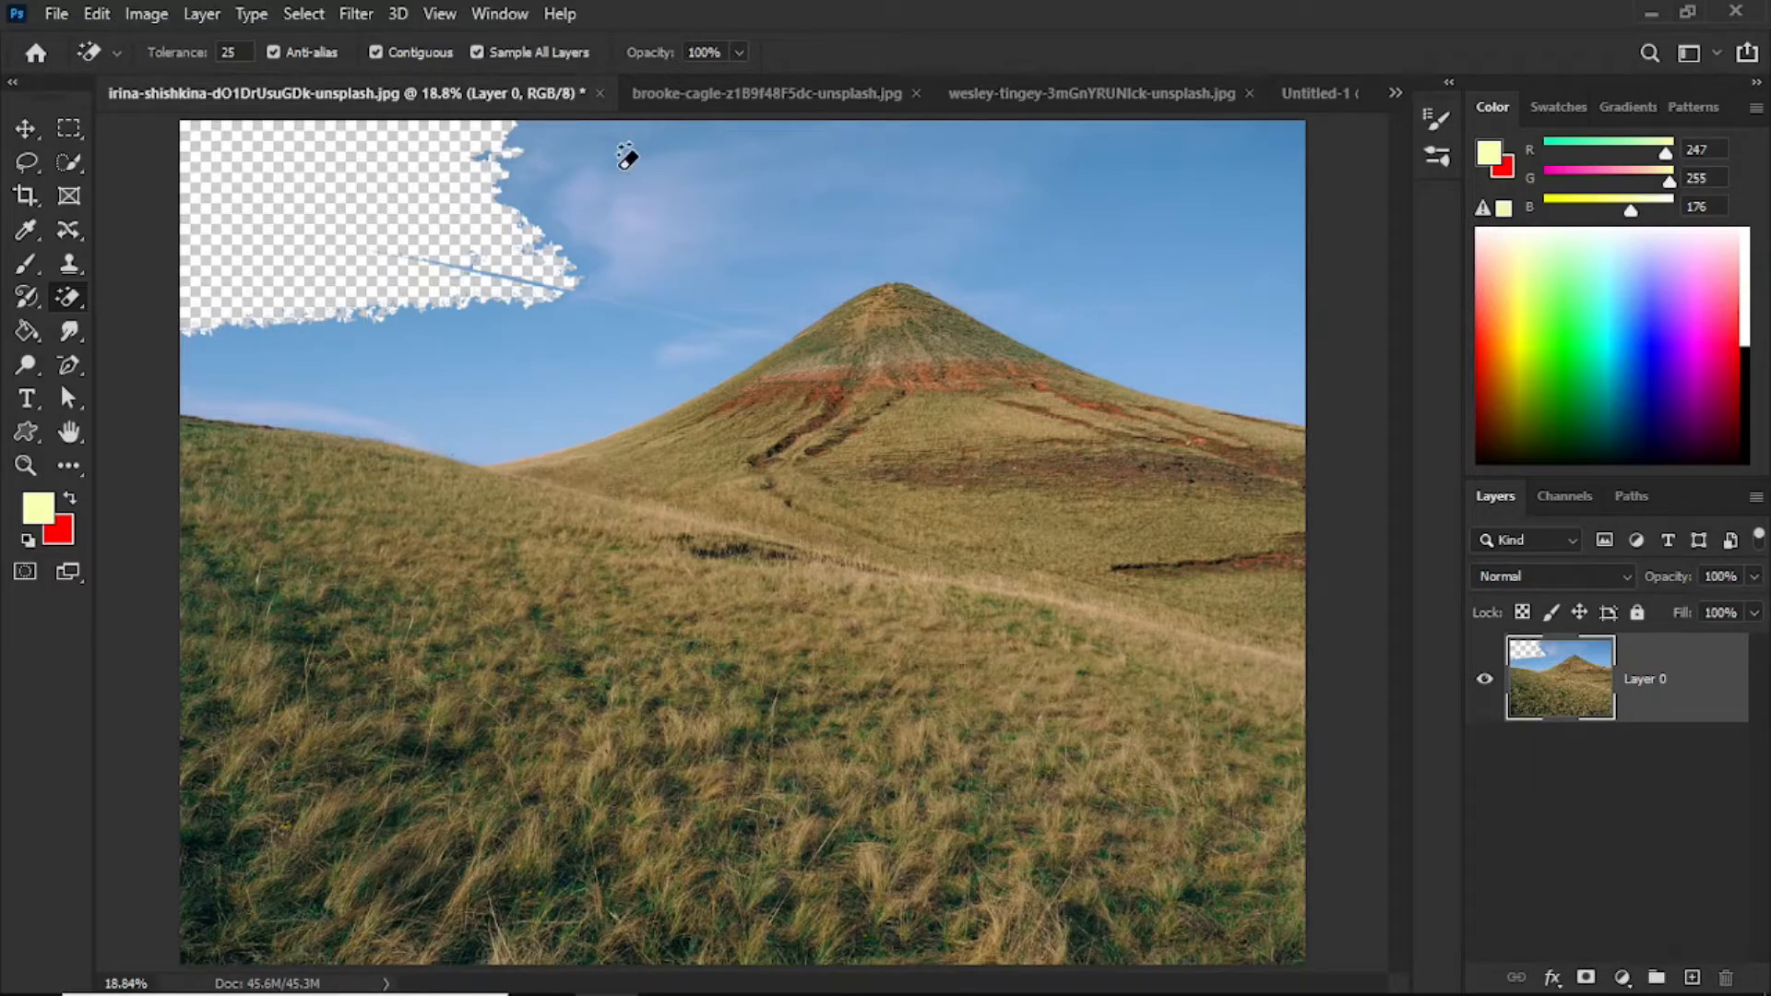
left_click(231, 52)
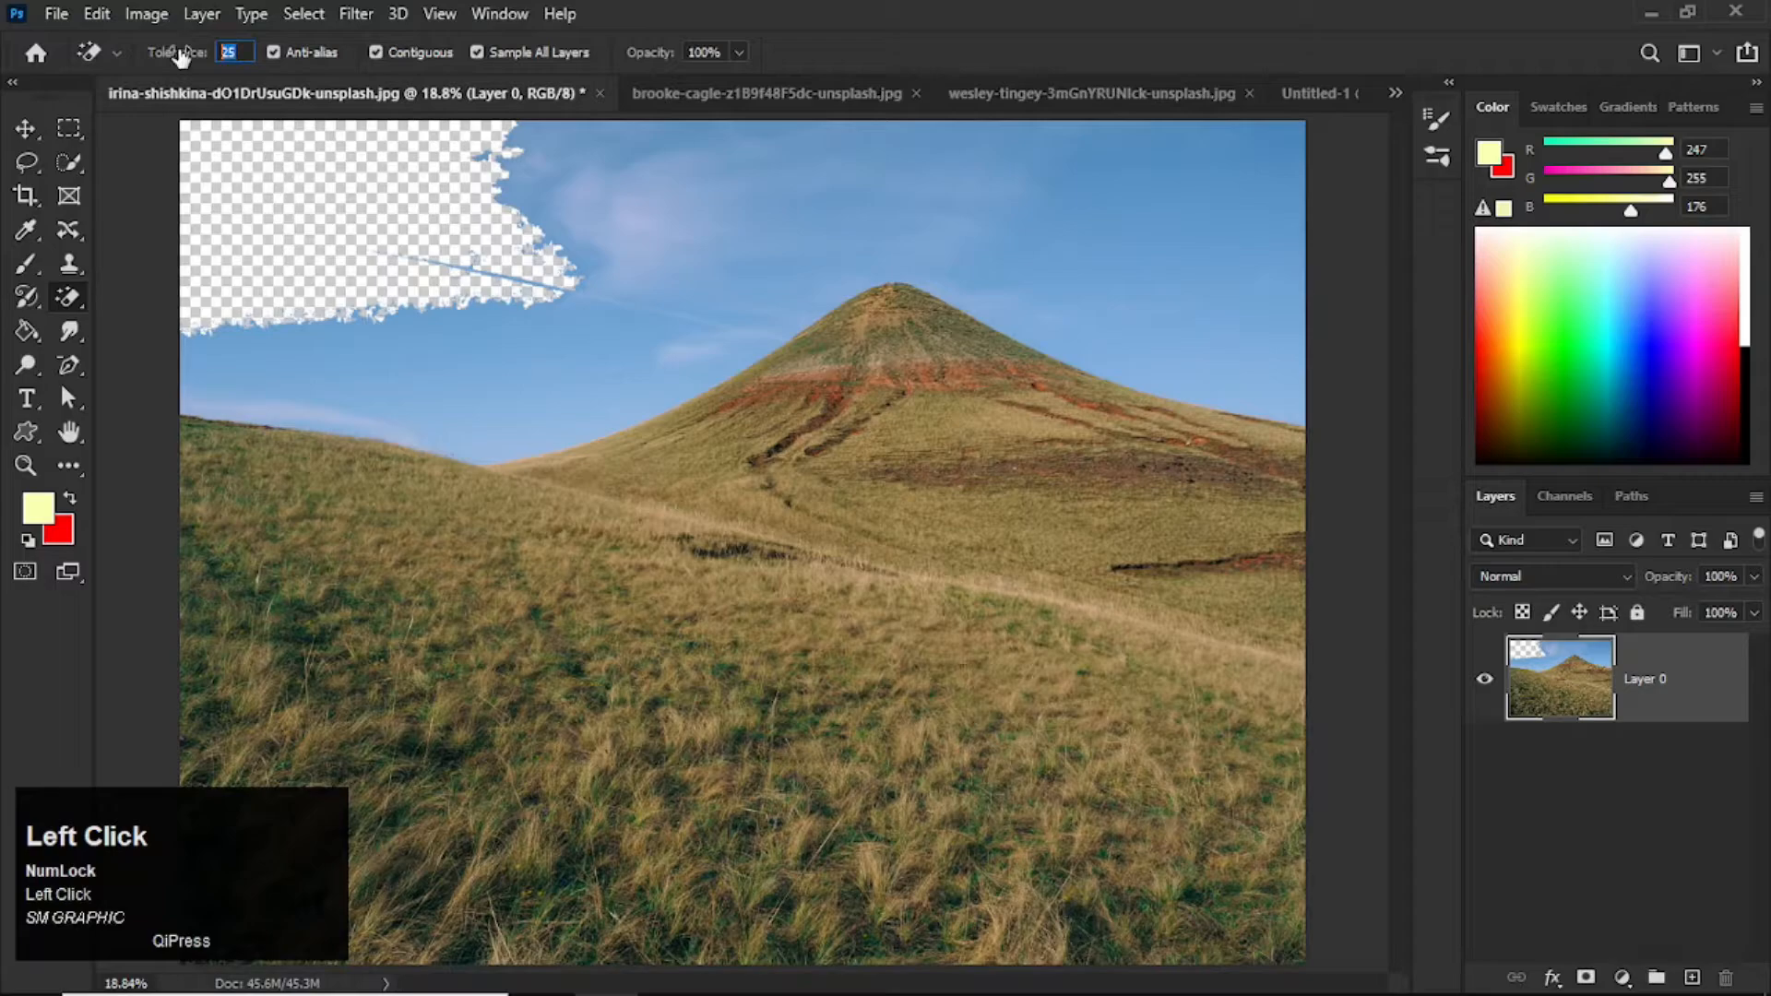
type("50")
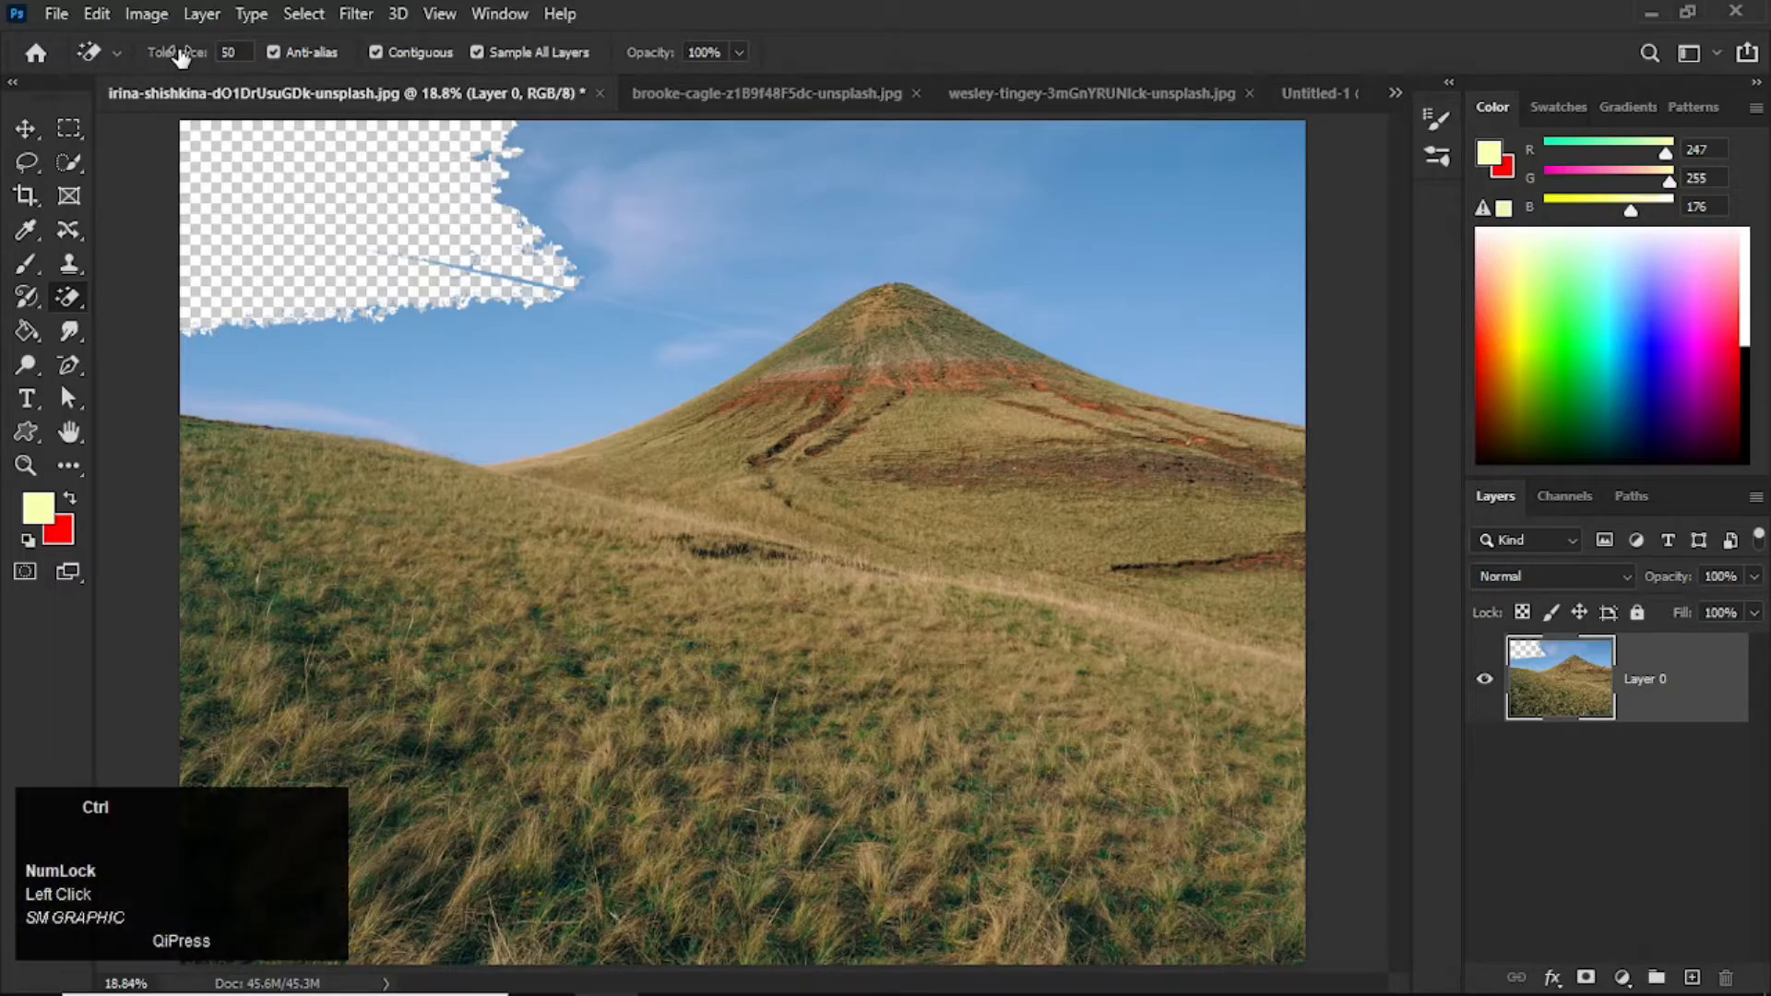
key("ctrl+z")
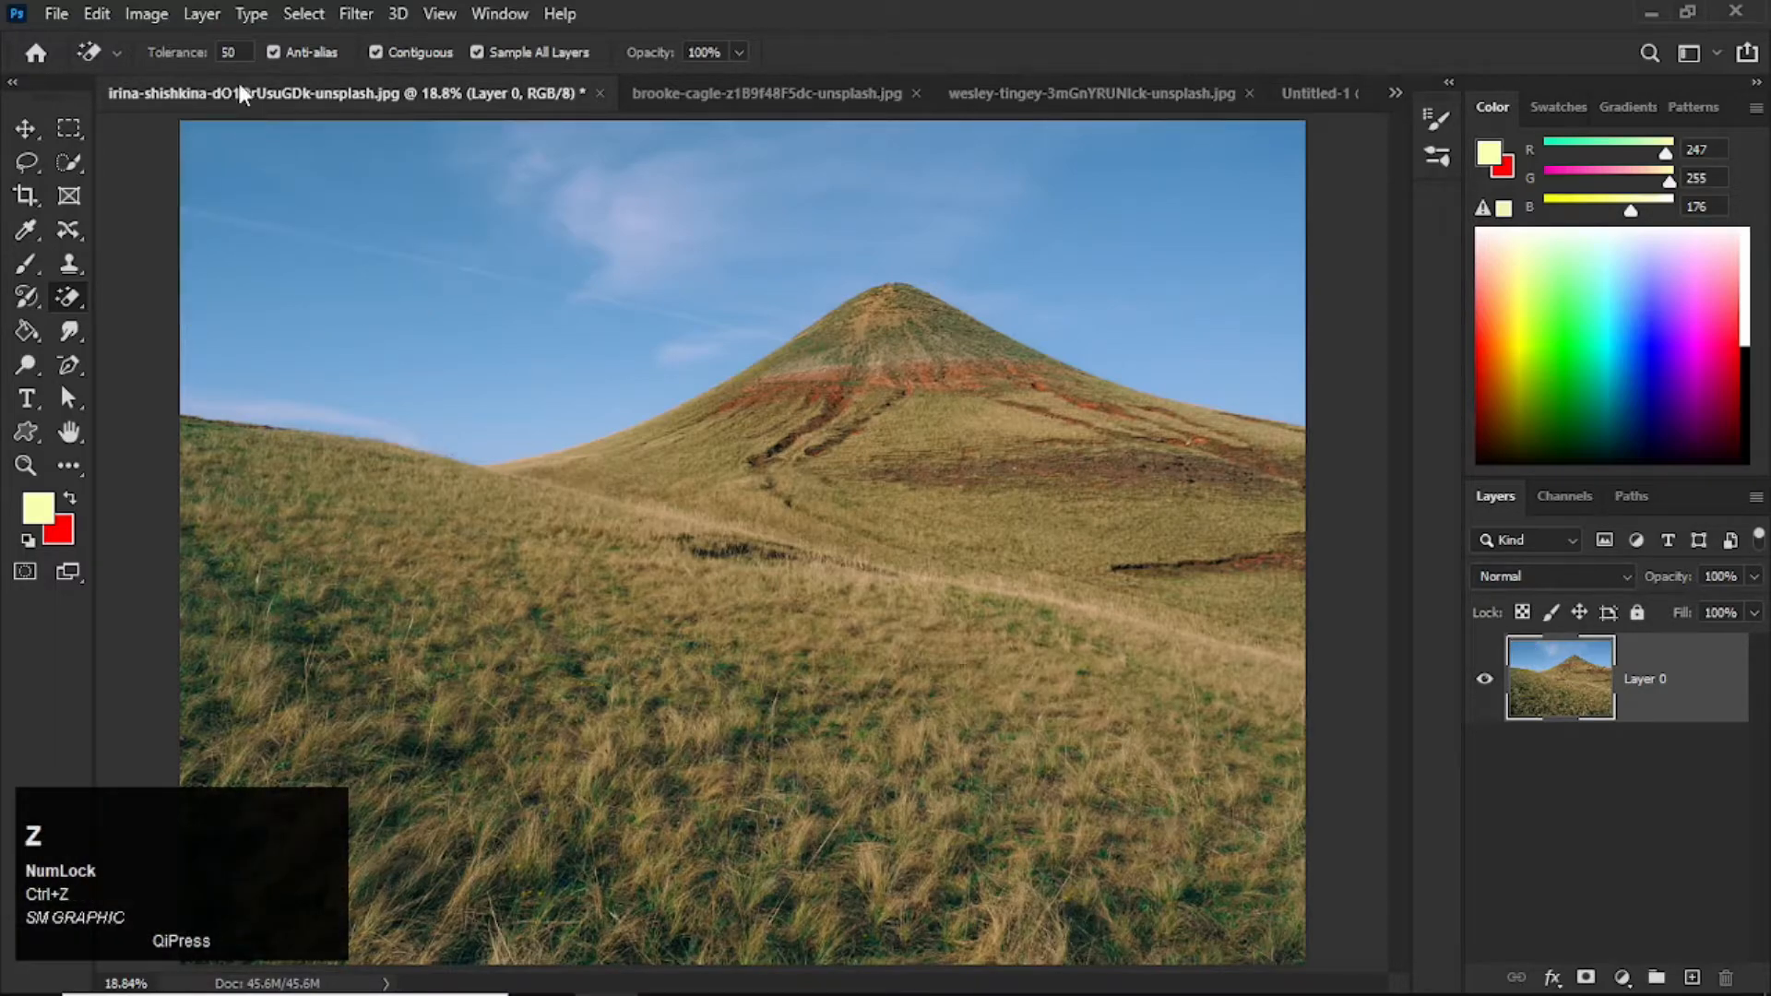
left_click(301, 153)
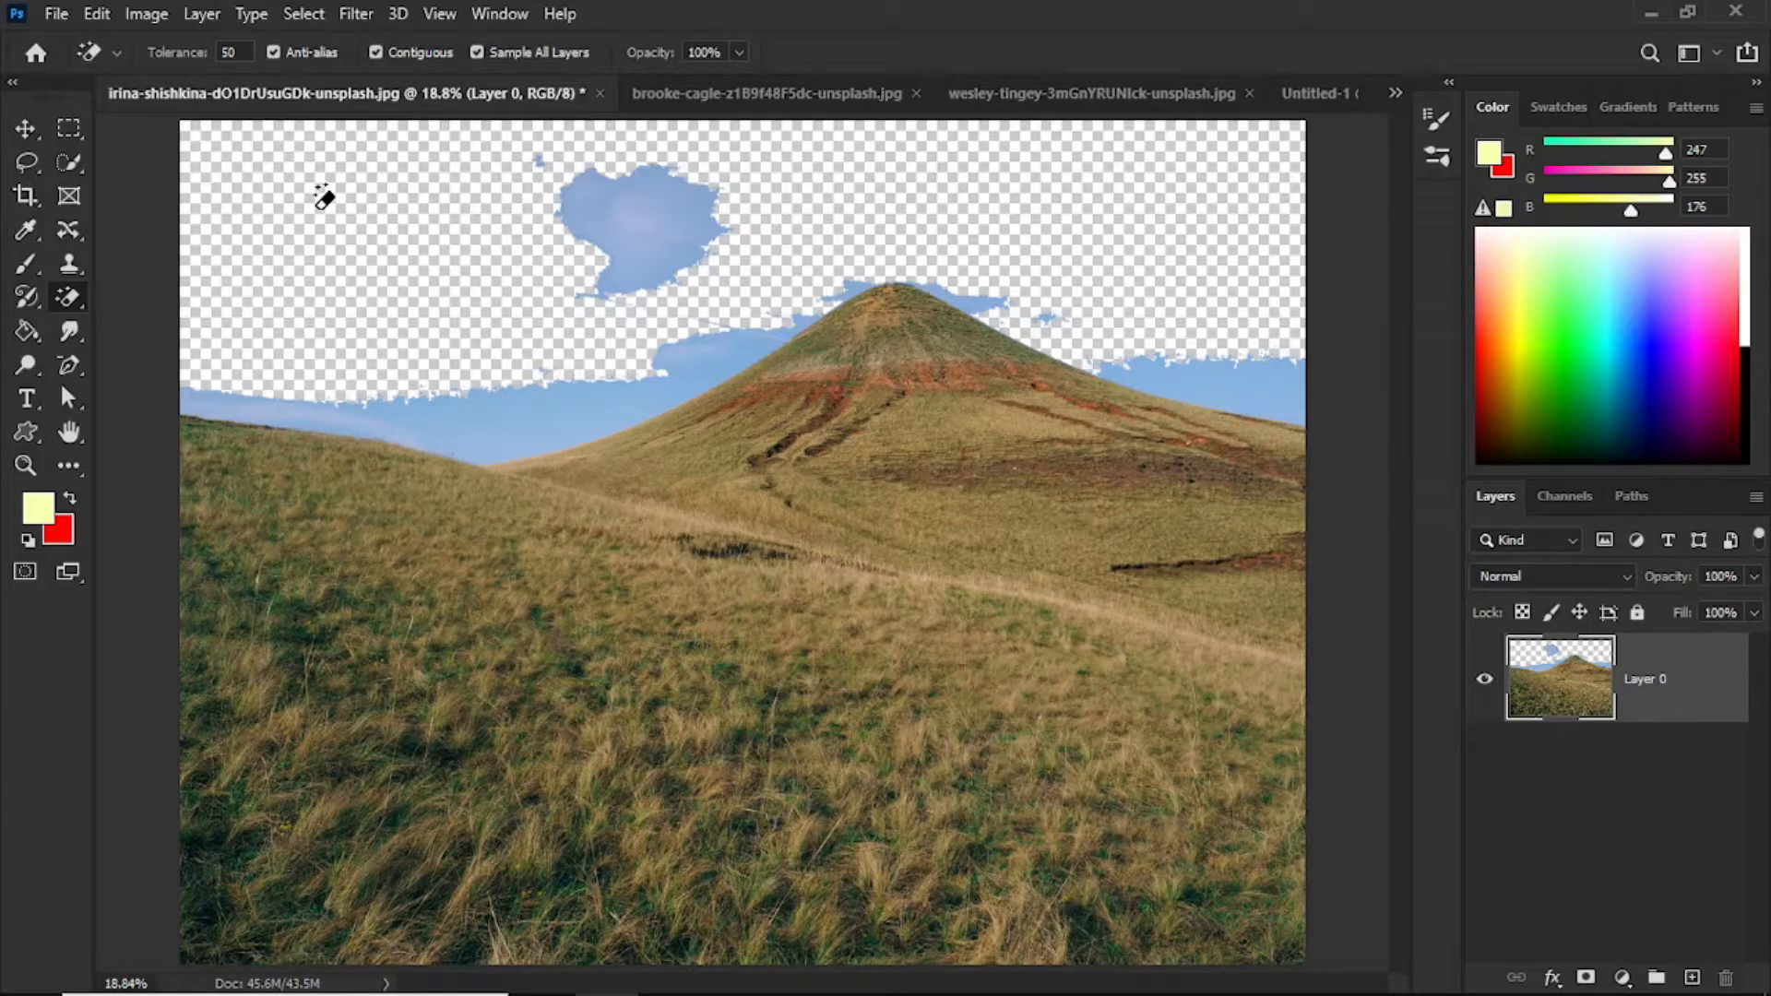
key("ctrl+z")
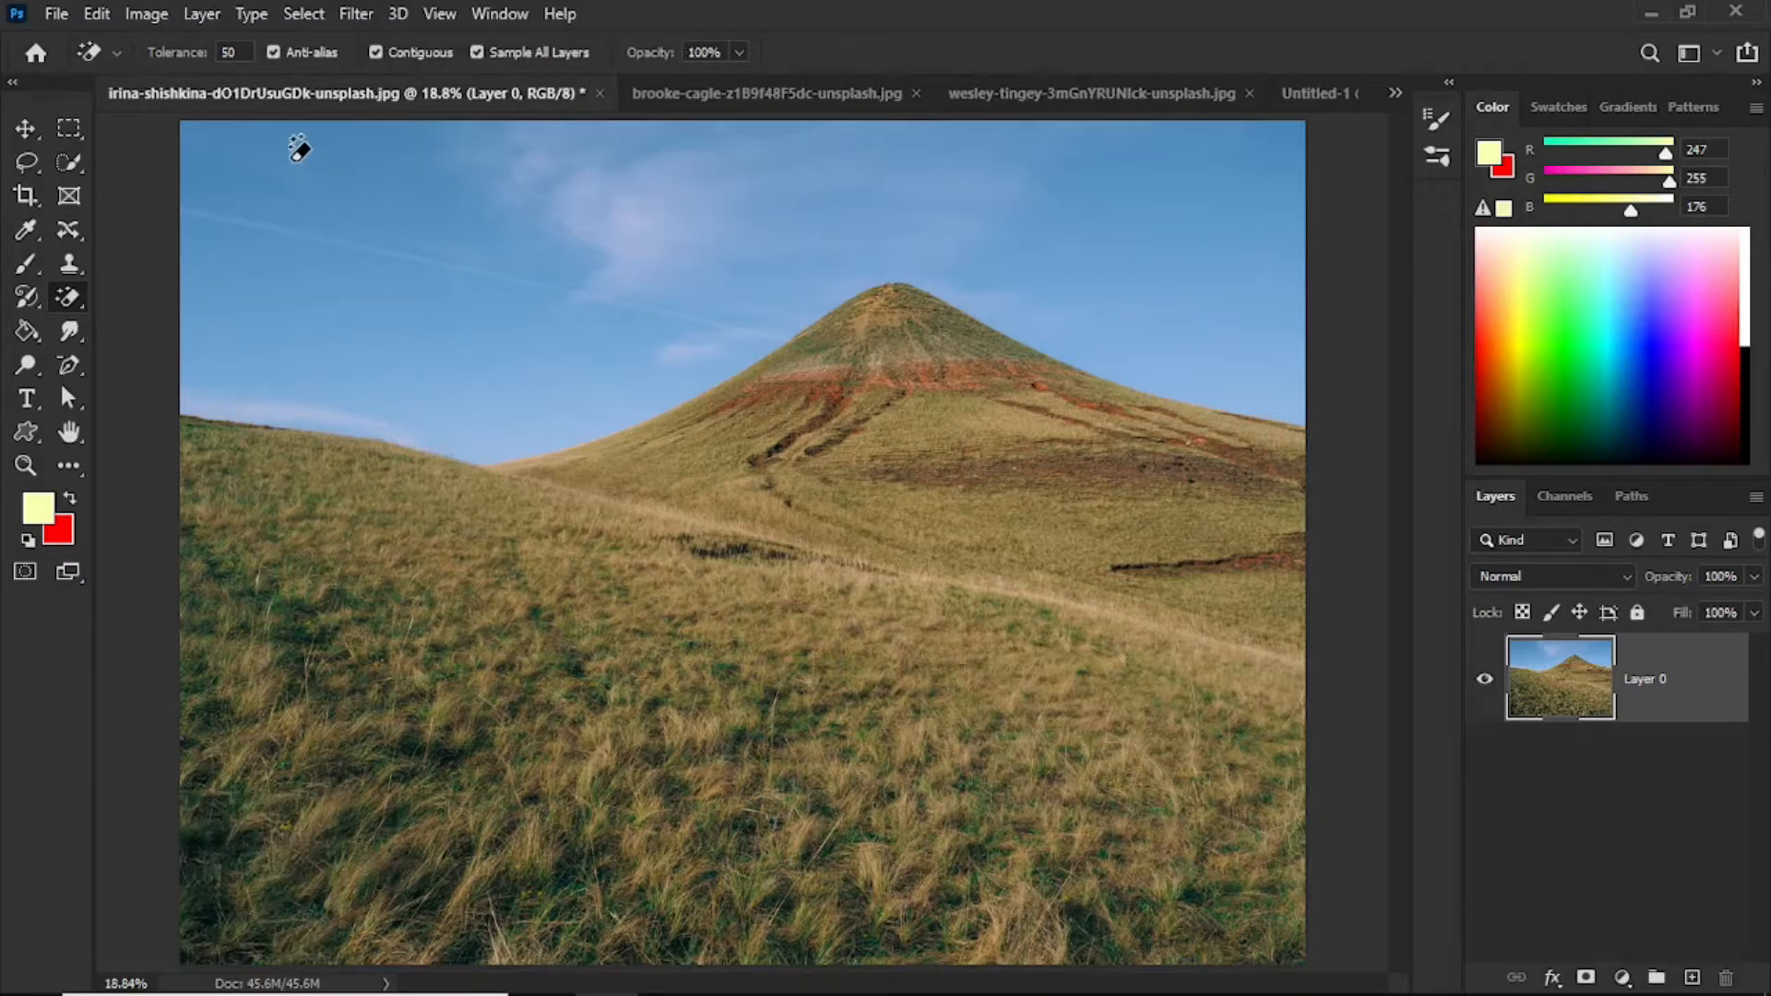
Set the Tolerance to 25, erase the upper-left sky with Anti-alias on to inspect its edge closely, and undo the erasure.
left_click(228, 52)
left_click(228, 48)
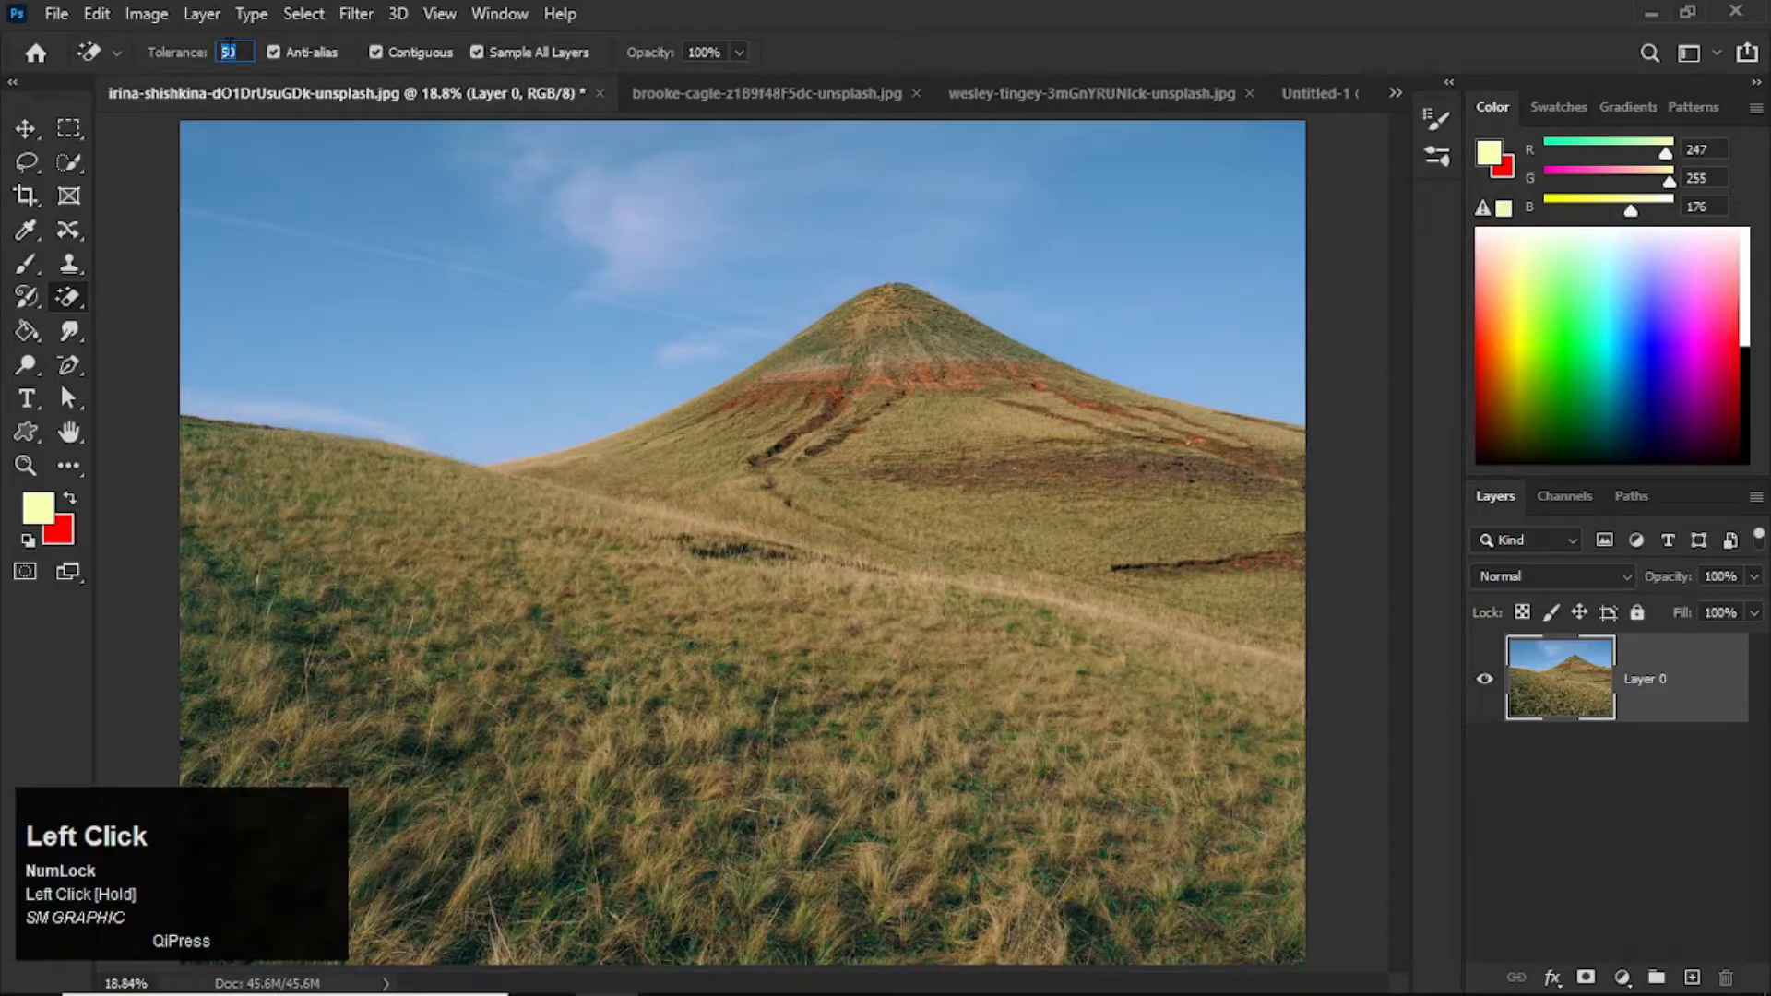
type("25")
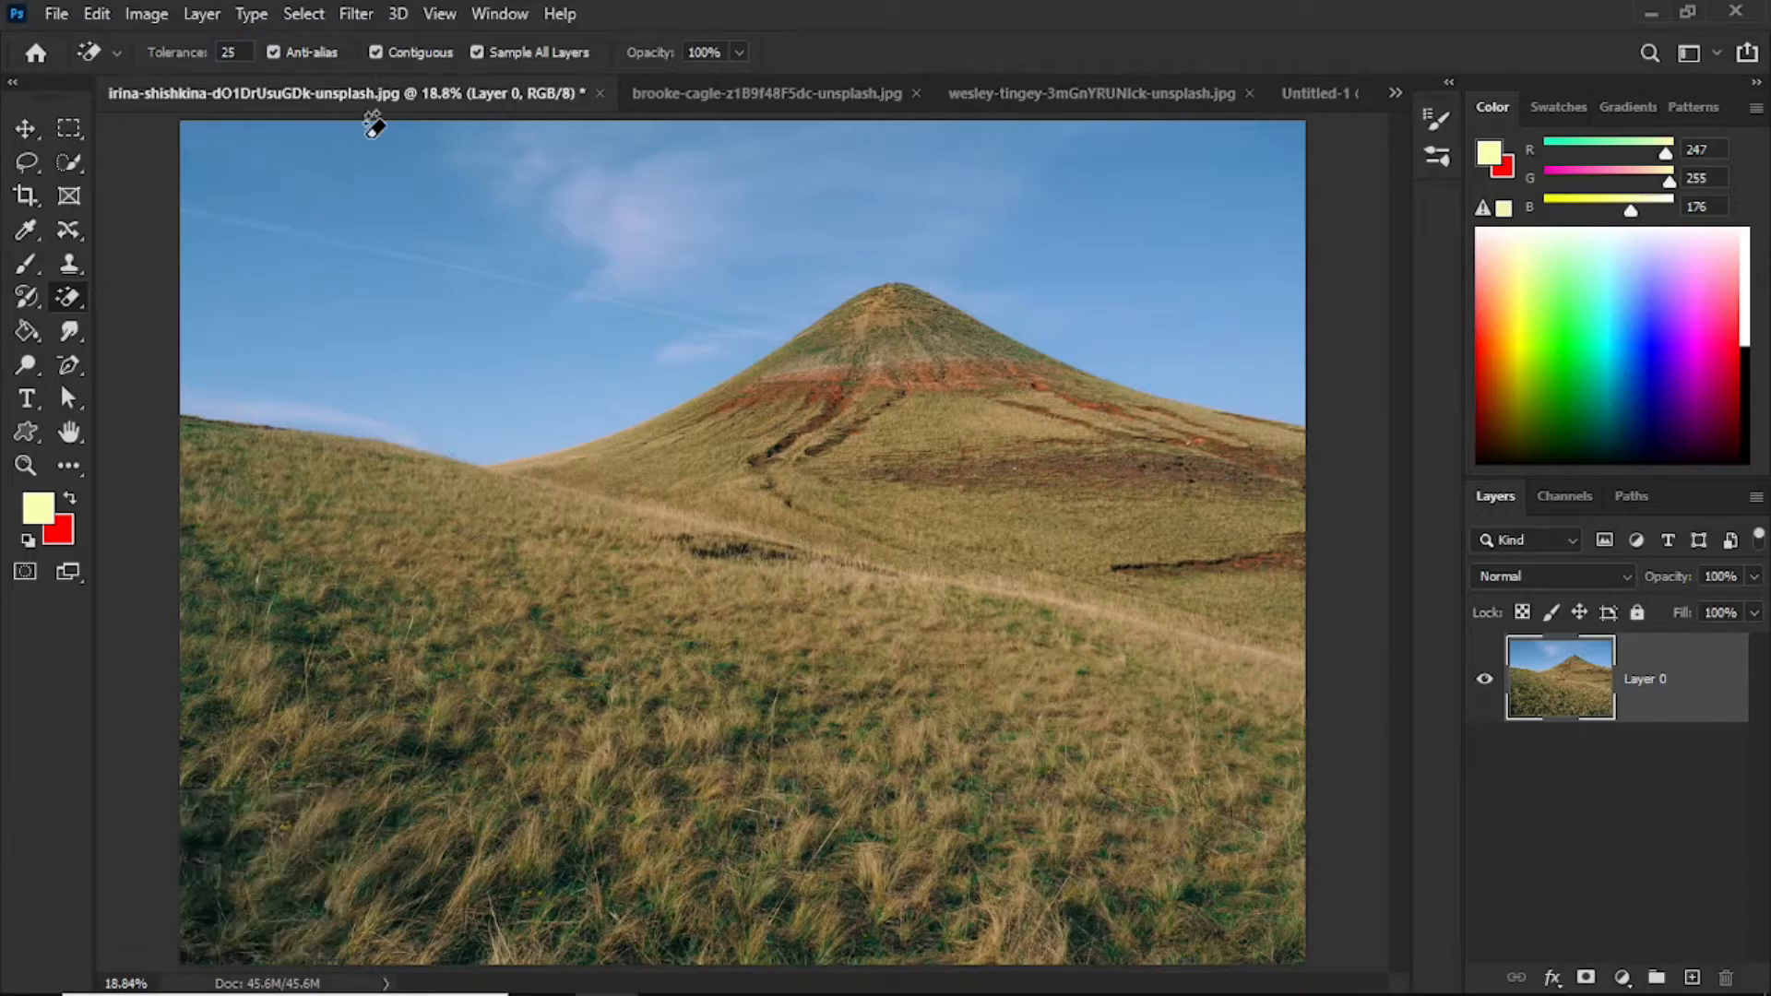
left_click(303, 171)
scroll(407, 227, "up", 10, "alt")
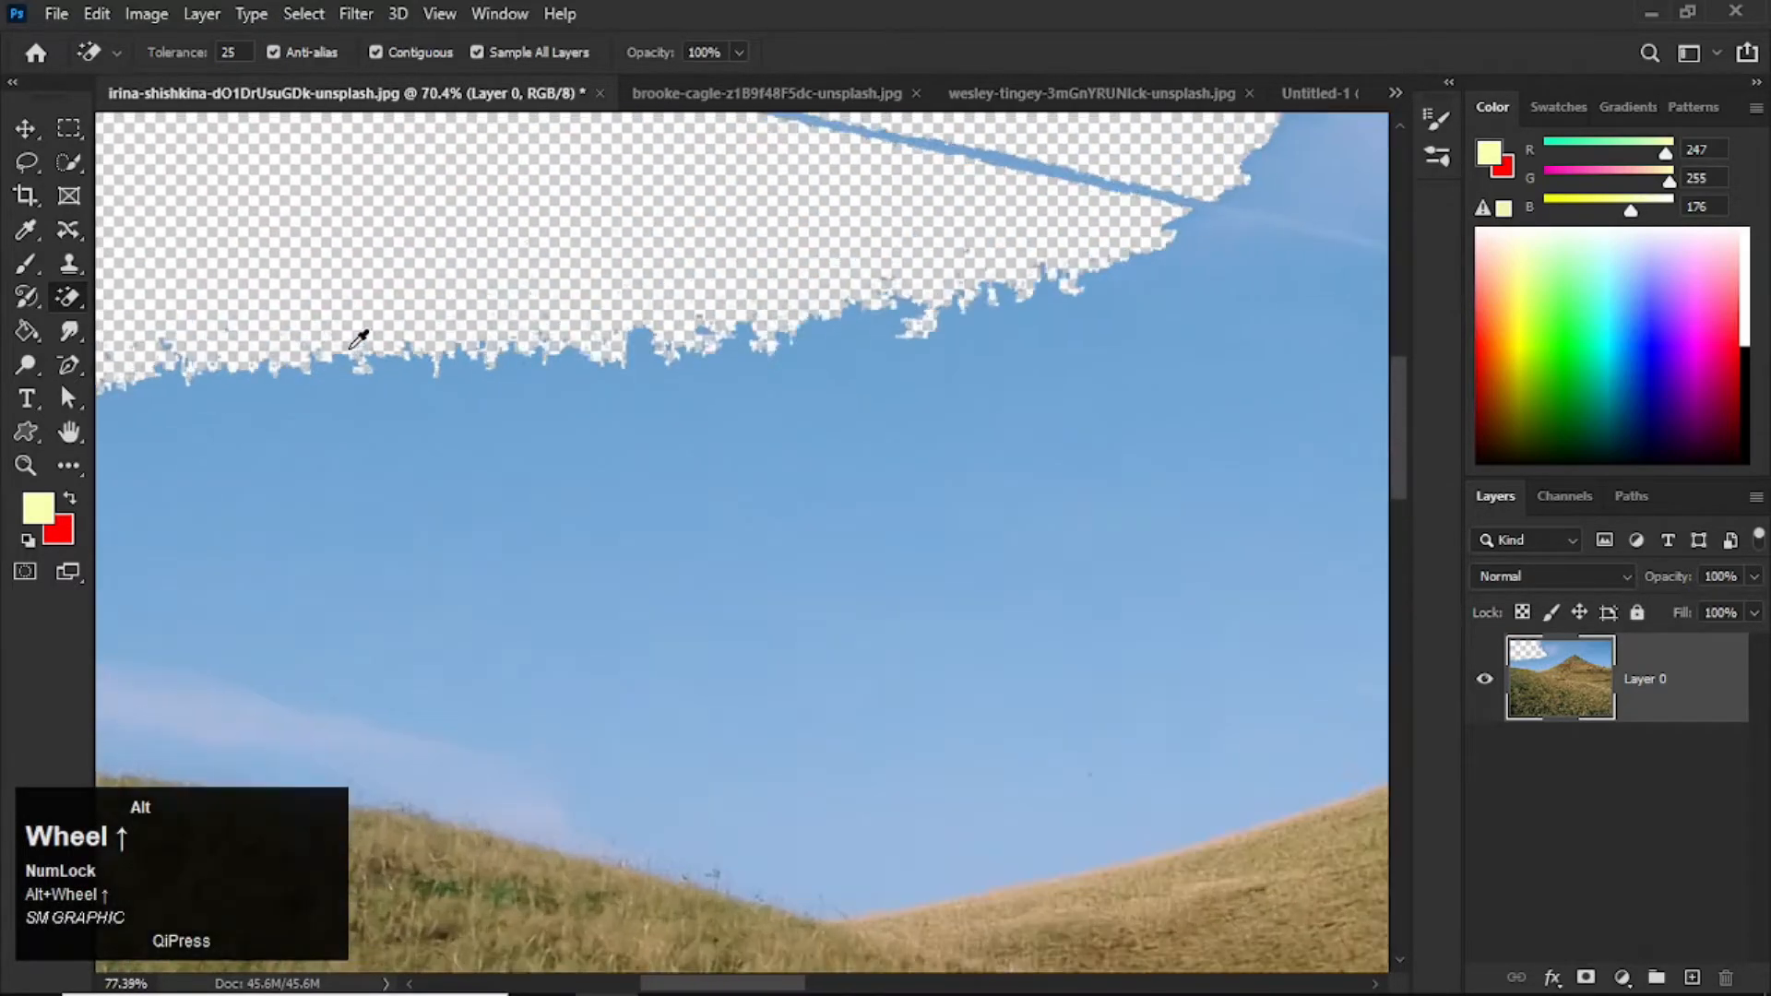
scroll(383, 343, "up", 3, "alt")
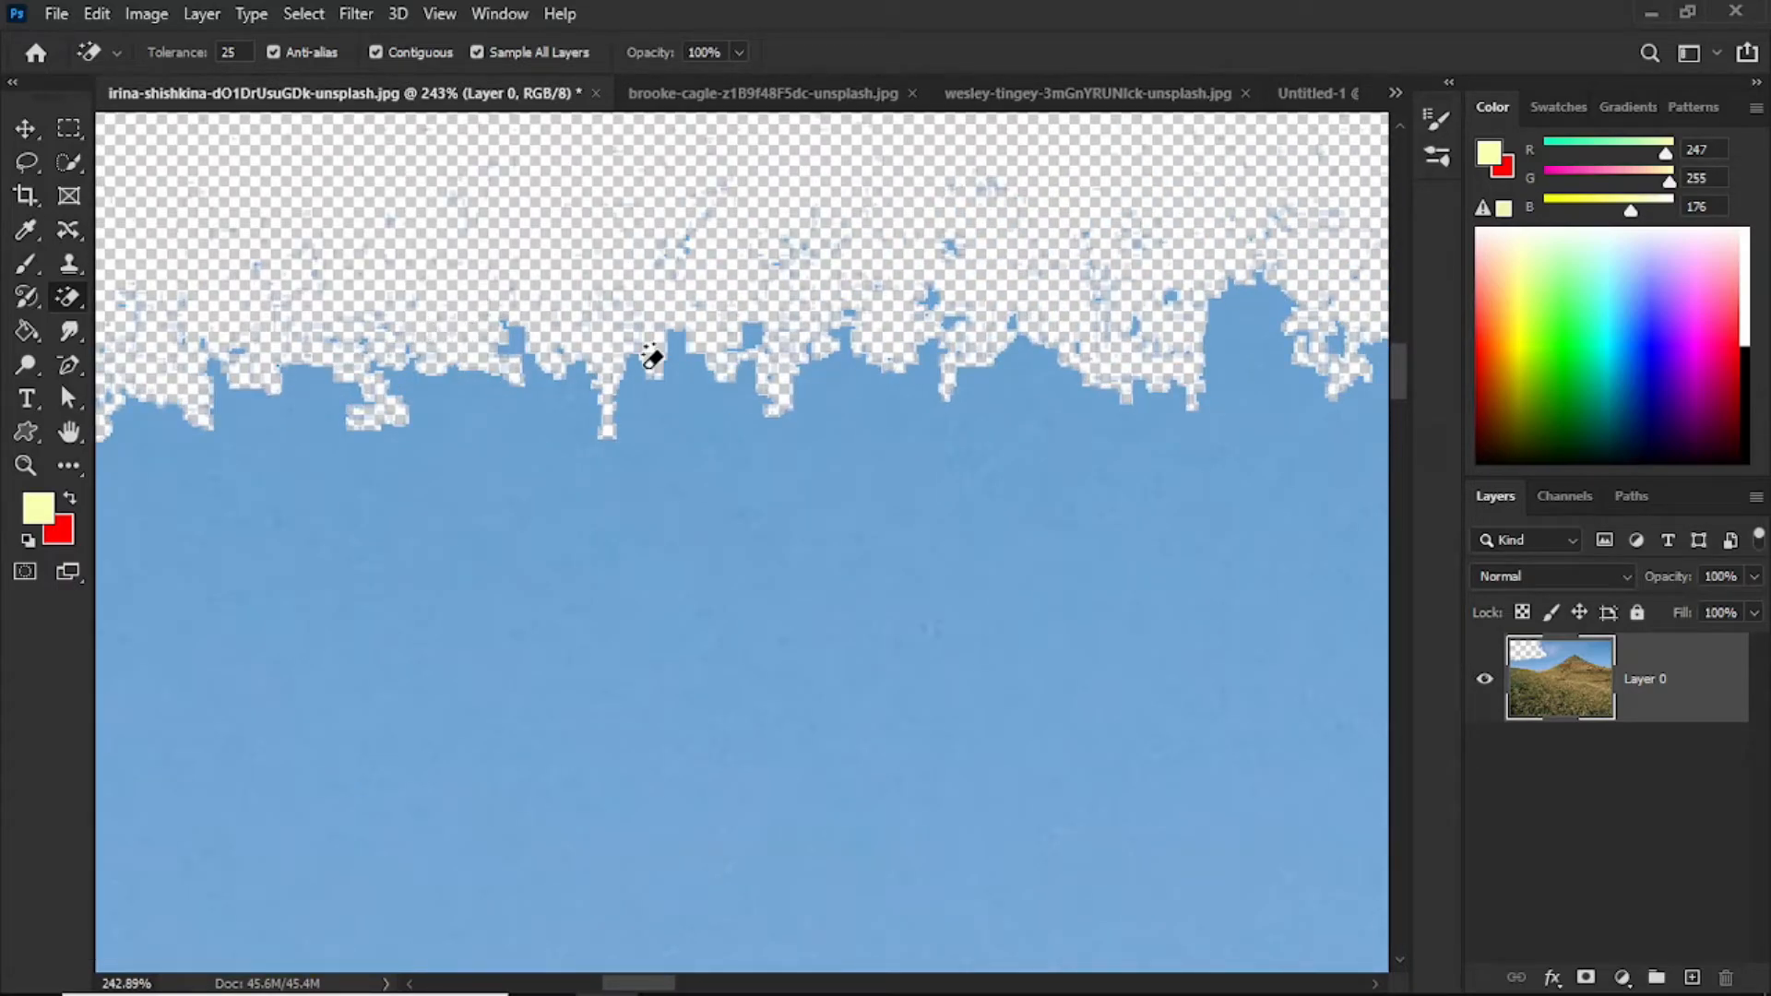
scroll(480, 424, "down", 8, "alt")
key("ctrl+z")
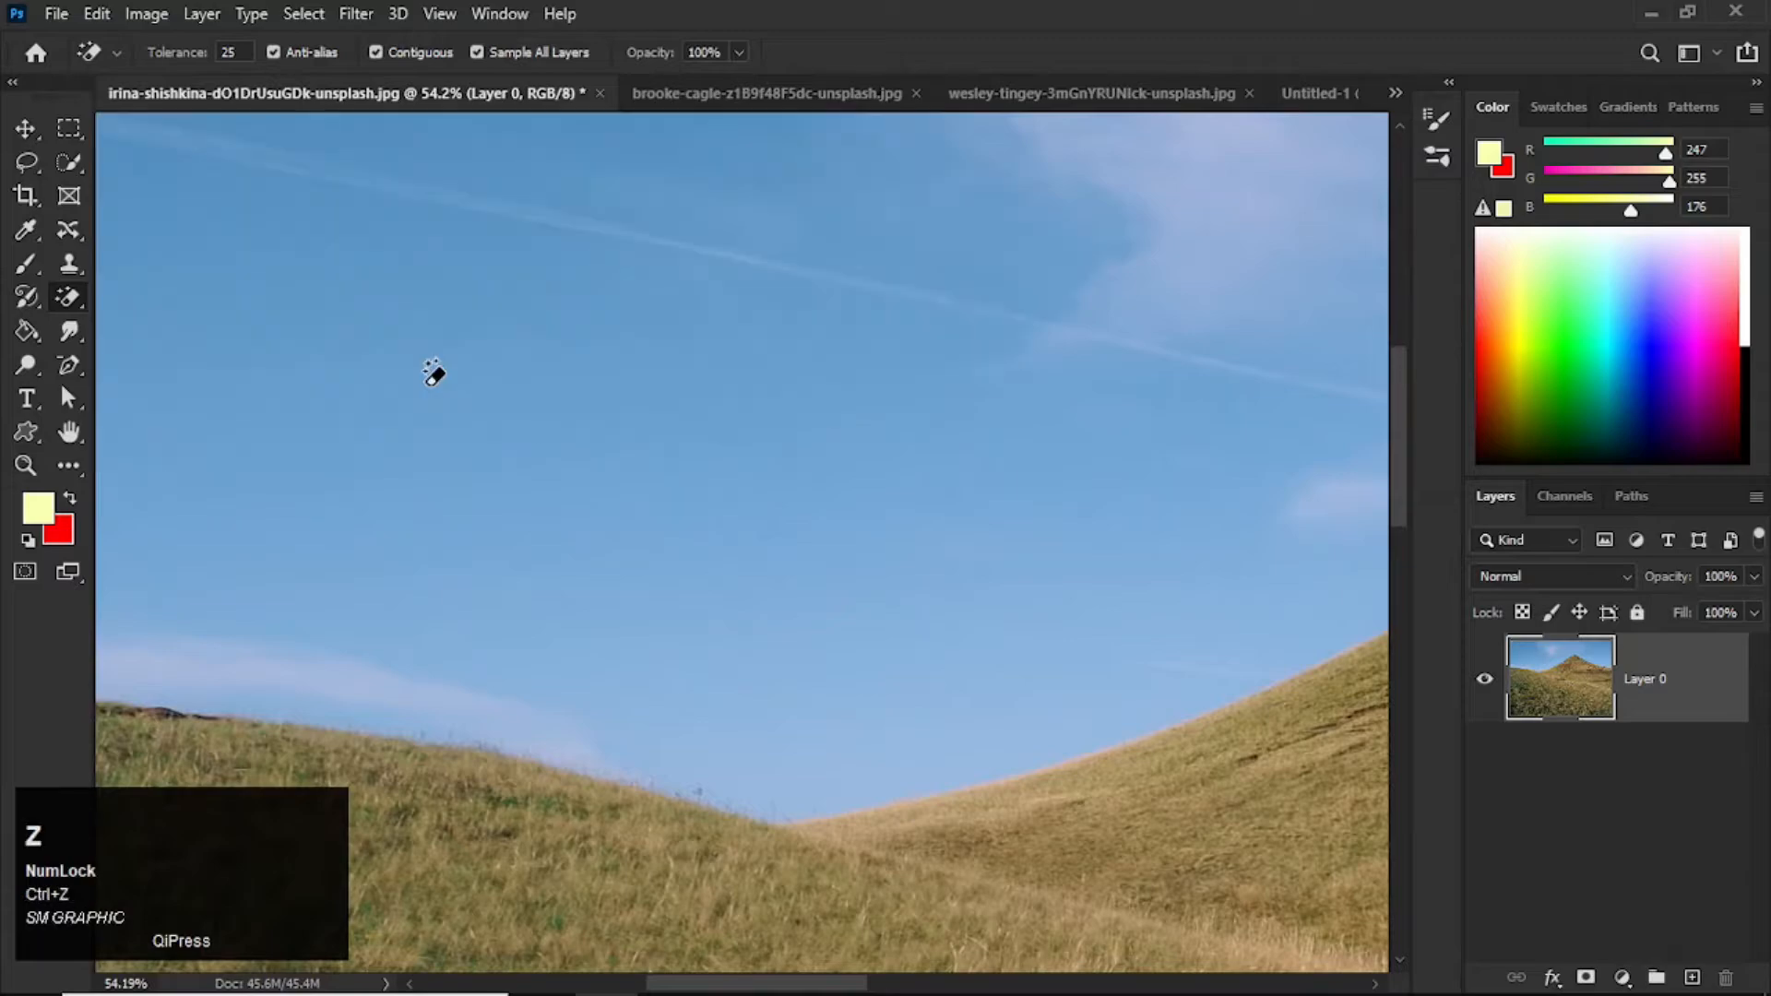
Turn off Anti-alias and erase the upper-left sky again to examine the edge pixels up close.
scroll(434, 380, "down", 1, "alt")
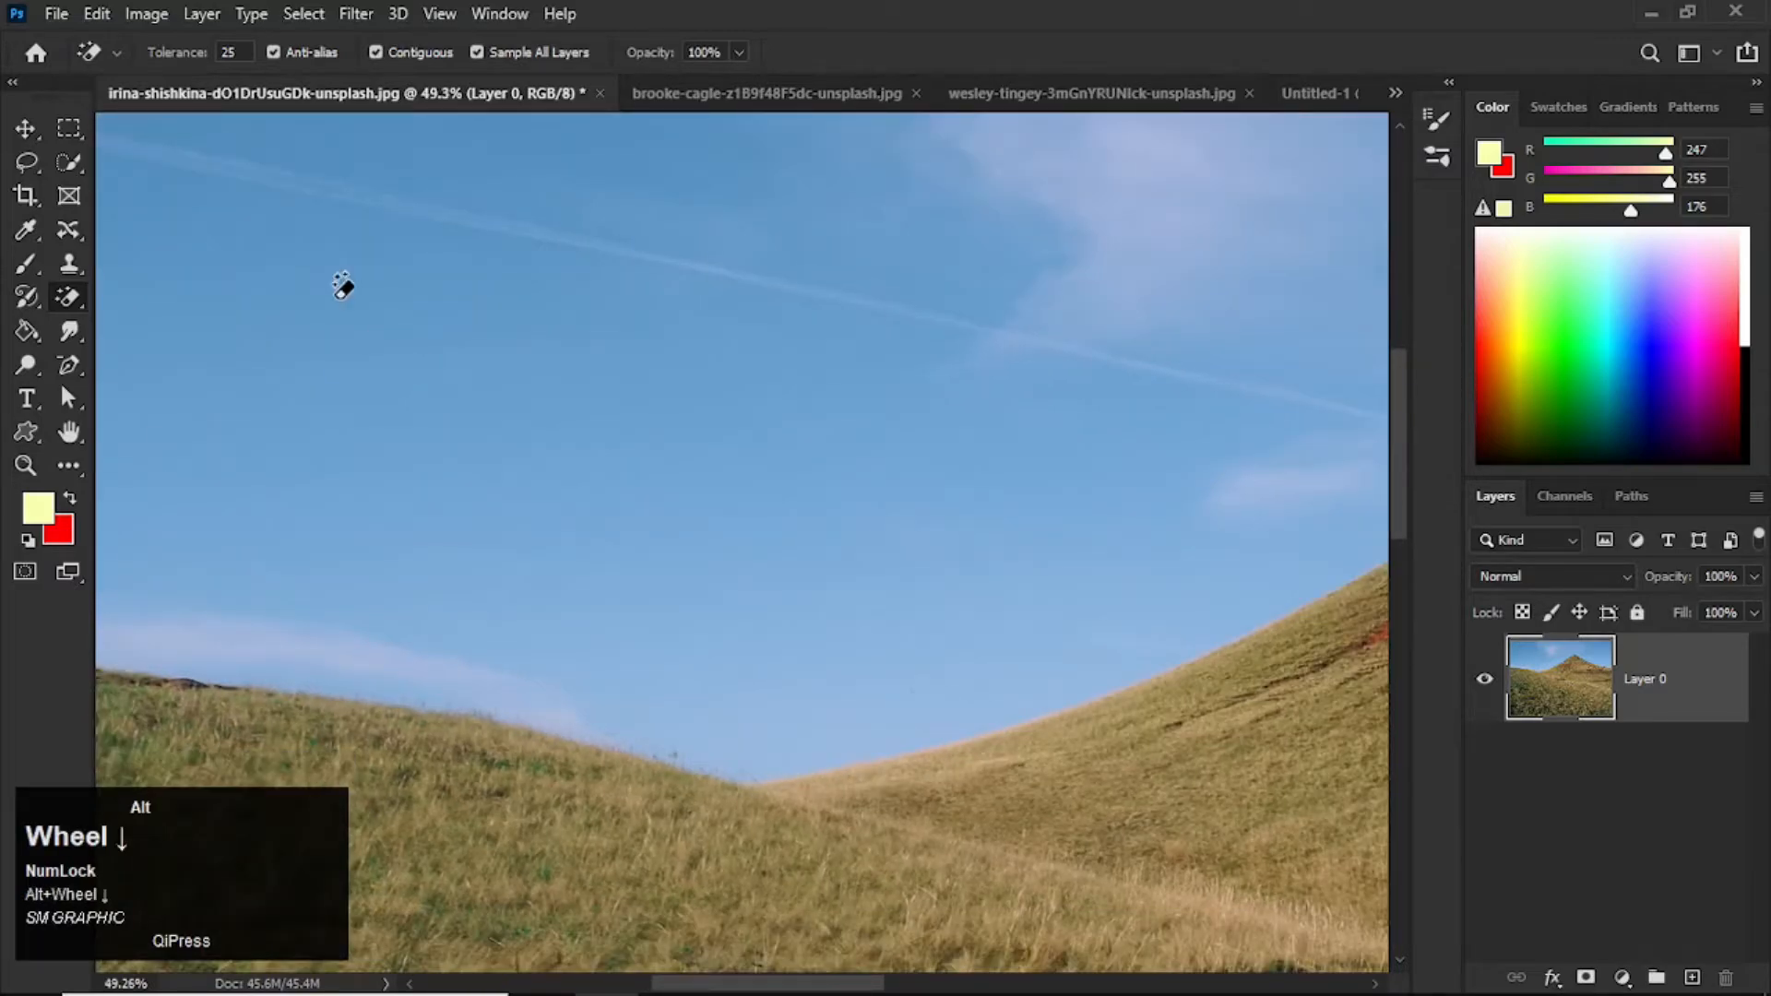
left_click(272, 53)
scroll(314, 321, "up", 1, "alt")
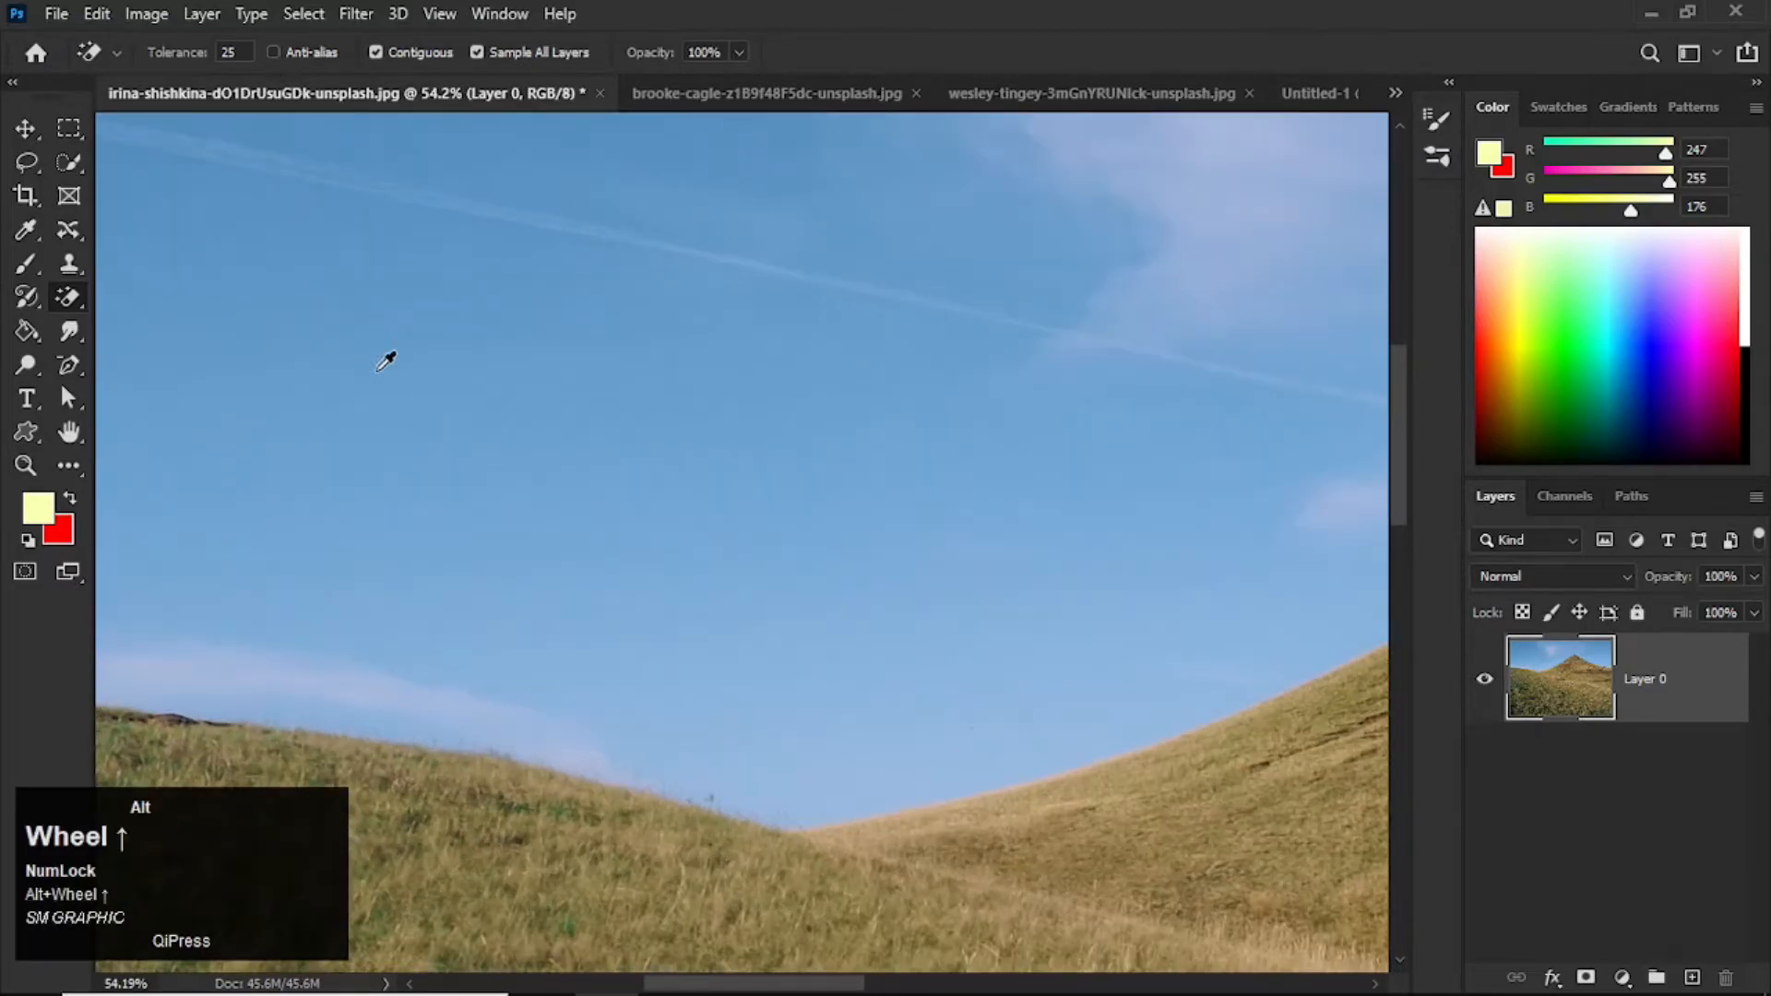
scroll(388, 355, "down", 6, "alt")
left_click(286, 184)
scroll(366, 399, "up", 1, "alt")
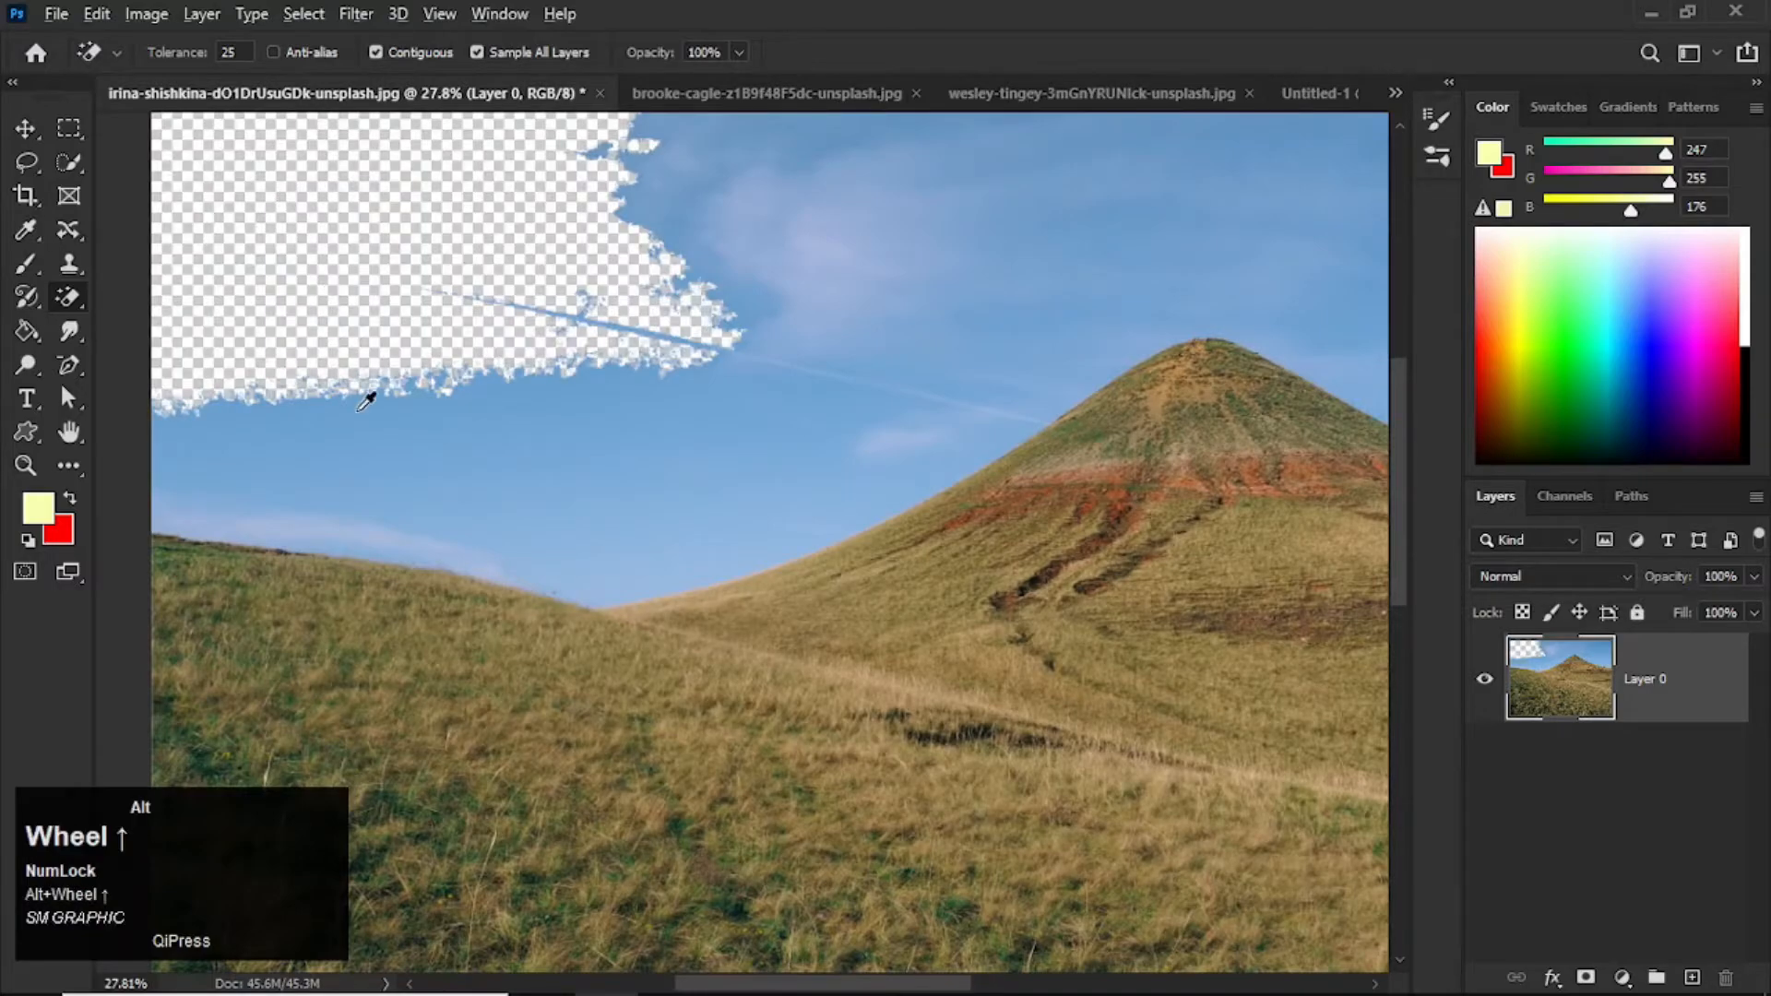
scroll(366, 399, "up", 20, "alt")
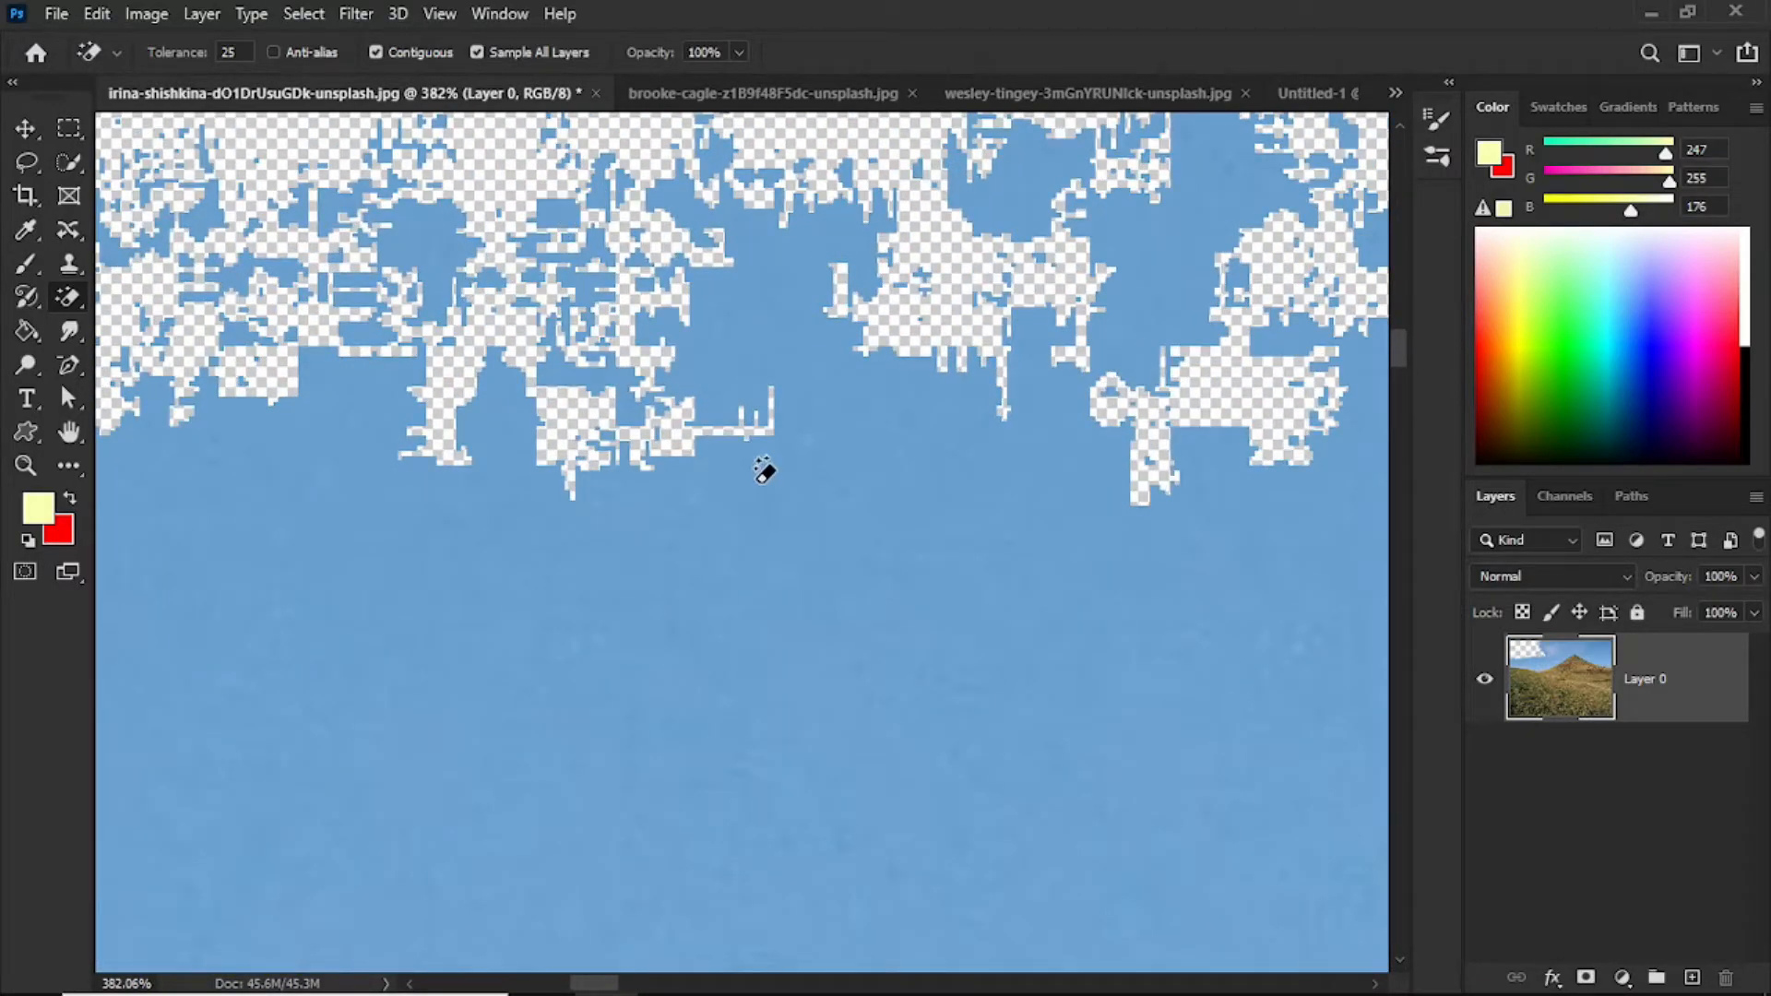
scroll(683, 466, "down", 1, "alt")
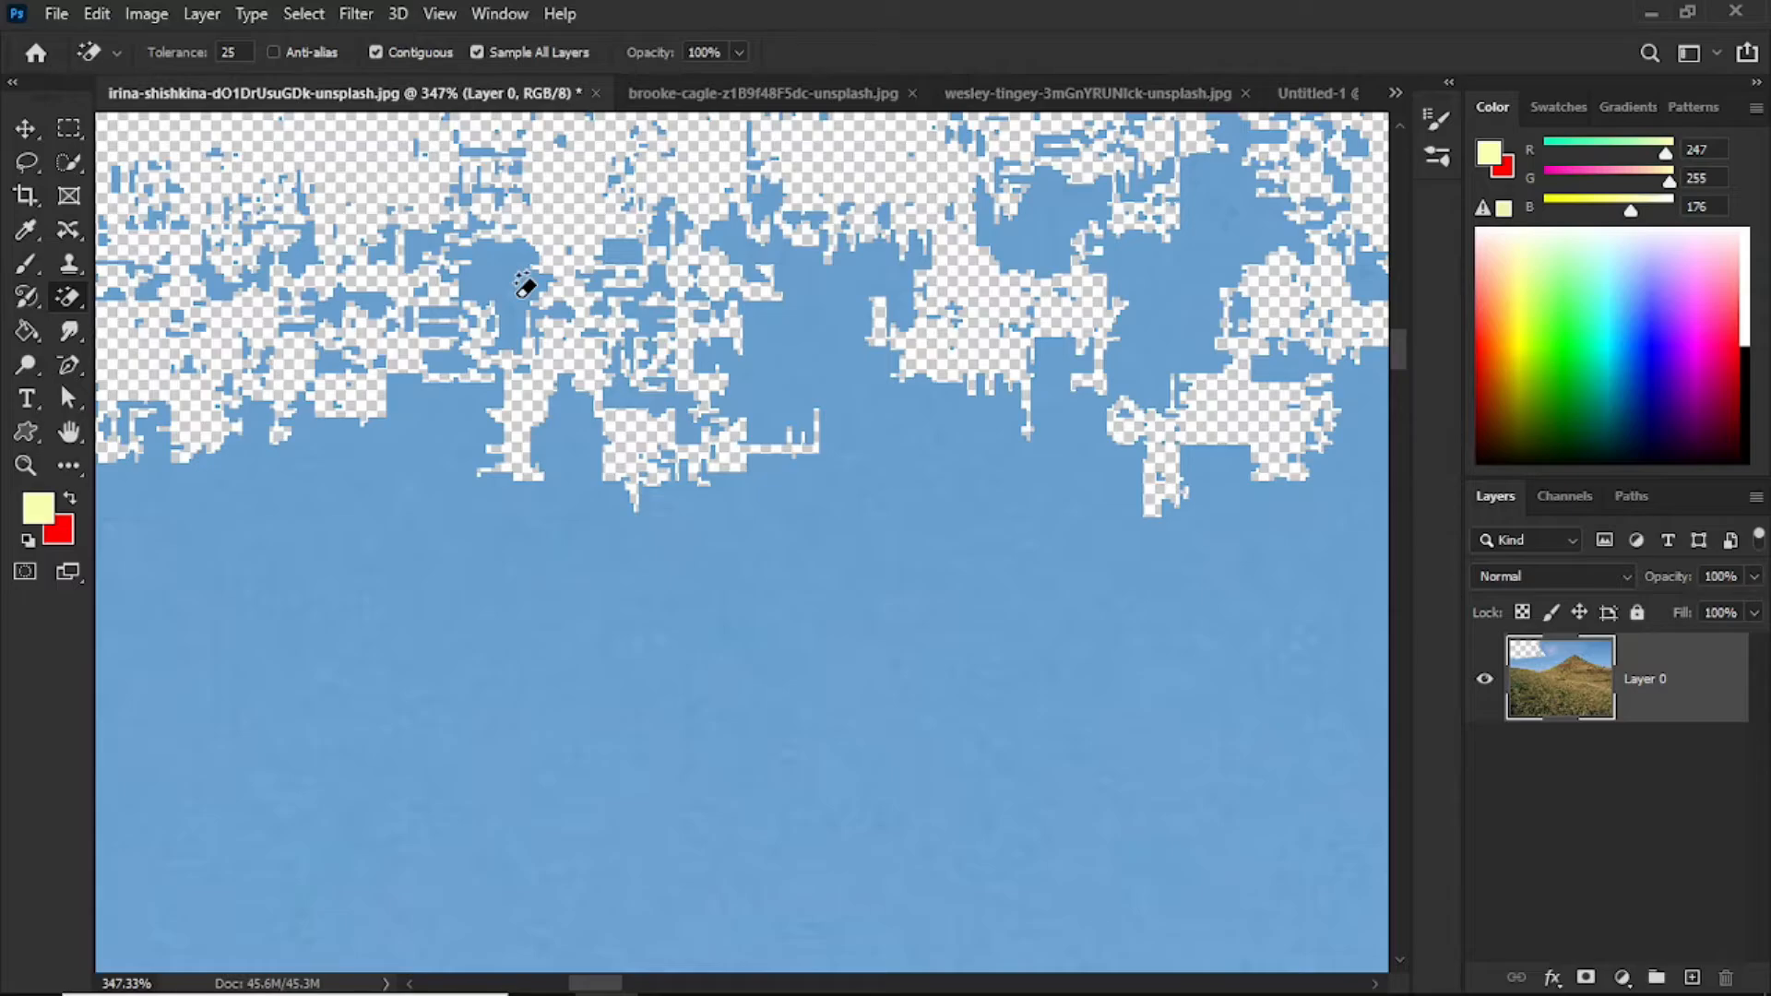
scroll(551, 530, "down", 3)
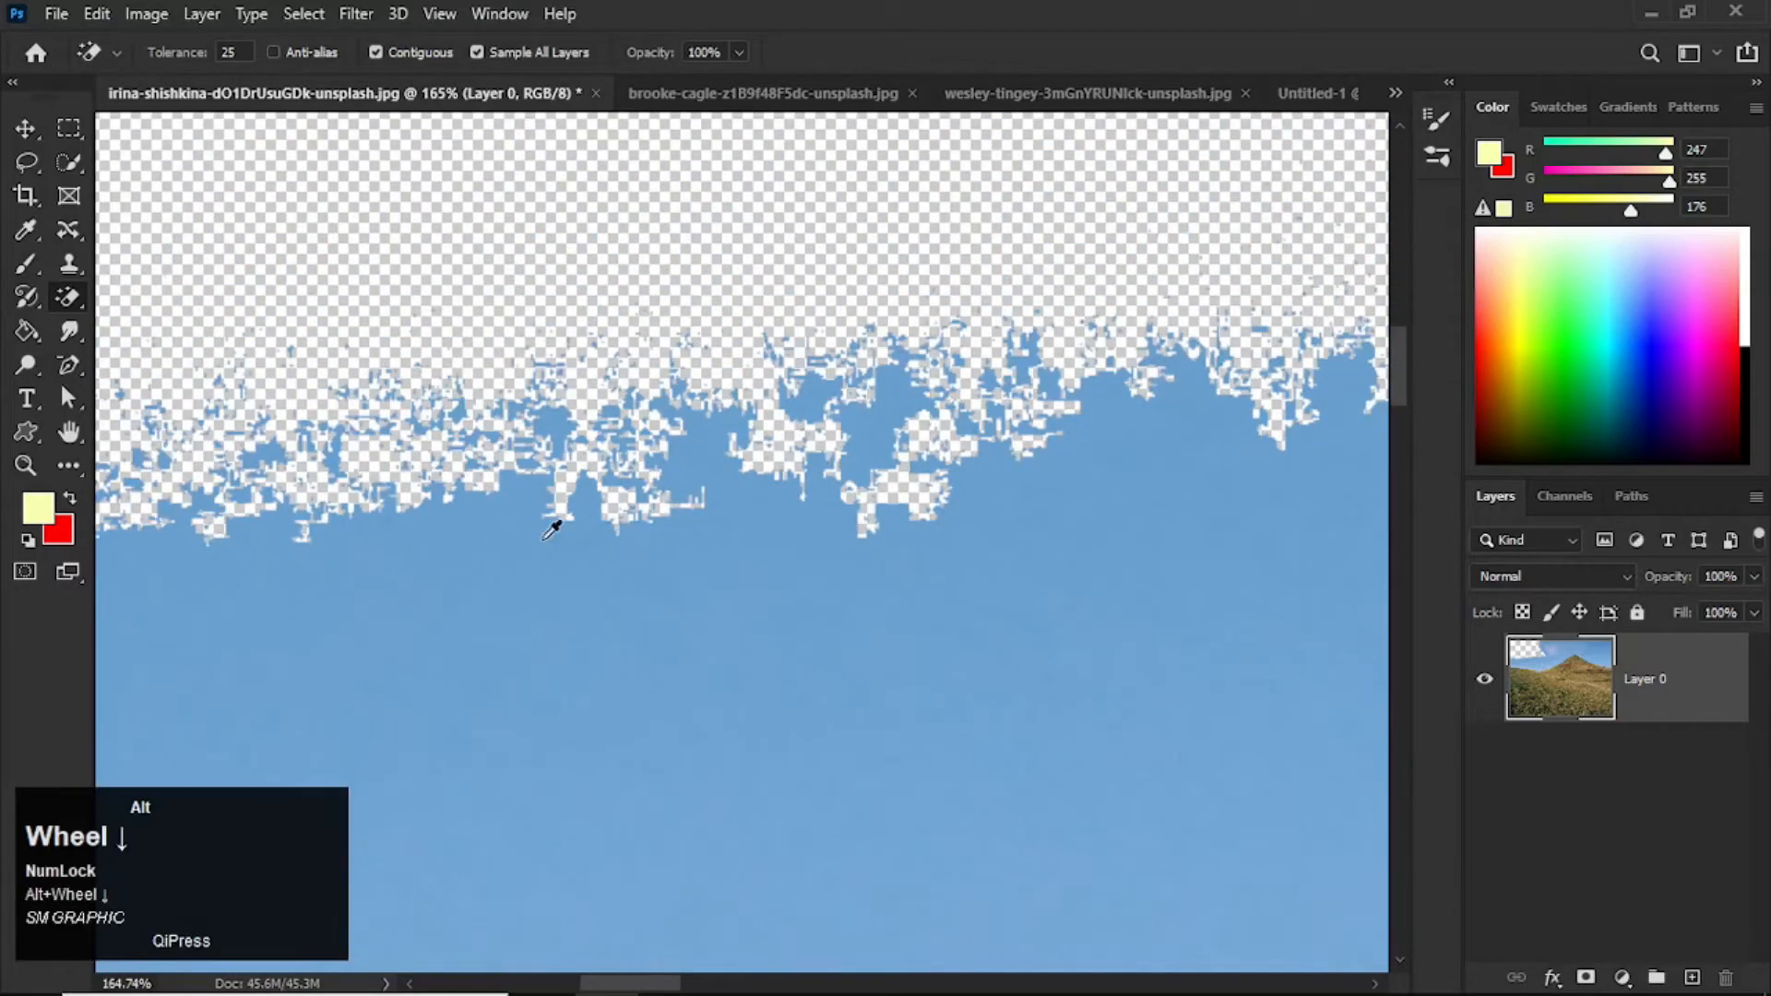
scroll(545, 377, "down", 4)
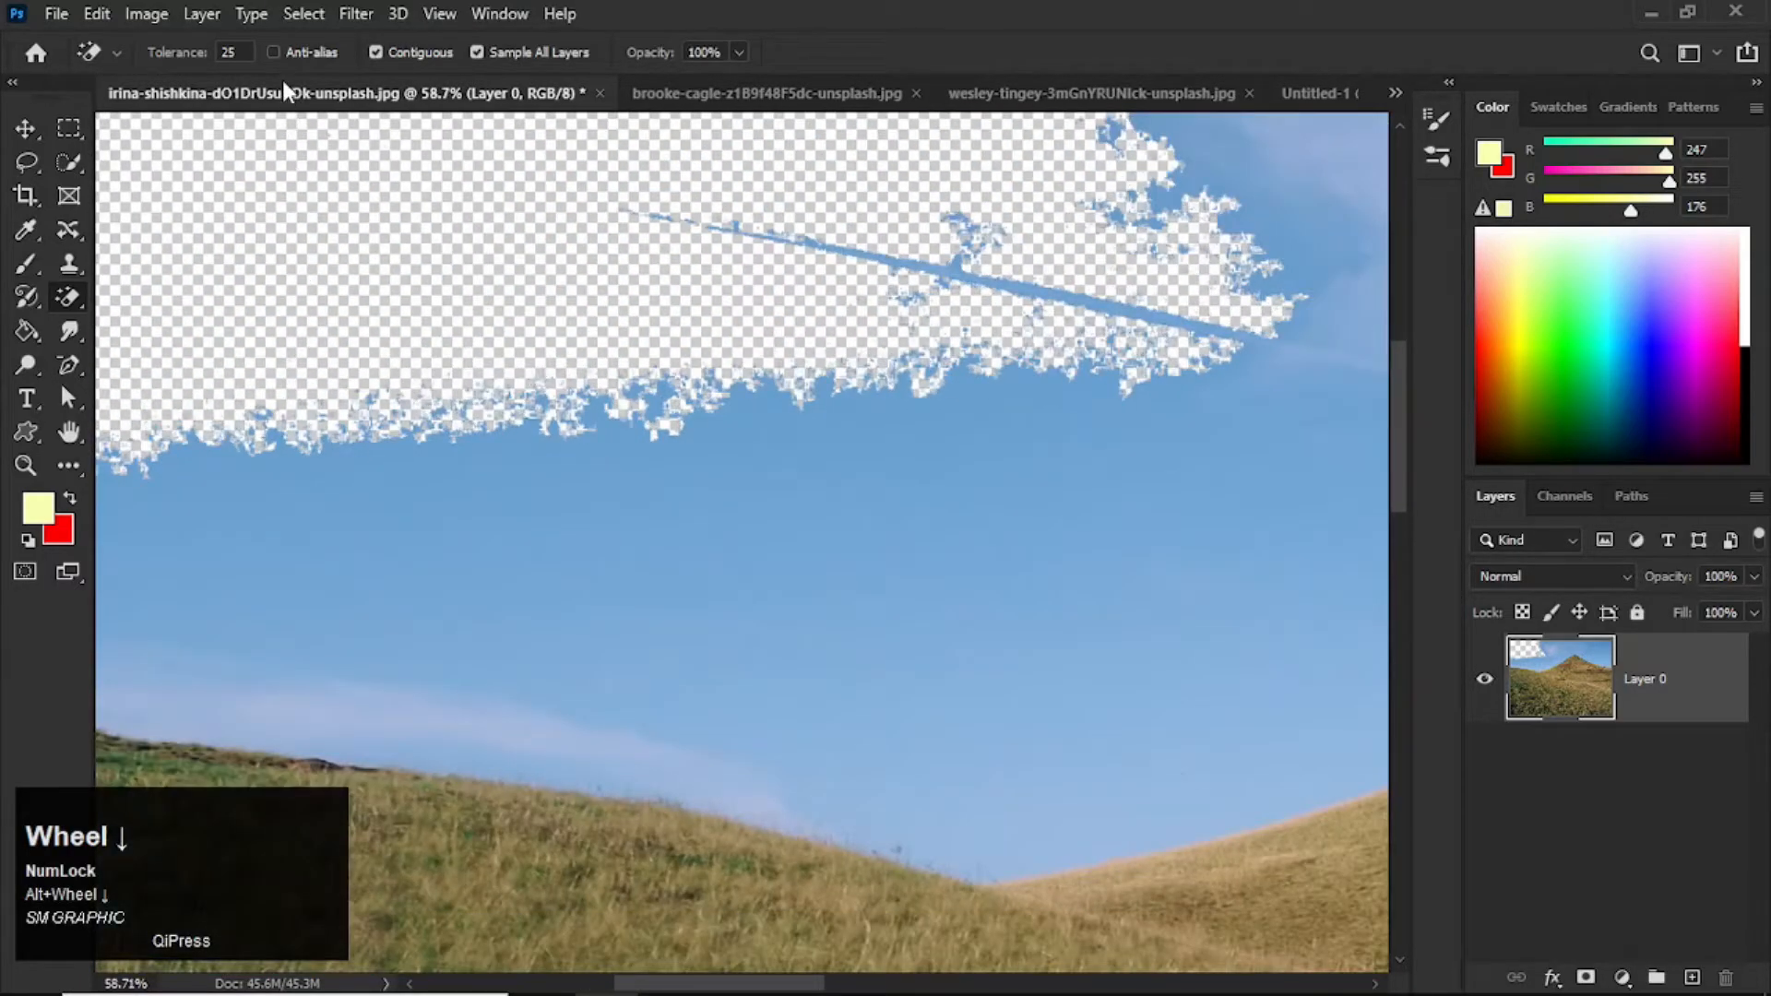
Turn Anti-alias back on and undo the sky erasure made without it.
left_click(274, 53)
scroll(558, 530, "down", 2)
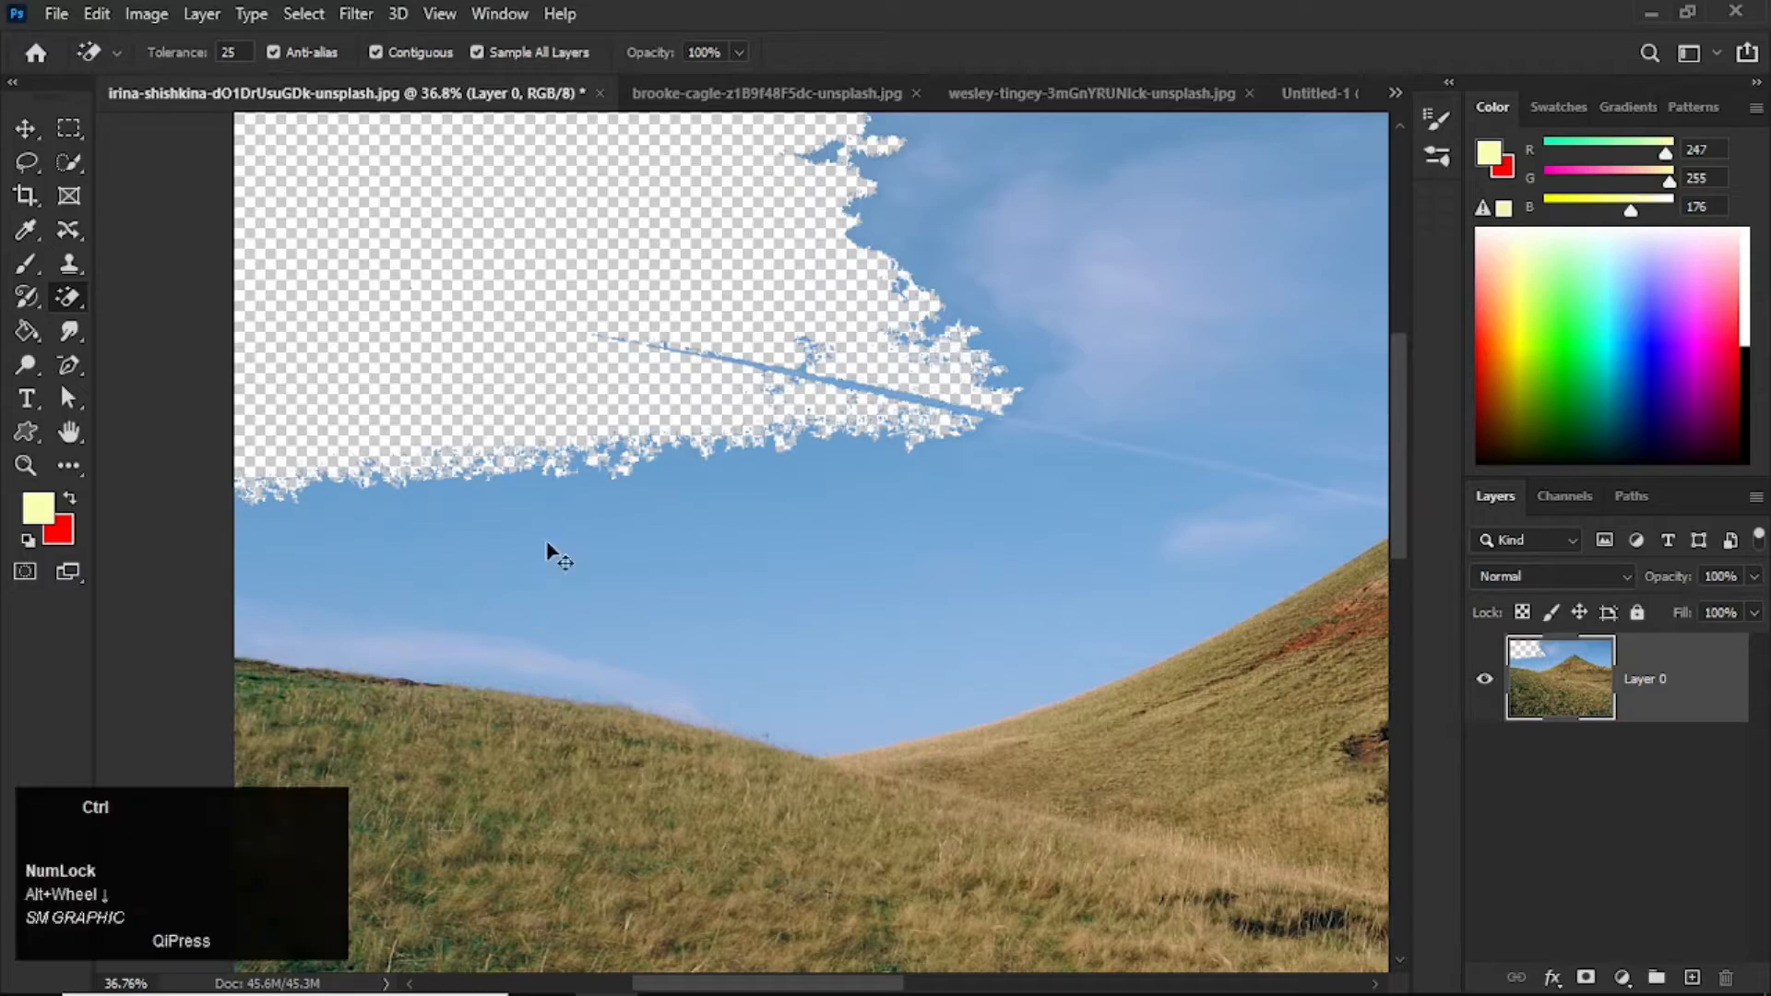
key("ctrl+z")
scroll(489, 539, "down", 2, "alt")
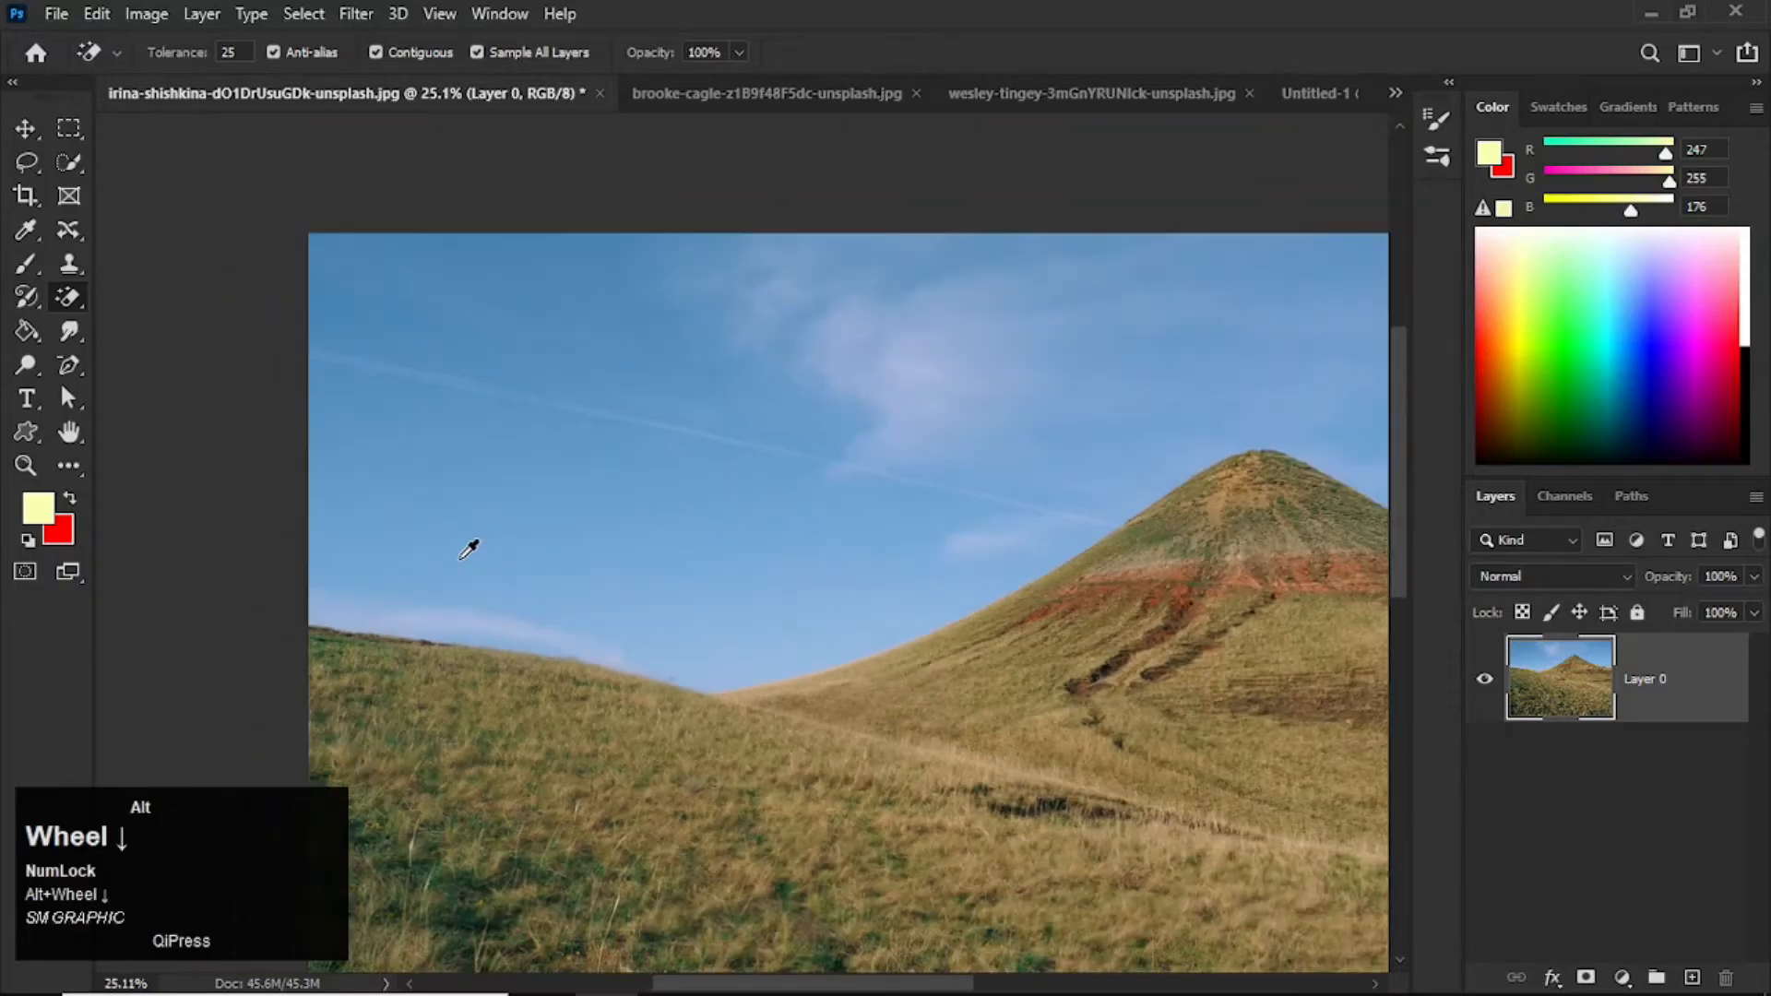
Try the Magic Eraser on the upper-left sky with Contiguous on, and undo the erasure.
scroll(470, 166, "up", 4, "alt")
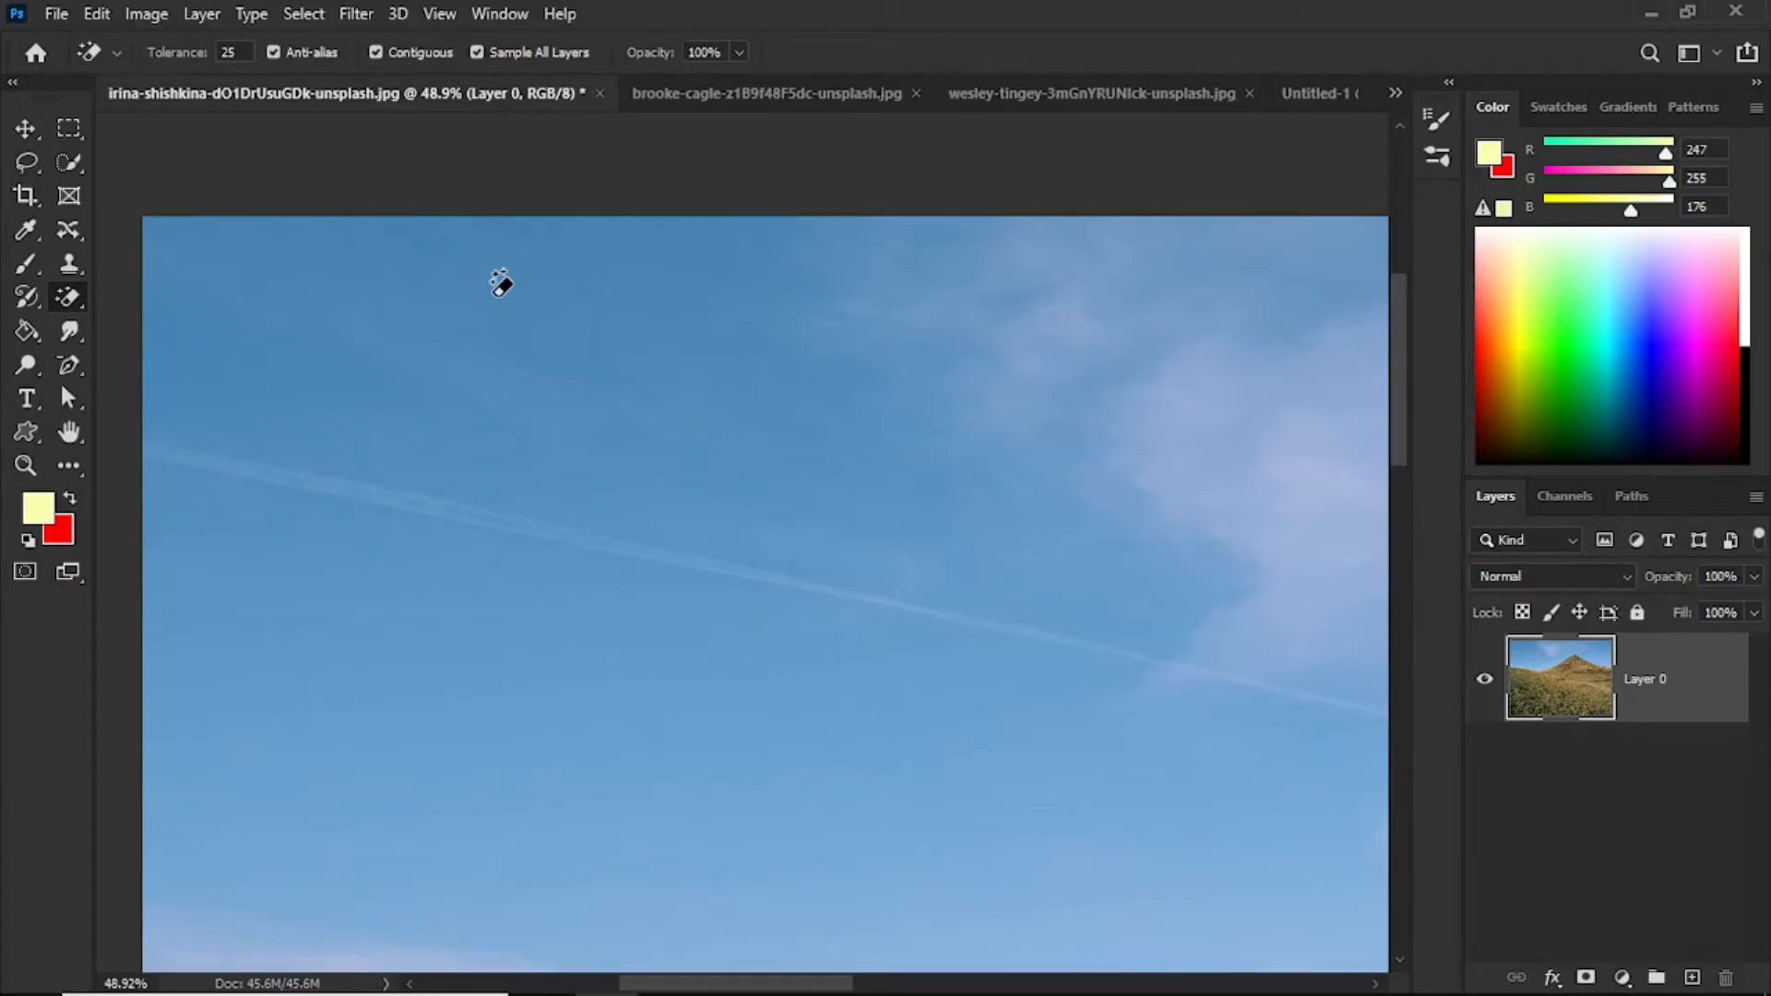
scroll(451, 304, "down", 4, "alt")
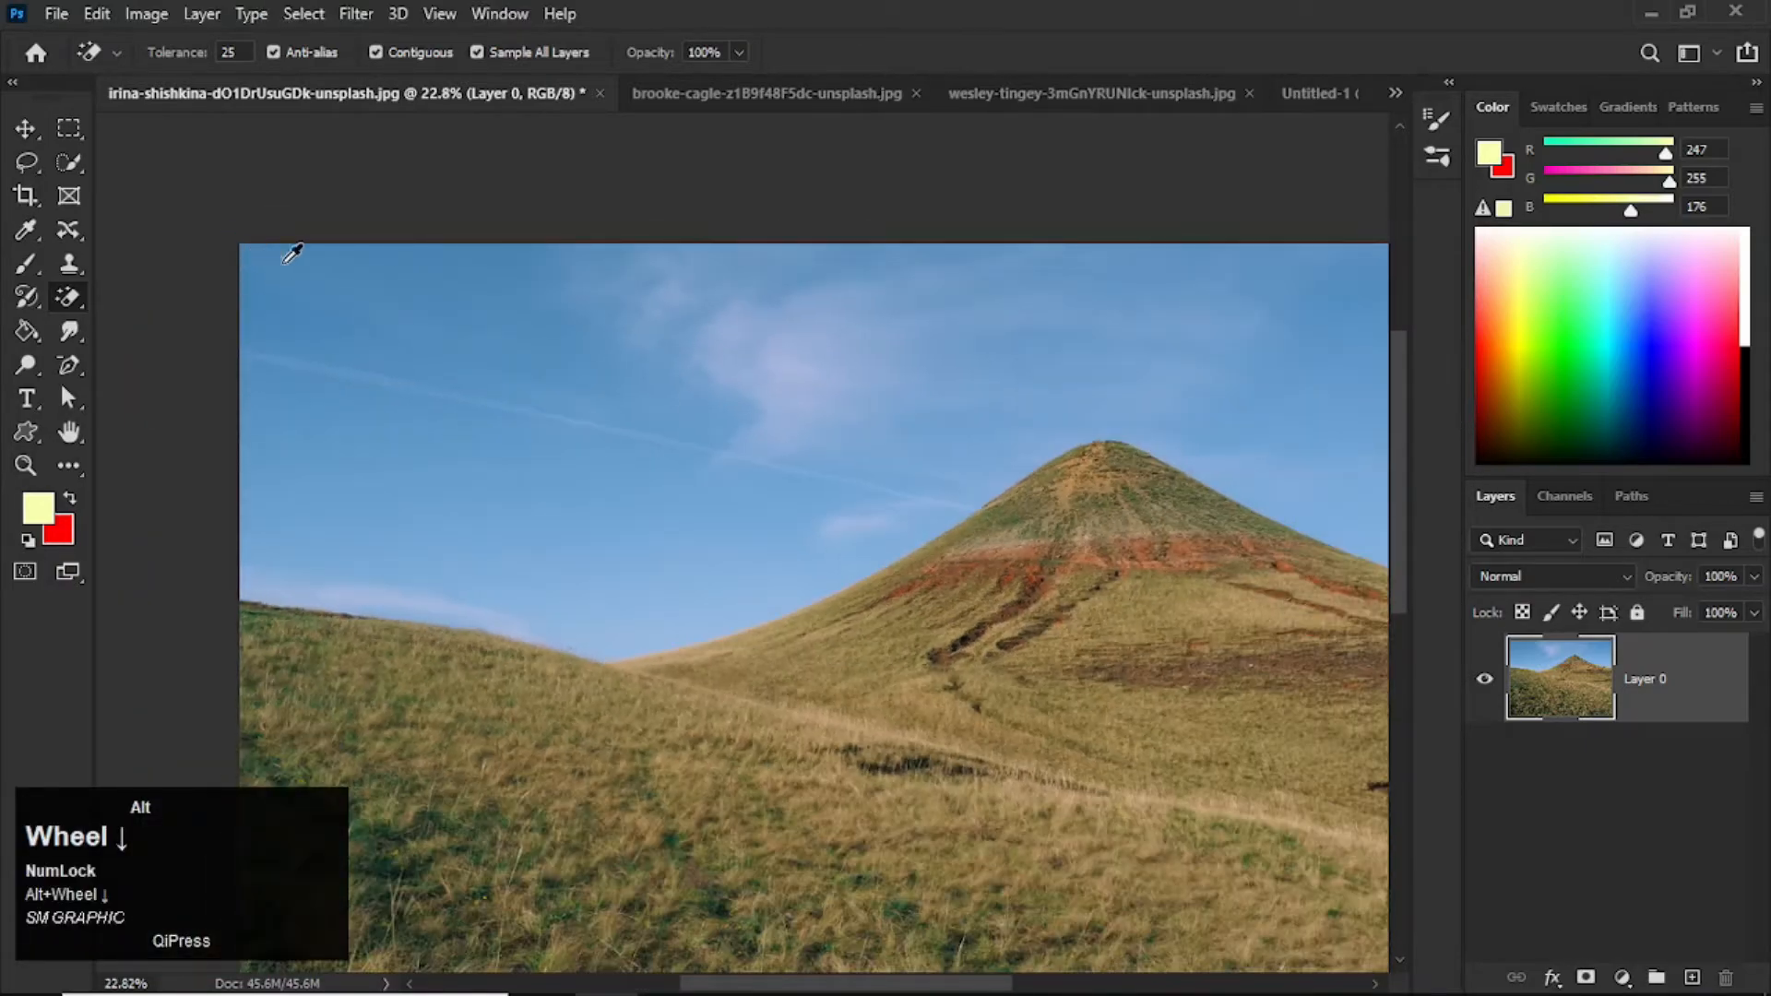
scroll(292, 252, "down", 1, "alt")
left_click(314, 255)
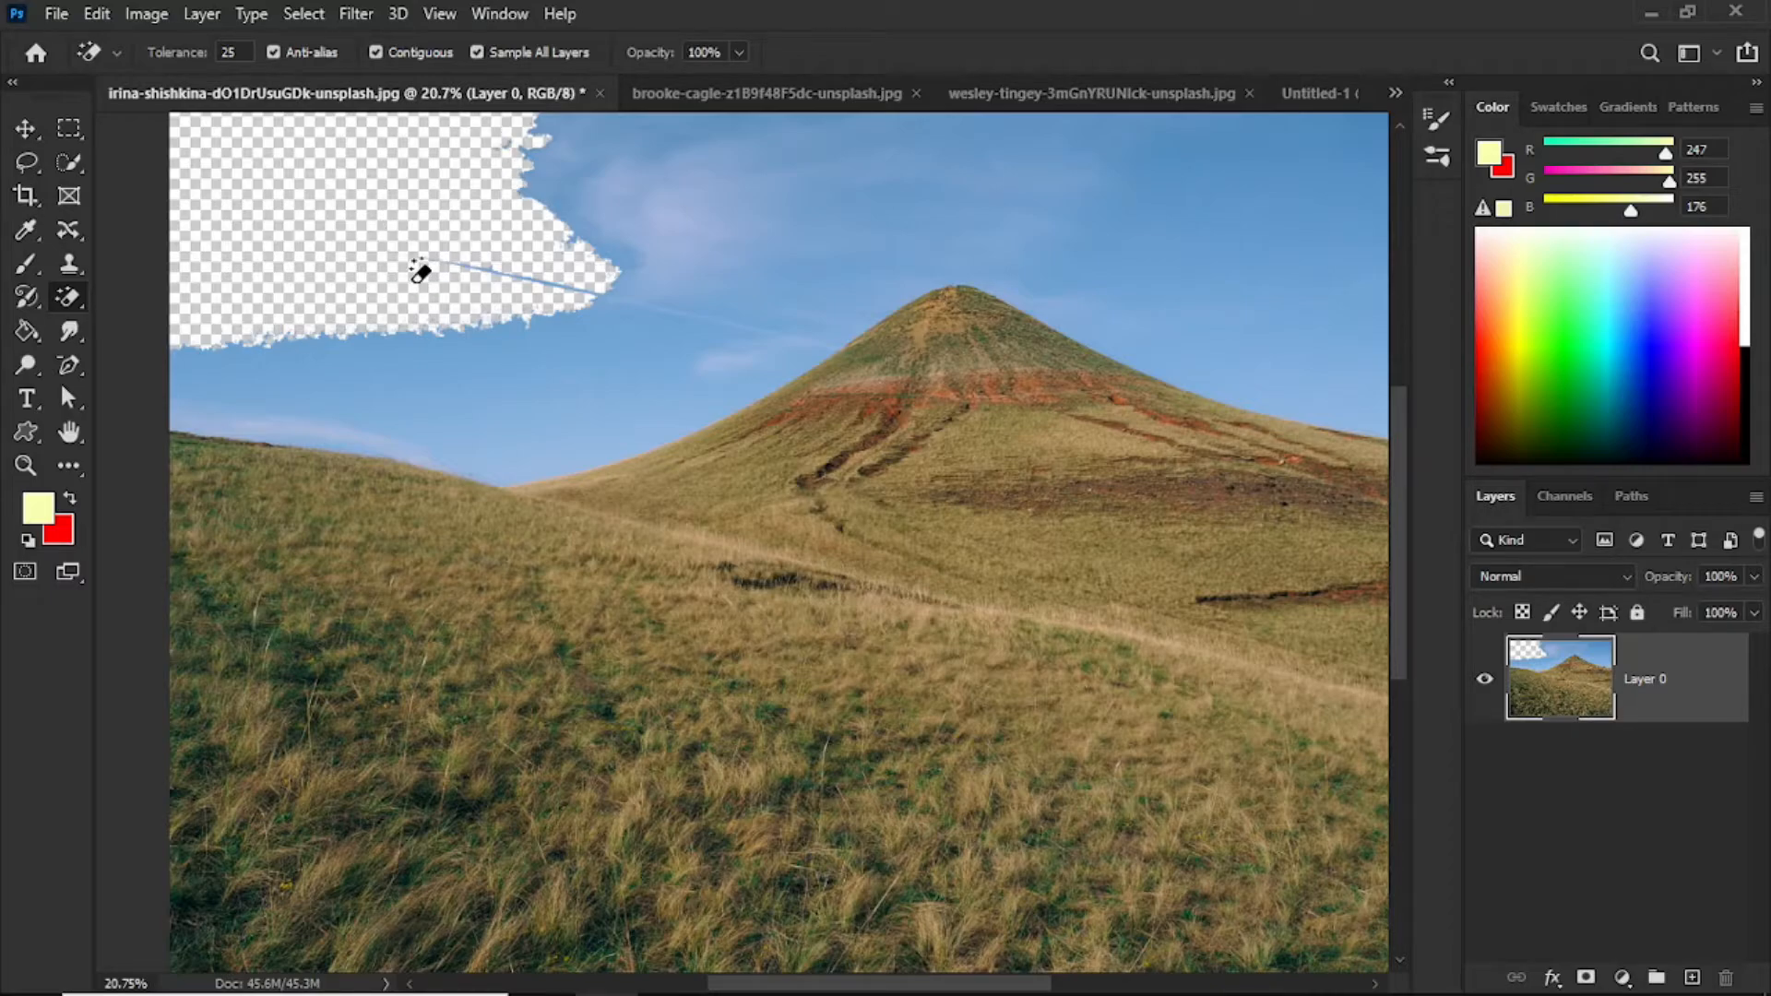
key("ctrl+z")
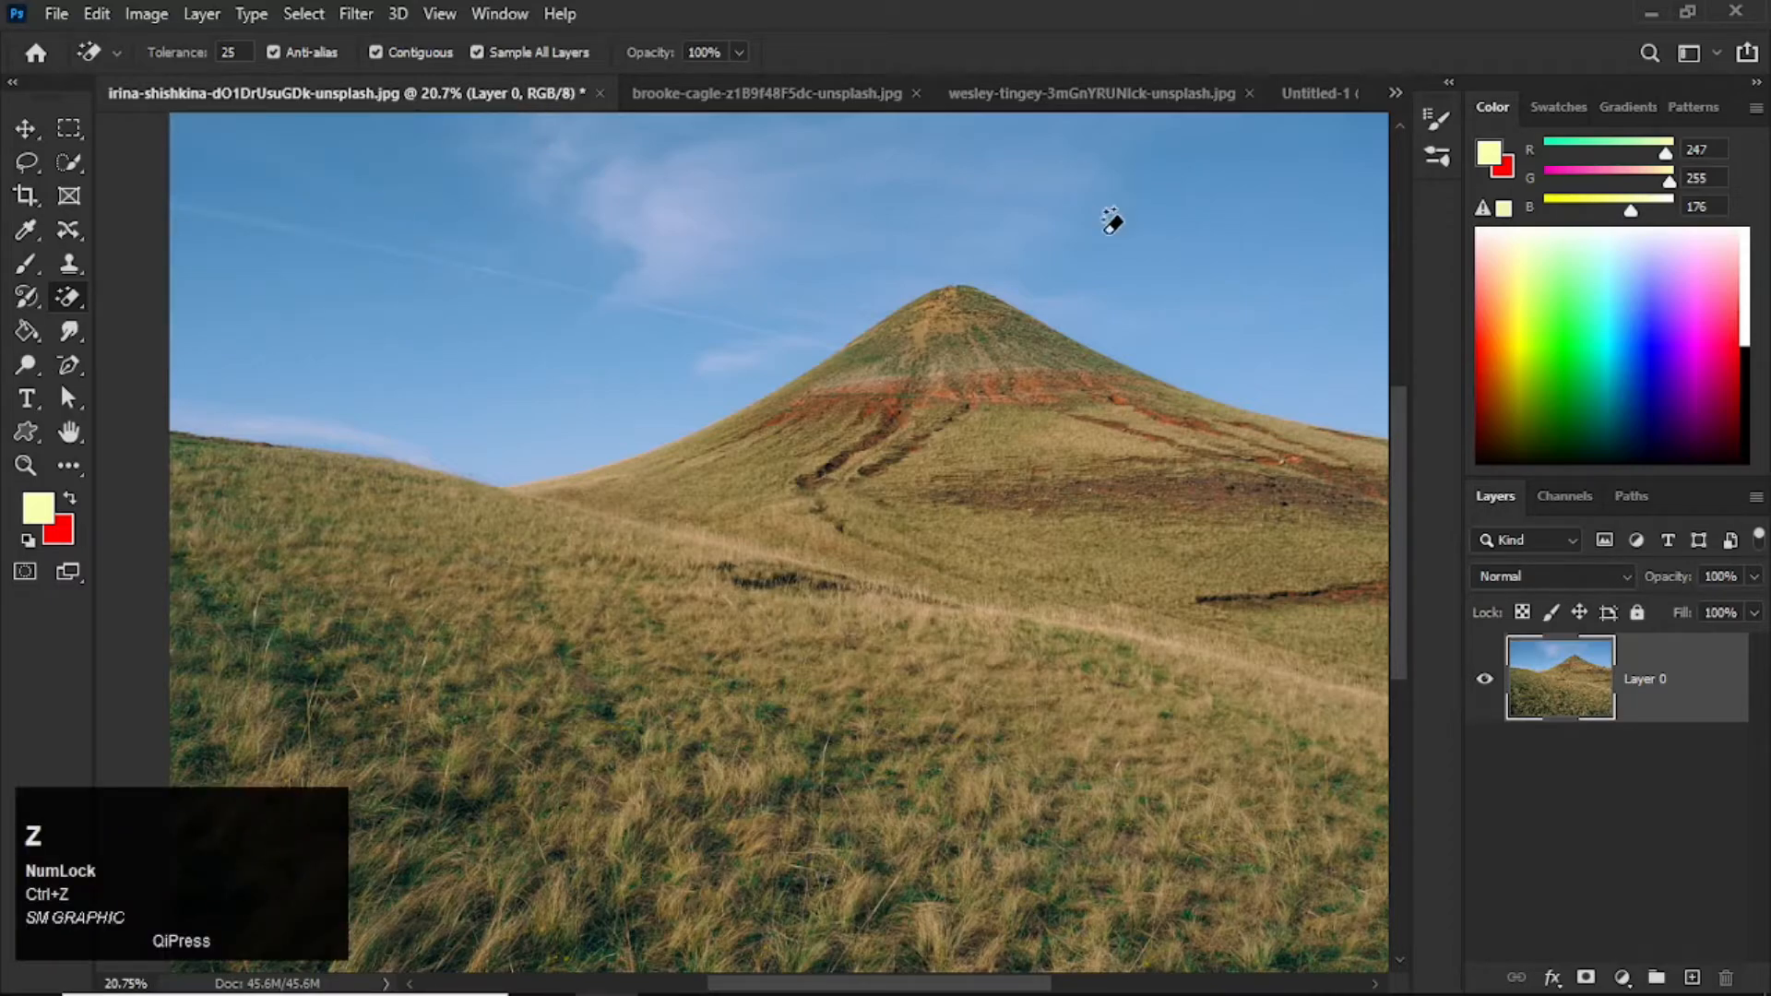
scroll(348, 439, "down", 1)
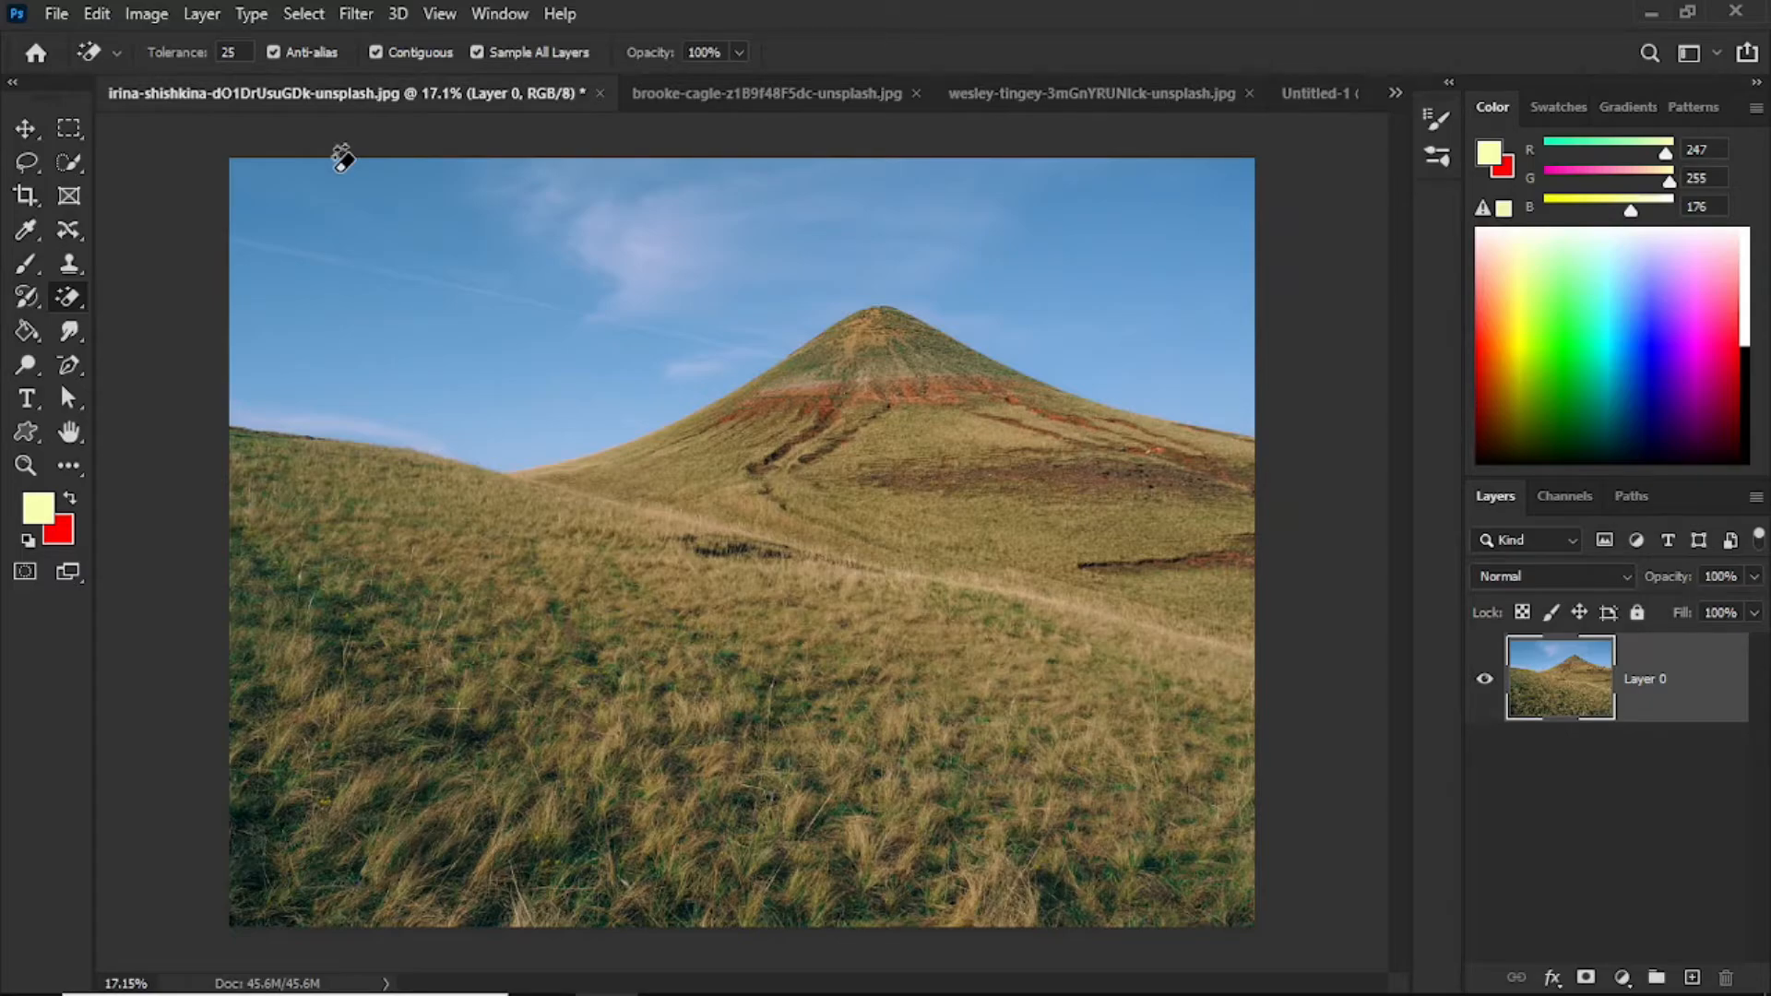
Turn off Contiguous and erase the blue sky and clouds above the hills with the Magic Eraser.
left_click(377, 51)
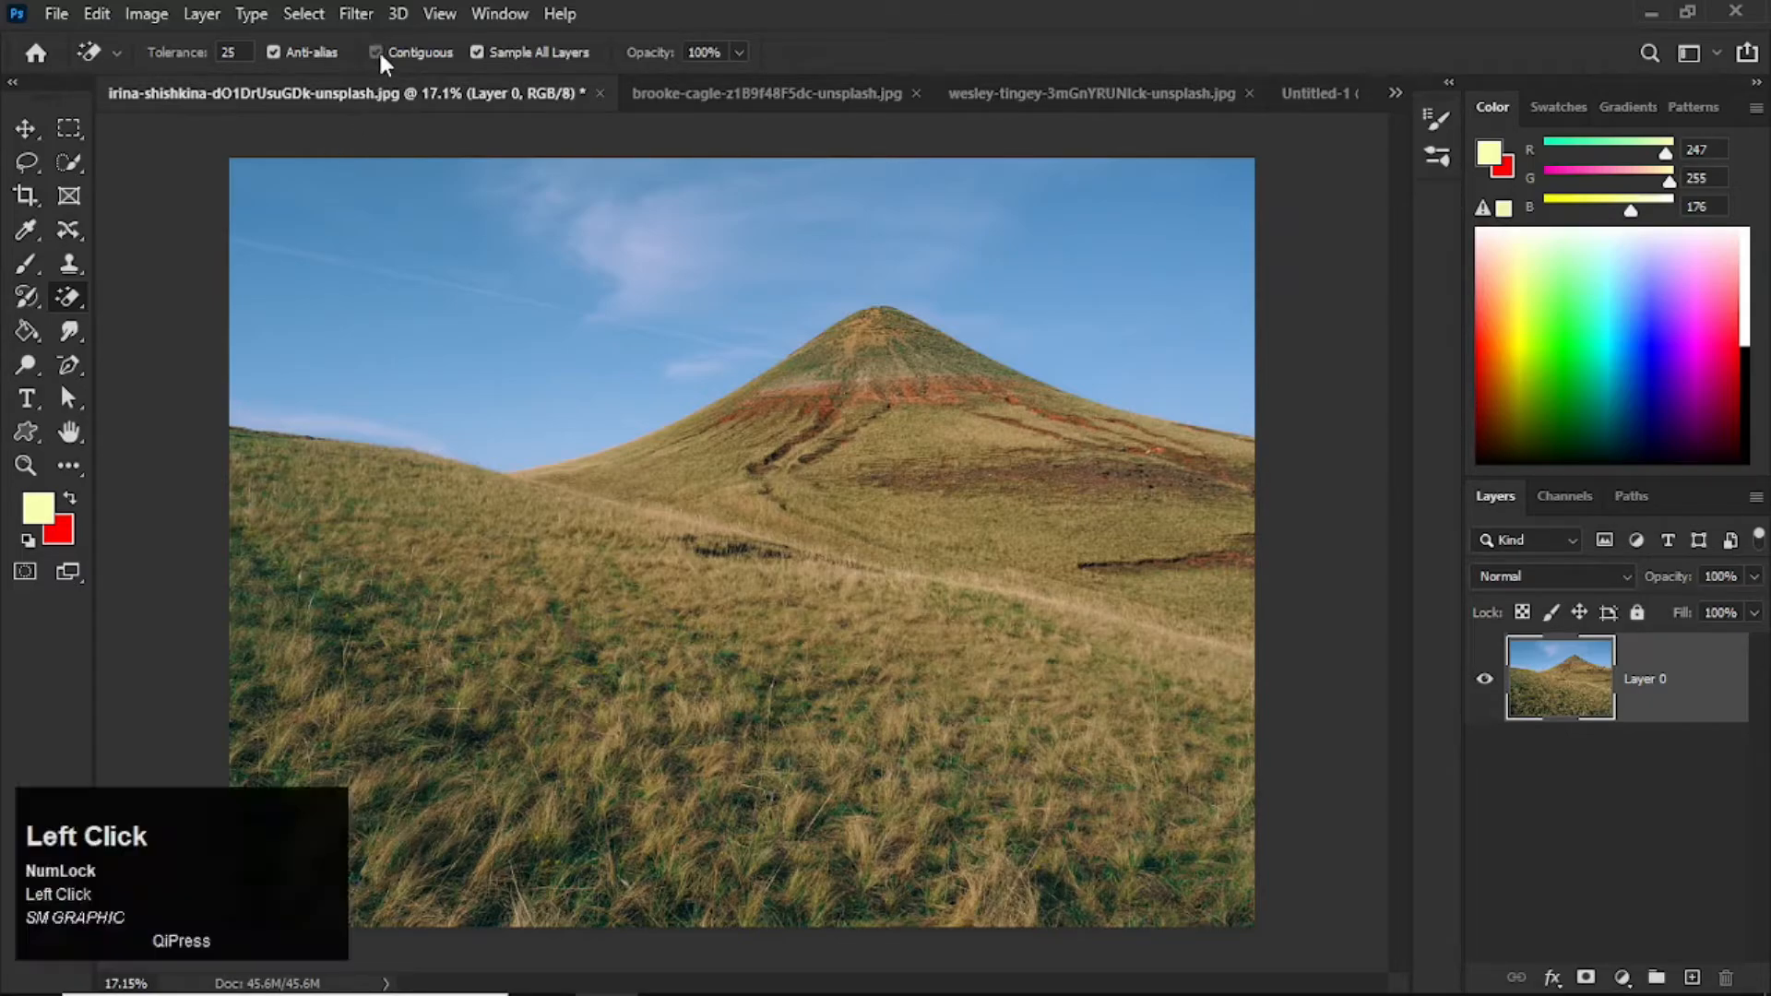
left_click(329, 220)
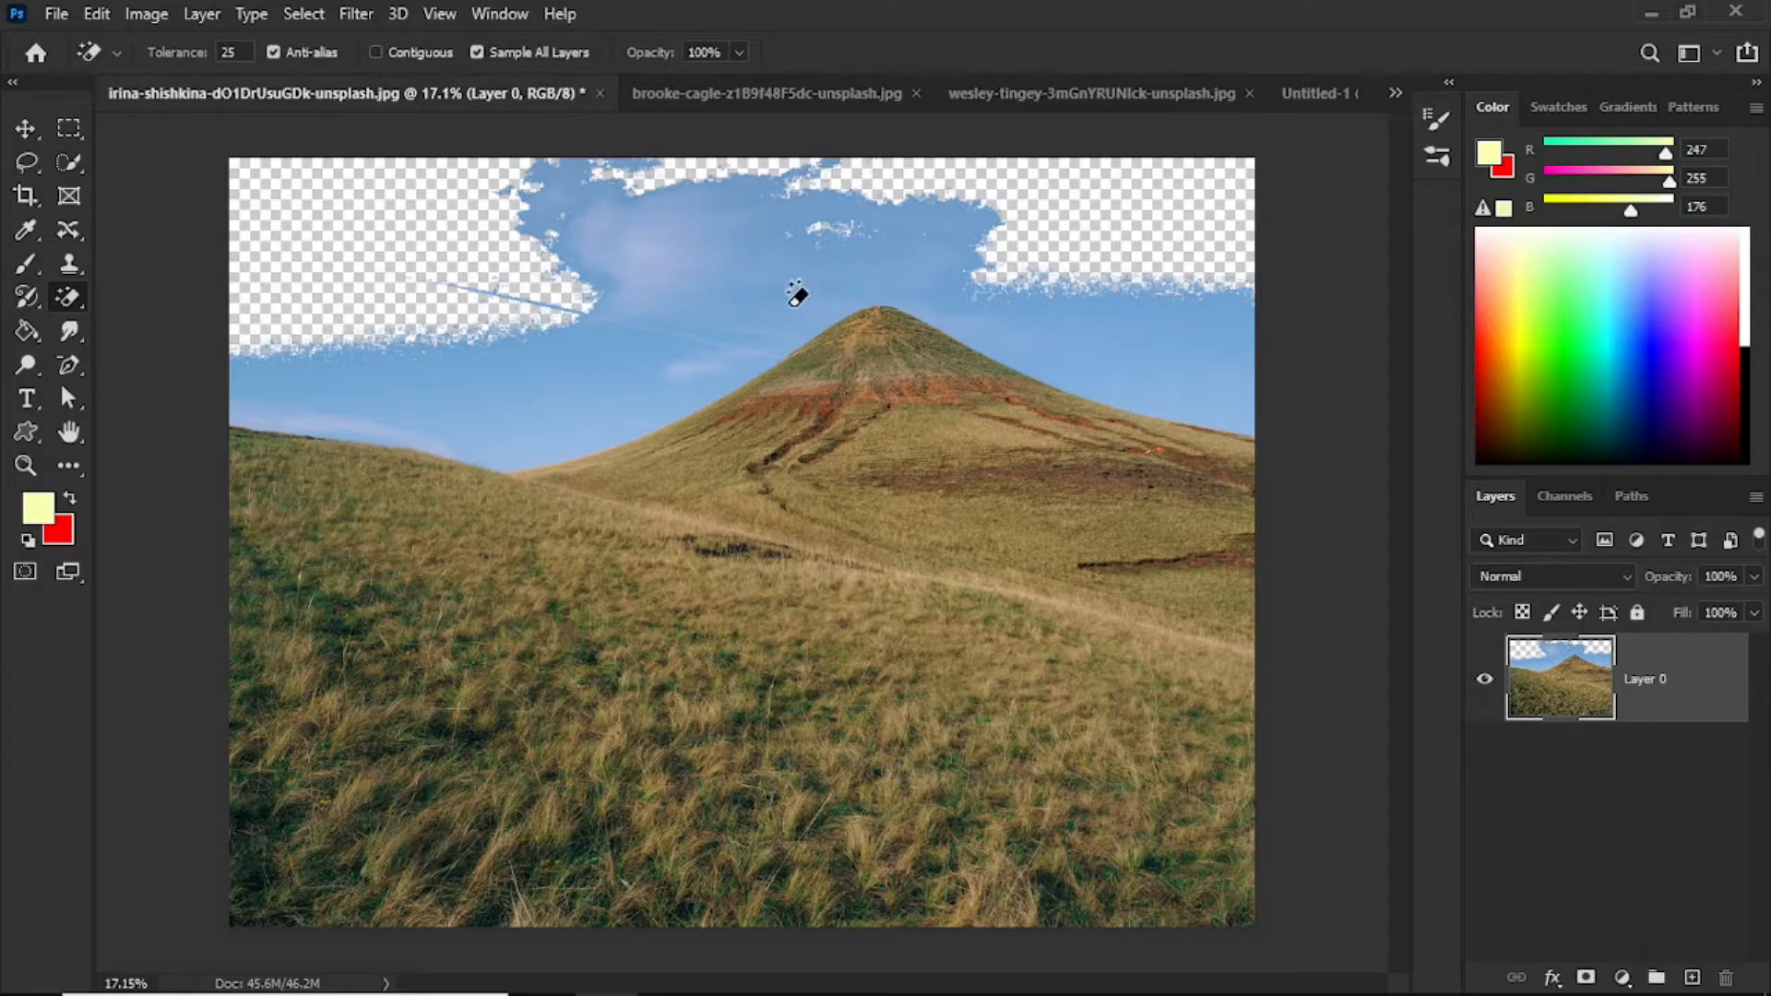
left_click(720, 251)
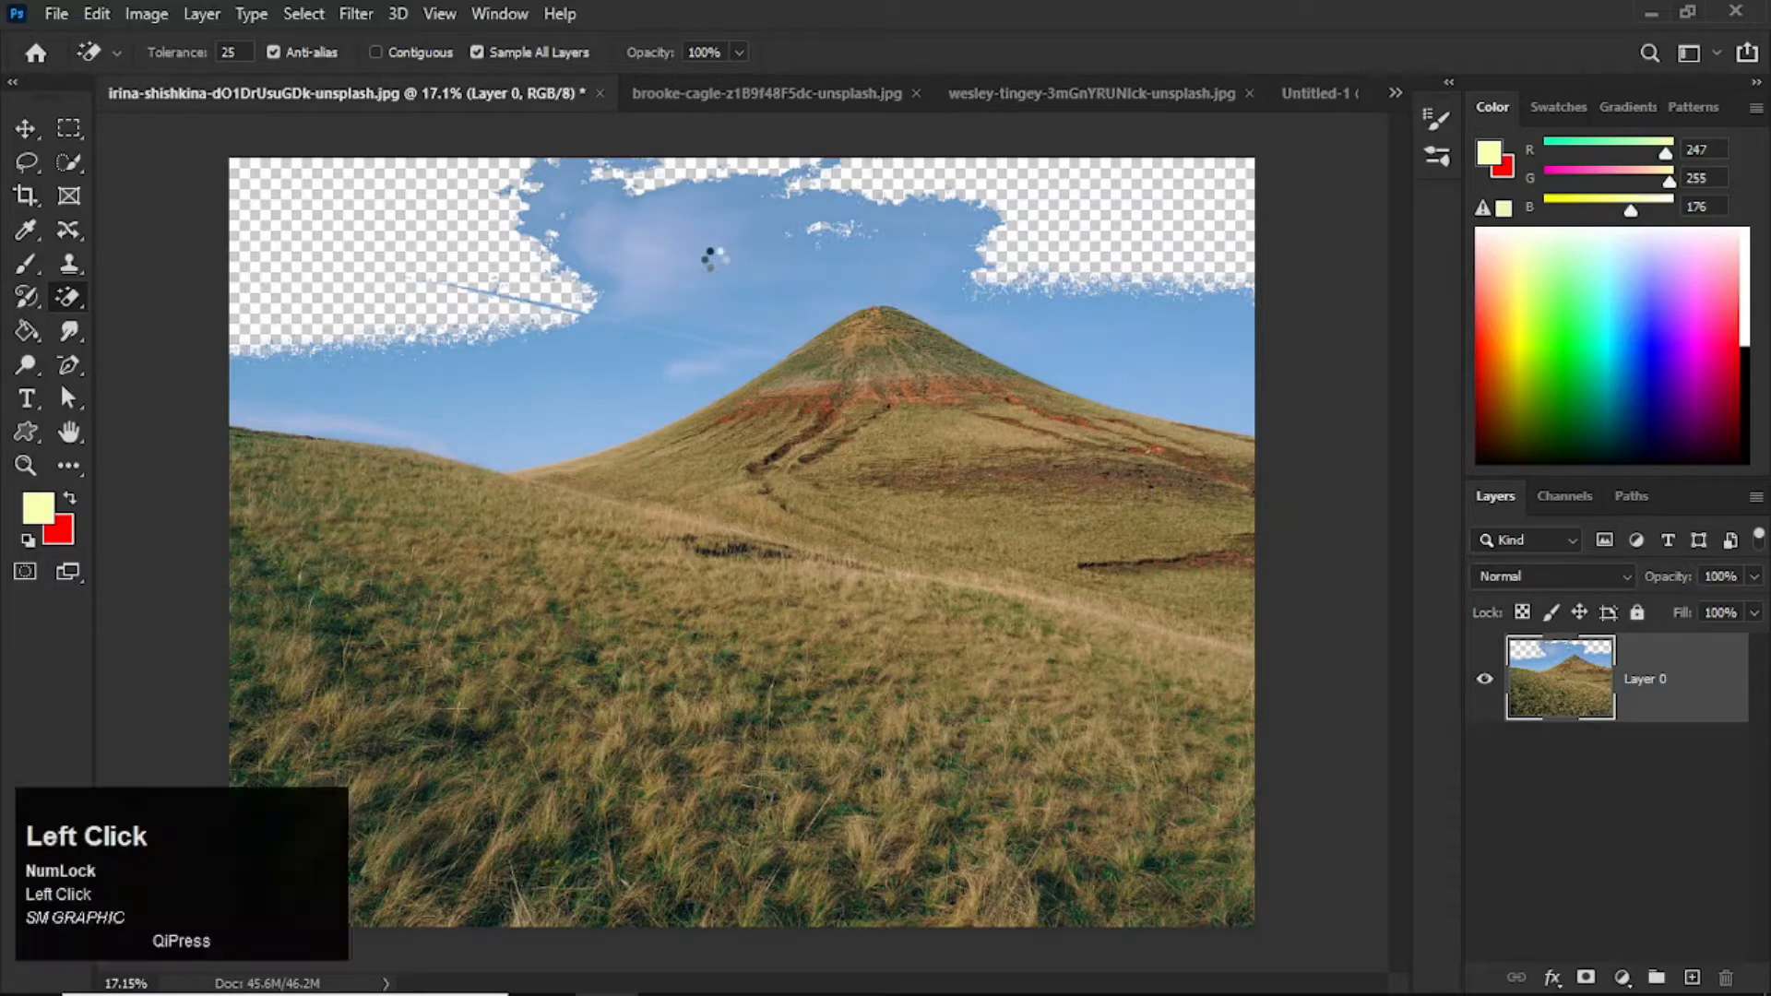
left_click(974, 288)
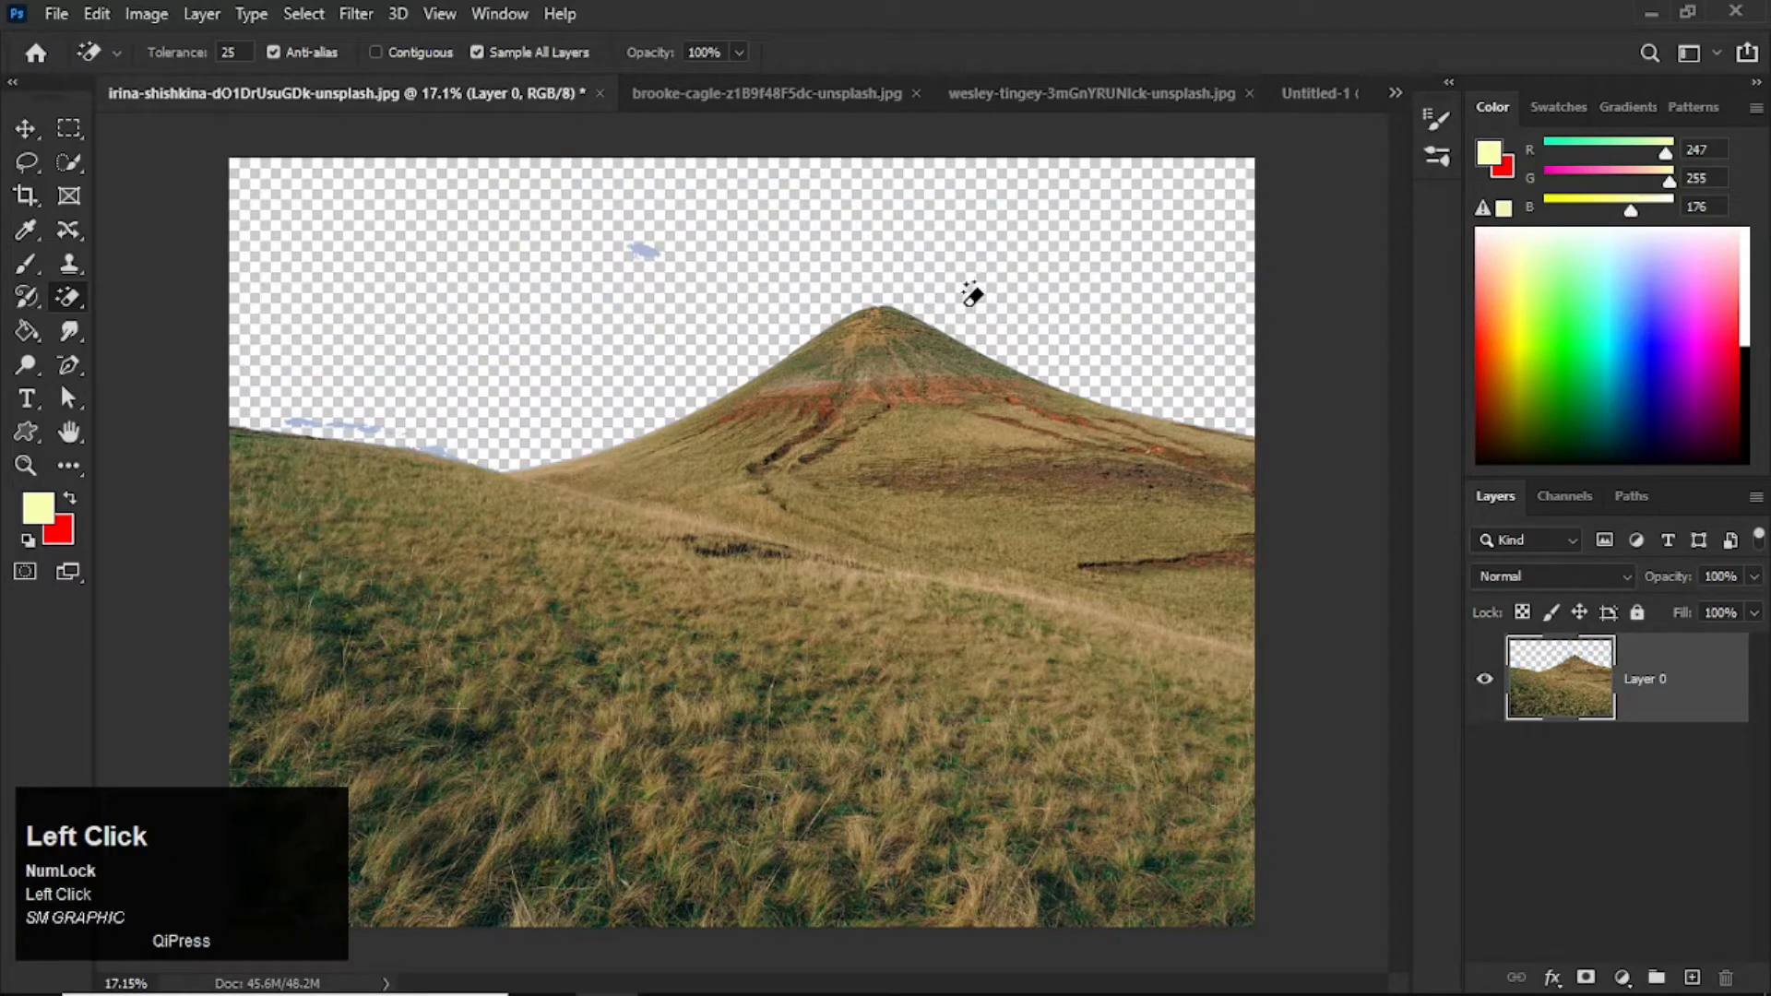
Clear the last sky remnants above the hills and switch to the Move tool.
key("v")
left_click(917, 268)
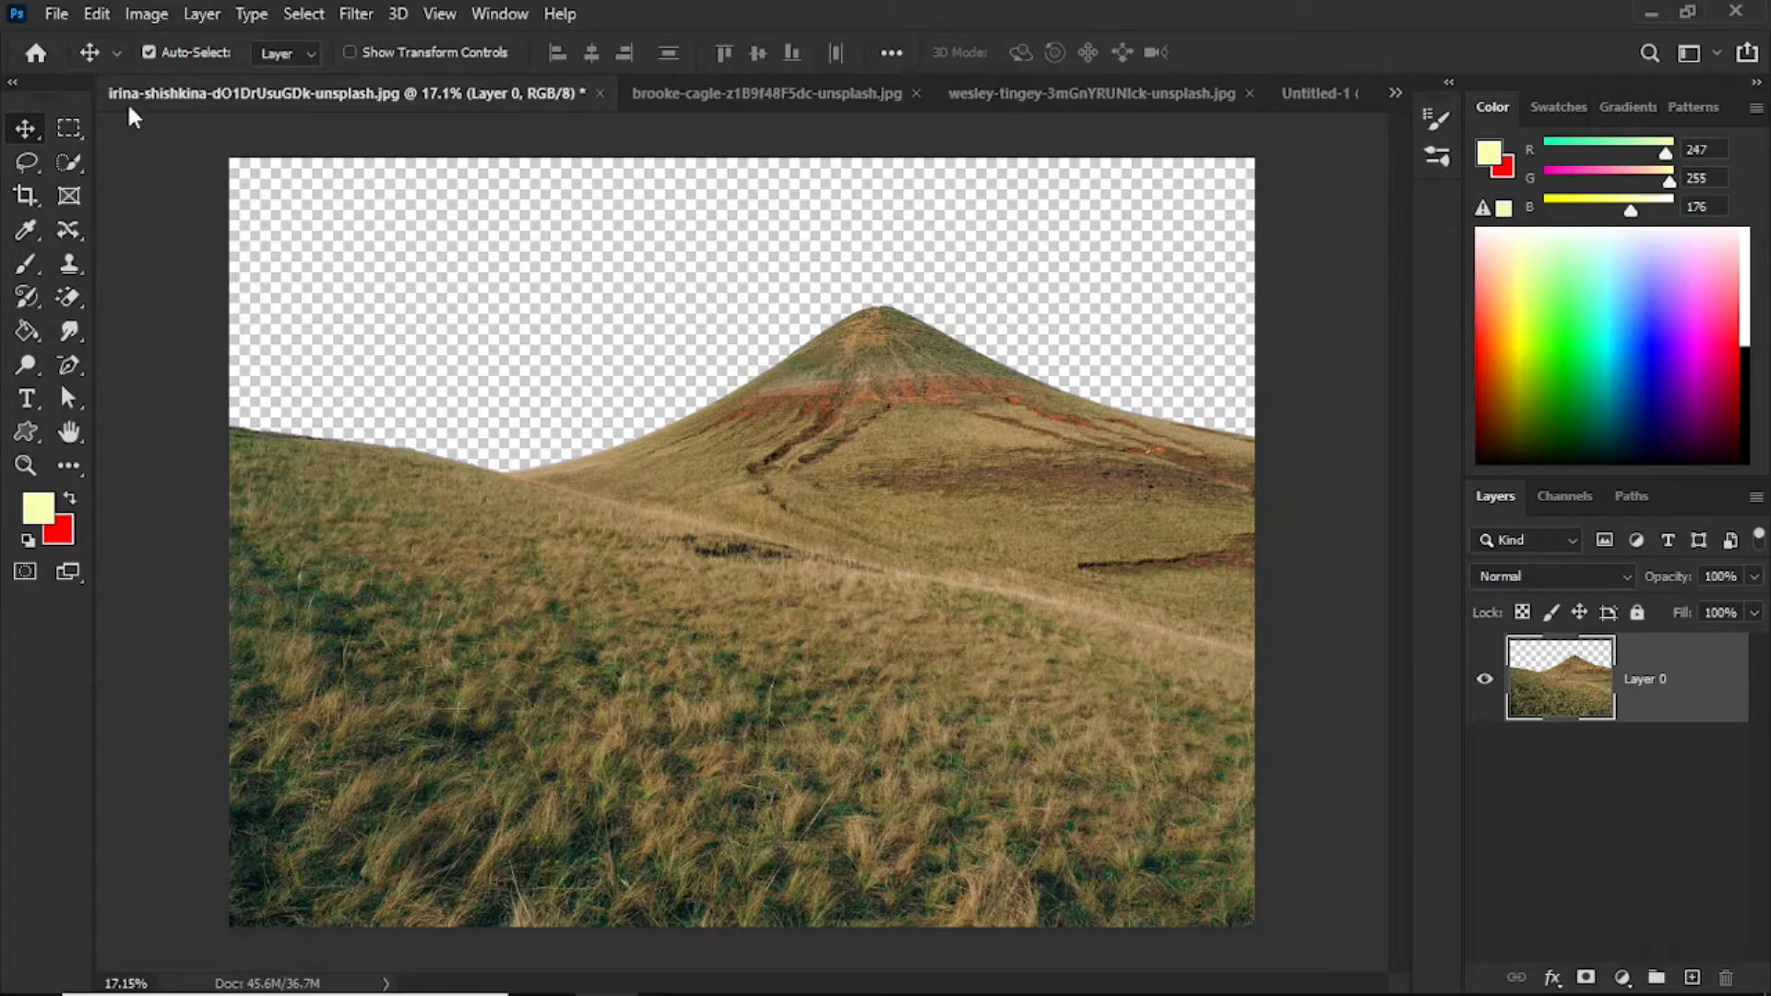
Open the teal-and-orange sunset sky photo from folder 11 and copy the whole image.
left_click(69, 14)
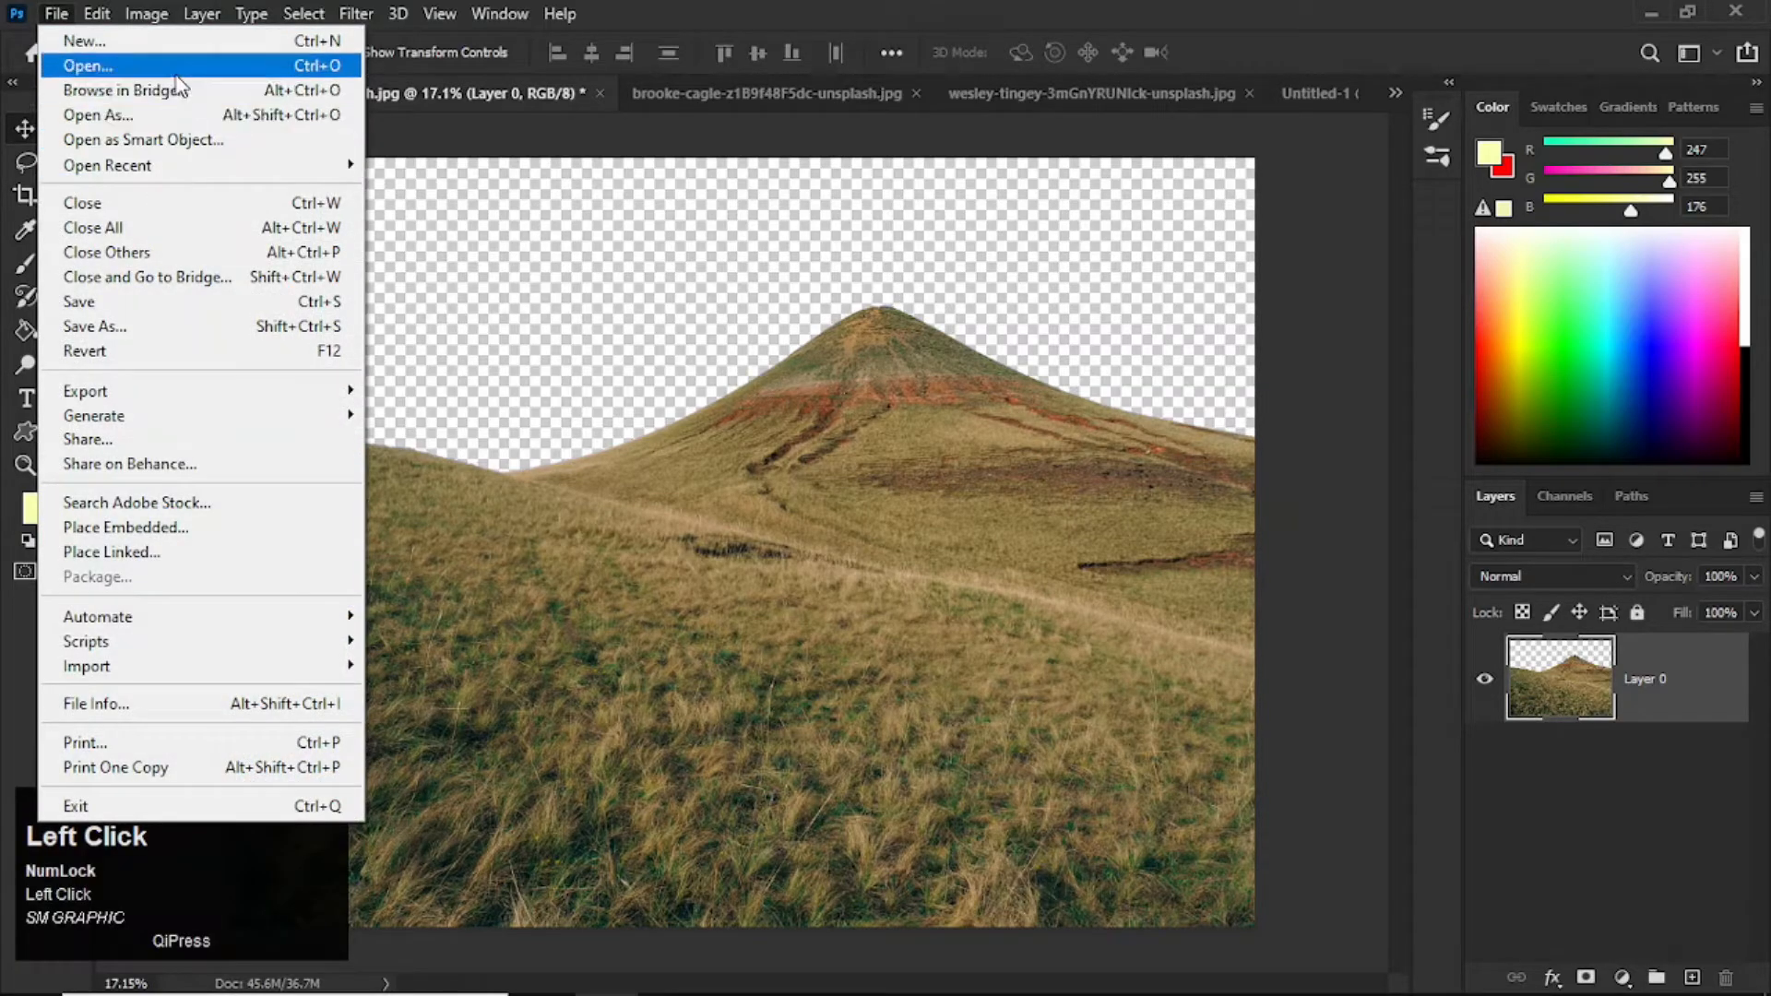
left_click(88, 65)
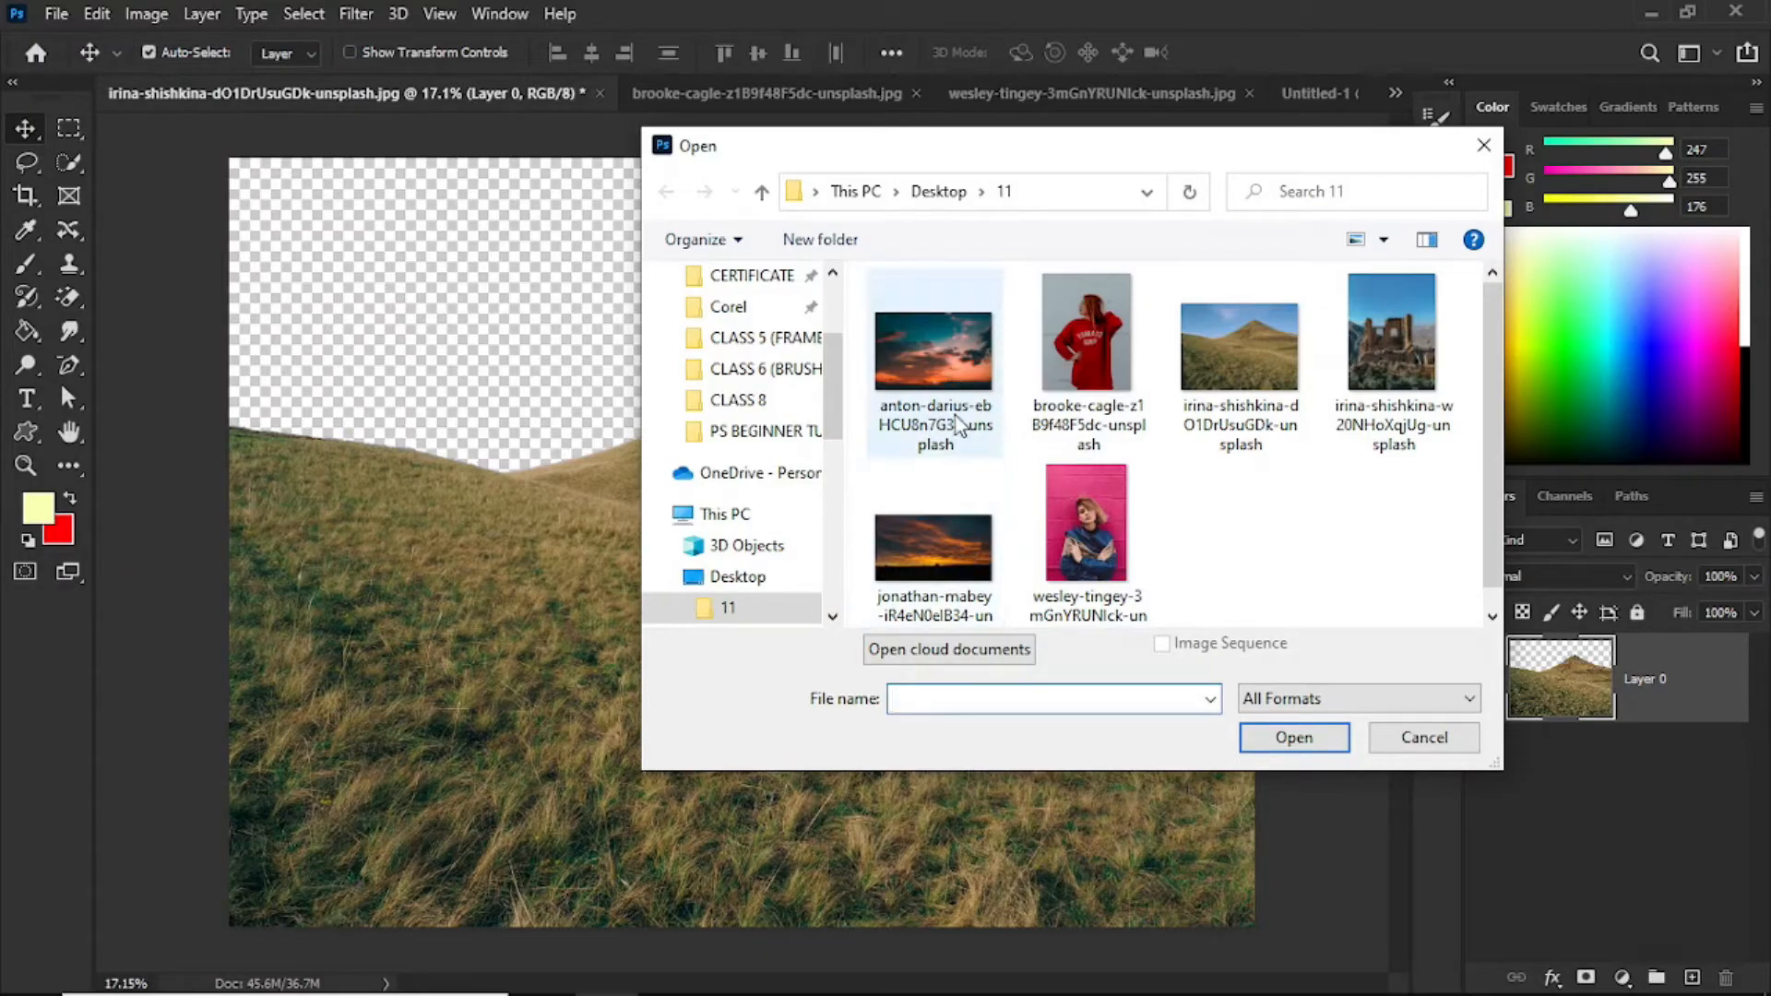
double_click(950, 374)
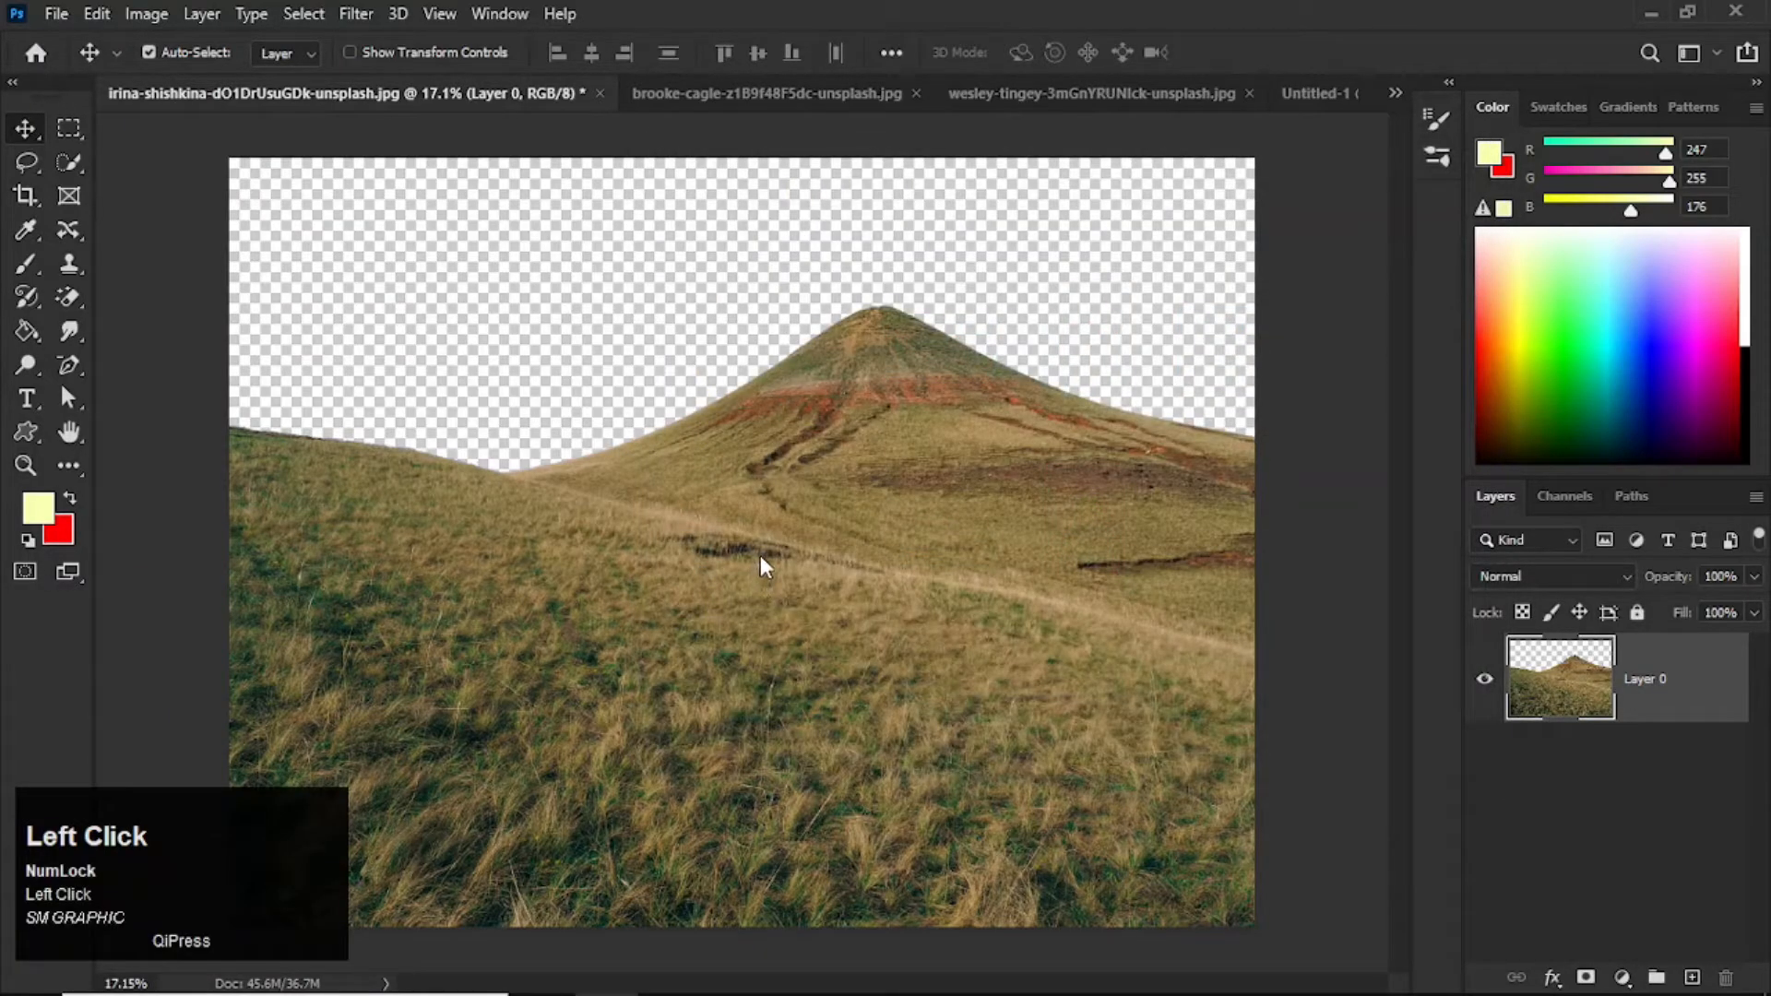
key("ctrl+a")
key("ctrl+c")
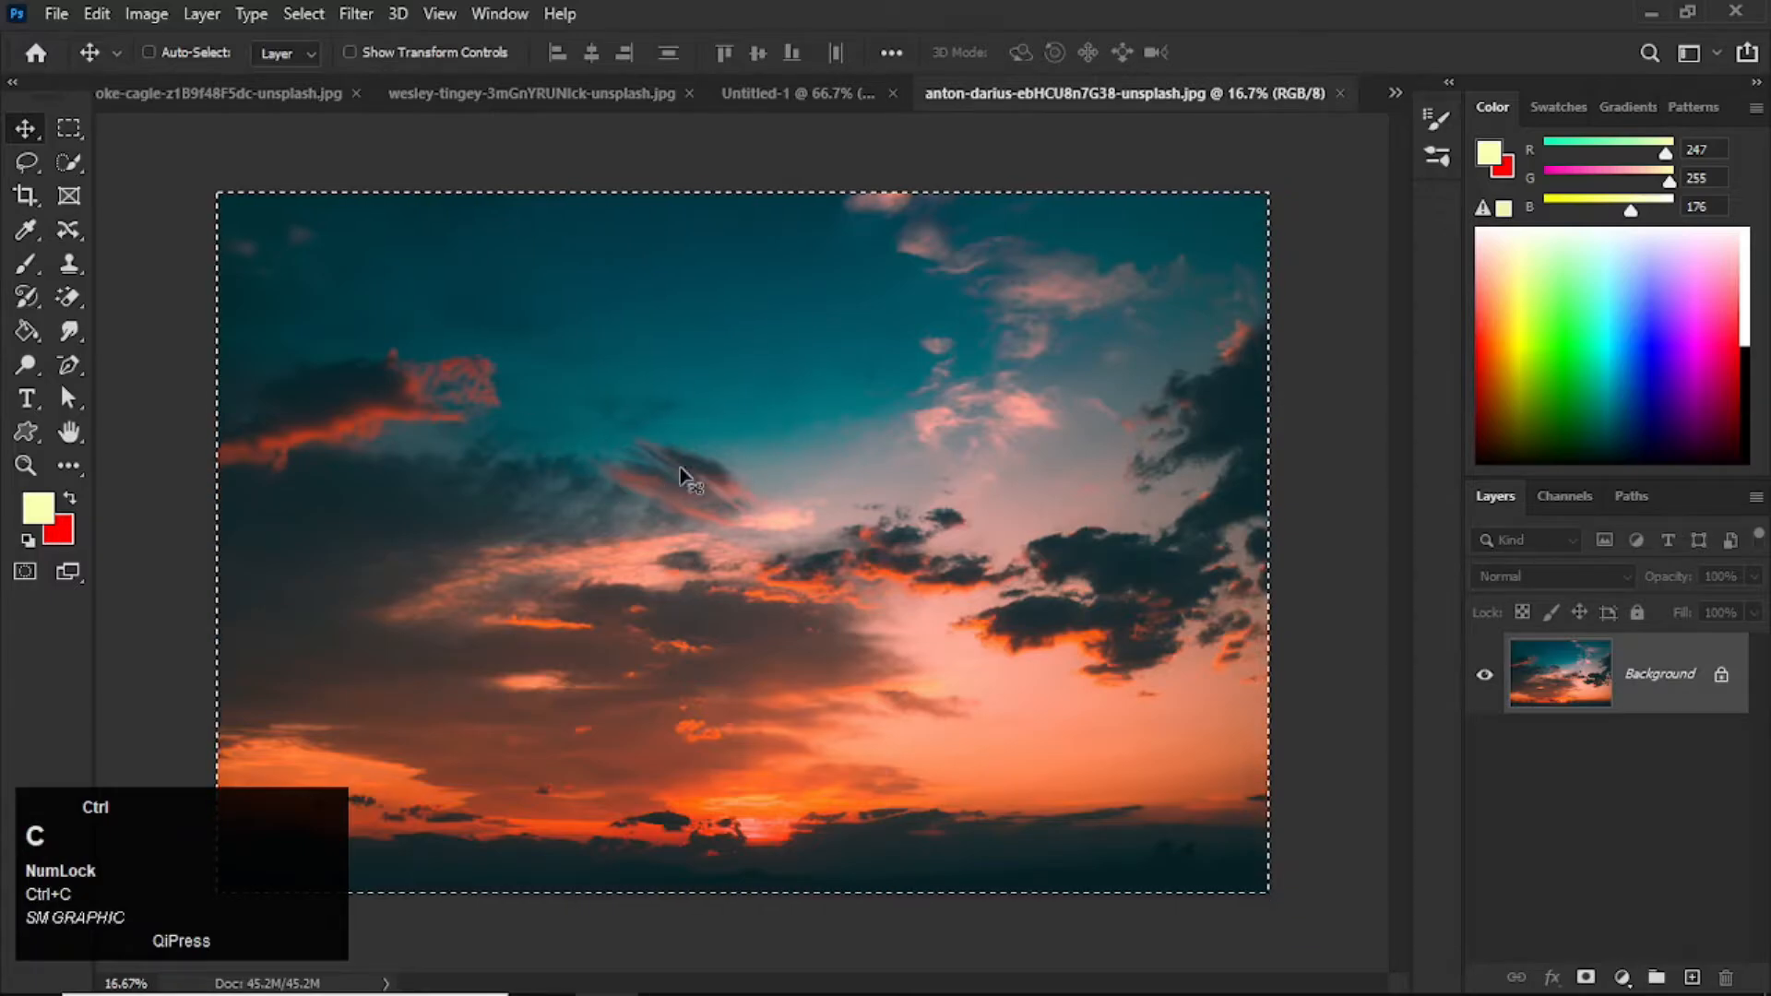
Paste the sunset into the hill photo, place its layer beneath the hills and reposition it behind the peak.
left_click(189, 96)
key("ctrl+v")
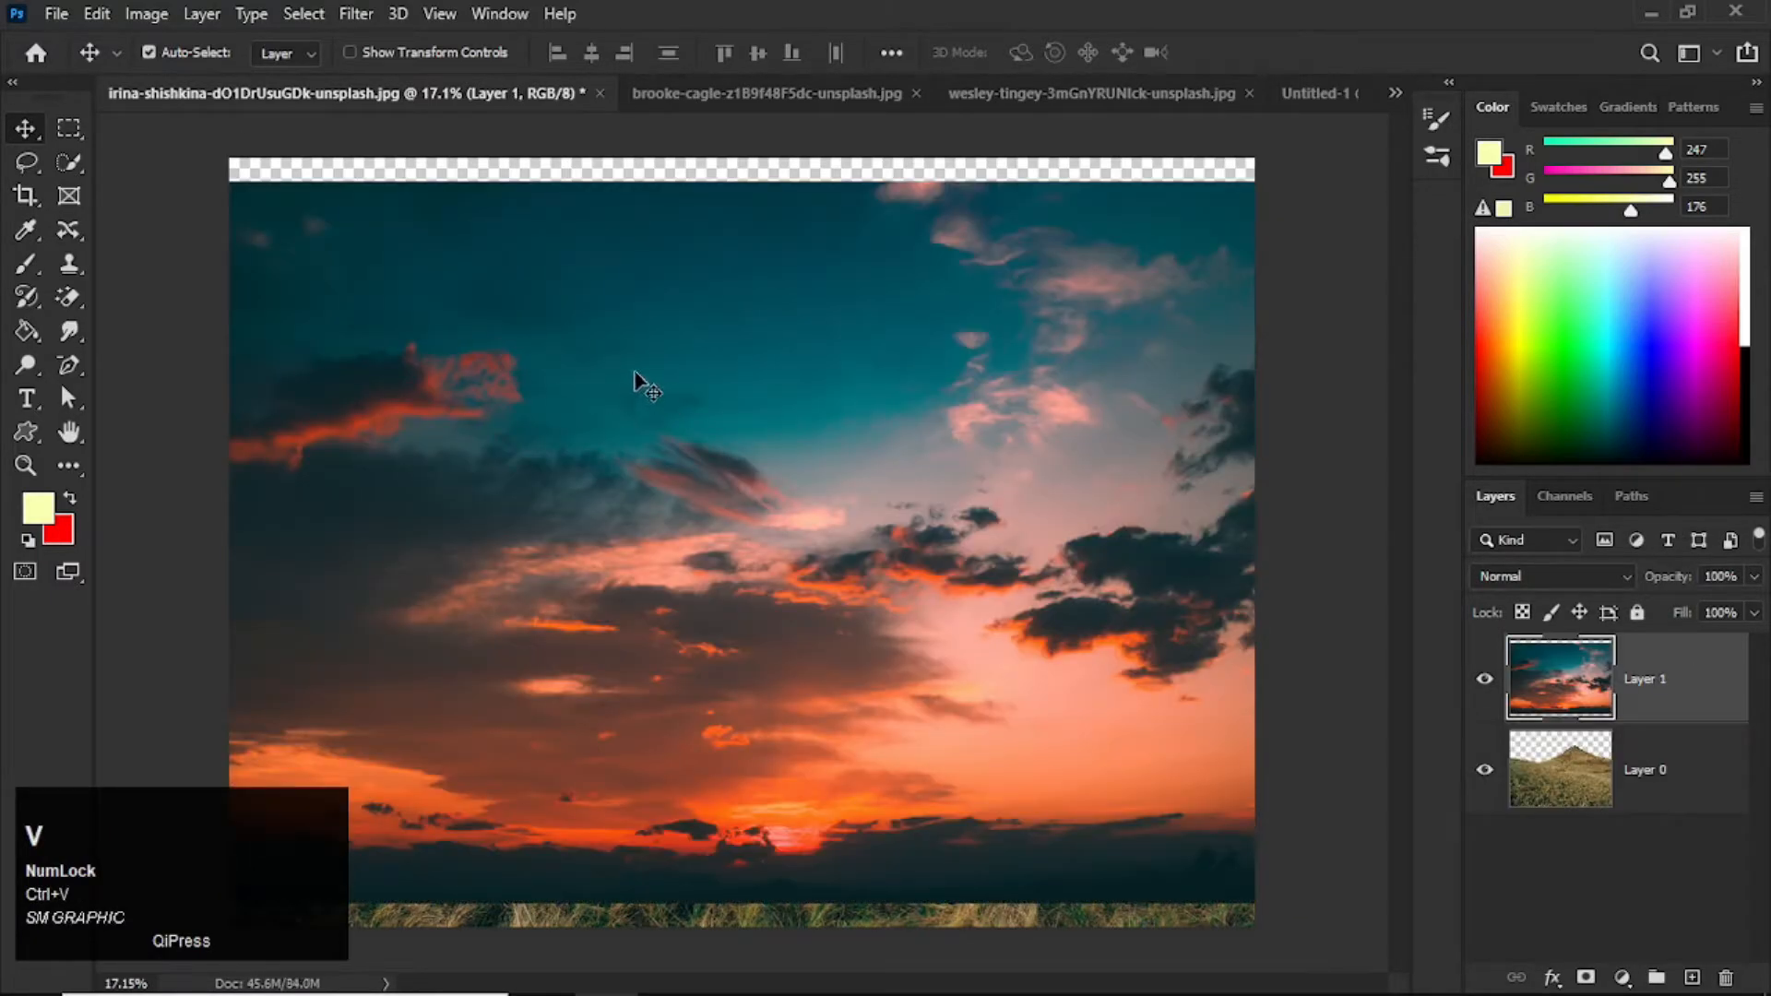
left_click_drag(1564, 690, 1558, 813)
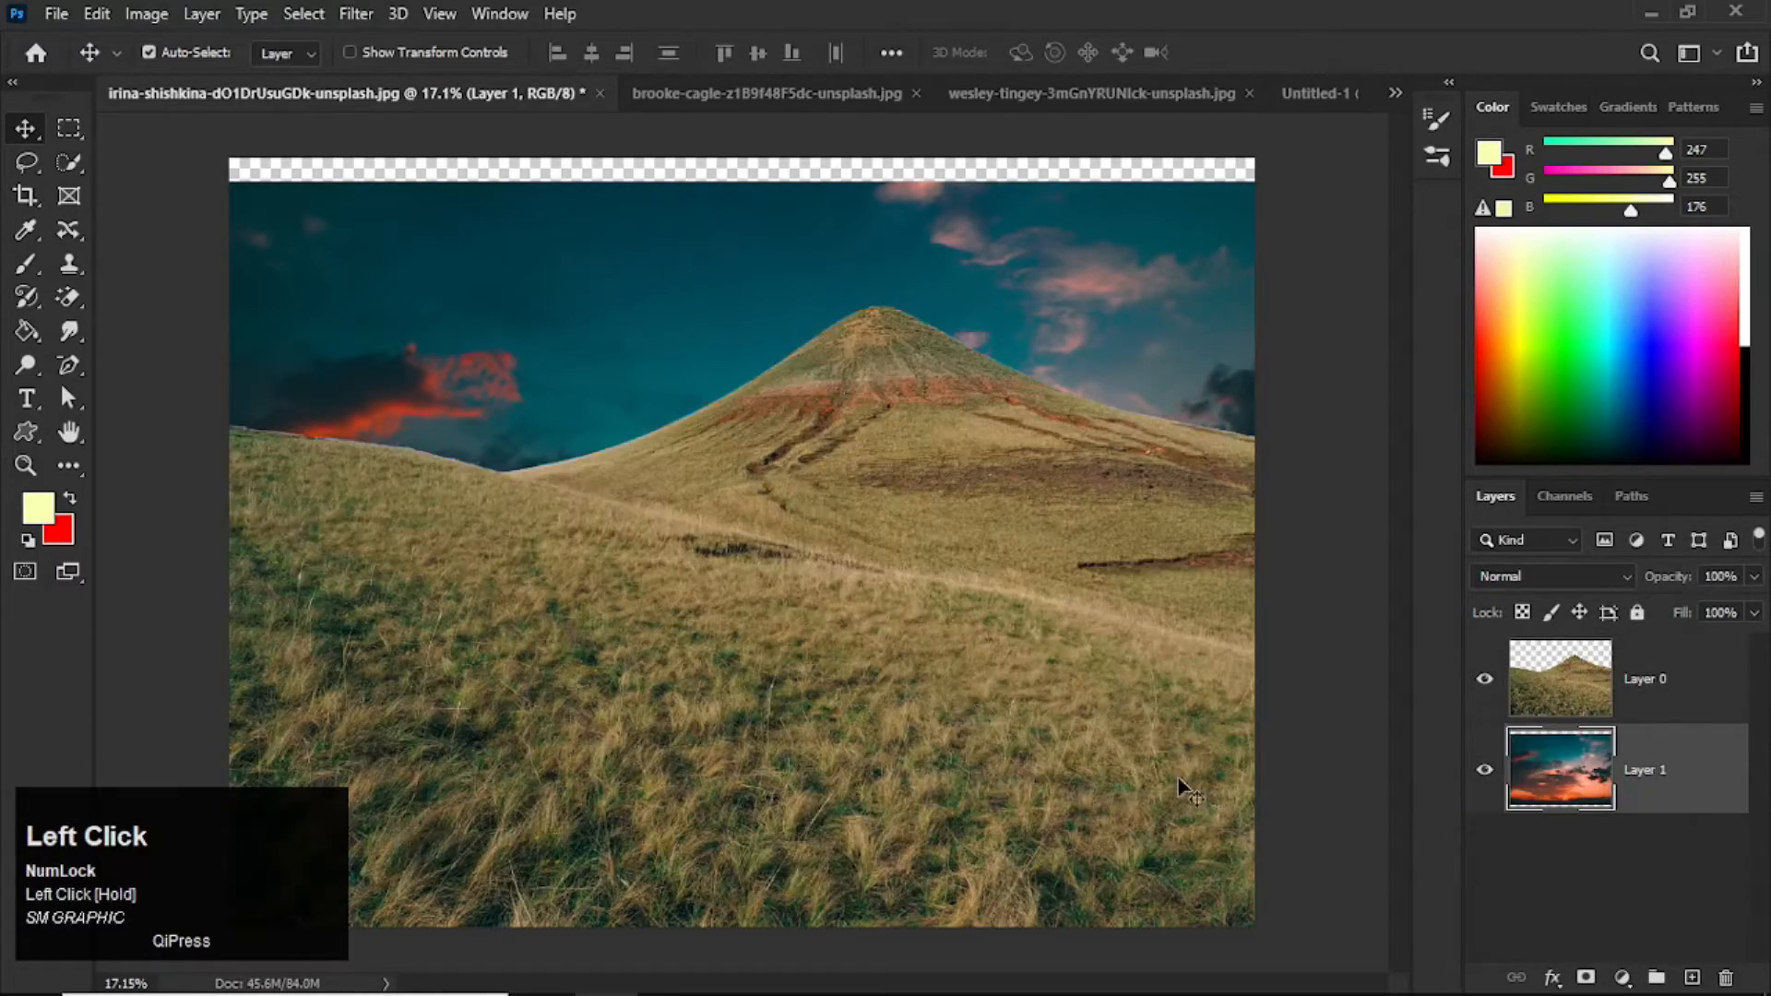
left_click_drag(957, 301, 1043, 305)
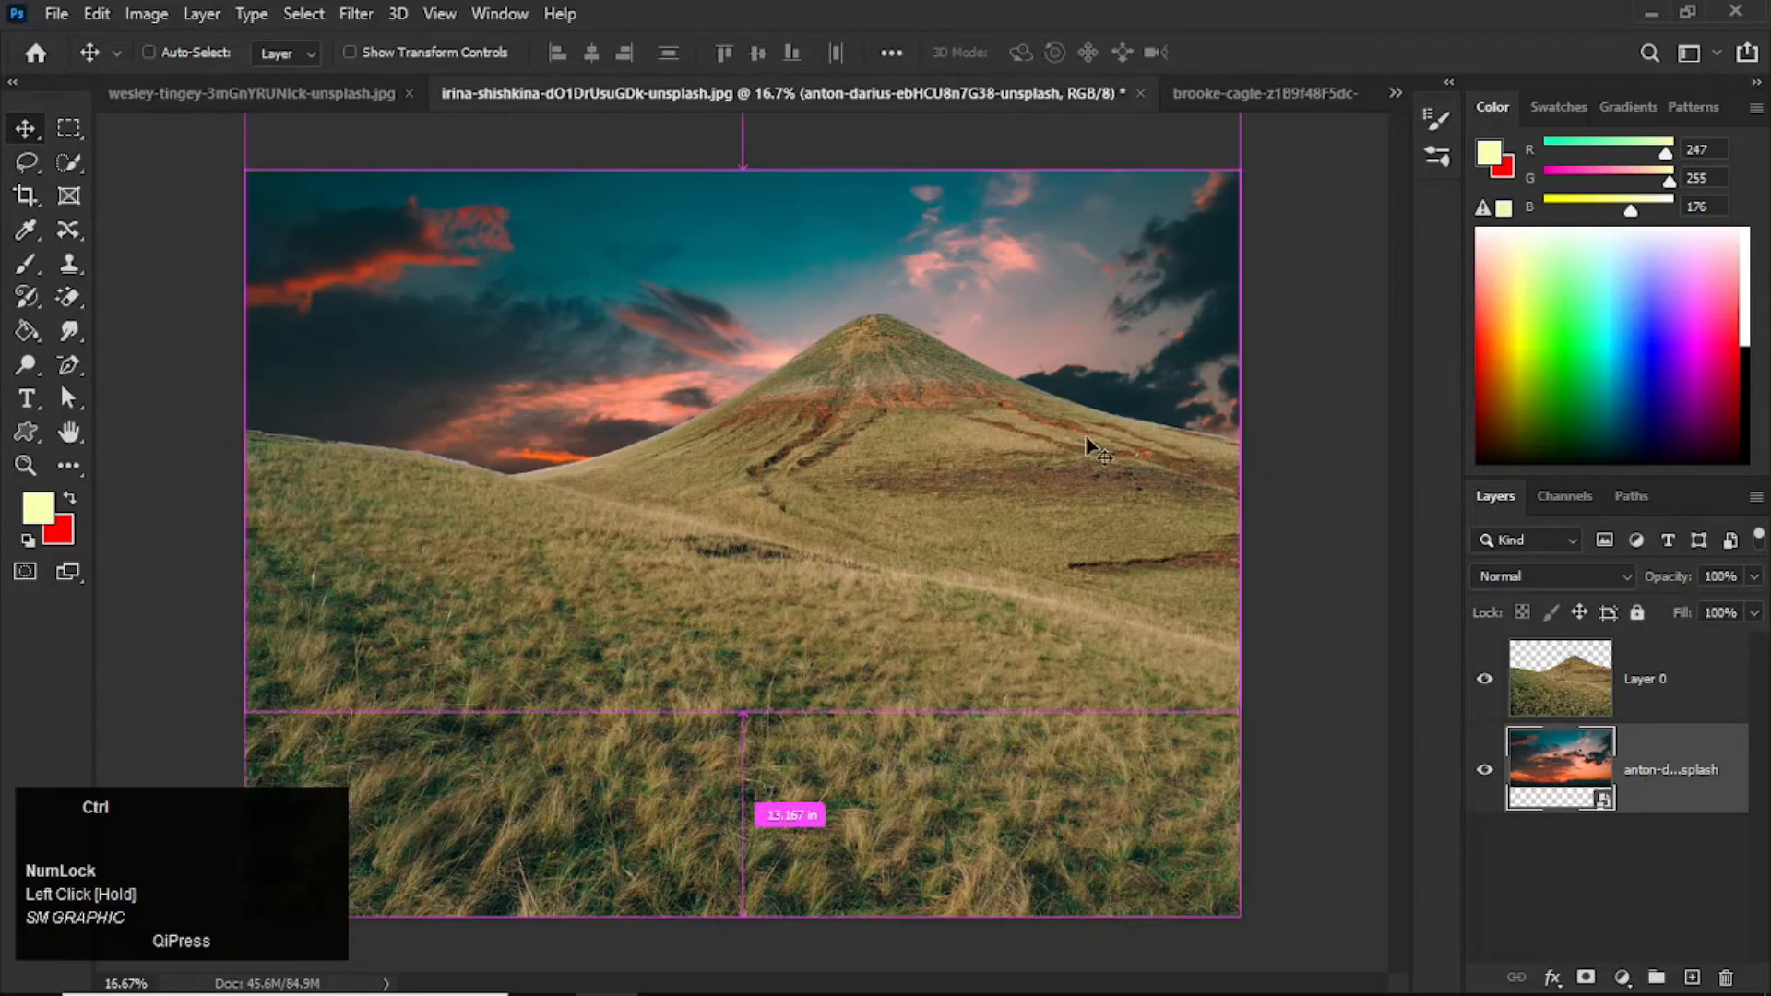
Undo the sky replacement and revert the hill photo to its last saved version.
key("ctrl+z")
key("ctrl+z")
key("ctrl+z")
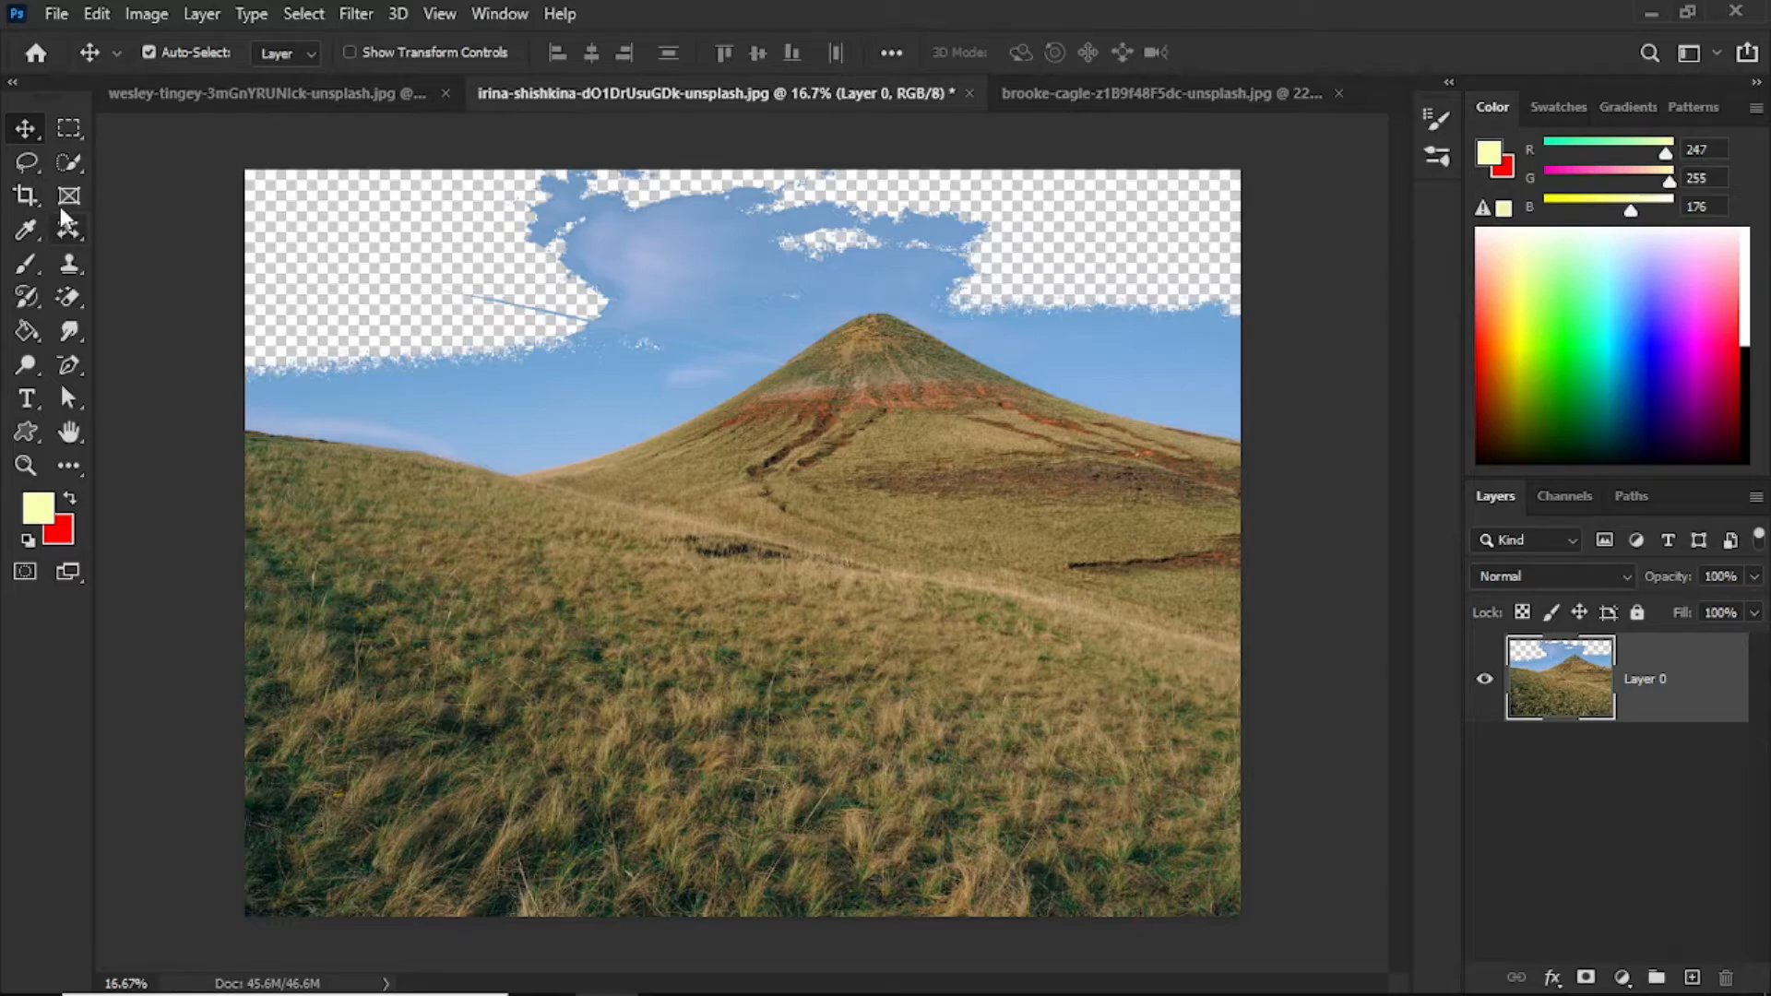
left_click(57, 14)
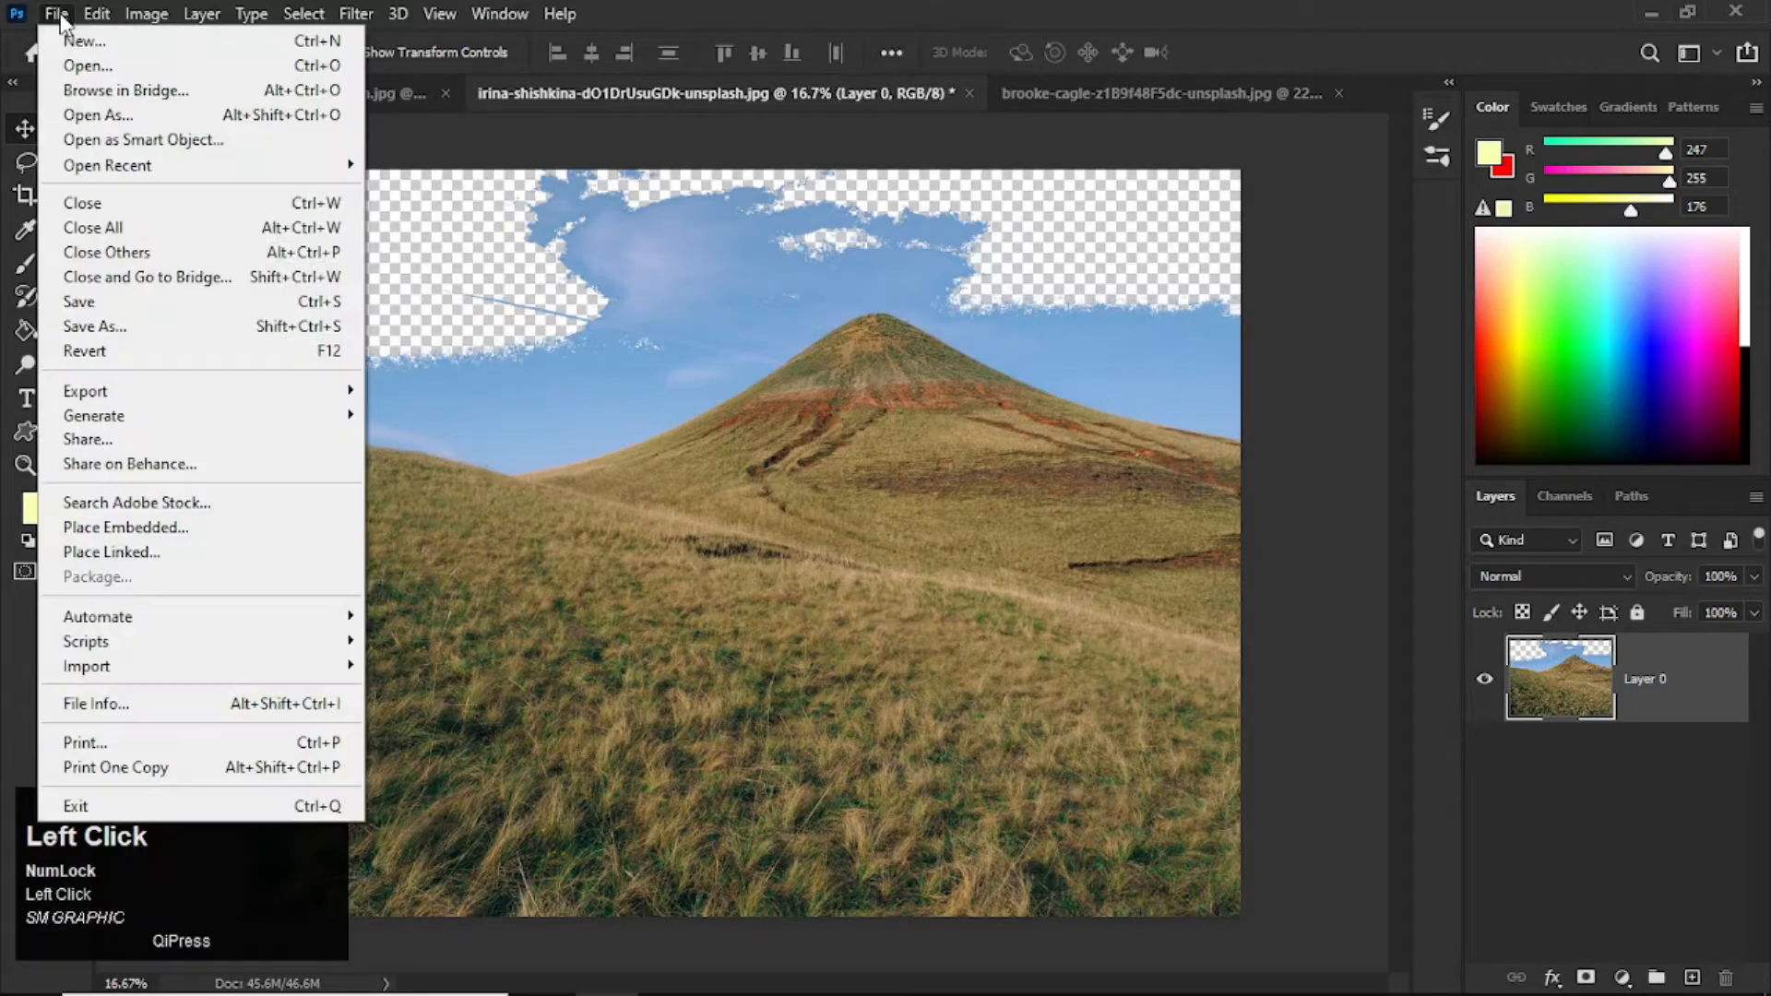
left_click(151, 355)
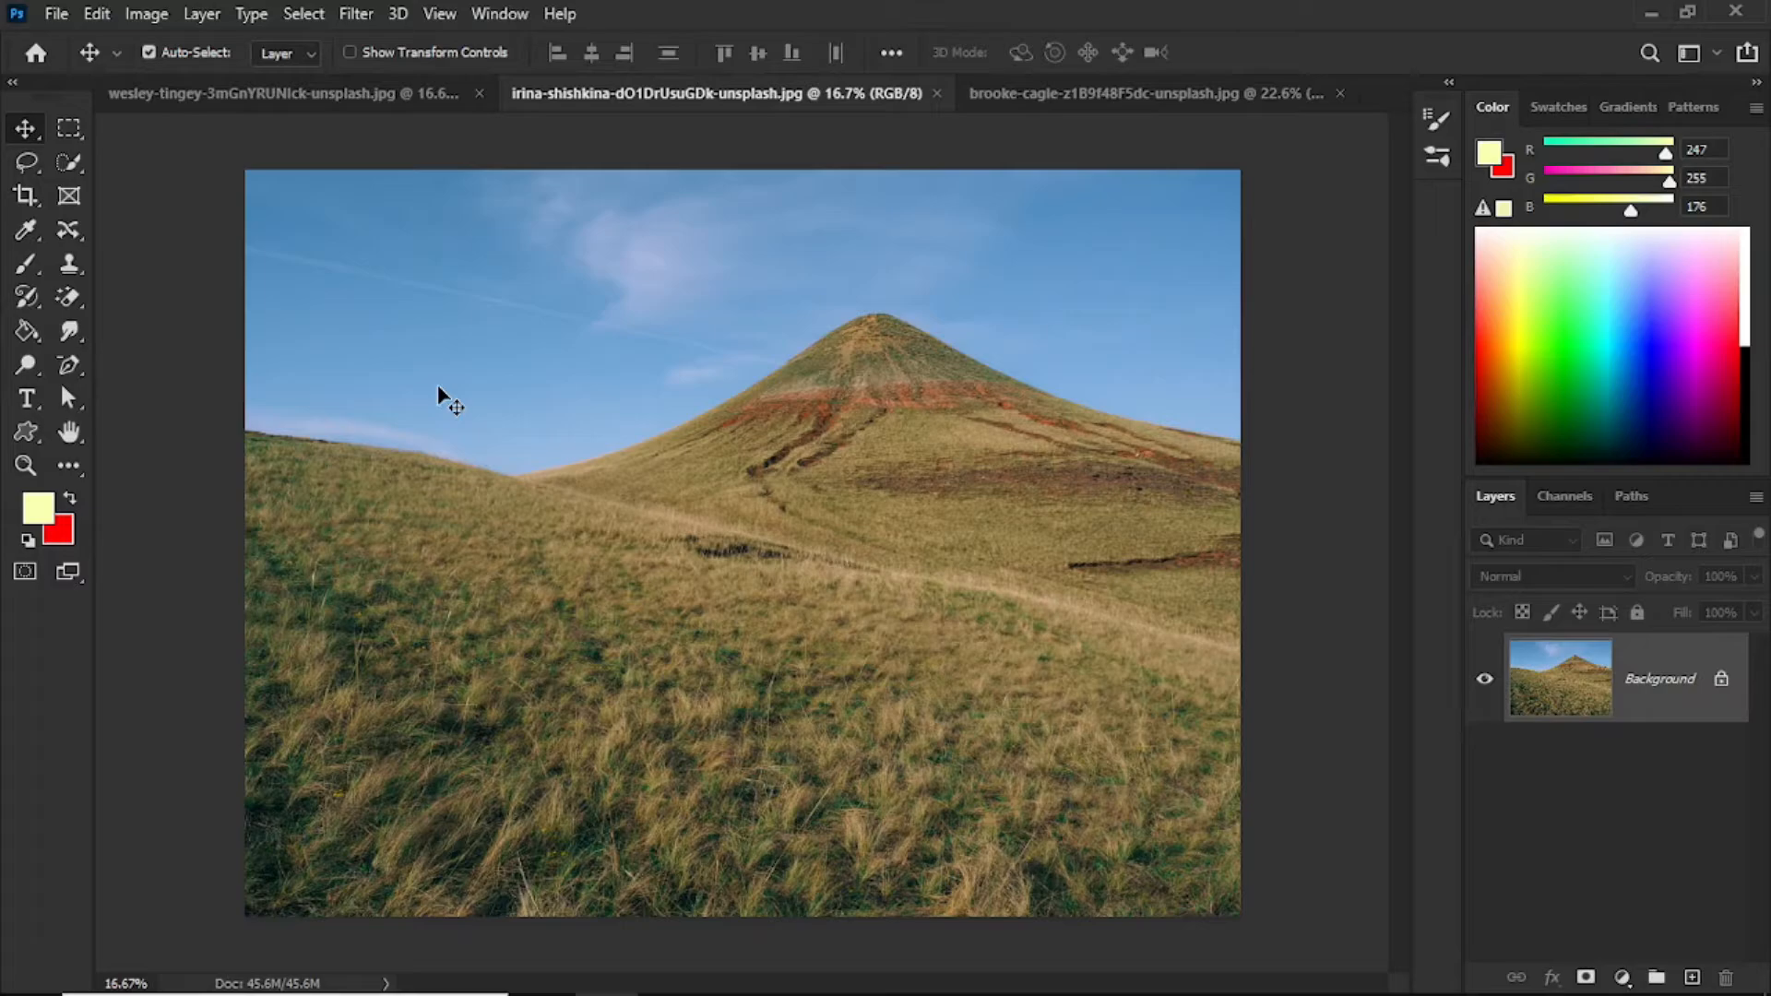
Switch to the Background Eraser Tool and look over its brush size, hardness and spacing settings.
mouse_move(83, 300)
left_mouse_down()
mouse_move(129, 298)
mouse_move(169, 325)
left_mouse_up()
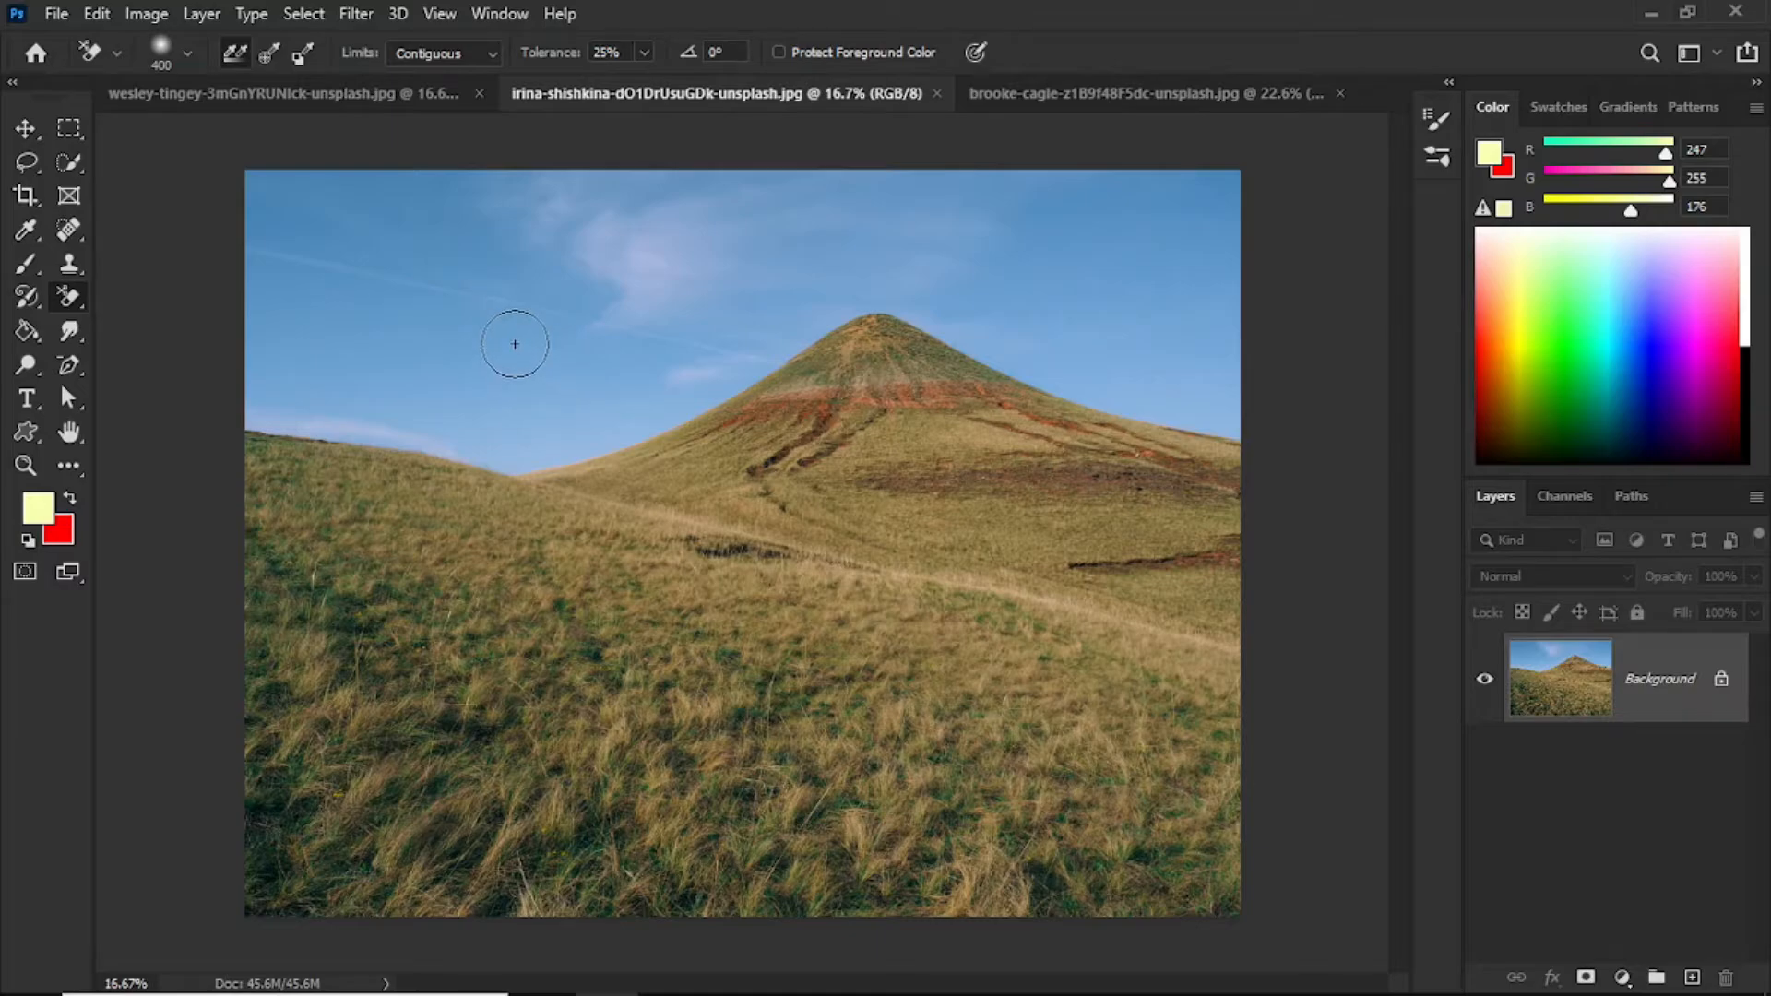
left_click(187, 53)
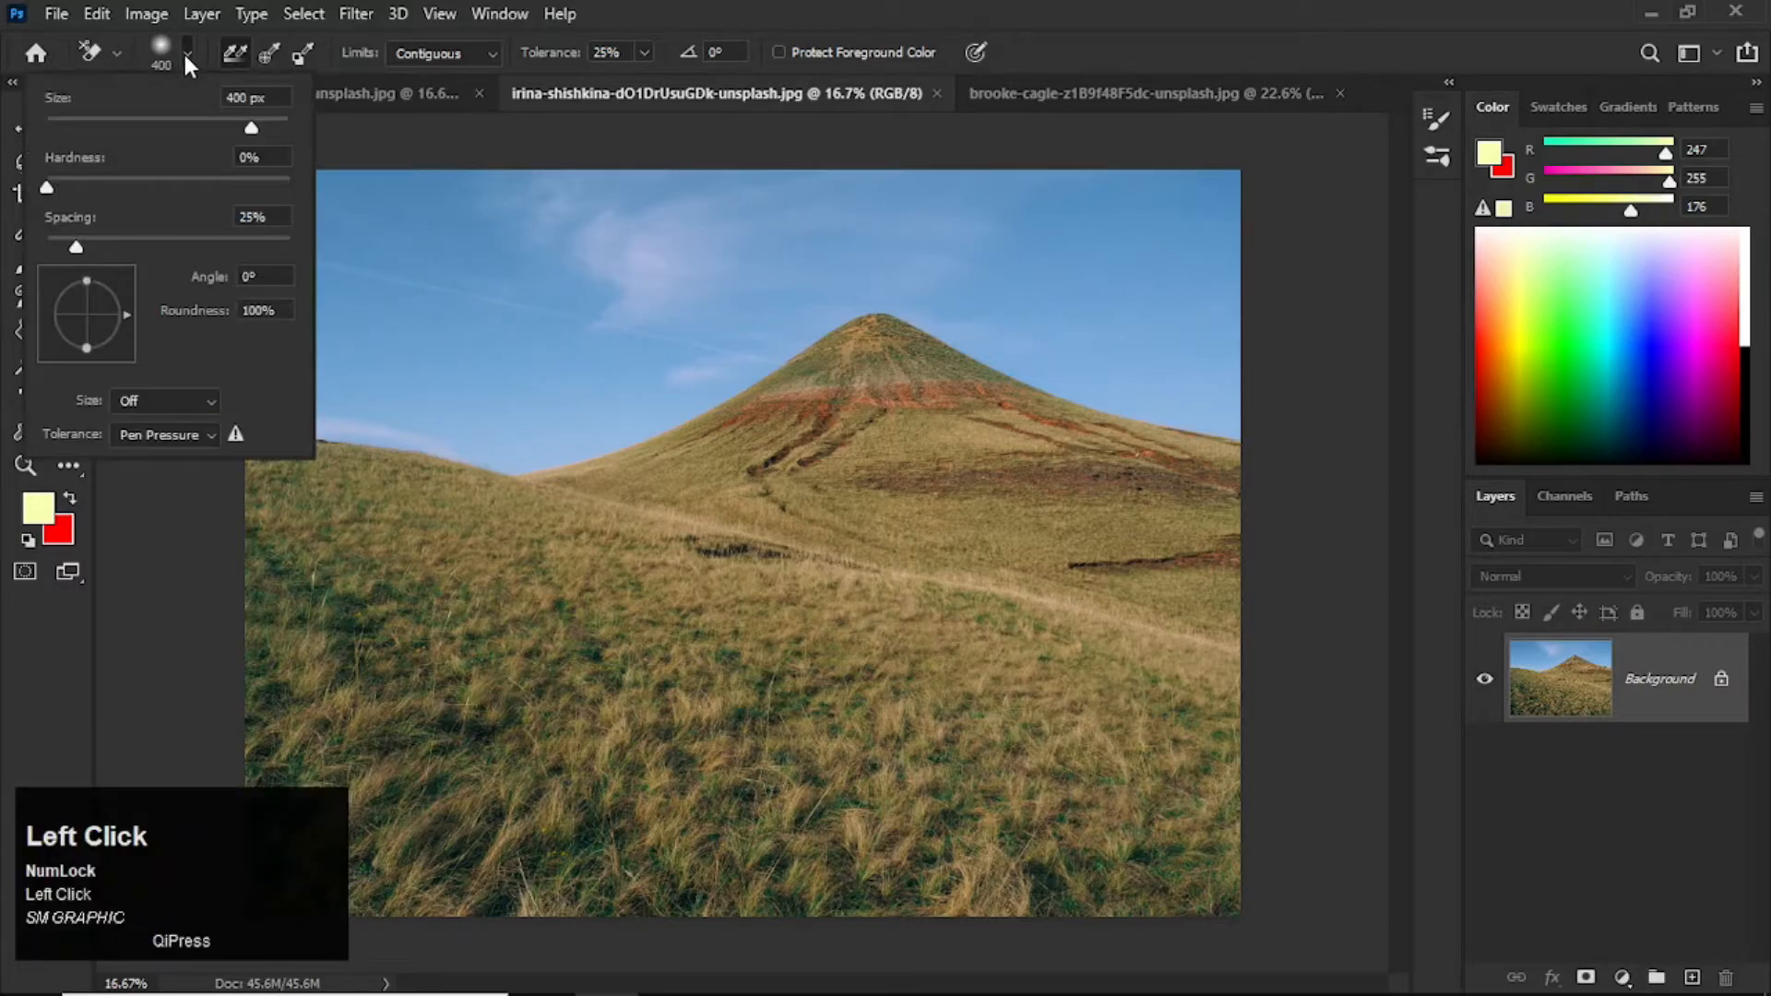
left_click(393, 273)
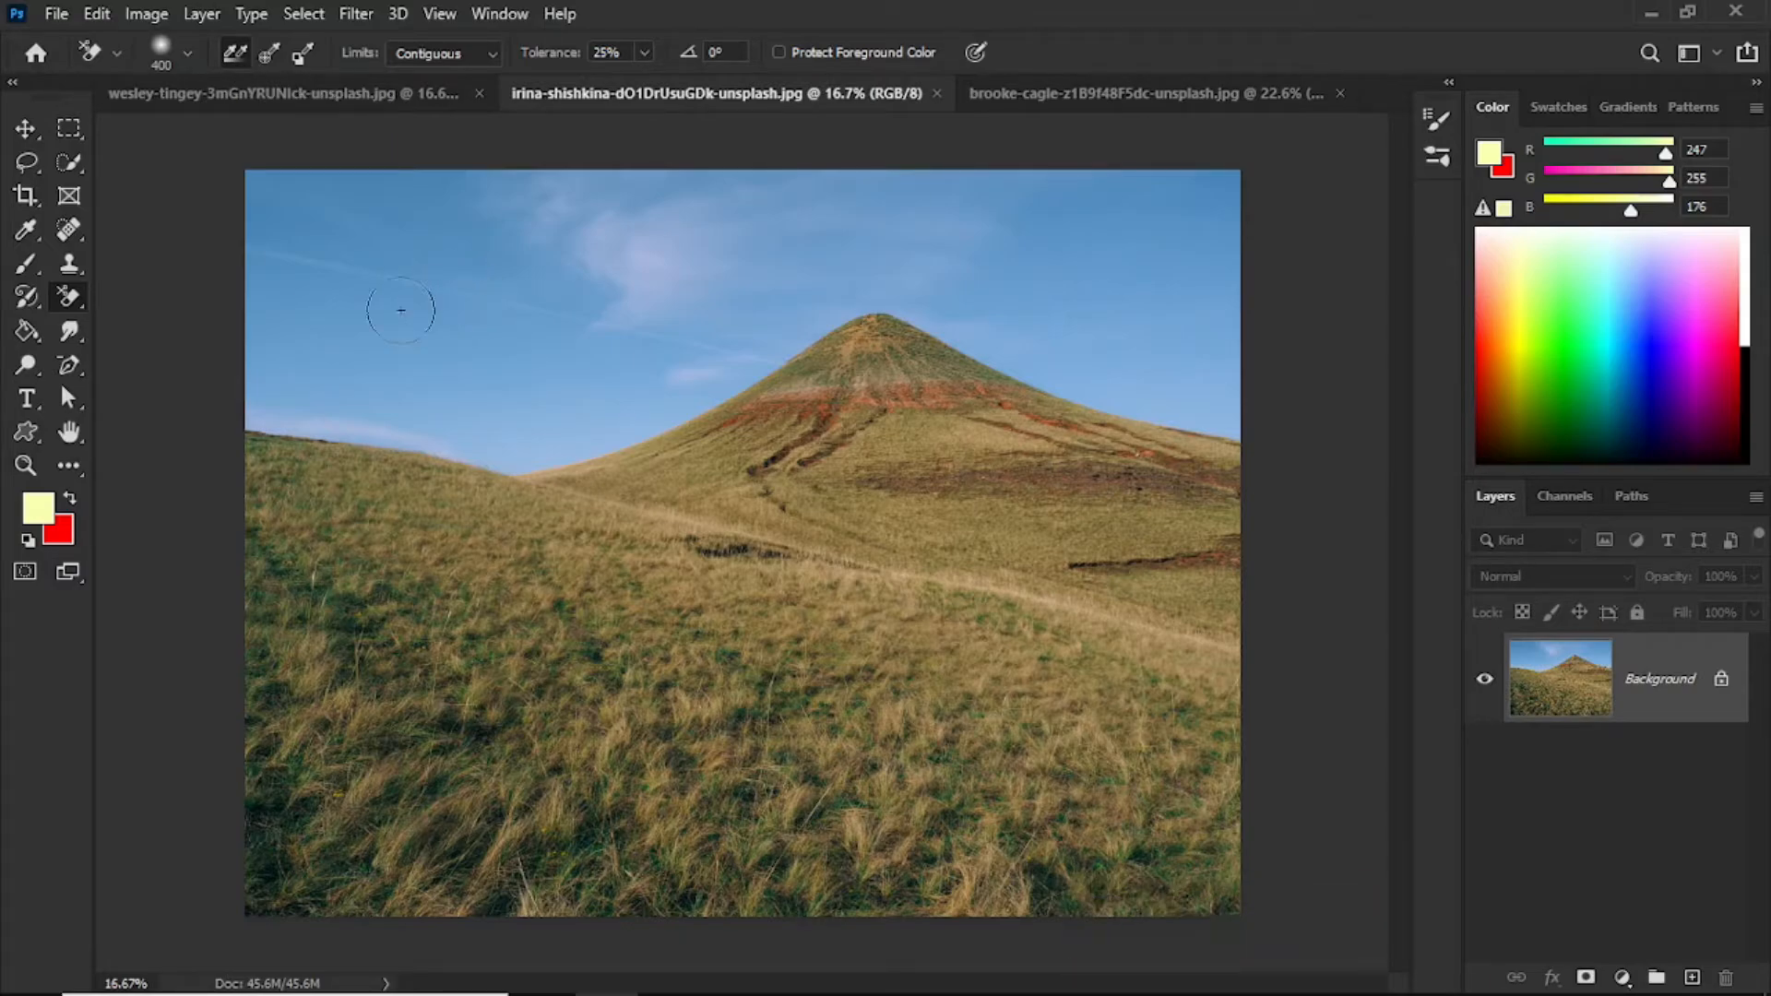
Try the Background Eraser with Contiguous limits from the sky's upper-left corner down to the hillside, and undo the stroke.
scroll(321, 342, "up", 1)
key("ctrl+z")
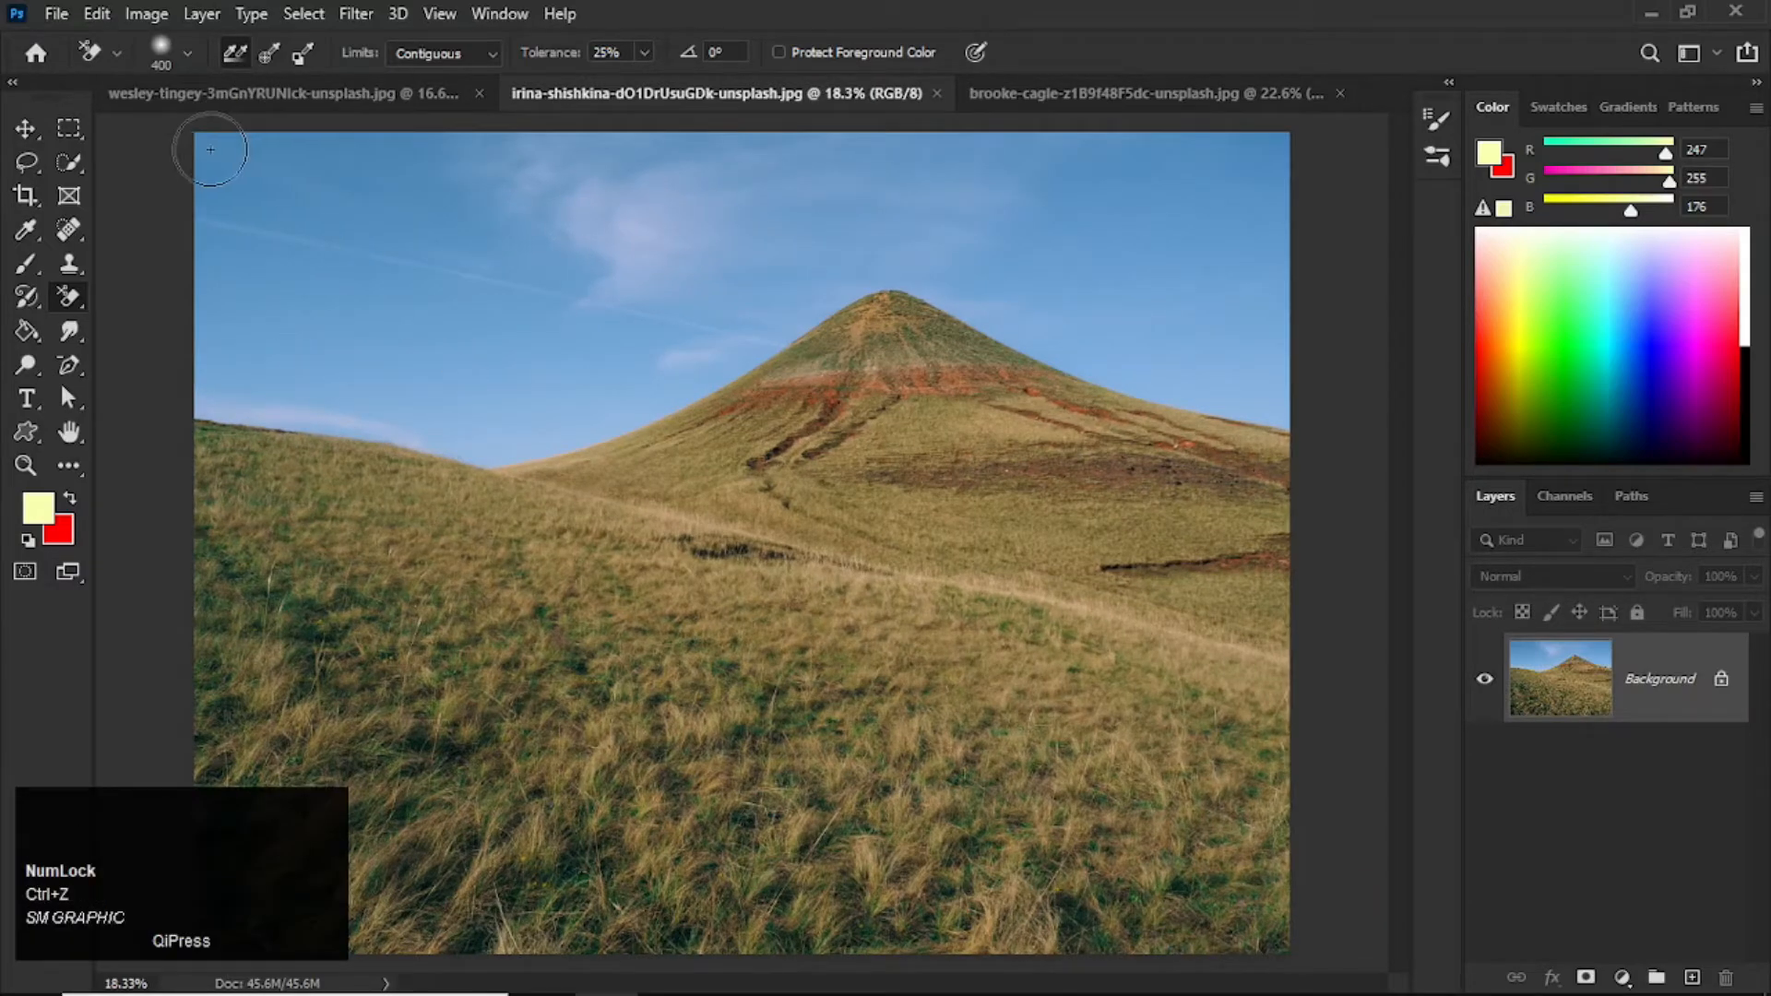
mouse_move(212, 145)
left_mouse_down()
mouse_move(758, 150)
mouse_move(707, 187)
mouse_move(350, 204)
mouse_move(220, 183)
mouse_move(224, 220)
mouse_move(297, 244)
mouse_move(204, 253)
mouse_move(210, 385)
mouse_move(396, 416)
mouse_move(471, 450)
mouse_move(593, 423)
mouse_move(362, 414)
mouse_move(342, 478)
left_mouse_up()
key("ctrl+z")
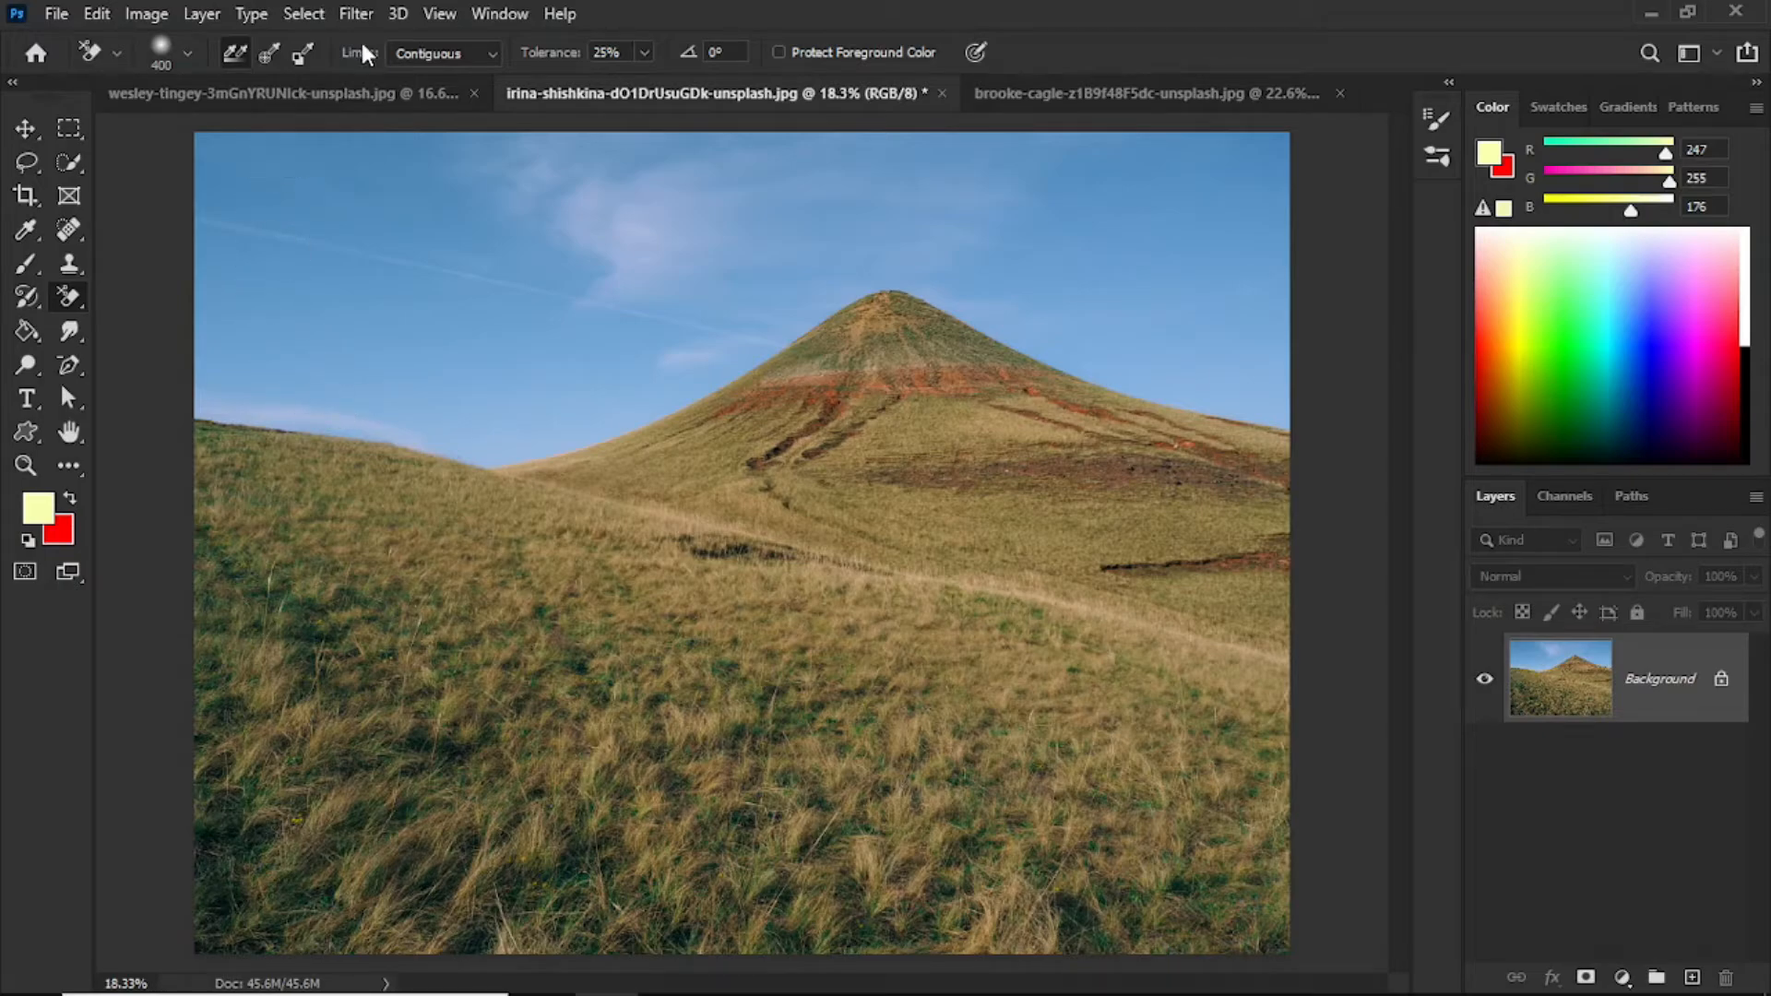
Set the limits to Find Edges and erase the sky along the hill outline from the photo's left edge to the peak.
left_click(451, 52)
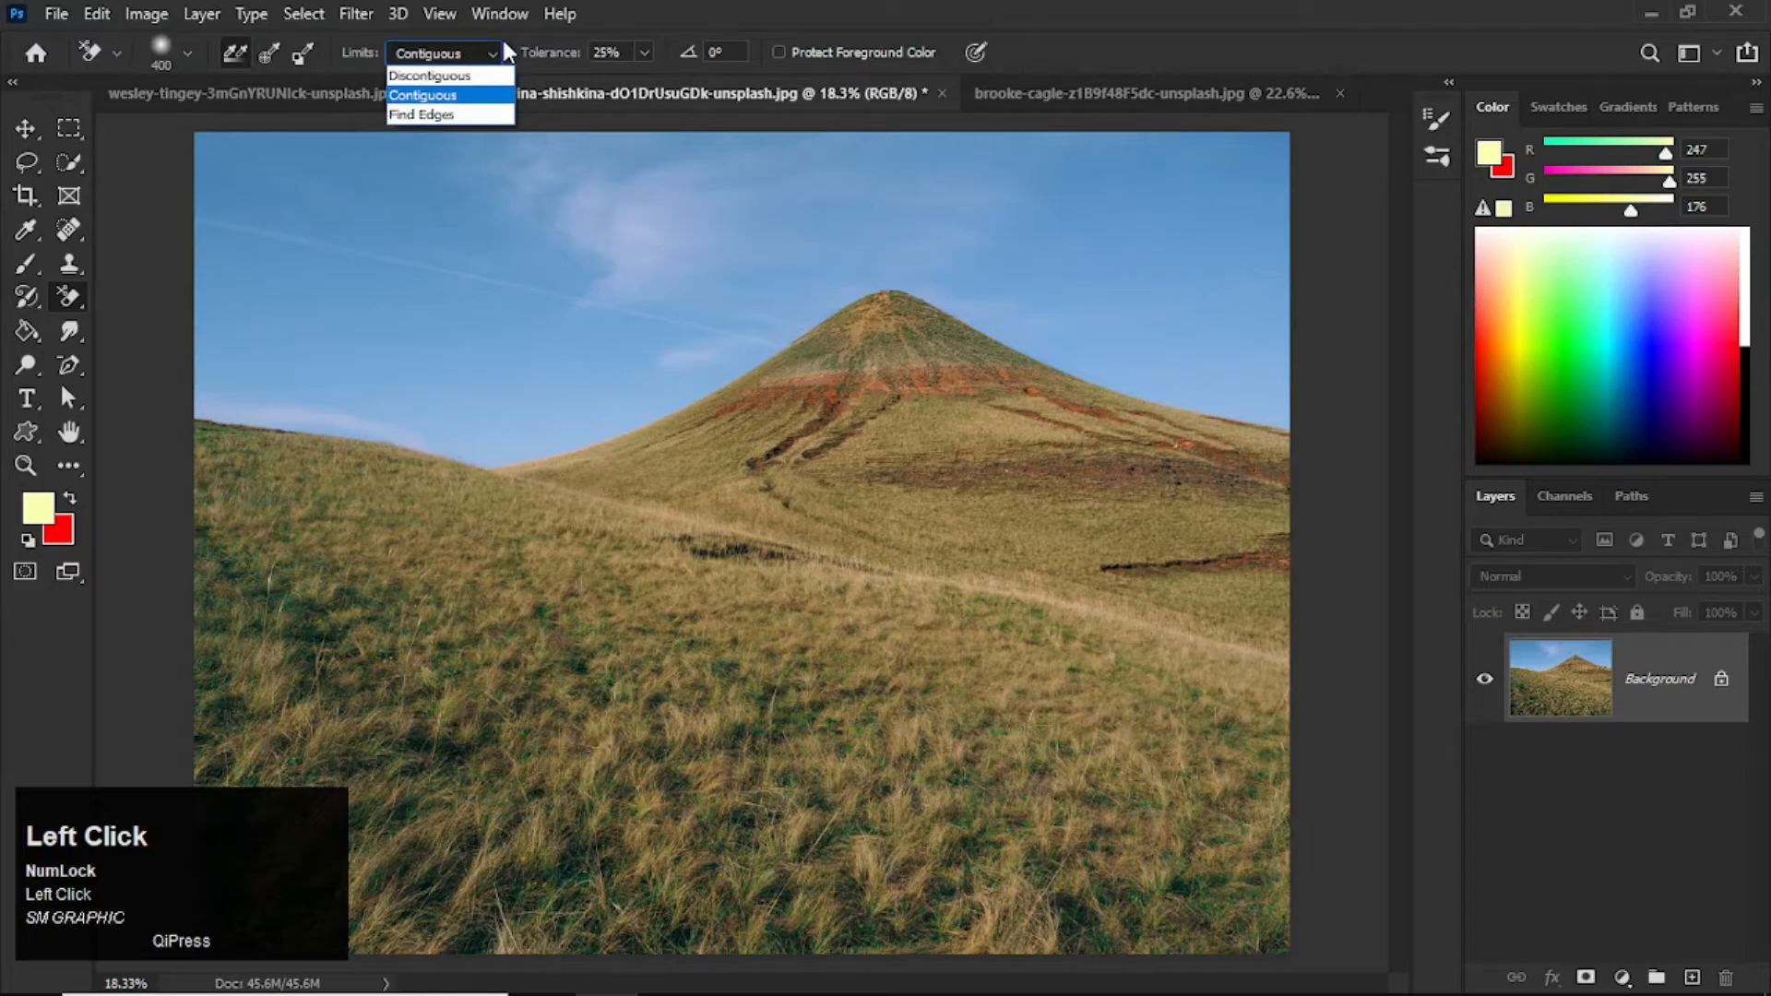
left_click(470, 113)
mouse_move(305, 396)
left_mouse_down()
mouse_move(209, 389)
mouse_move(429, 417)
mouse_move(204, 388)
mouse_move(352, 391)
mouse_move(513, 436)
mouse_move(648, 400)
mouse_move(909, 232)
left_mouse_up()
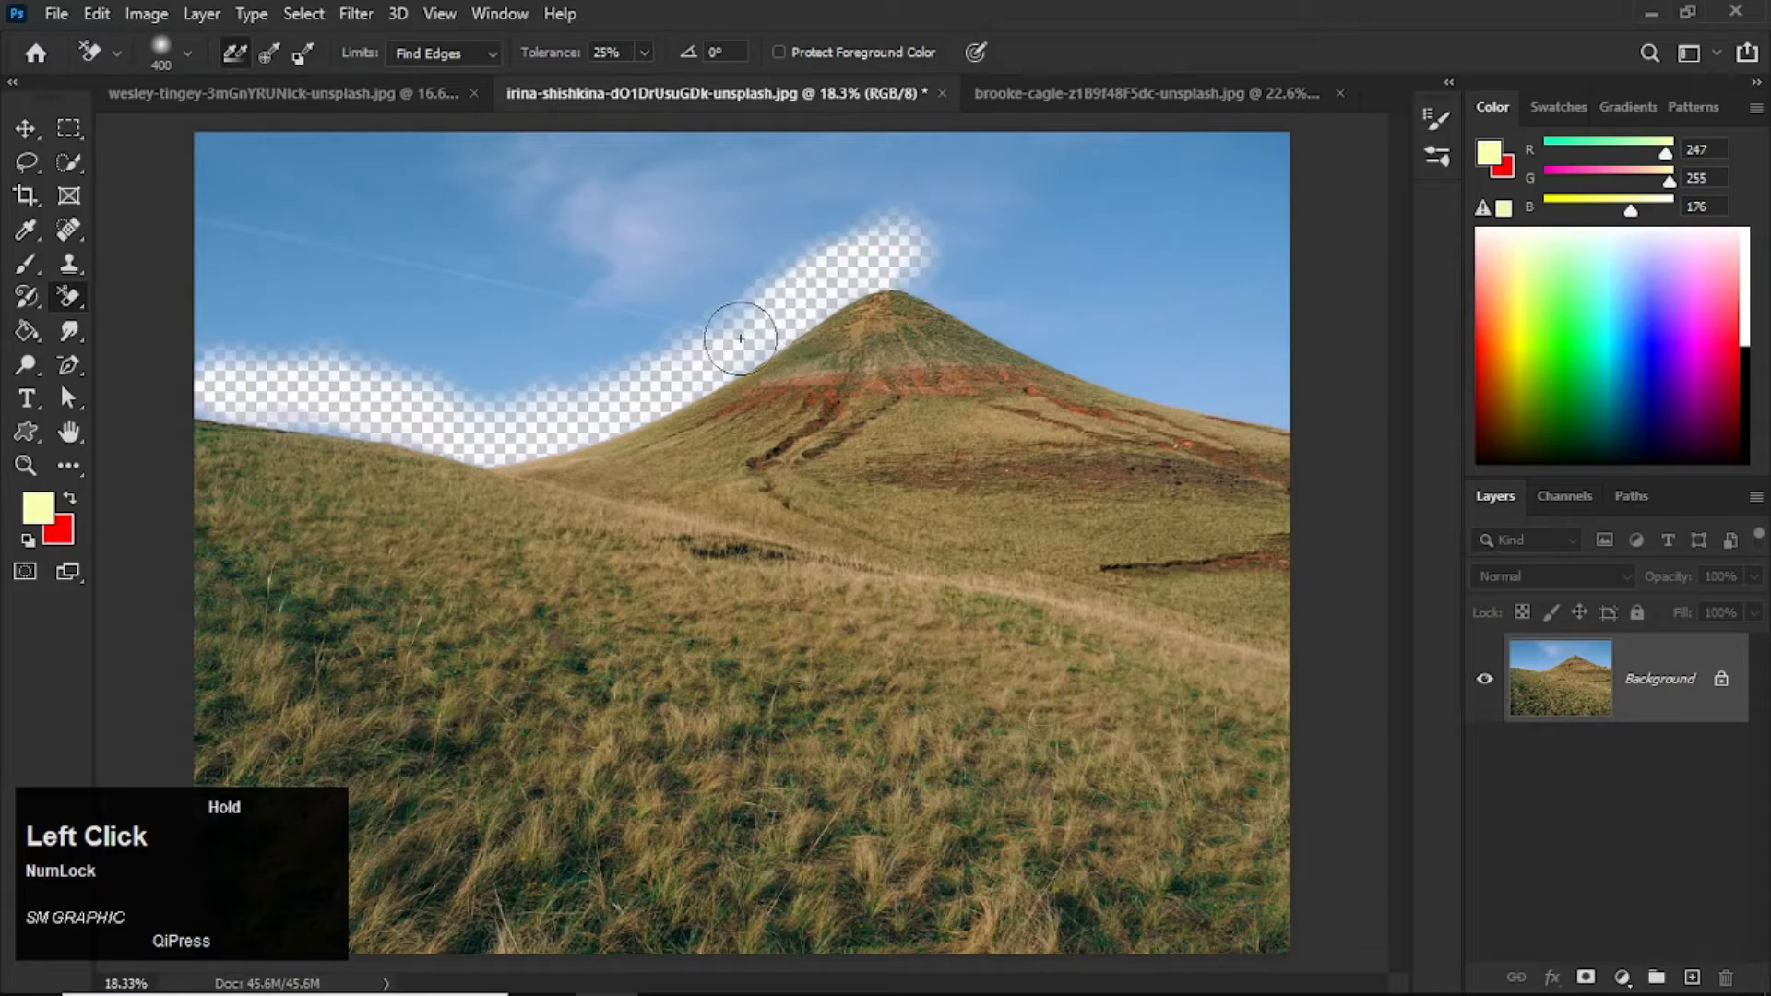
left_click_drag(295, 412, 185, 383)
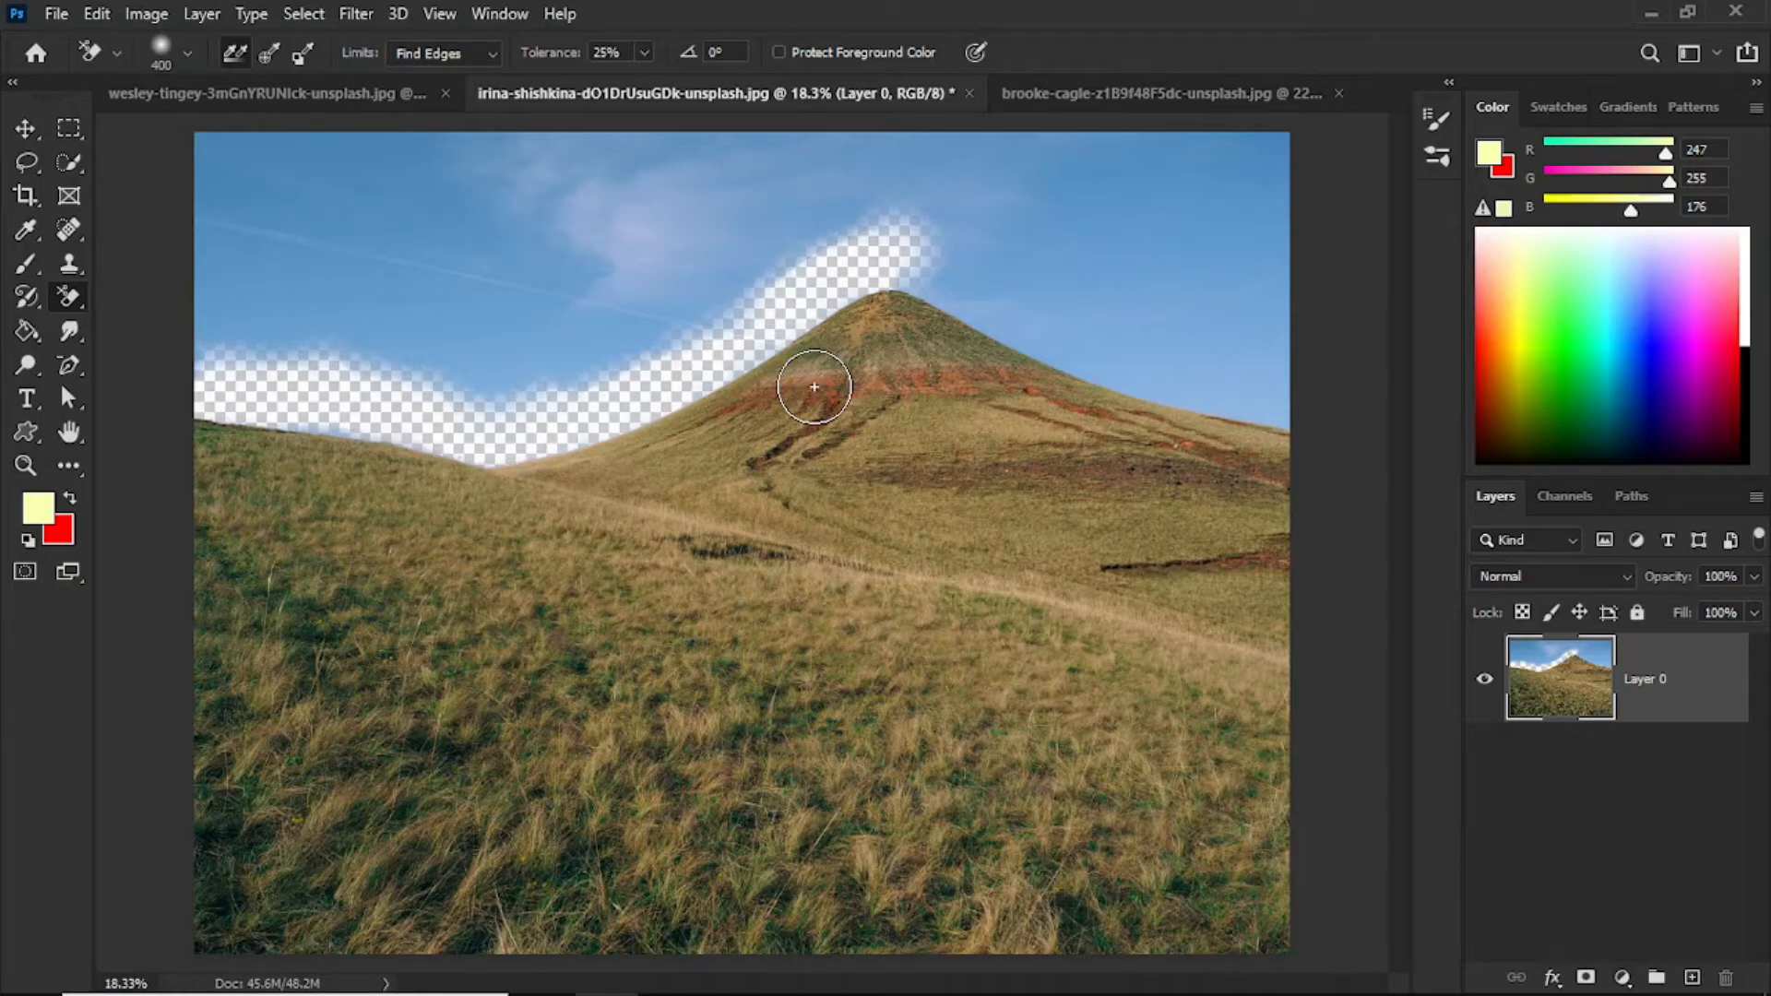
Set the limits to Discontiguous and erase the remaining sky left of the peak.
left_click(429, 52)
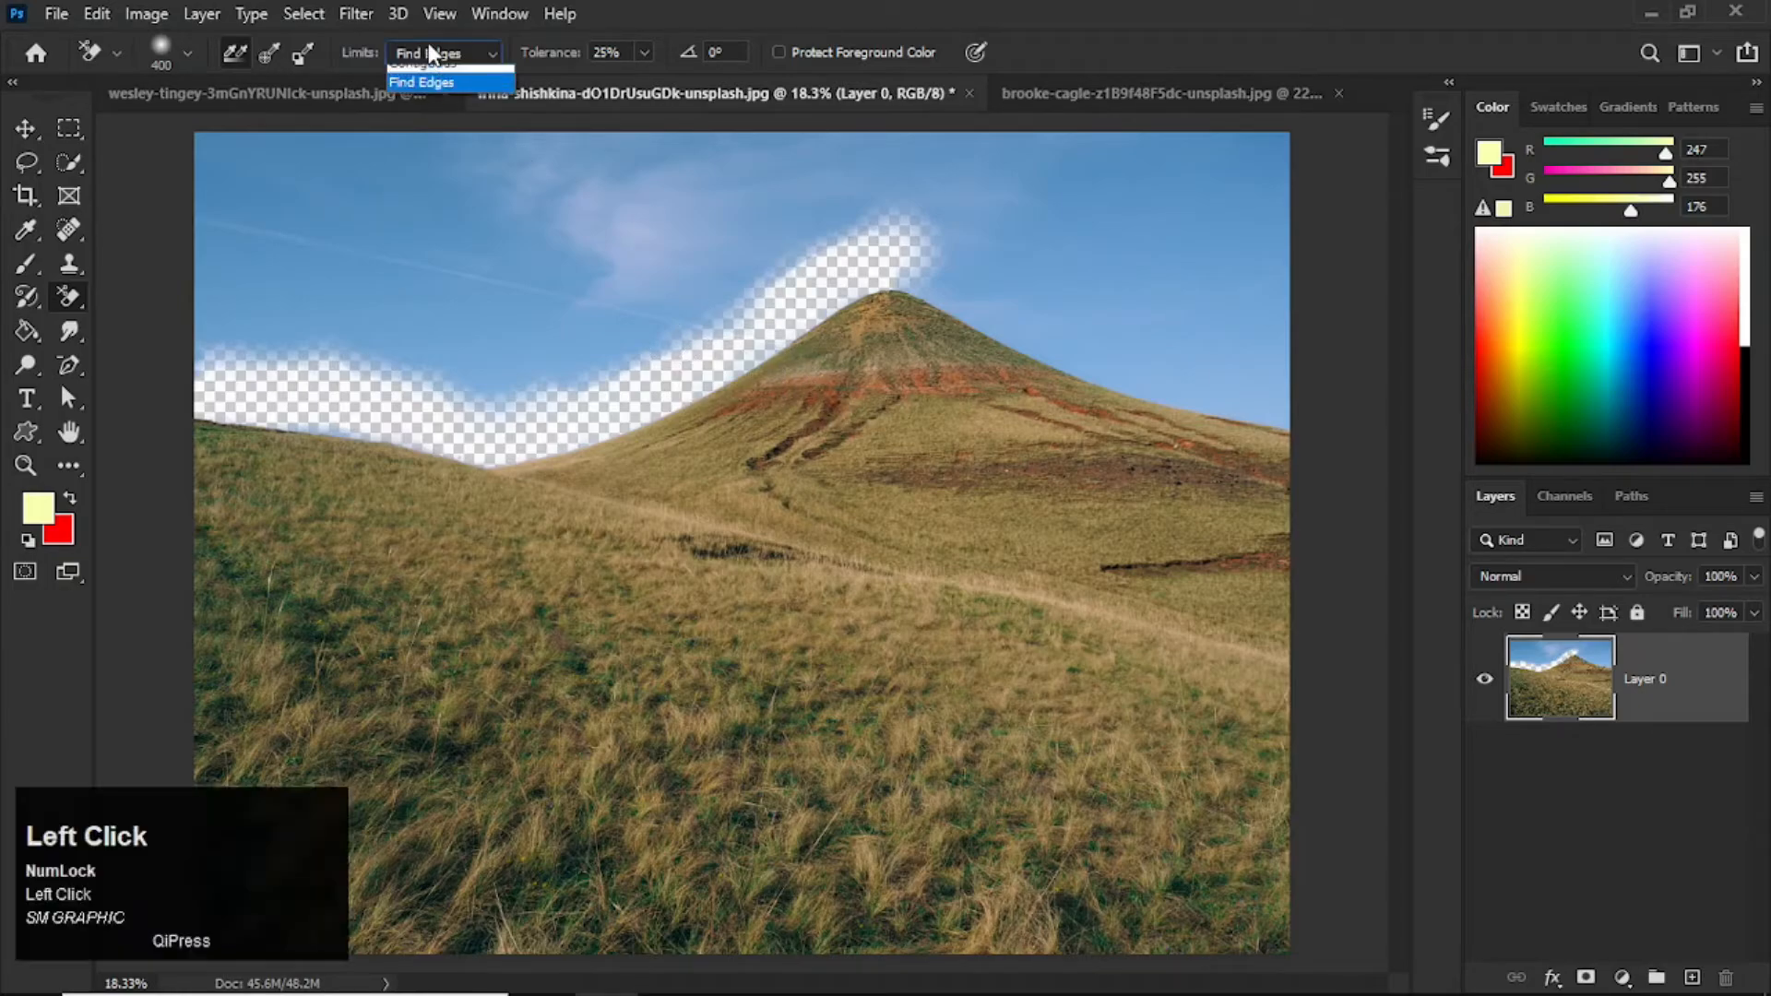
left_click(429, 76)
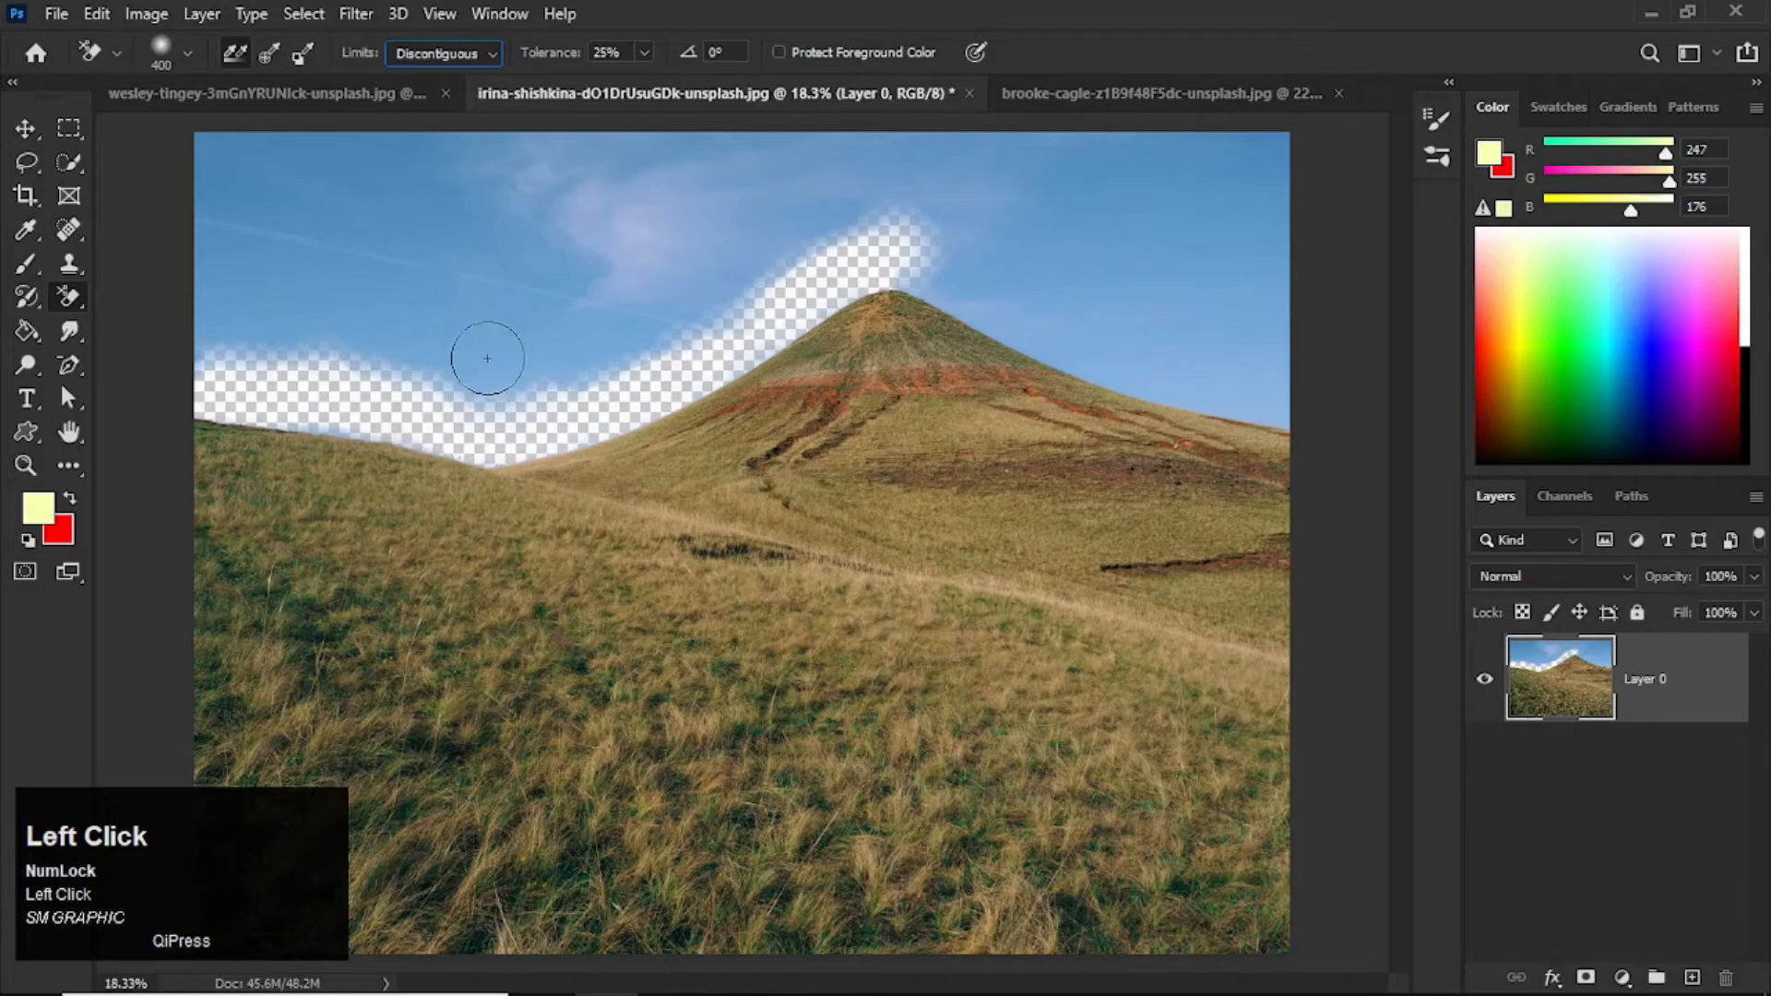
mouse_move(478, 376)
left_mouse_down()
mouse_move(448, 332)
mouse_move(506, 332)
mouse_move(205, 252)
mouse_move(301, 190)
mouse_move(731, 184)
mouse_move(546, 151)
mouse_move(605, 161)
mouse_move(560, 375)
mouse_move(531, 374)
mouse_move(734, 310)
mouse_move(571, 300)
mouse_move(590, 271)
mouse_move(696, 233)
mouse_move(462, 245)
left_mouse_up()
Set the limits back to Contiguous and undo all the Background Eraser strokes in the sky.
left_click(466, 46)
left_click(458, 98)
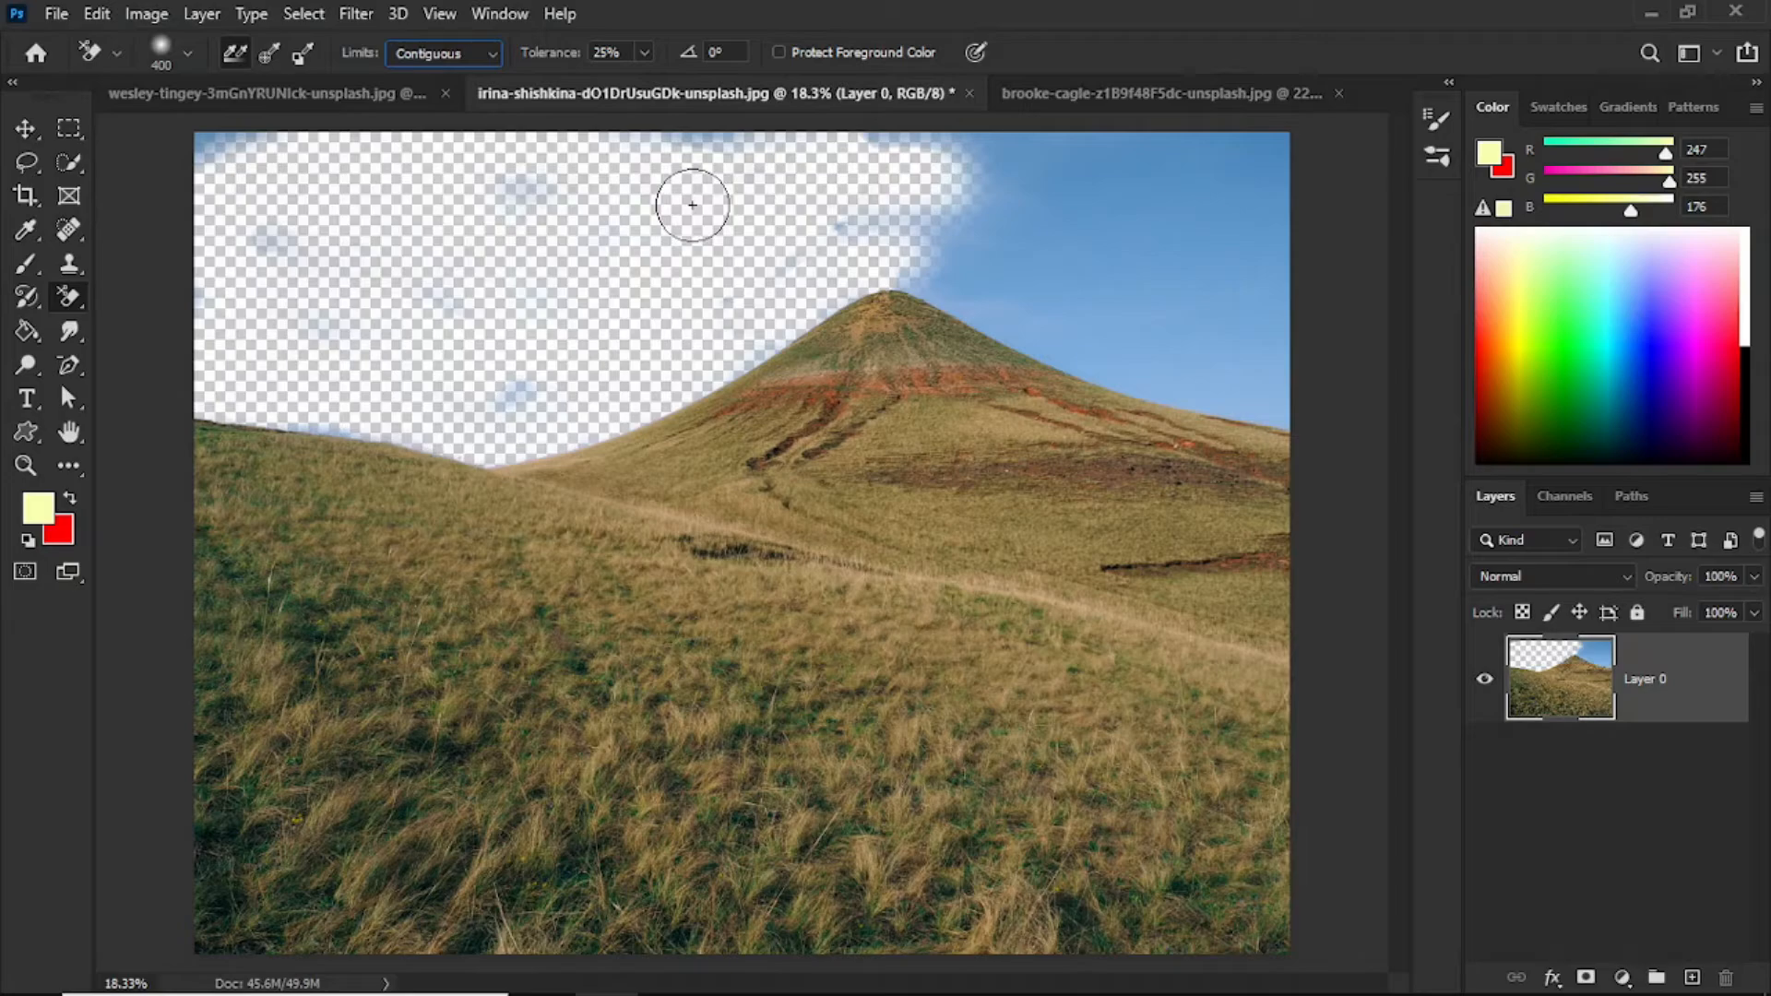
key("ctrl")
key("ctrl+z")
key("ctrl+z")
key("ctrl+z")
key("ctrl+z")
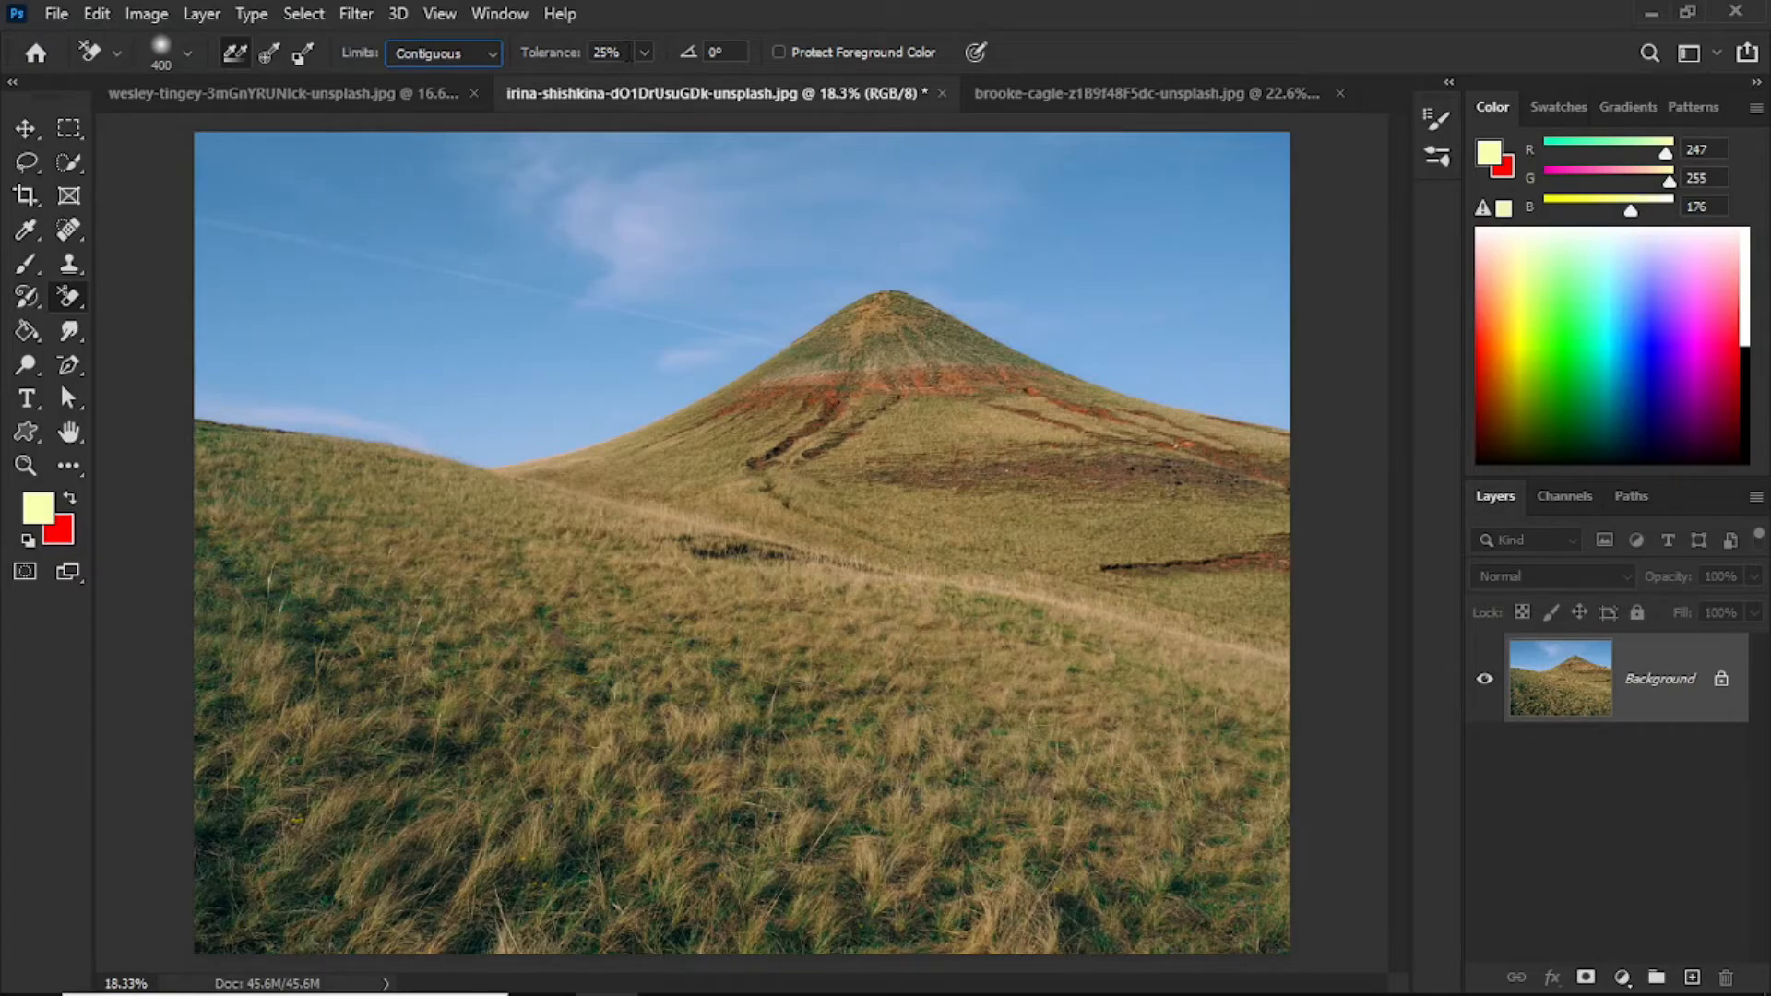
Set the Background Eraser's tolerance to 50%, try a stroke on the upper-left sky and undo it.
left_click(609, 53)
type("5")
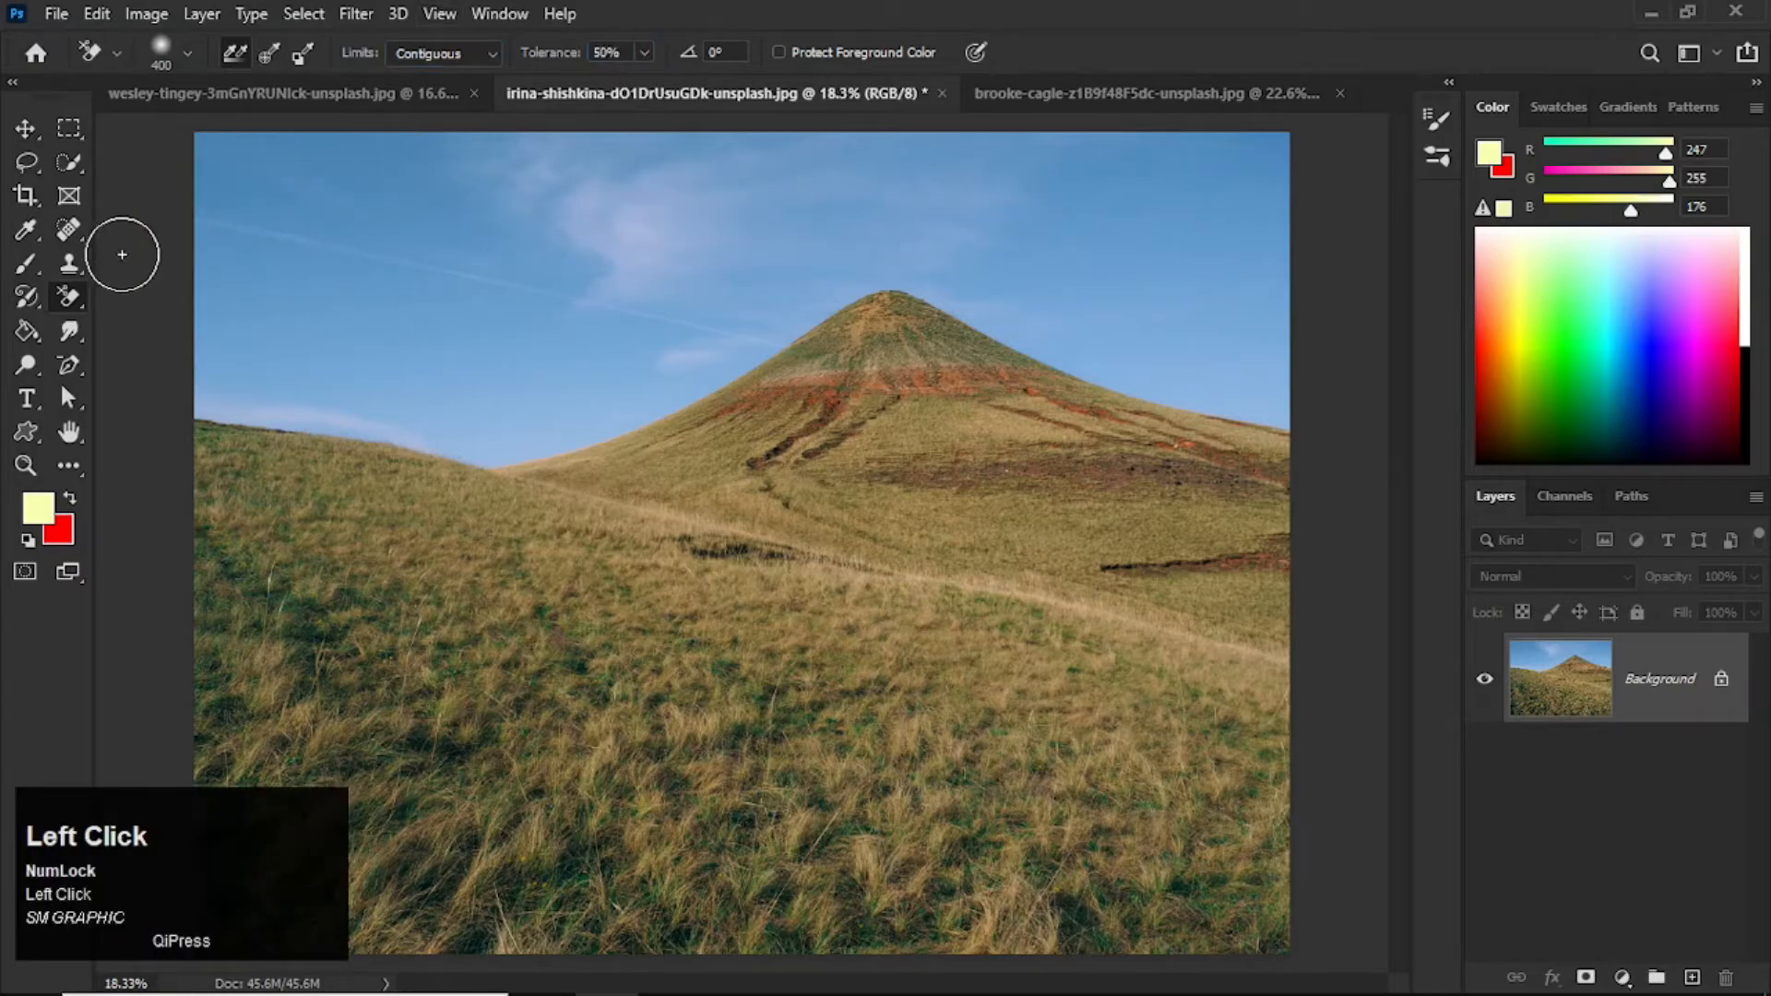
mouse_move(244, 175)
left_mouse_down()
mouse_move(336, 234)
mouse_move(380, 170)
mouse_move(226, 144)
mouse_move(231, 291)
mouse_move(282, 324)
mouse_move(210, 341)
mouse_move(268, 367)
mouse_move(213, 376)
mouse_move(420, 393)
mouse_move(405, 218)
mouse_move(376, 237)
left_mouse_up()
key("ctrl+z")
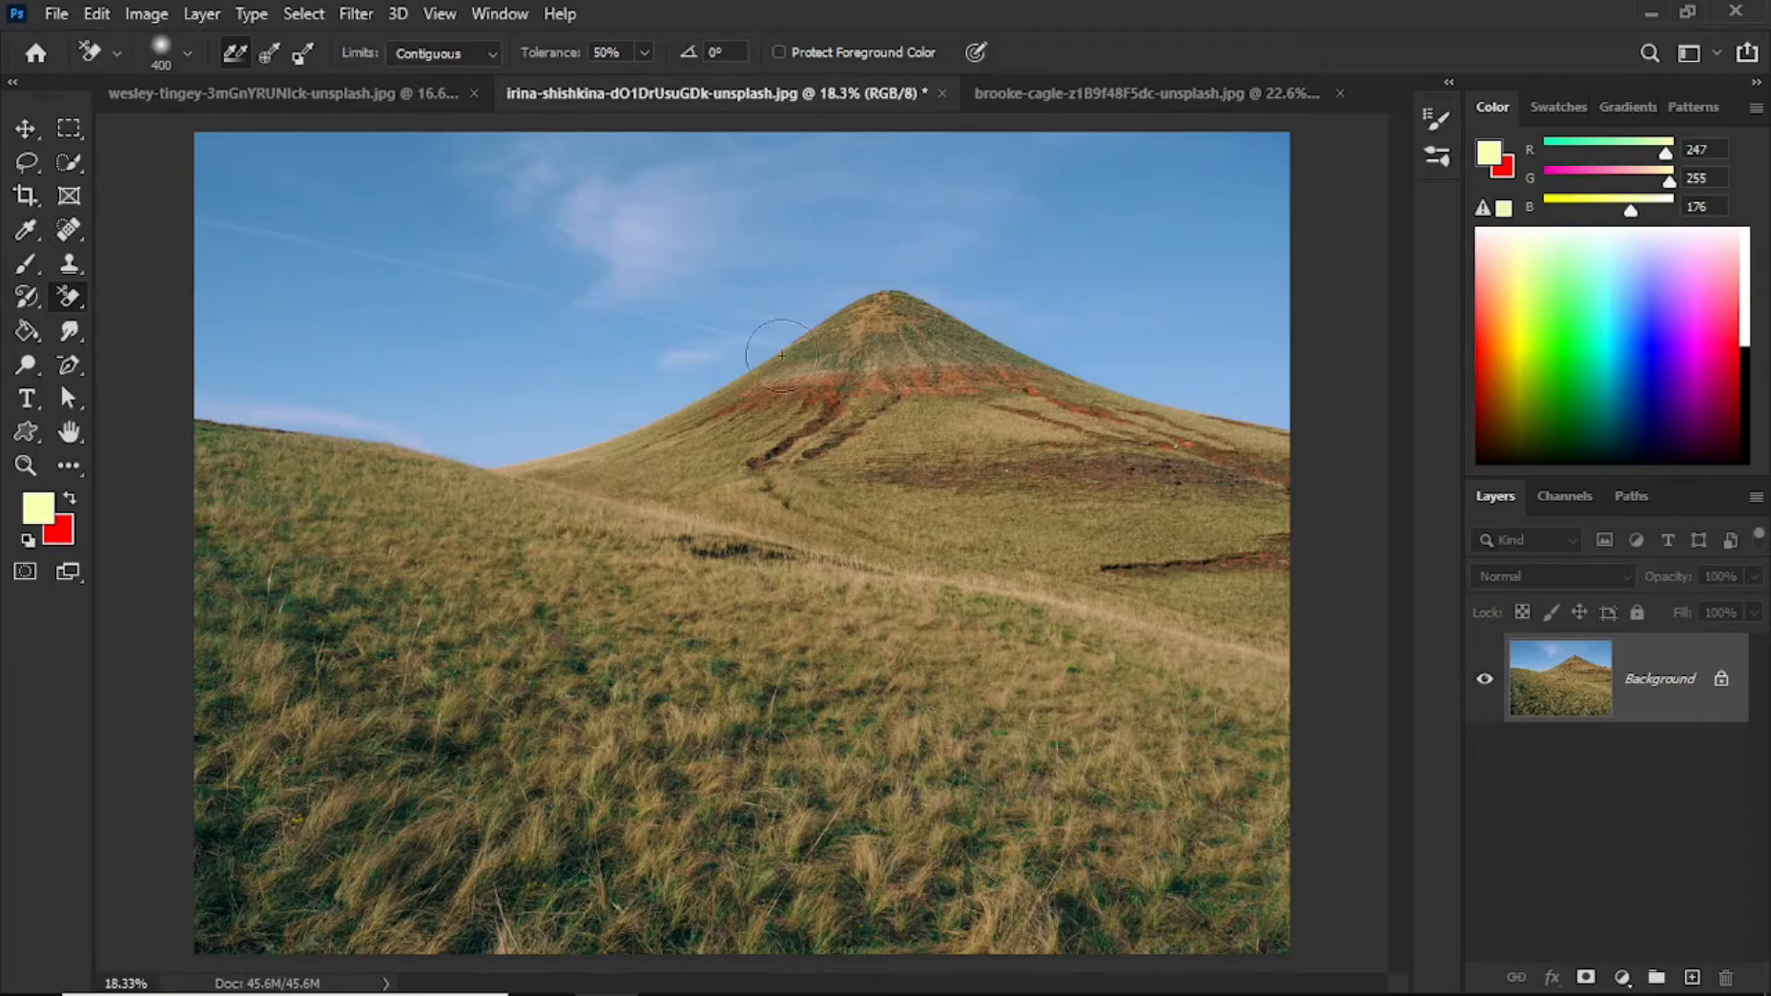
Try erasing a stripe across the upper sky of the locked Background layer with a 250 px Eraser Tool brush, and undo it.
left_click(77, 304)
left_click_drag(78, 305, 184, 294)
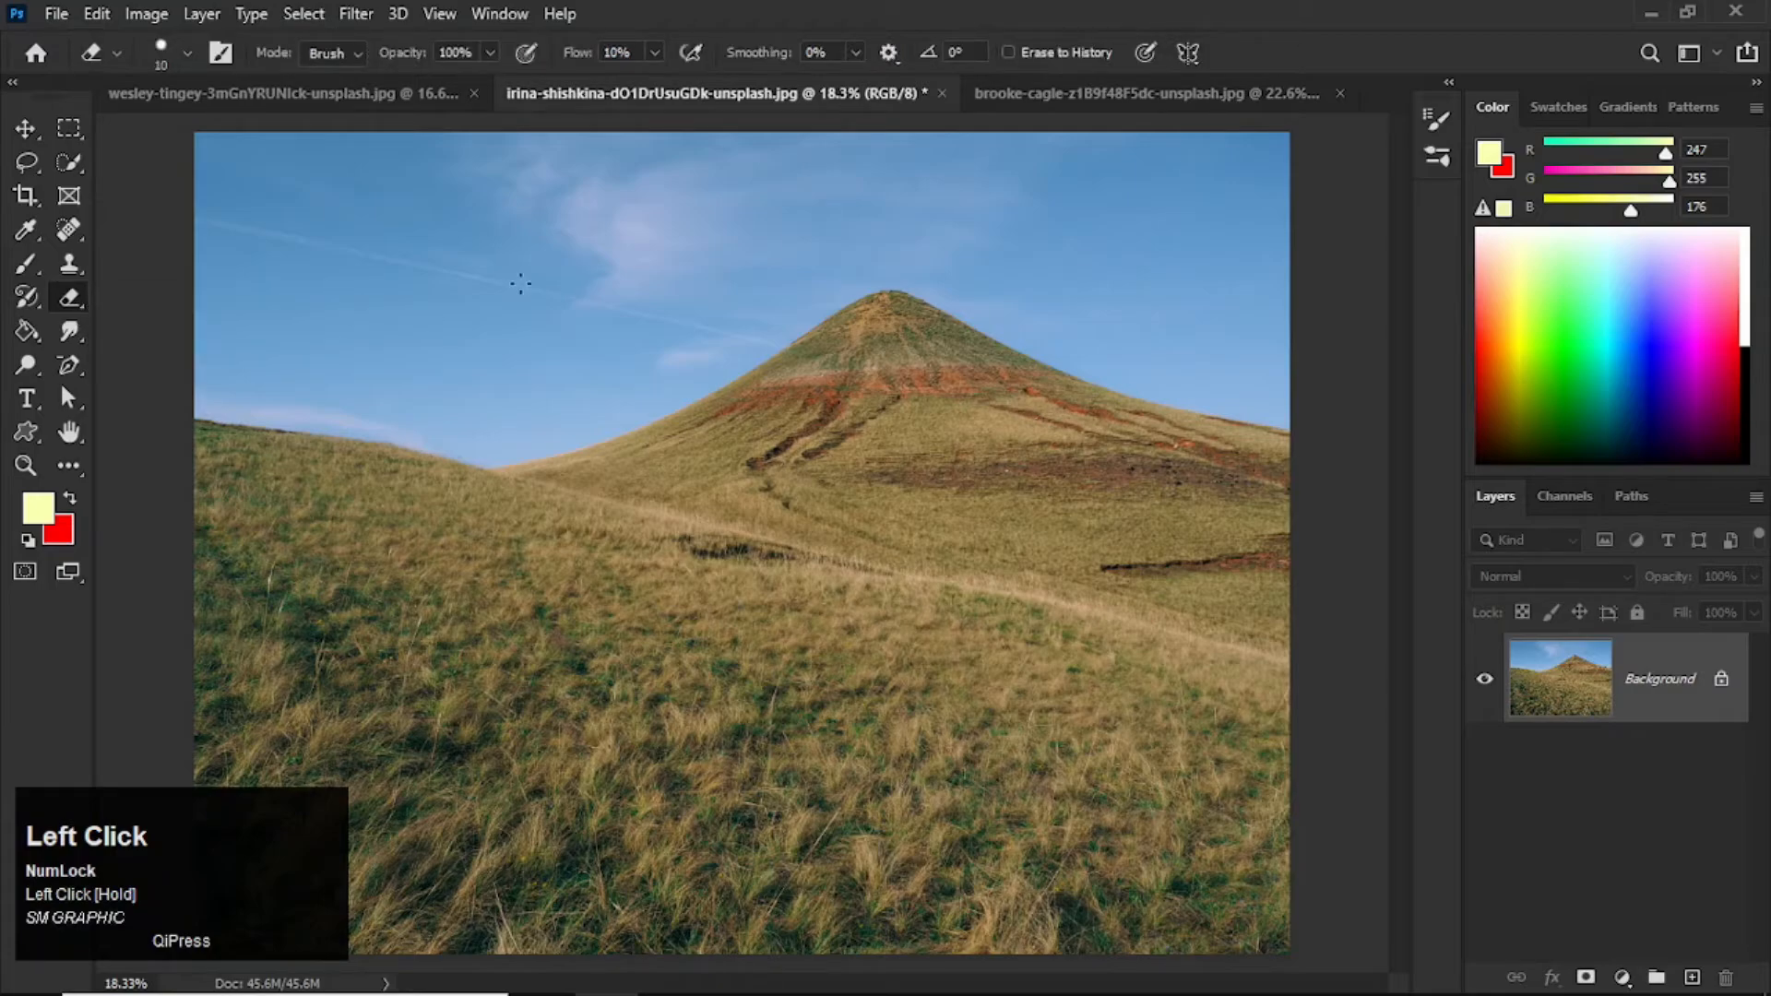
key("bracketright")
key("bracketright")
key("bracketright")
key("bracketright")
key("bracketright")
key("bracketright")
key("bracketright")
key("bracketright")
key("bracketright")
key("bracketright")
key("bracketright")
key("bracketright")
key("bracketright")
key("bracketright")
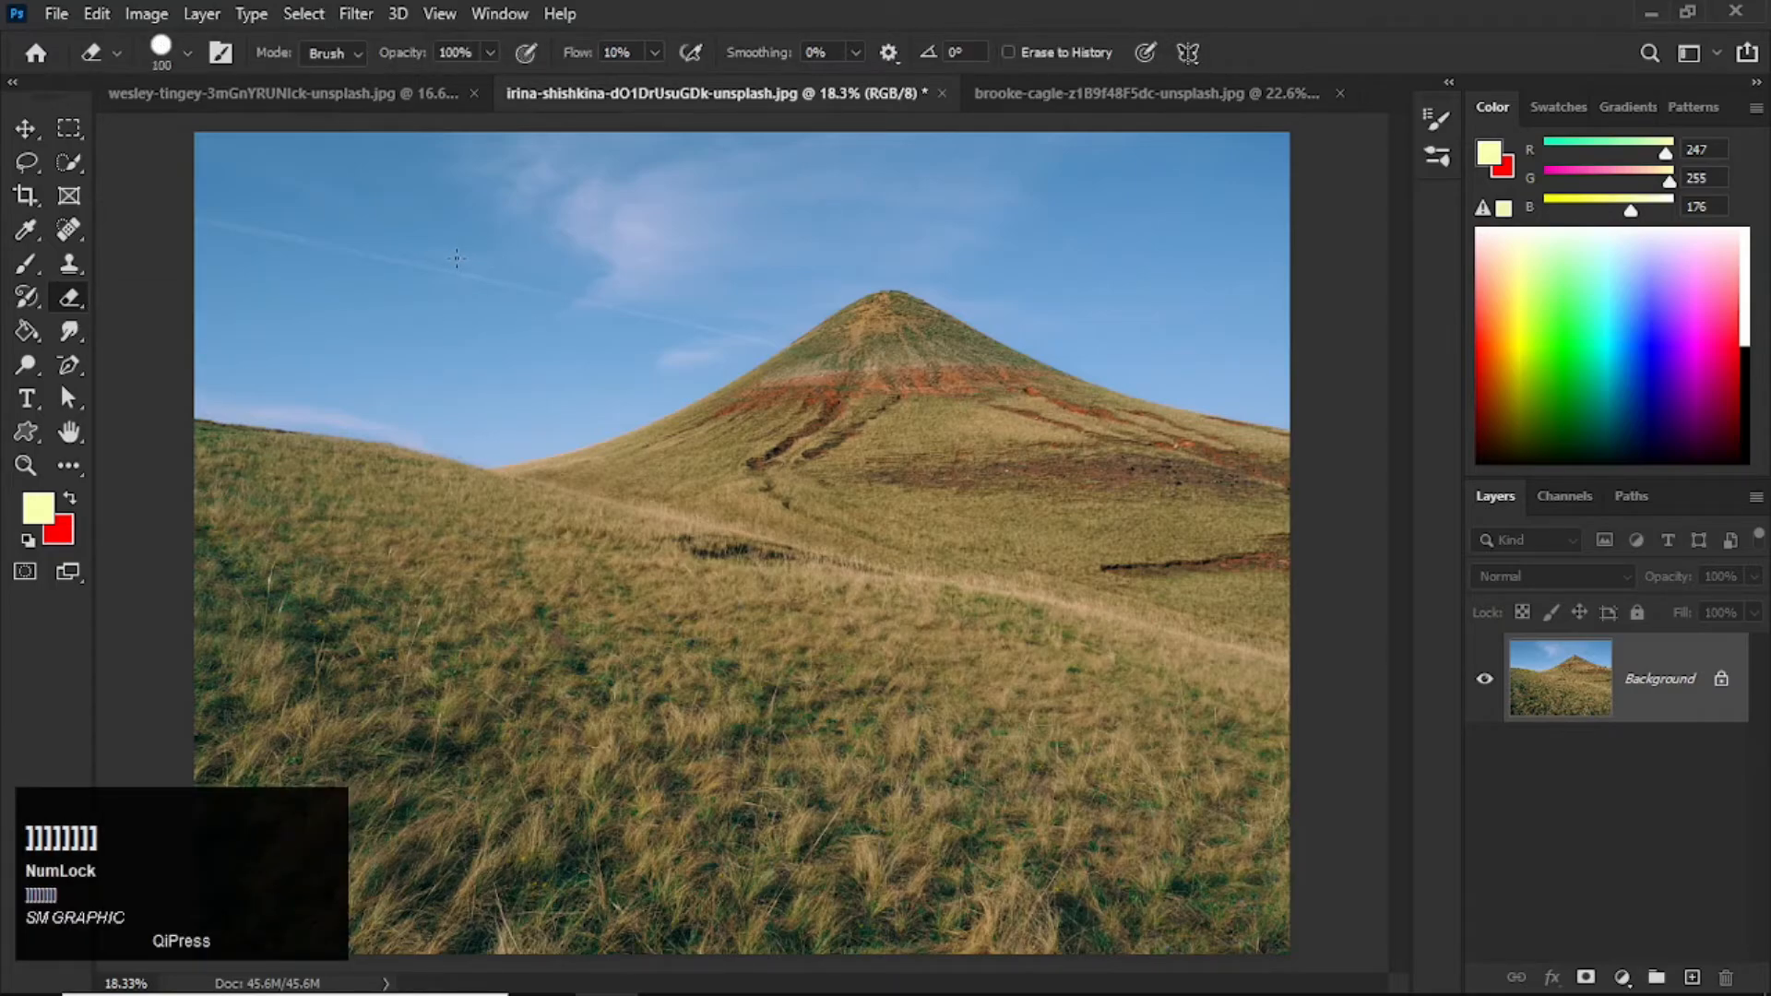
left_click_drag(360, 219, 911, 216)
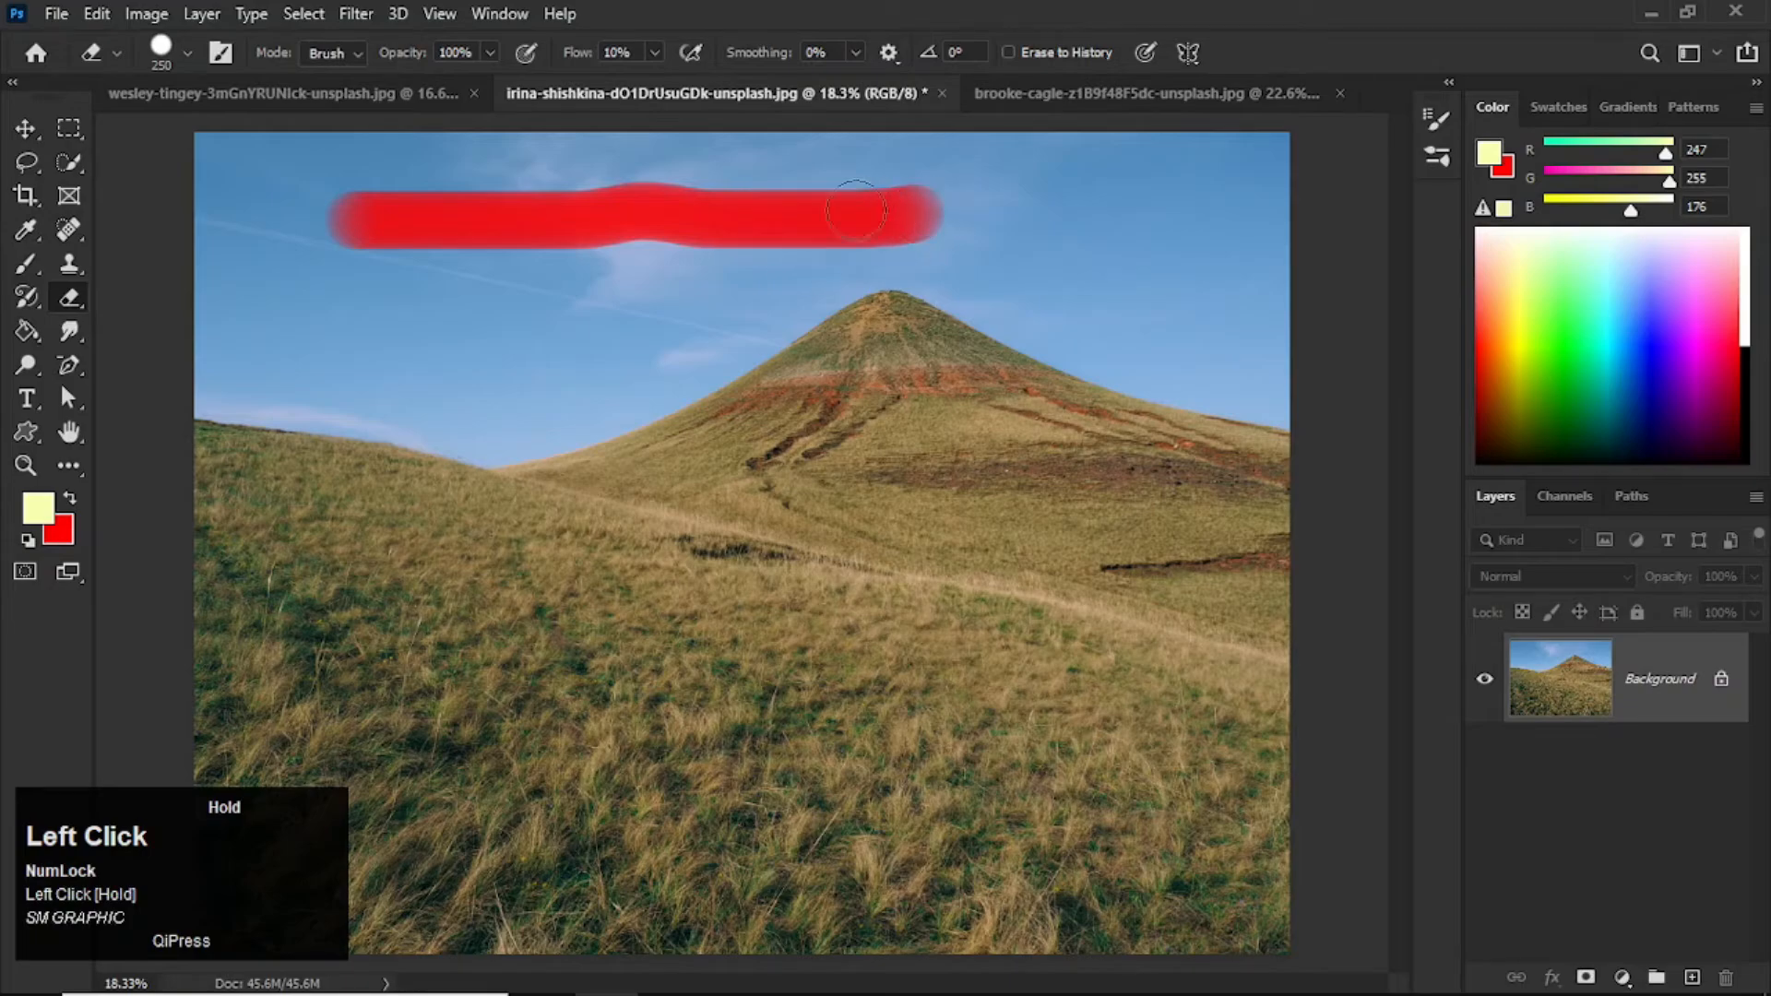
key("ctrl+z")
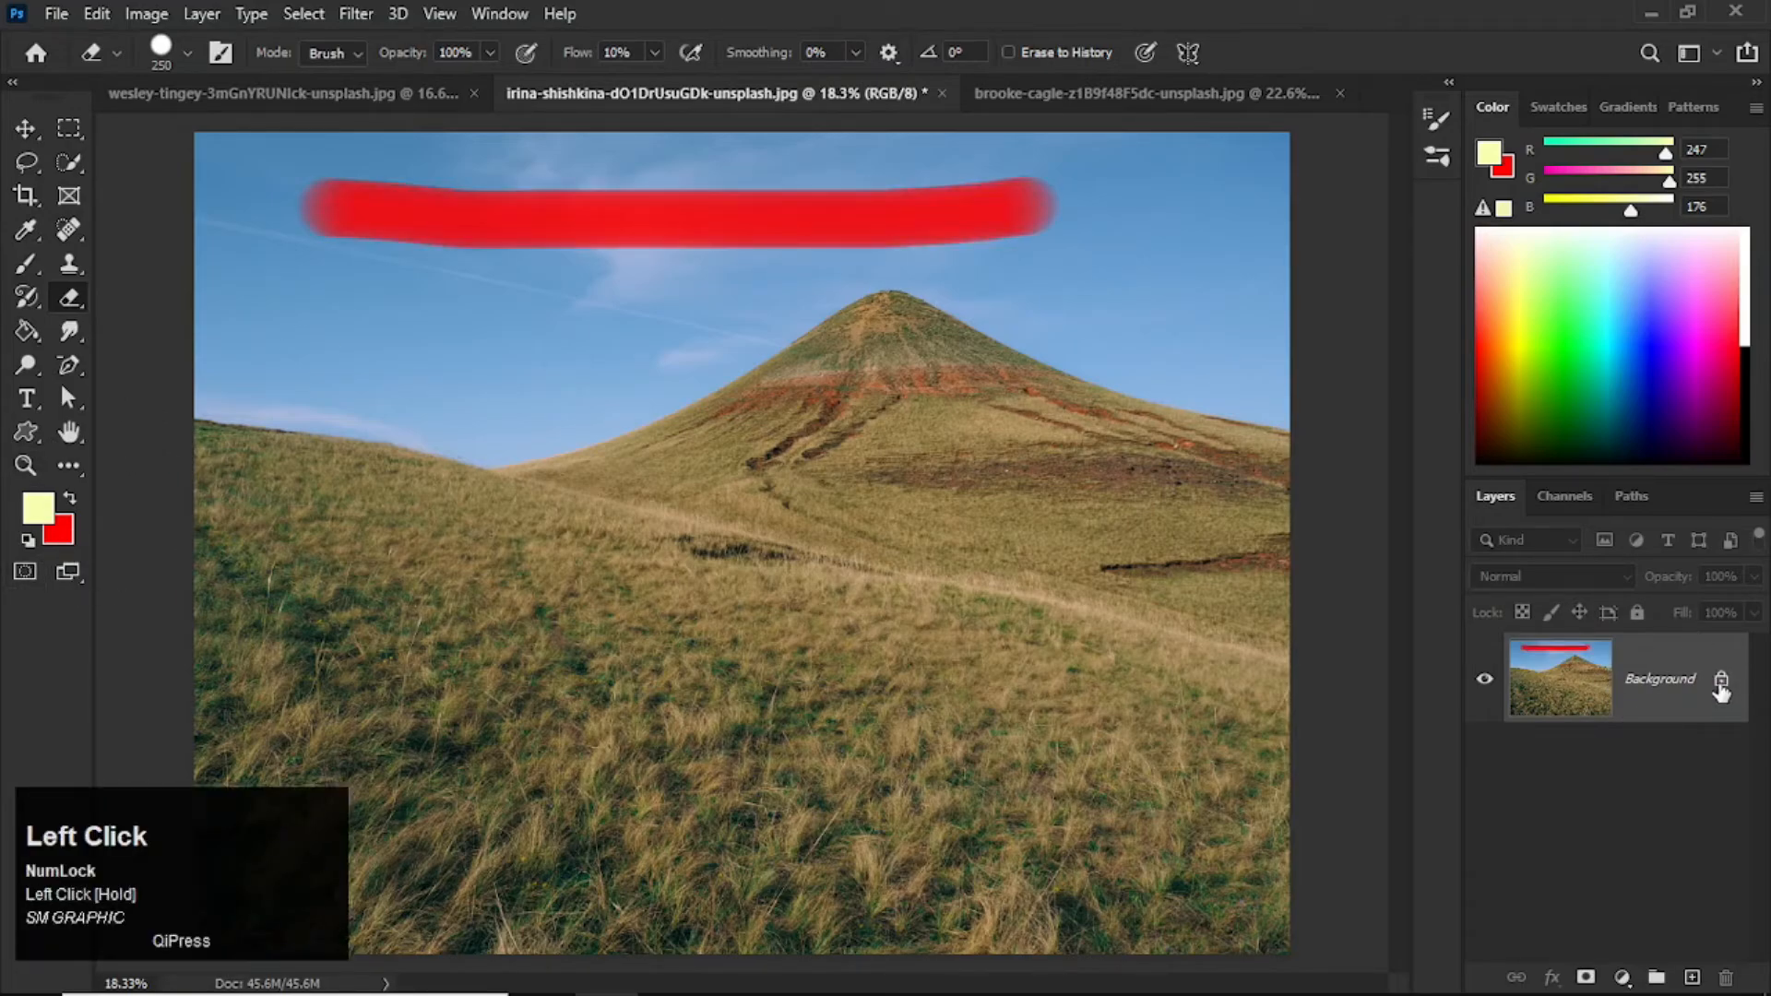
key("ctrl+z")
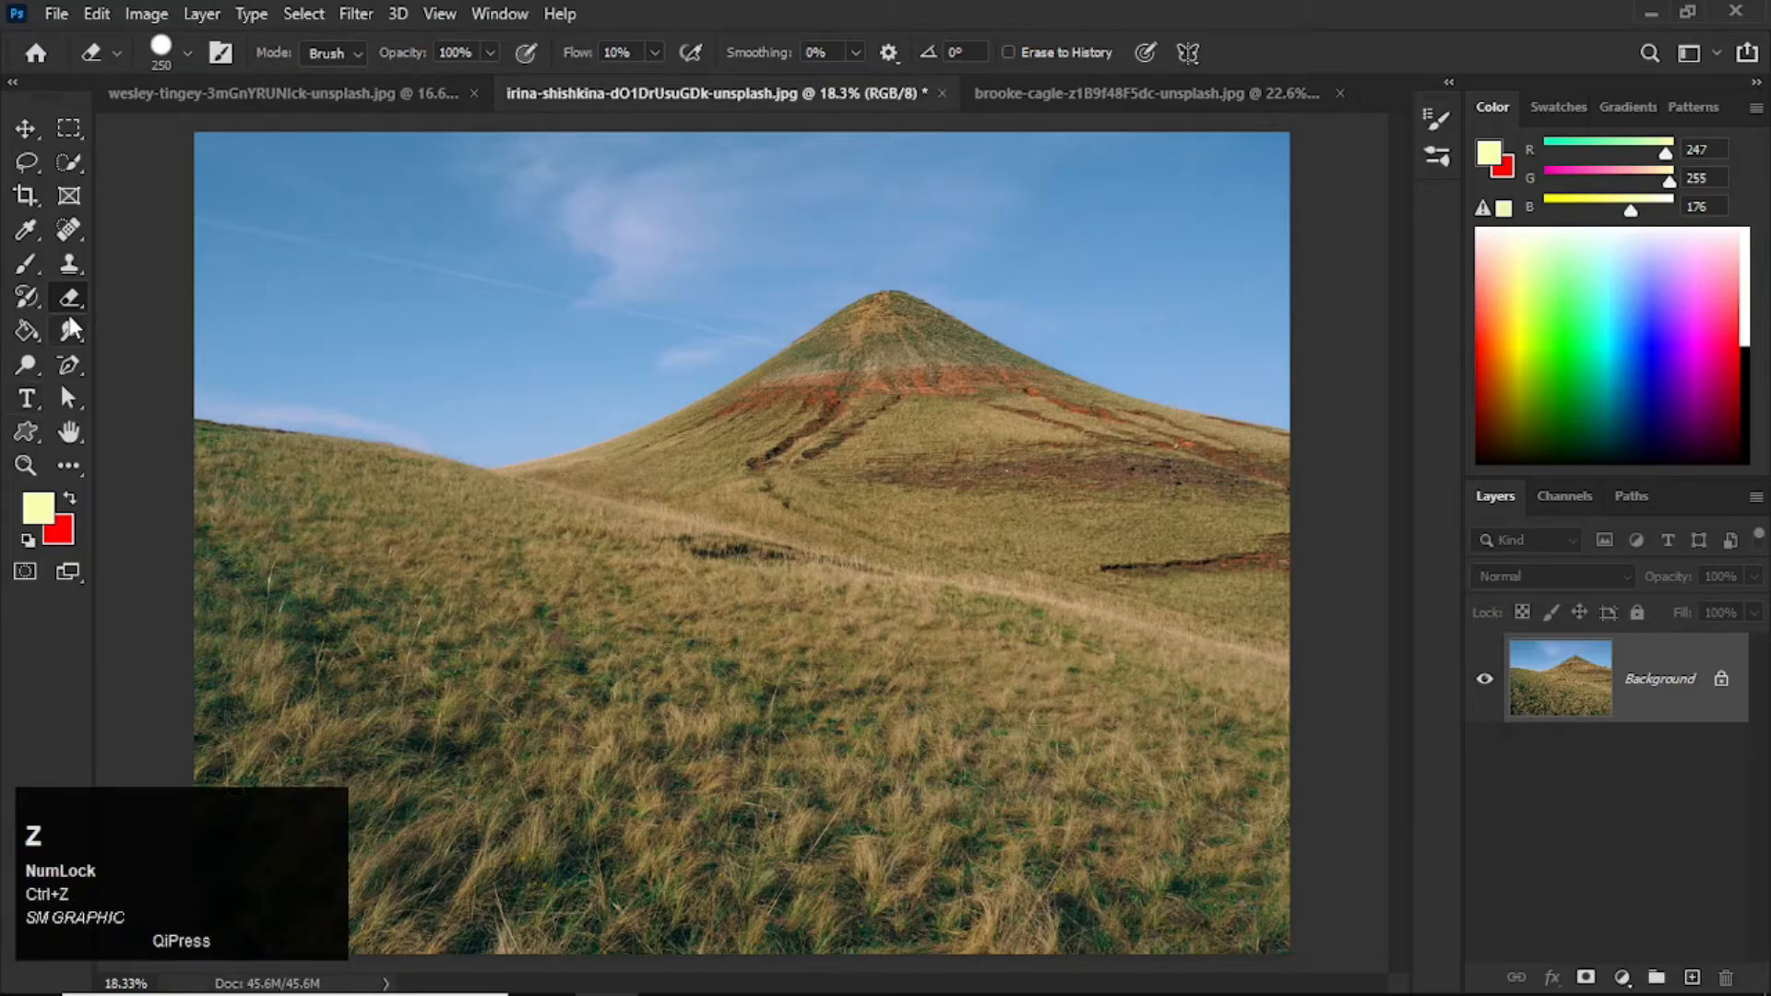
Switch back to the Background Eraser, try a horizontal stroke across the upper-left sky, and undo it.
left_click(75, 297)
left_click_drag(73, 290, 112, 329)
left_click_drag(252, 198, 773, 198)
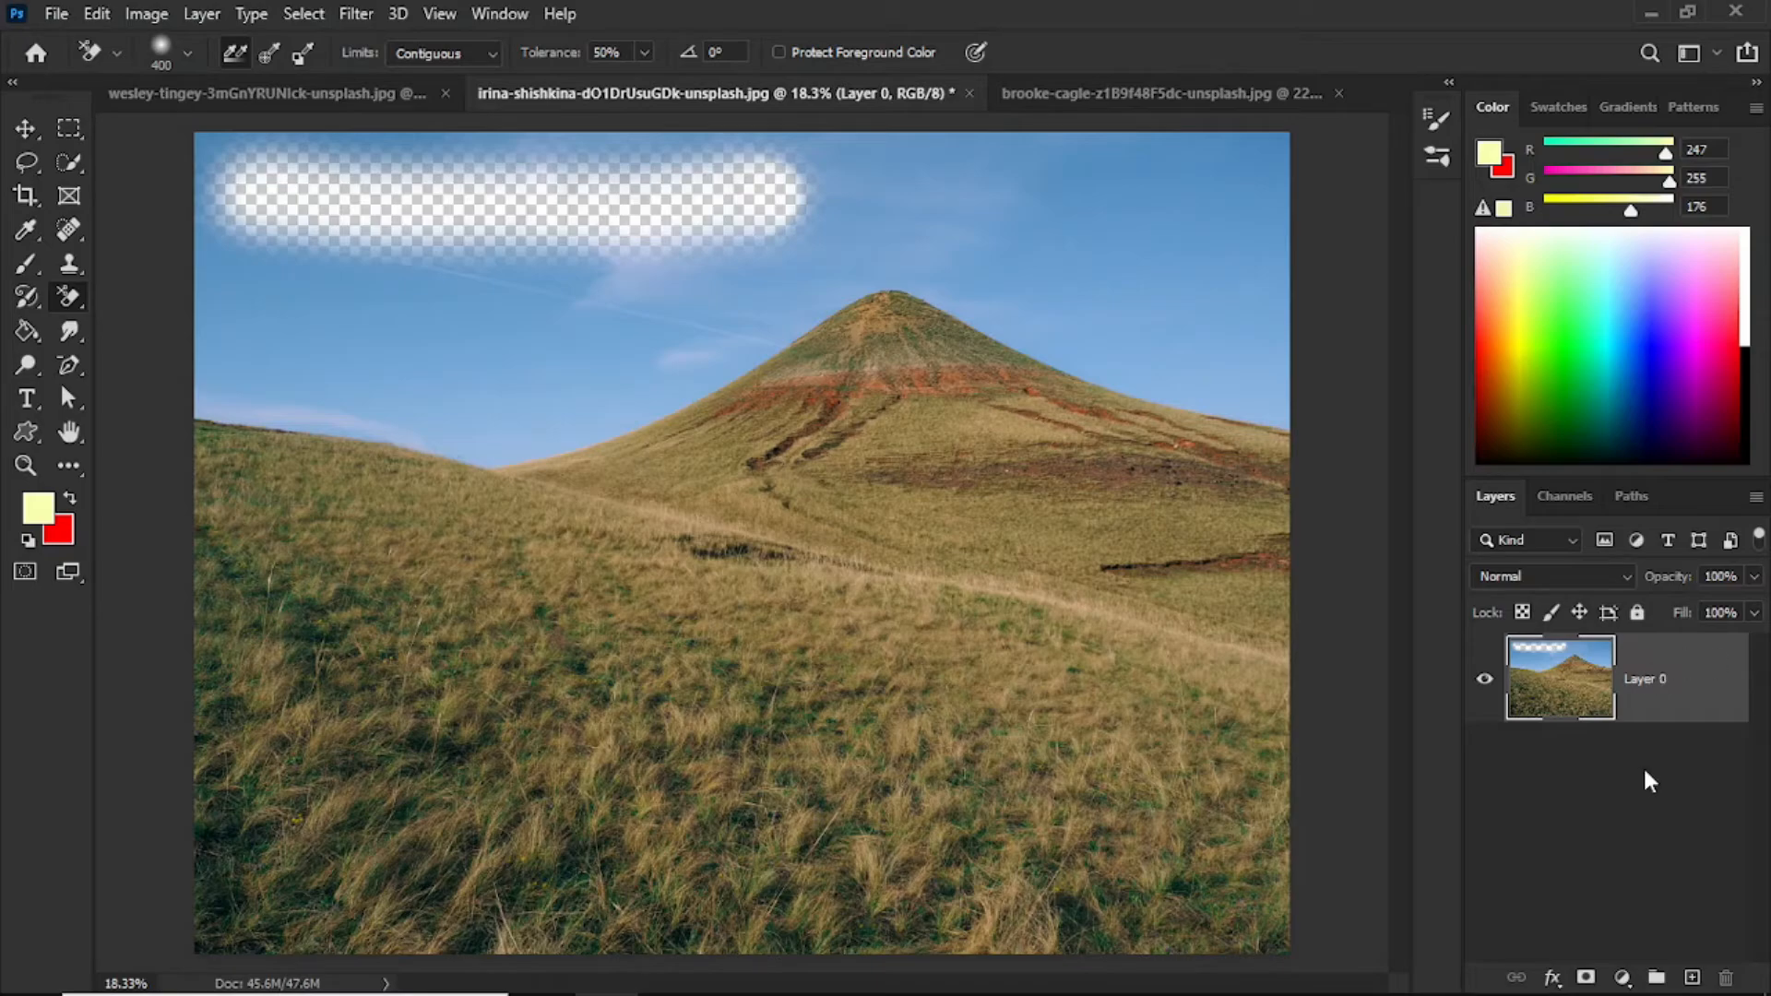
key("ctrl+z")
Set the sampling to Once, unlock the photo's background layer and add a red-filled layer beneath it.
left_click(266, 56)
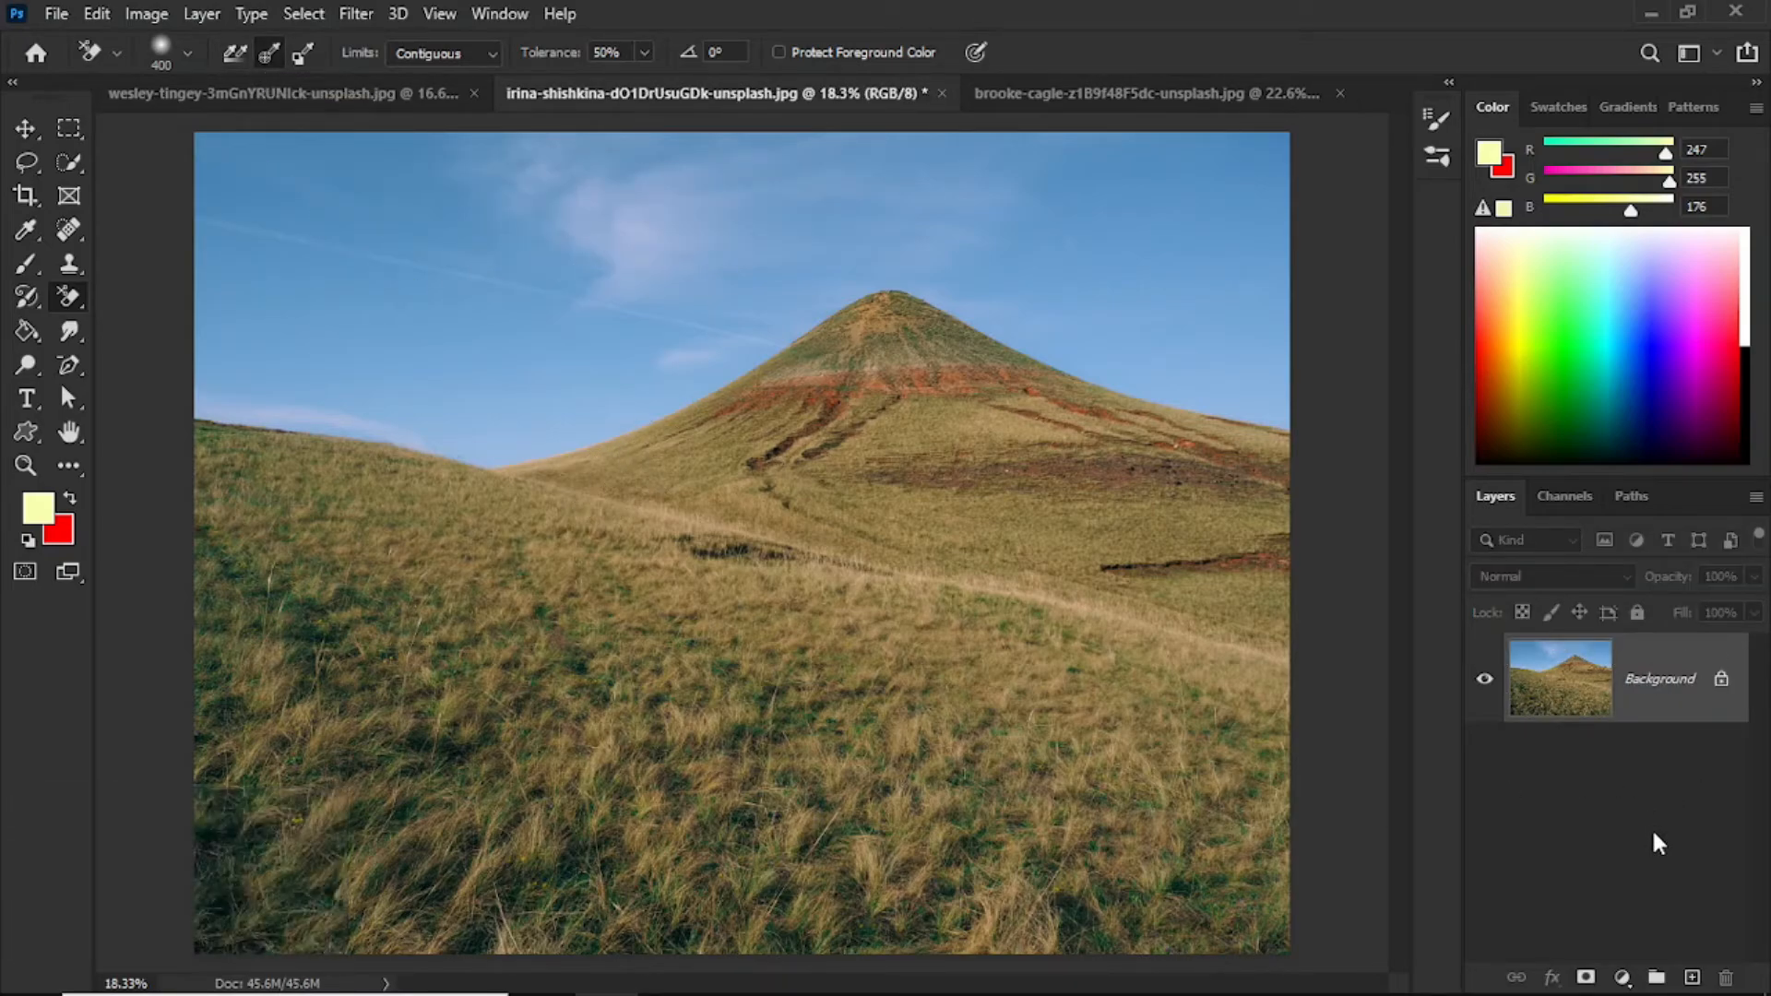
left_click(1721, 679)
left_click(1692, 978)
left_click_drag(1558, 674, 1562, 805)
key("ctrl+BackSpace")
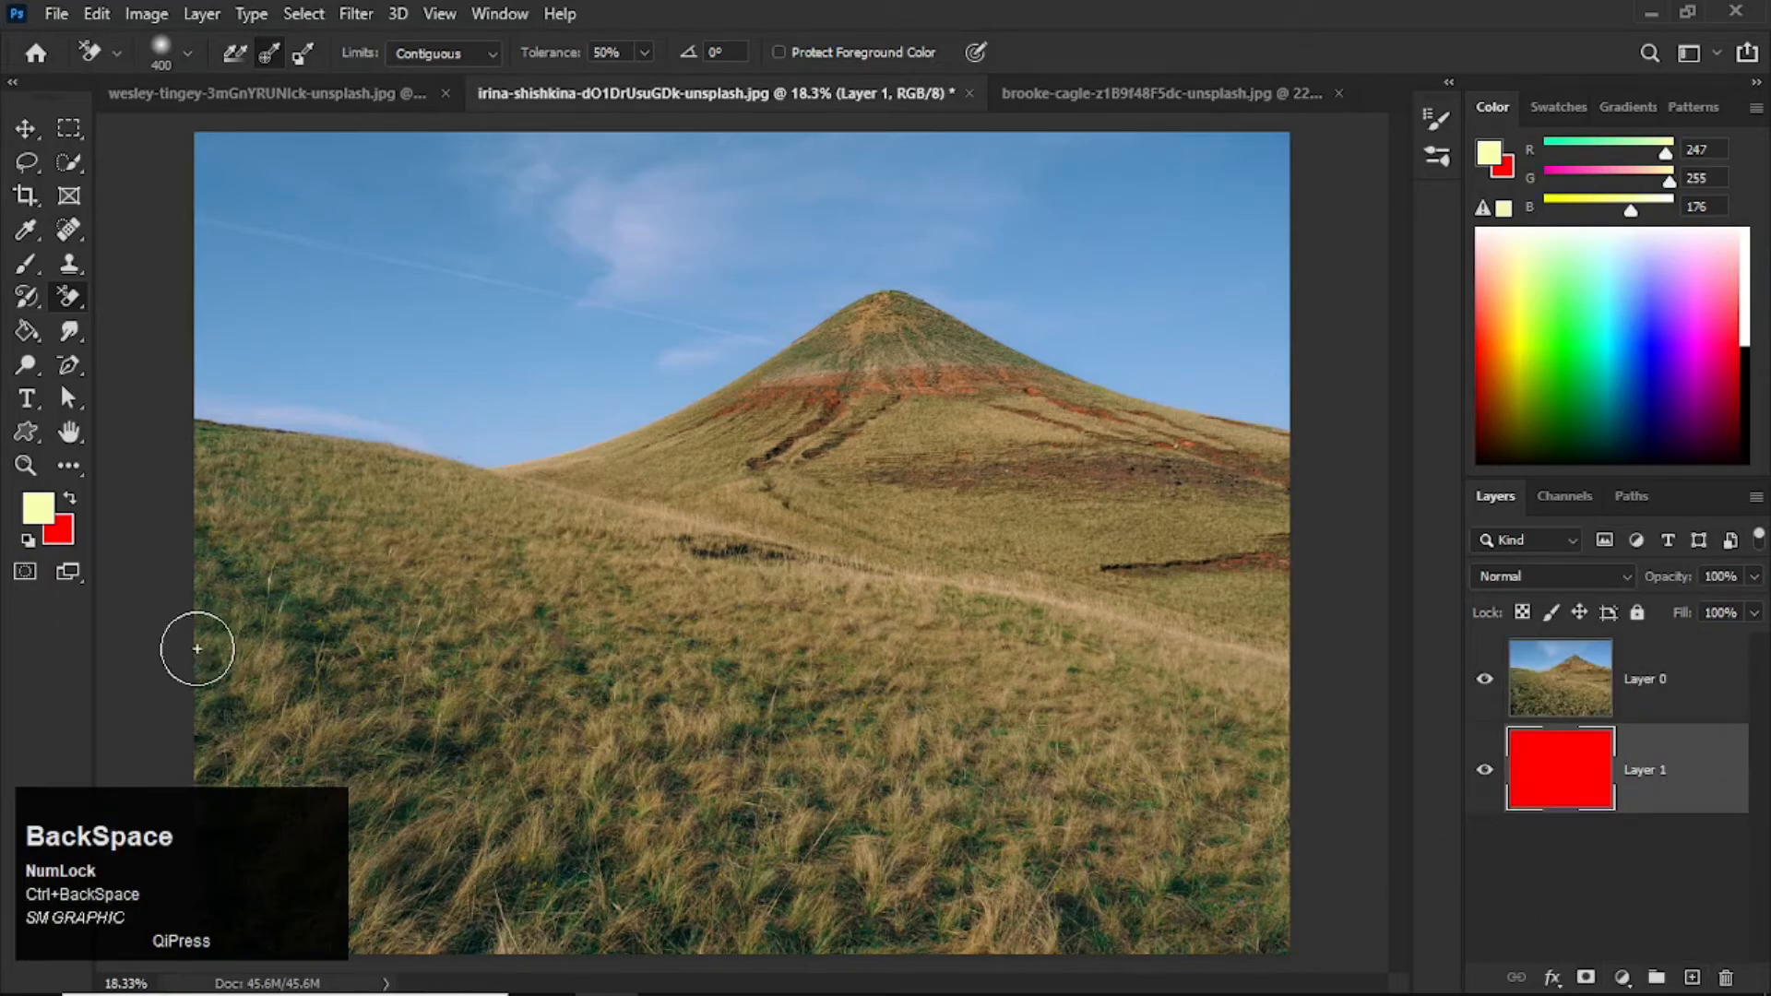
Set the tolerance to 25% and background-erase the upper-left sky on the hill photo layer.
left_click(1559, 679)
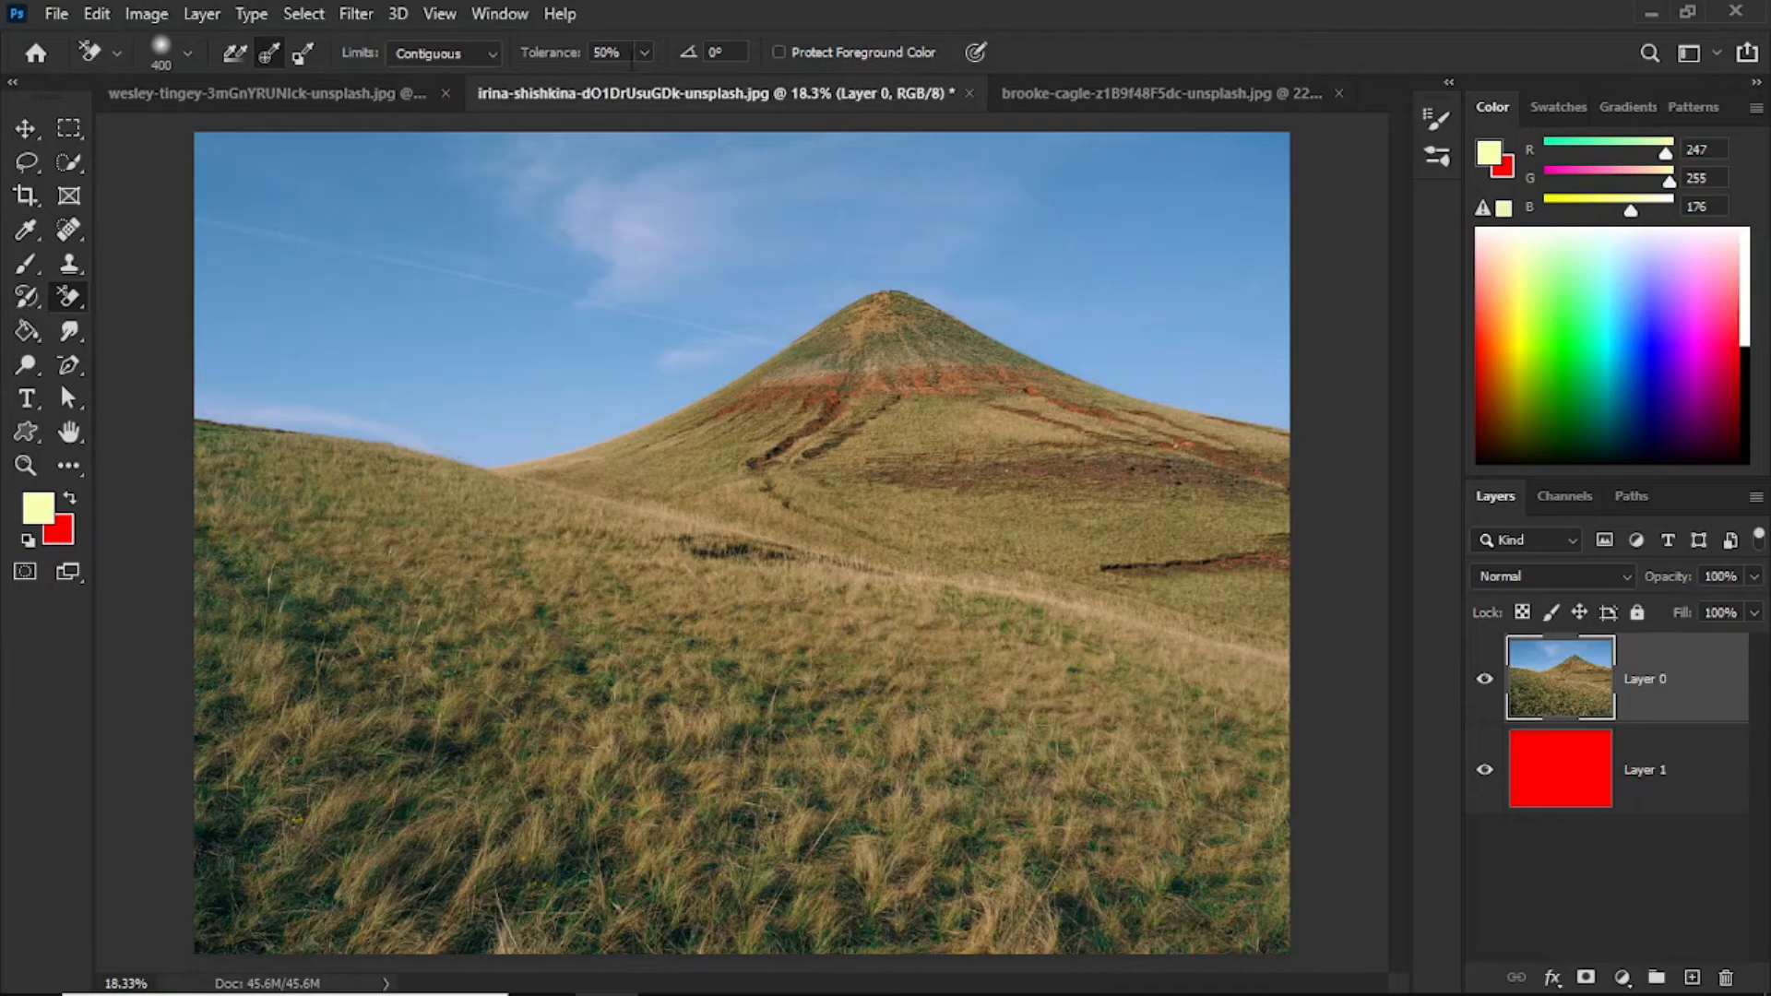
left_click(564, 53)
mouse_move(222, 153)
left_mouse_down()
mouse_move(503, 161)
mouse_move(680, 202)
left_mouse_up()
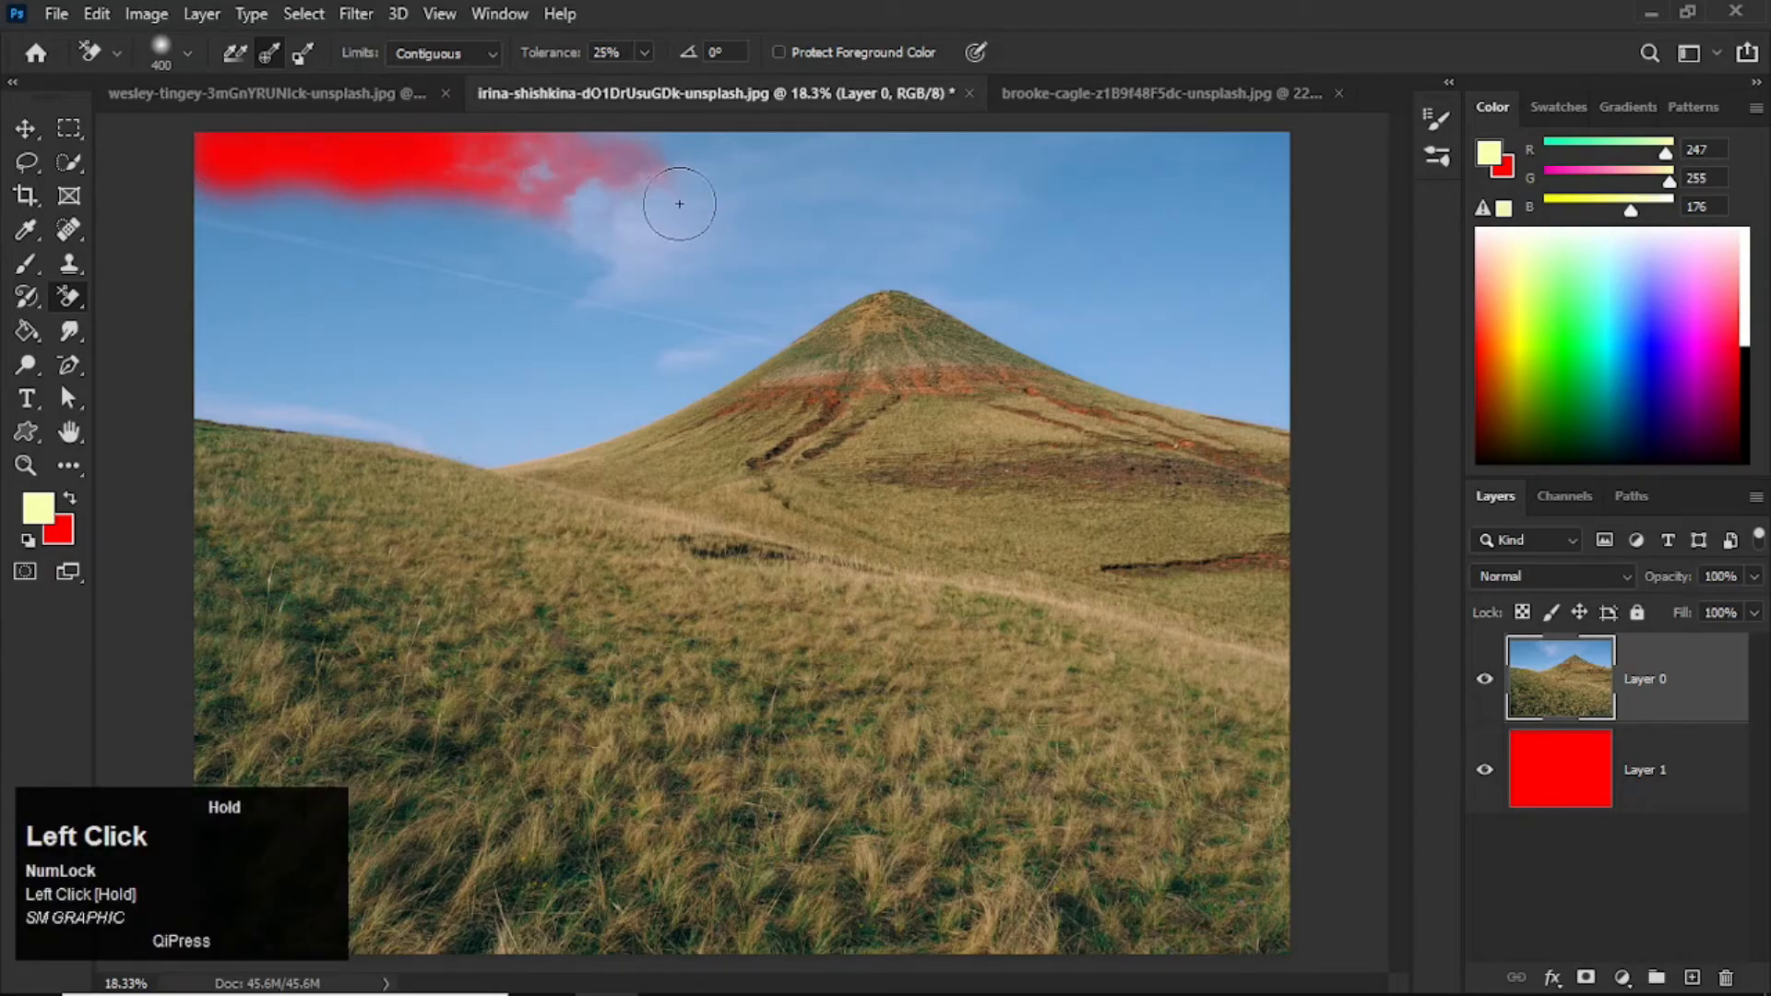
Try background-erasing the sky and the white cloud on the hill photo layer with Once sampling, and undo the strokes.
mouse_move(518, 220)
left_mouse_down()
mouse_move(188, 173)
mouse_move(423, 263)
mouse_move(317, 268)
mouse_move(196, 232)
mouse_move(284, 298)
mouse_move(463, 323)
mouse_move(190, 287)
mouse_move(246, 352)
mouse_move(356, 375)
mouse_move(236, 368)
left_mouse_up()
mouse_move(441, 401)
left_mouse_down()
mouse_move(757, 252)
mouse_move(576, 212)
mouse_move(738, 196)
mouse_move(604, 141)
mouse_move(902, 131)
mouse_move(694, 154)
mouse_move(1138, 151)
mouse_move(996, 151)
mouse_move(754, 195)
mouse_move(1279, 147)
left_mouse_up()
mouse_move(1031, 190)
left_mouse_down()
mouse_move(874, 198)
mouse_move(891, 173)
left_mouse_up()
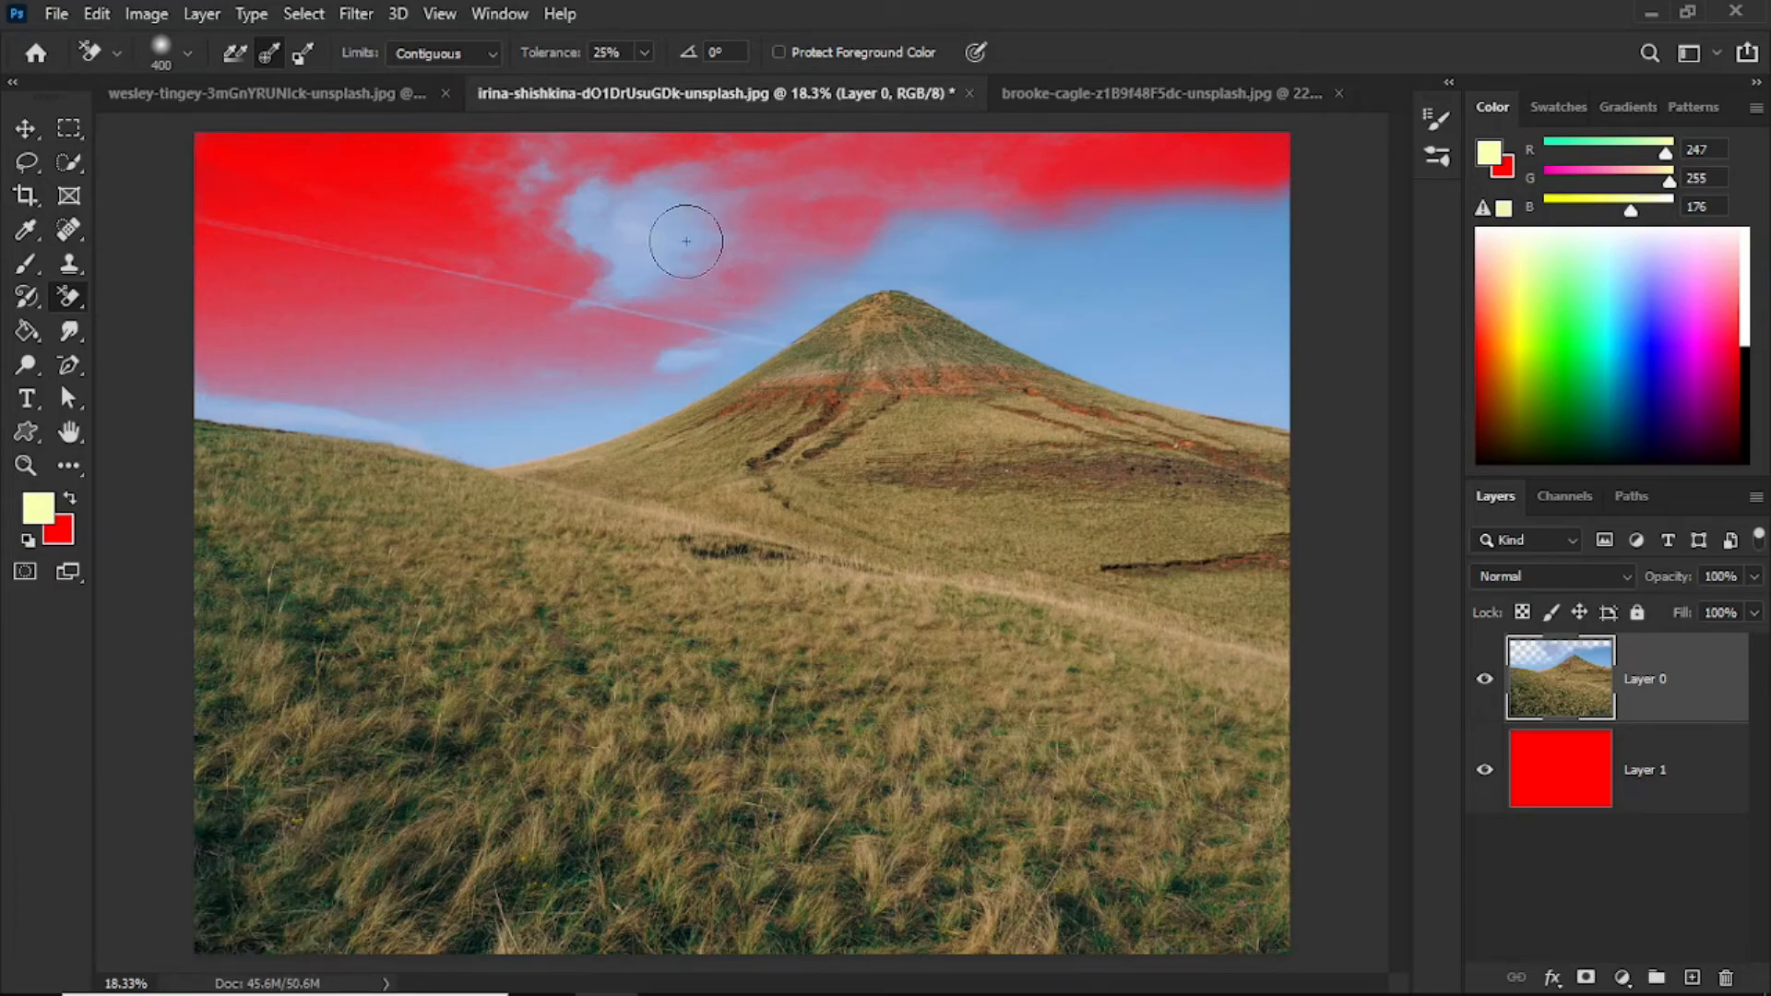
mouse_move(645, 217)
left_mouse_down()
mouse_move(720, 197)
mouse_move(582, 208)
mouse_move(706, 242)
mouse_move(812, 203)
mouse_move(968, 185)
mouse_move(752, 295)
mouse_move(600, 166)
left_mouse_up()
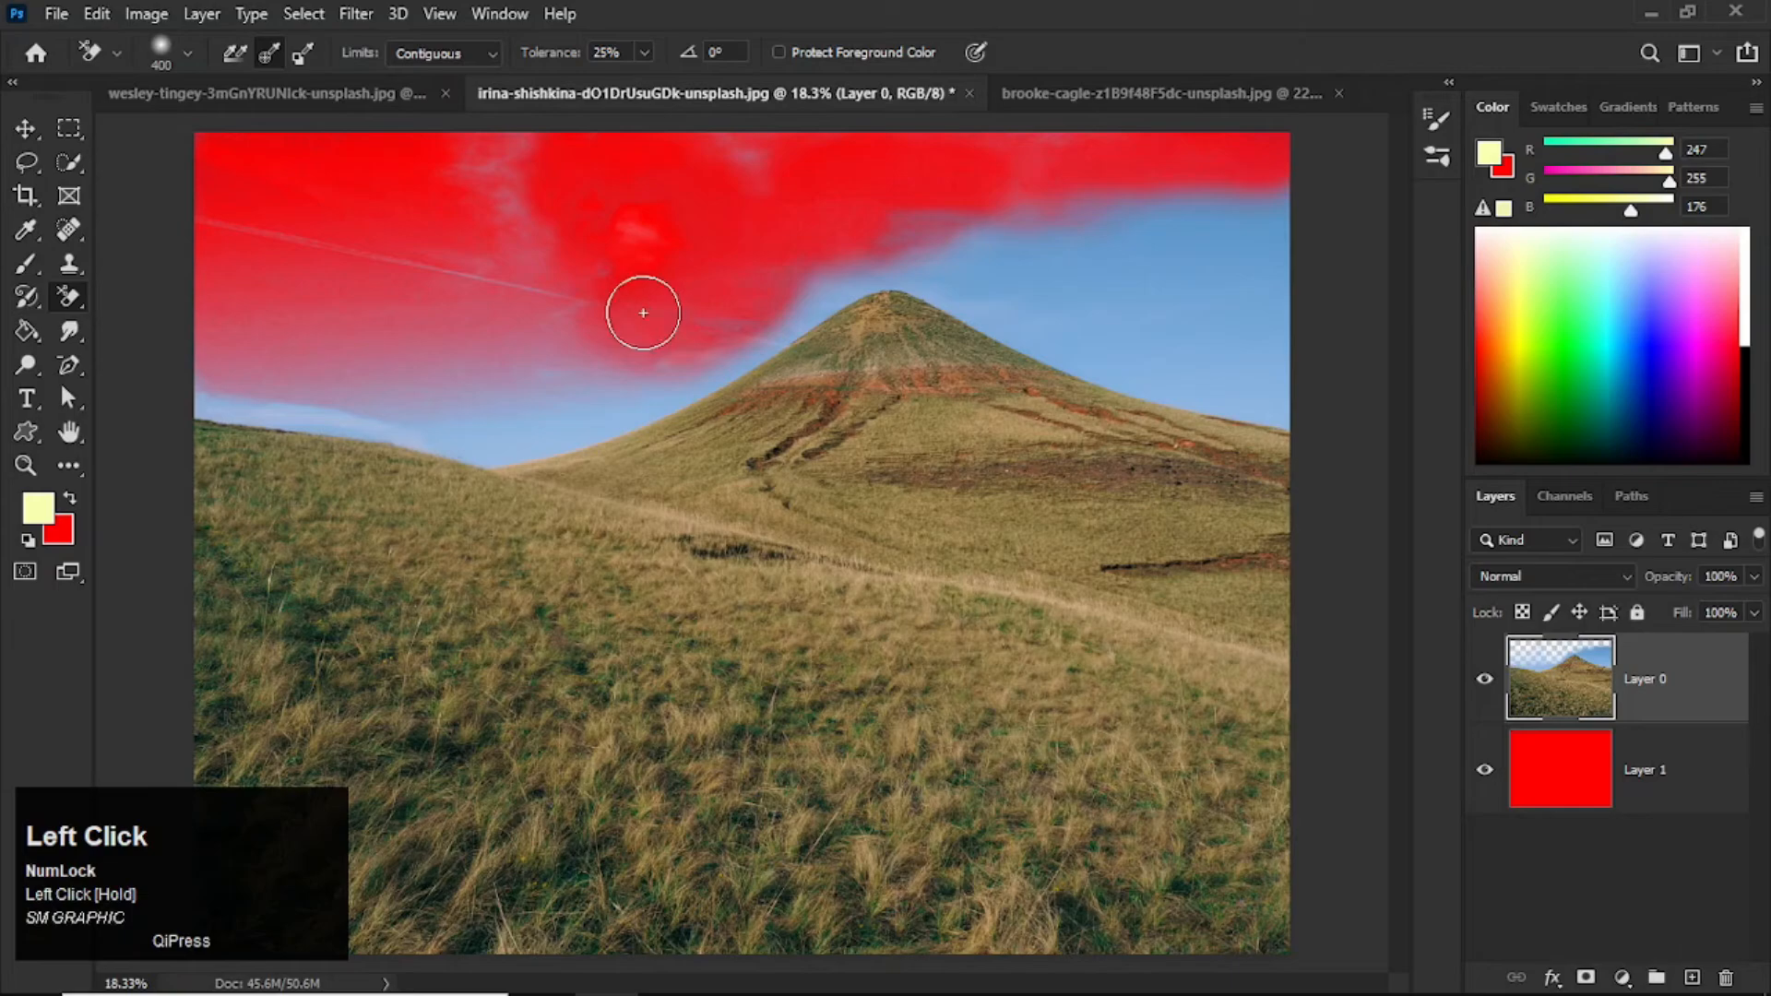
key("ctrl+z")
key("ctrl+z")
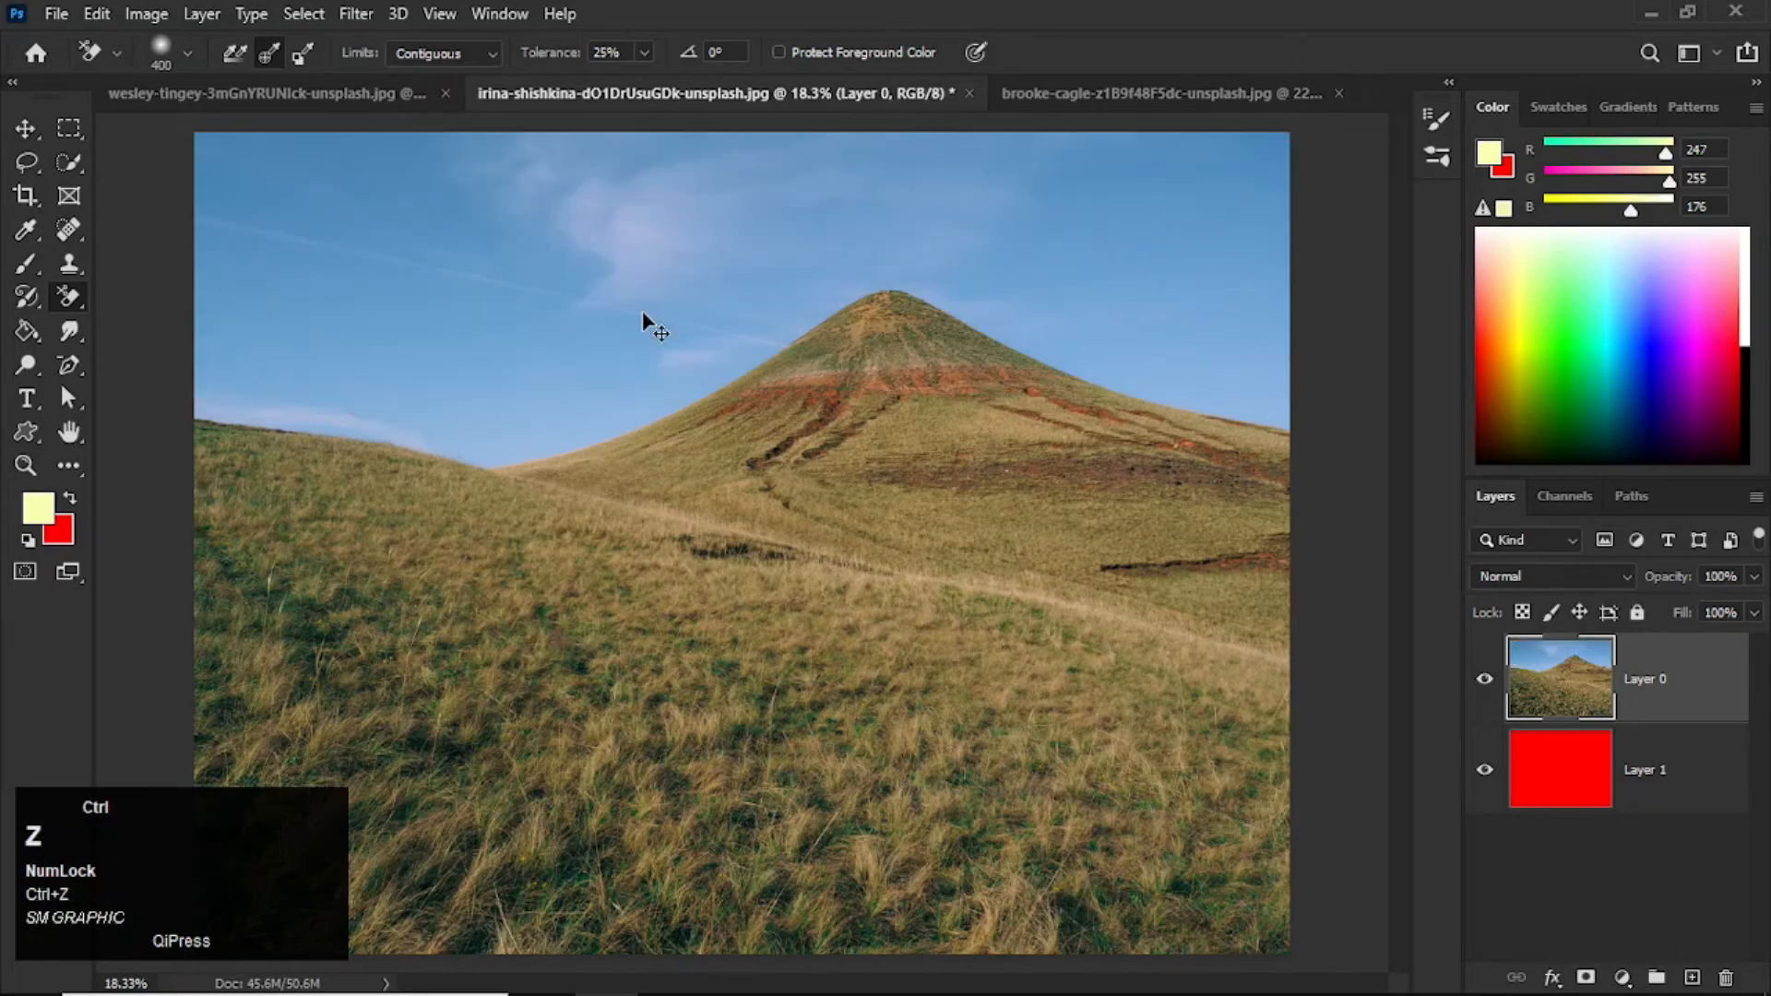
Set the Background Eraser's sampling to Background Swatch and pick the upper-left sky blue #4f88b5 as the background color.
left_click(319, 208)
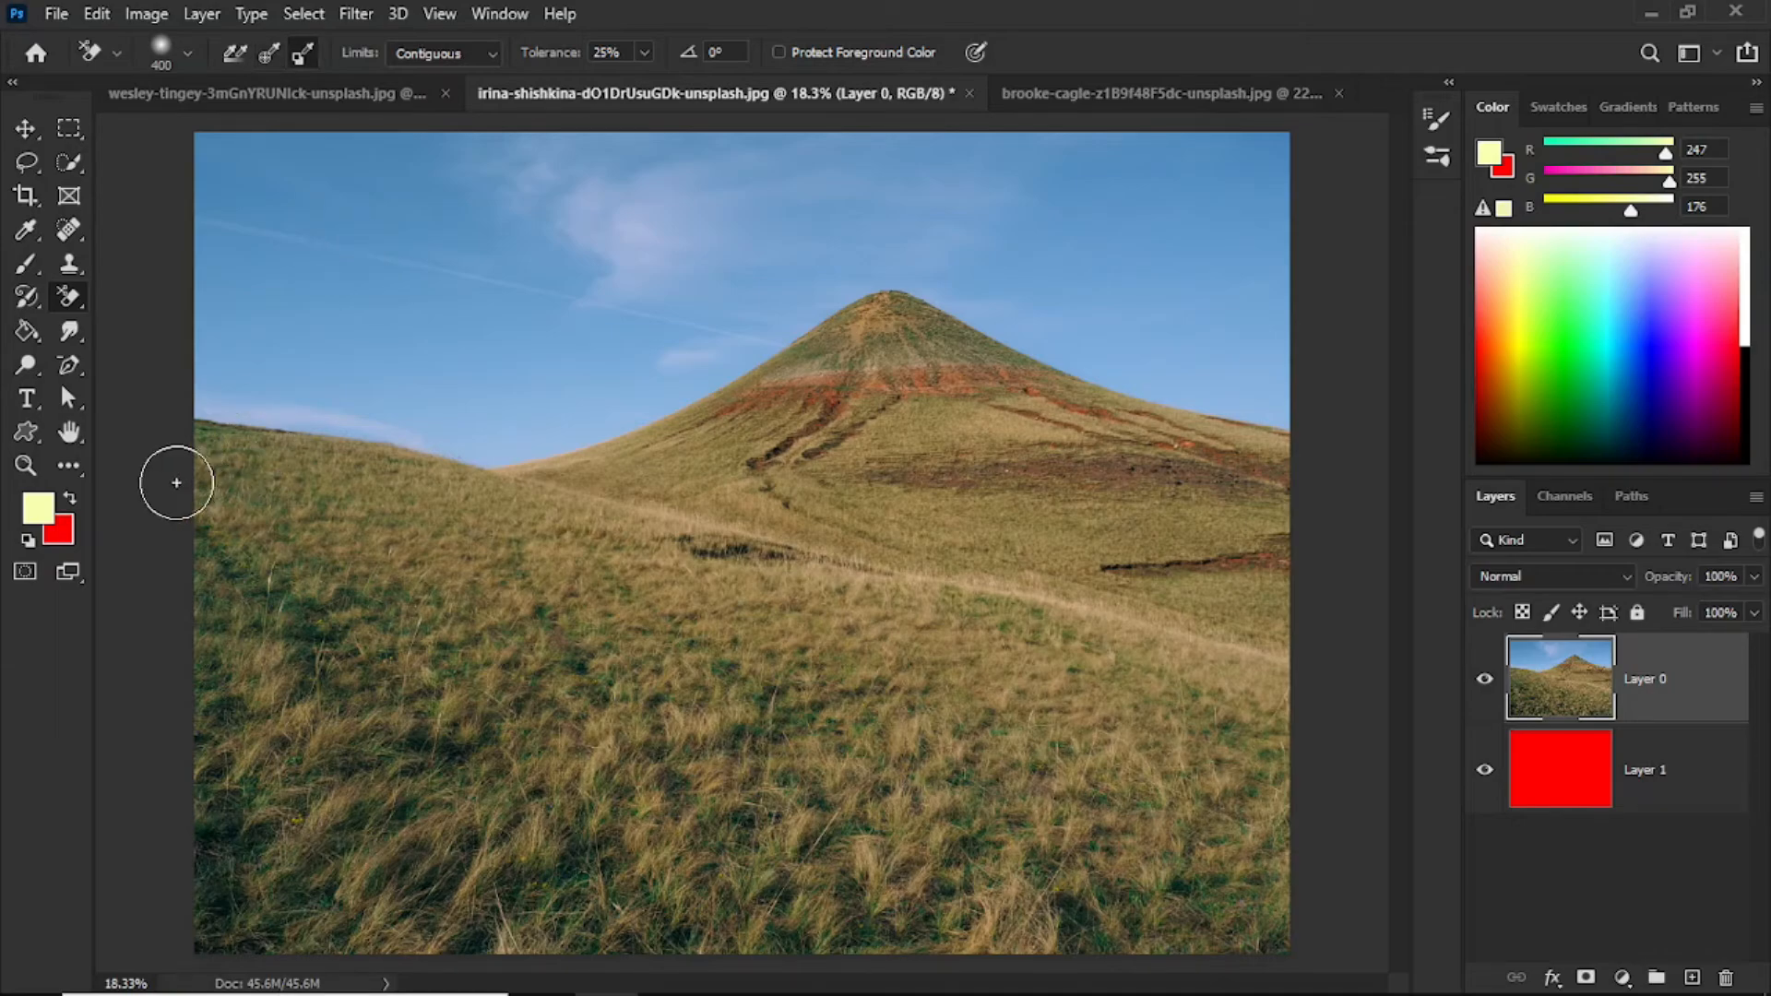
left_click(61, 535)
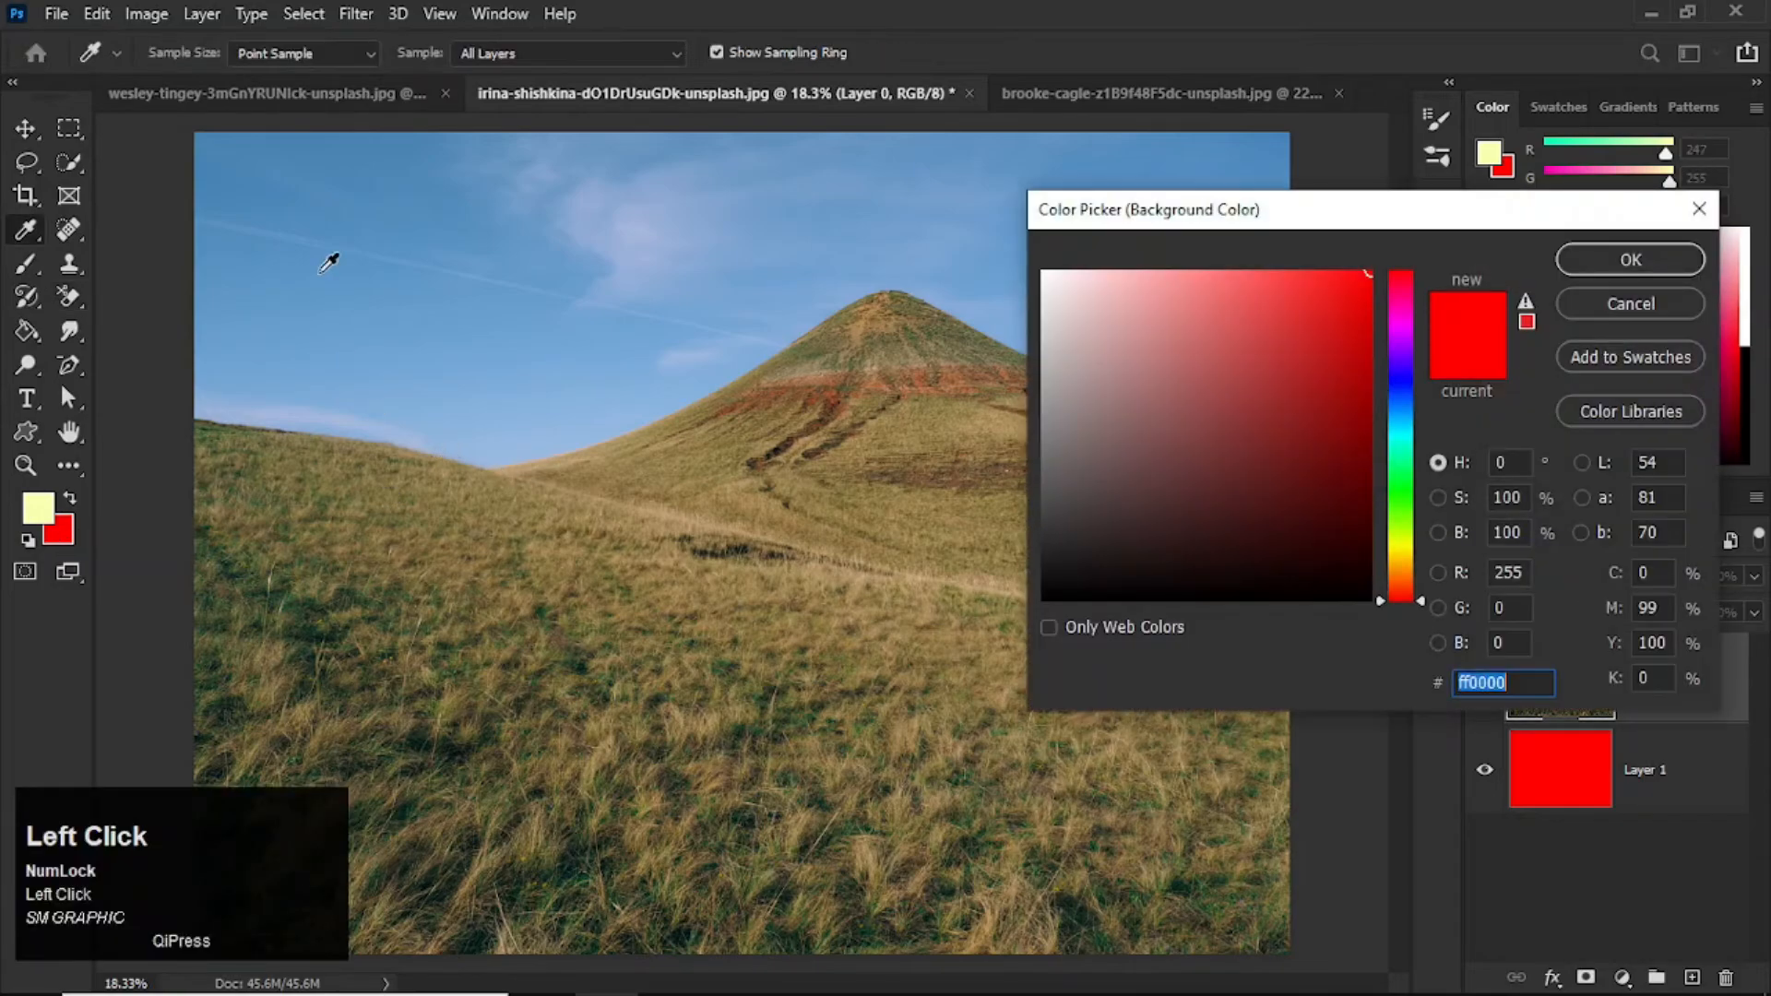
left_click(287, 163)
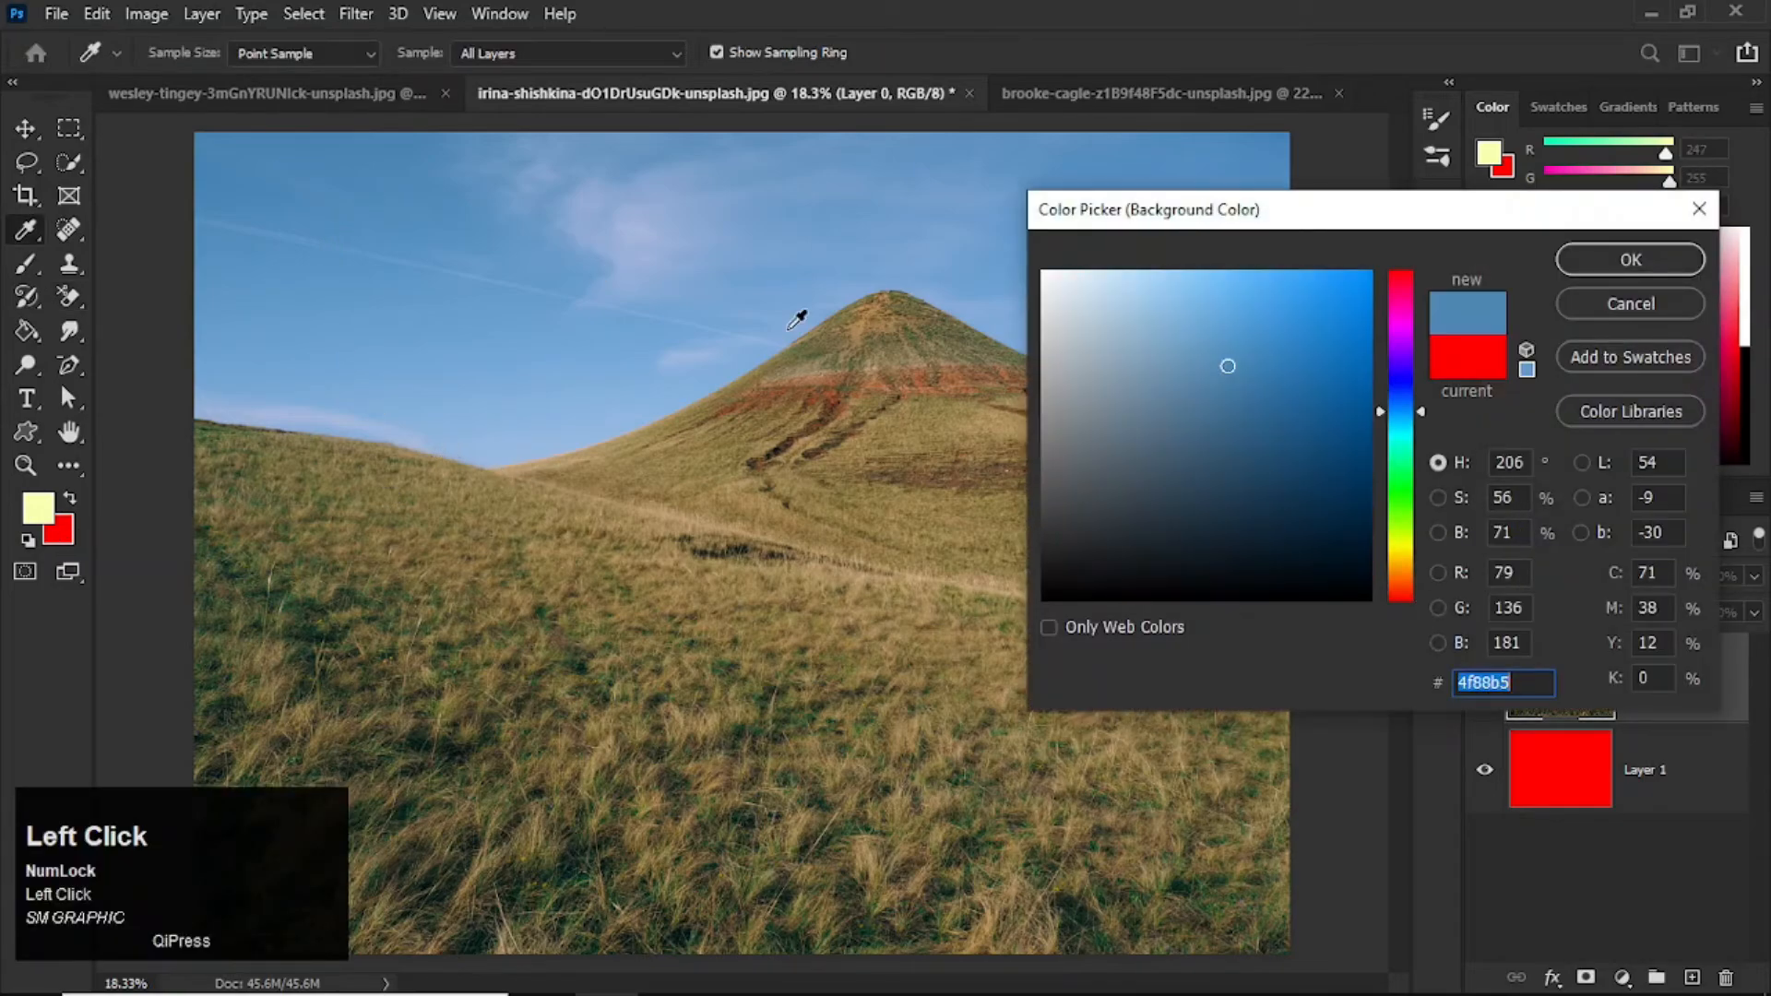
left_click(1630, 261)
key("e")
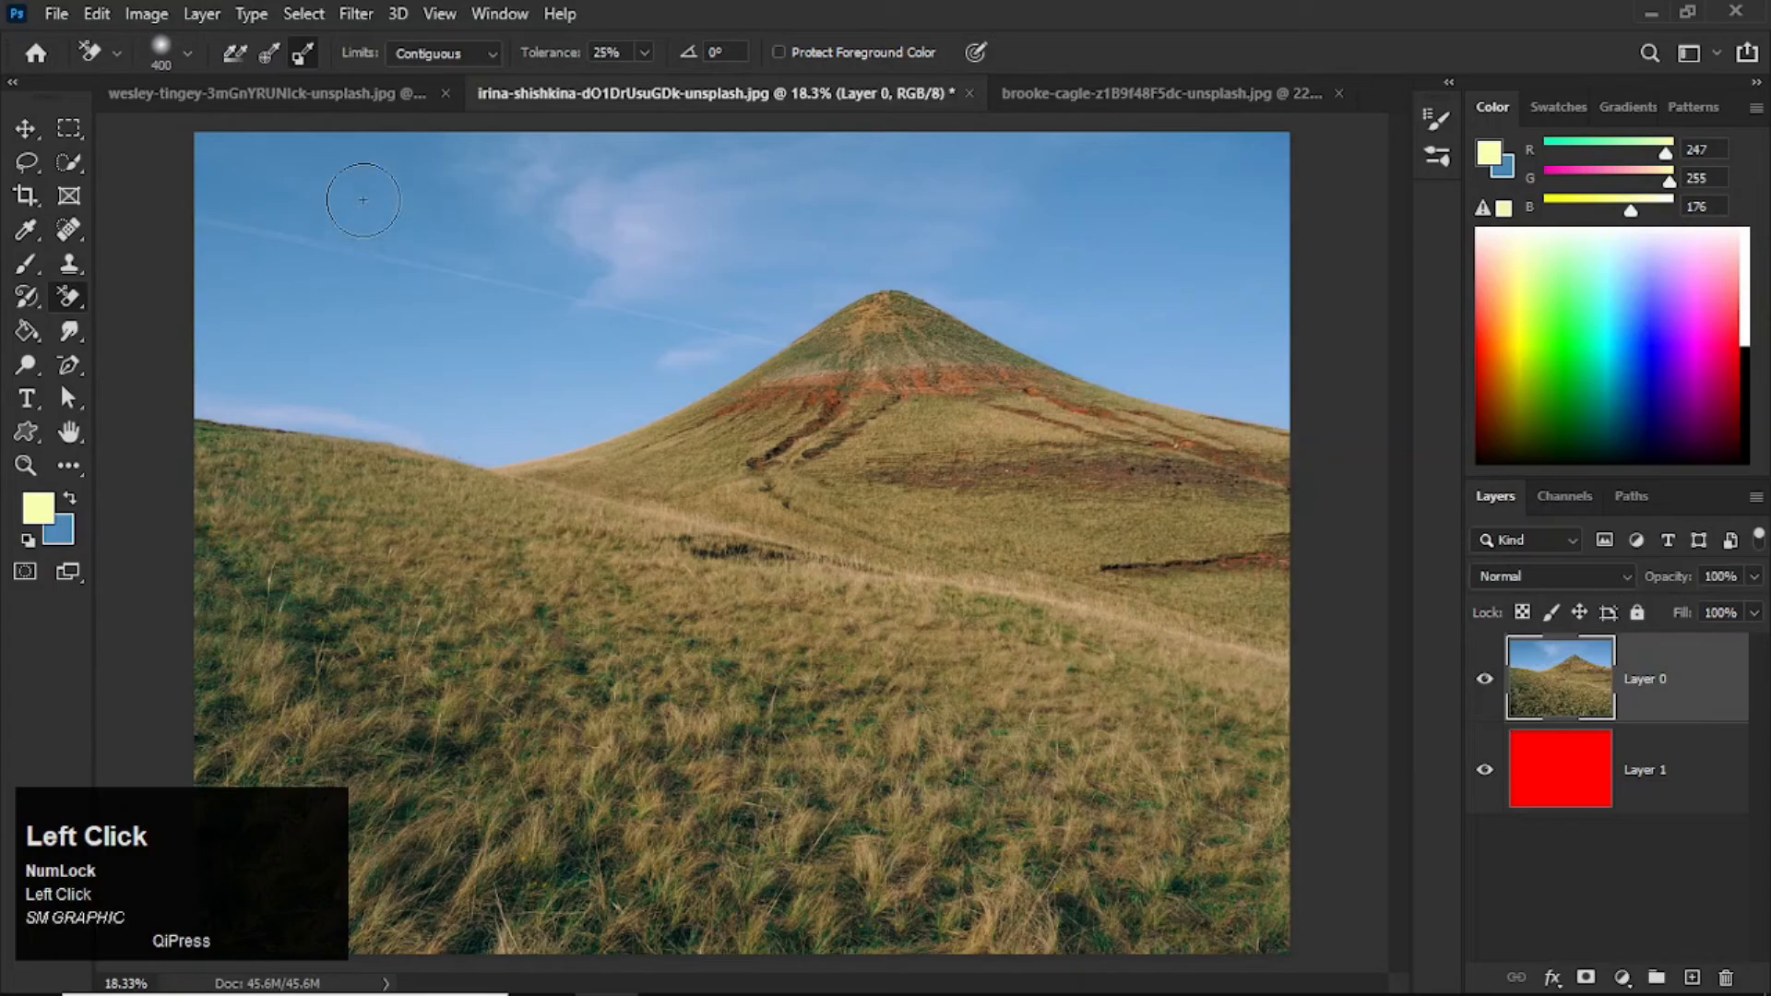
Try background-erasing the whole sky around the hilltop with Background Swatch sampling, and undo the strokes.
mouse_move(378, 172)
left_mouse_down()
mouse_move(276, 171)
mouse_move(571, 166)
mouse_move(277, 298)
mouse_move(237, 347)
mouse_move(235, 392)
mouse_move(479, 429)
mouse_move(423, 368)
mouse_move(877, 222)
mouse_move(652, 167)
mouse_move(914, 230)
left_mouse_up()
mouse_move(1026, 145)
left_mouse_down()
mouse_move(1194, 145)
mouse_move(962, 153)
mouse_move(1255, 161)
mouse_move(1314, 179)
mouse_move(993, 240)
mouse_move(913, 210)
mouse_move(1071, 221)
mouse_move(941, 249)
mouse_move(1173, 389)
left_mouse_up()
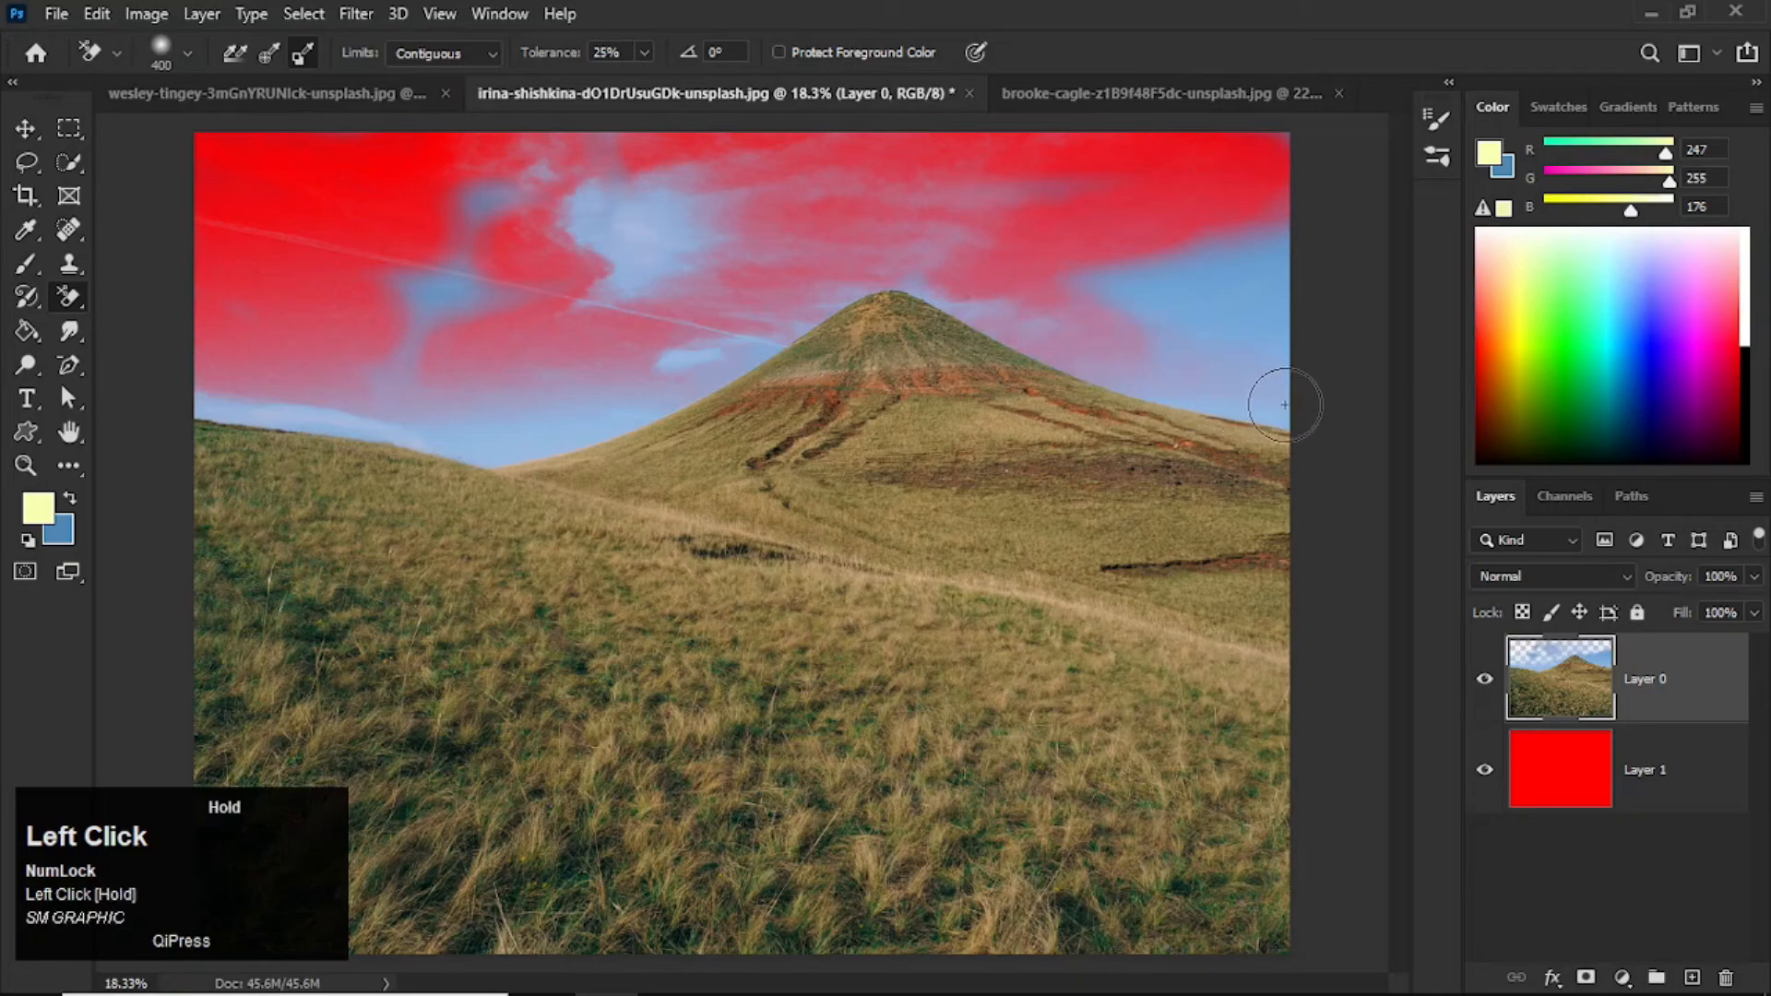
mouse_move(1192, 272)
left_mouse_down()
mouse_move(1160, 306)
mouse_move(1301, 364)
mouse_move(1298, 324)
mouse_move(1268, 376)
left_mouse_up()
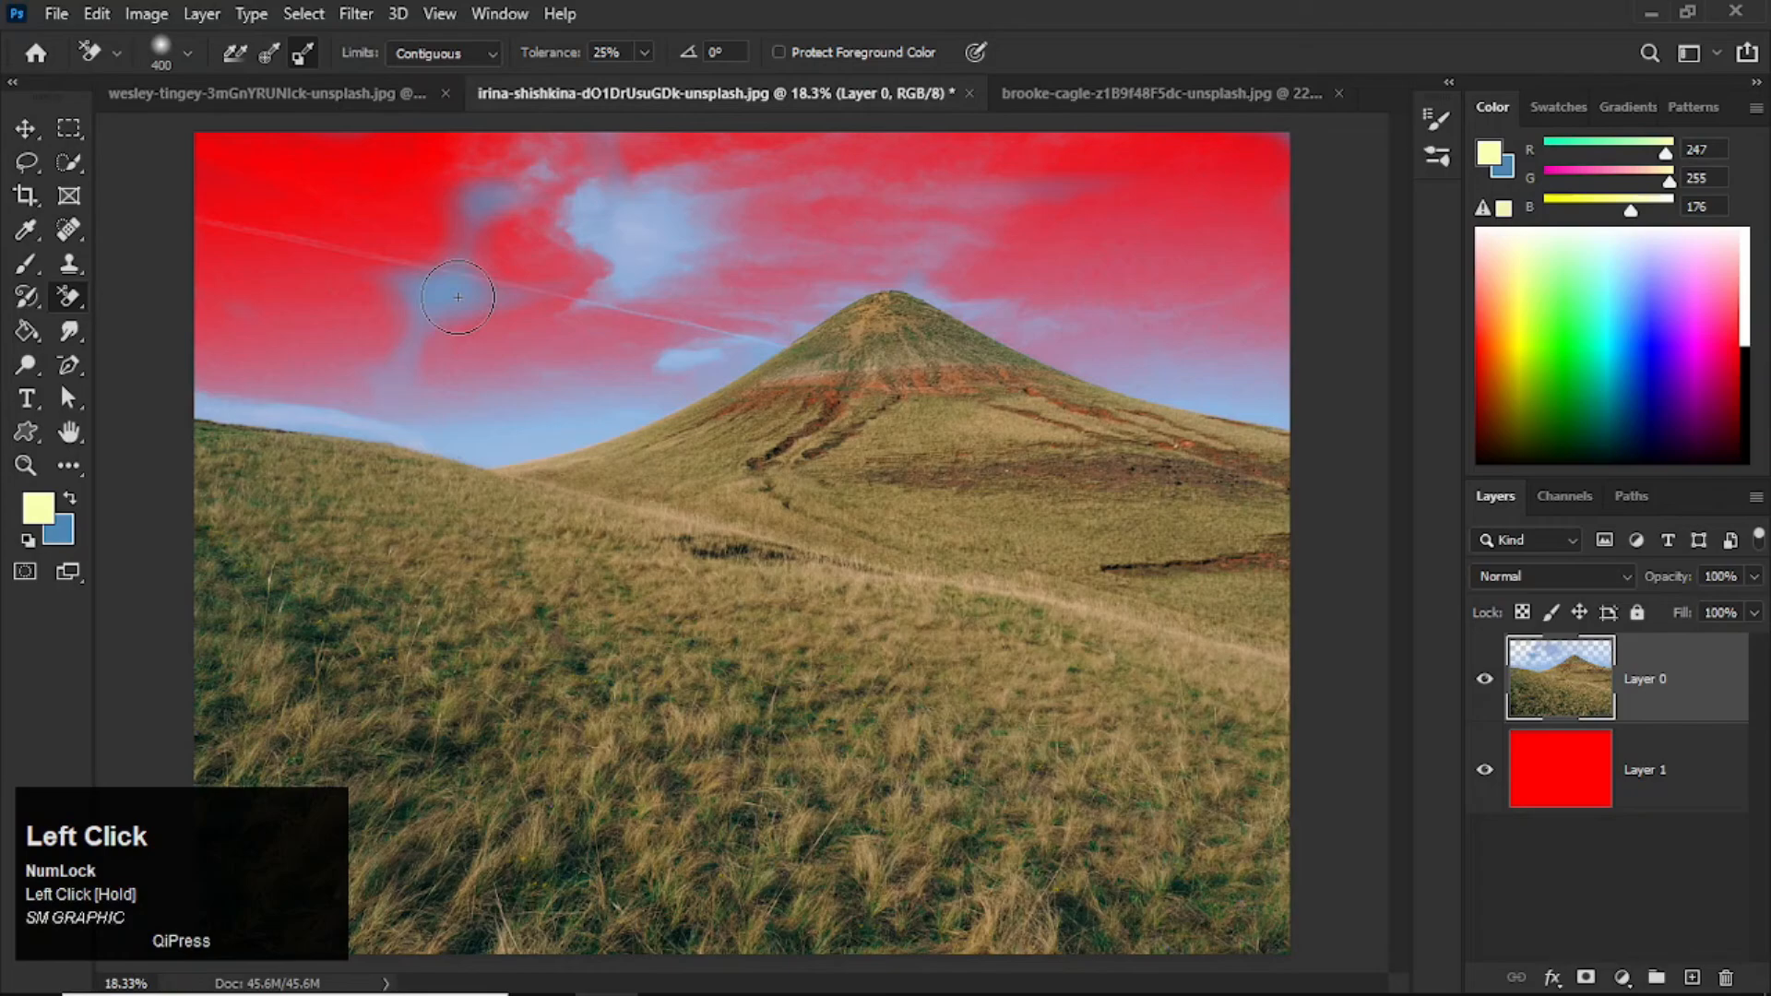
key("ctrl+z")
key("ctrl+z")
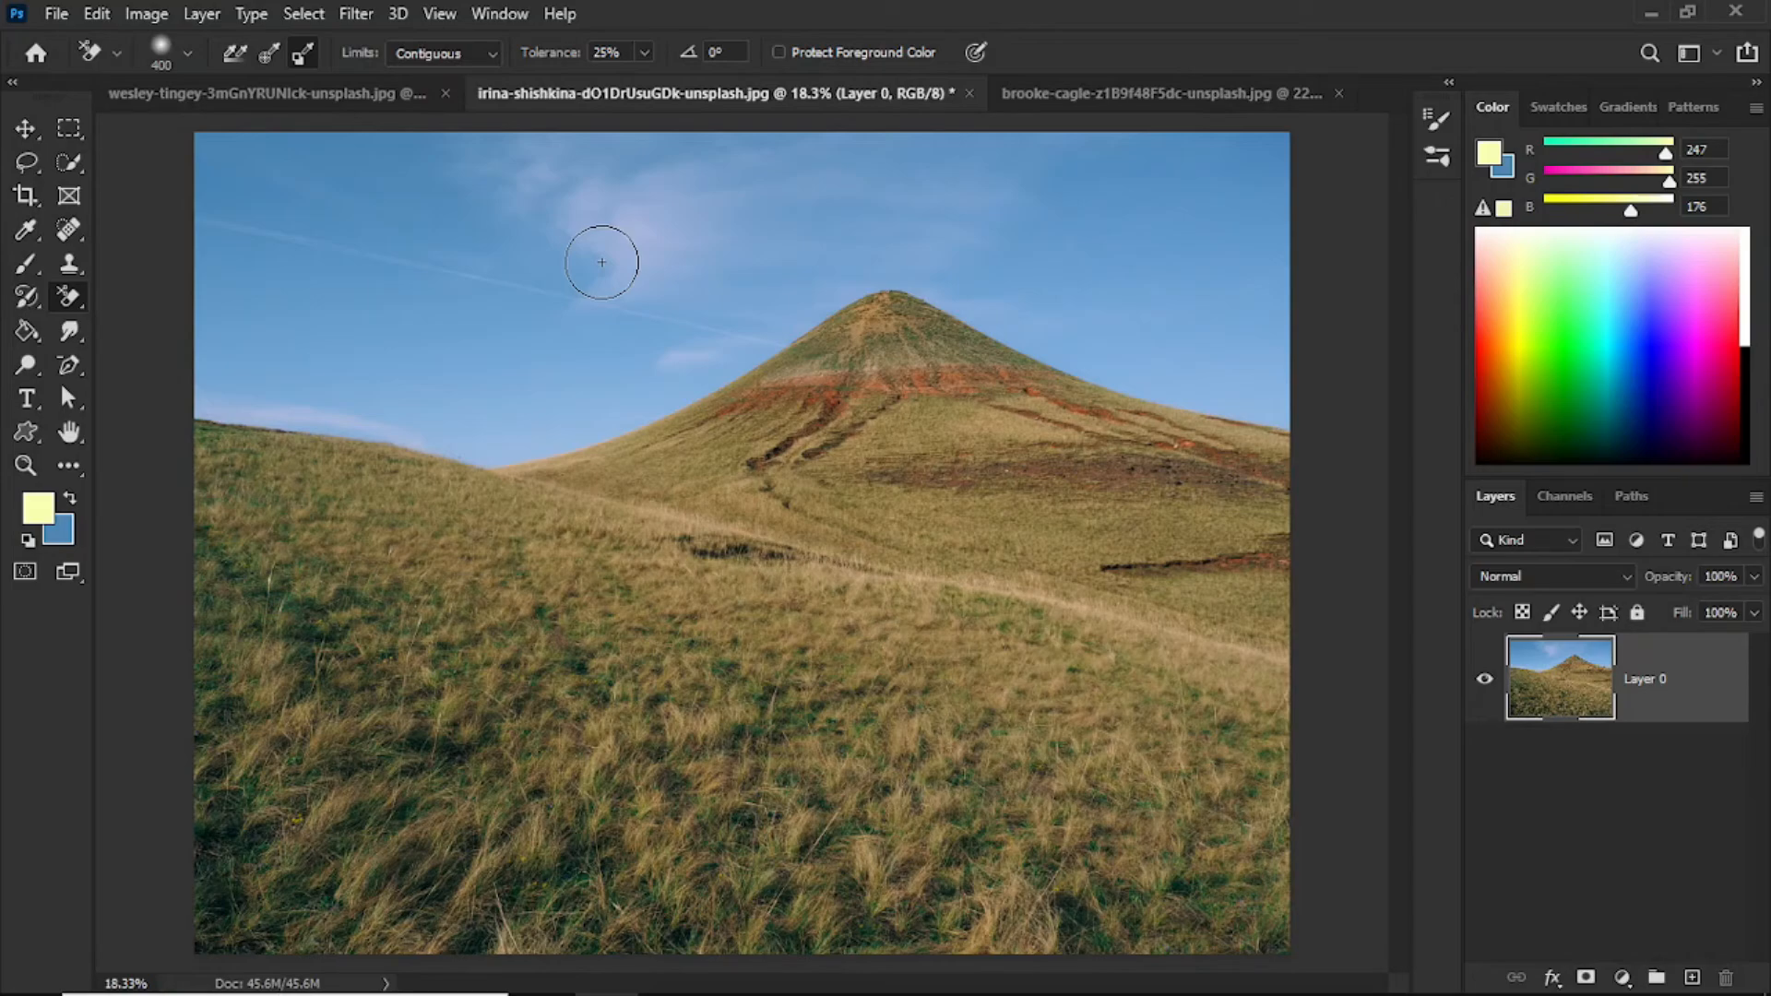
Switch to the photo of the woman in the red sweatshirt and pick the wall's grey #a3b0b6 as the background color.
left_click(1071, 96)
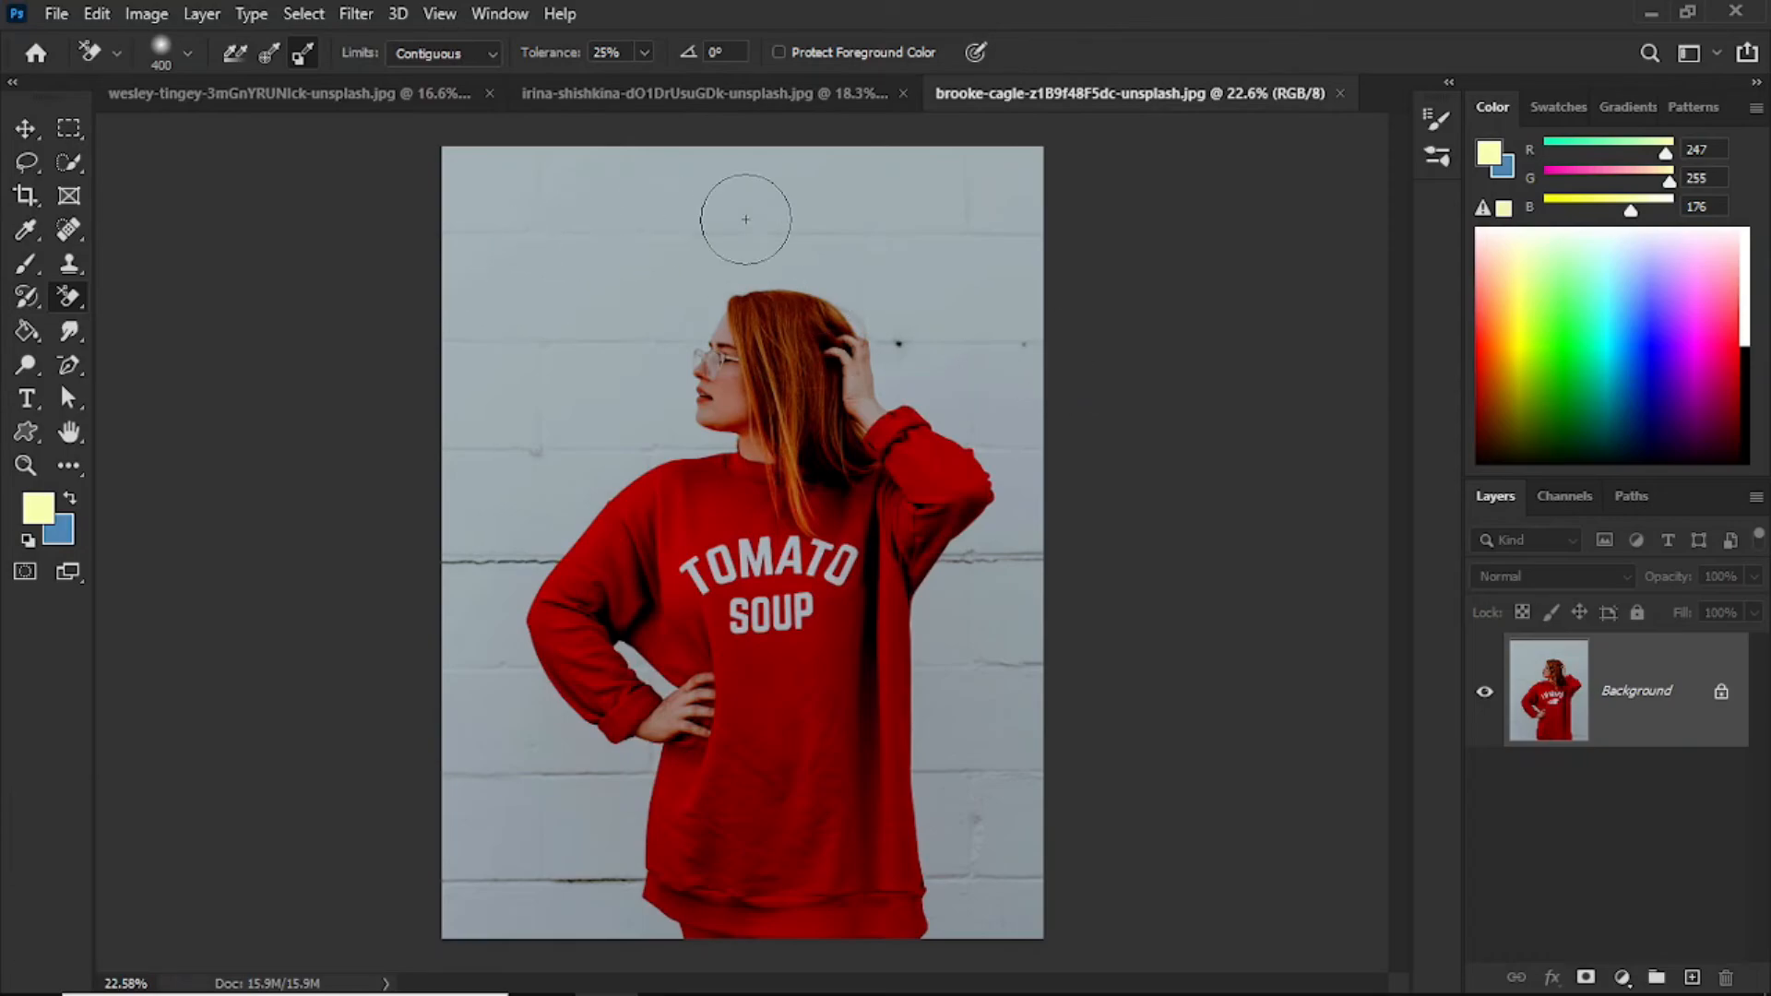
left_click(70, 527)
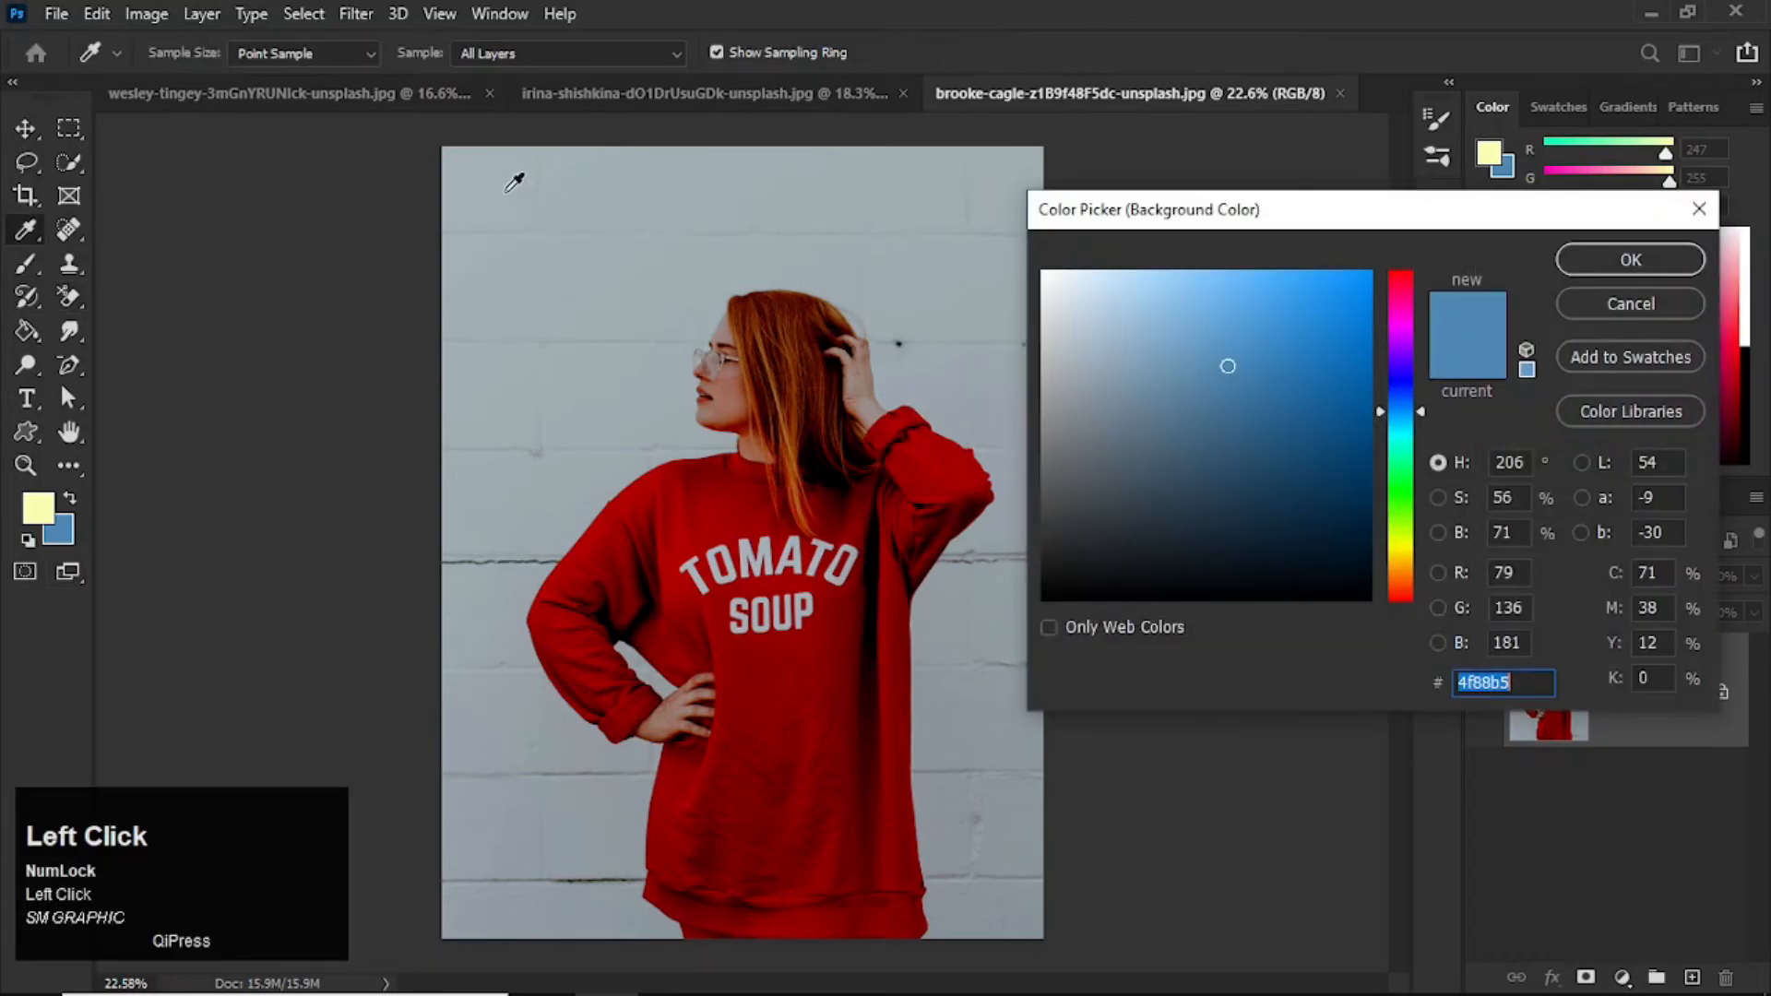
left_click(512, 201)
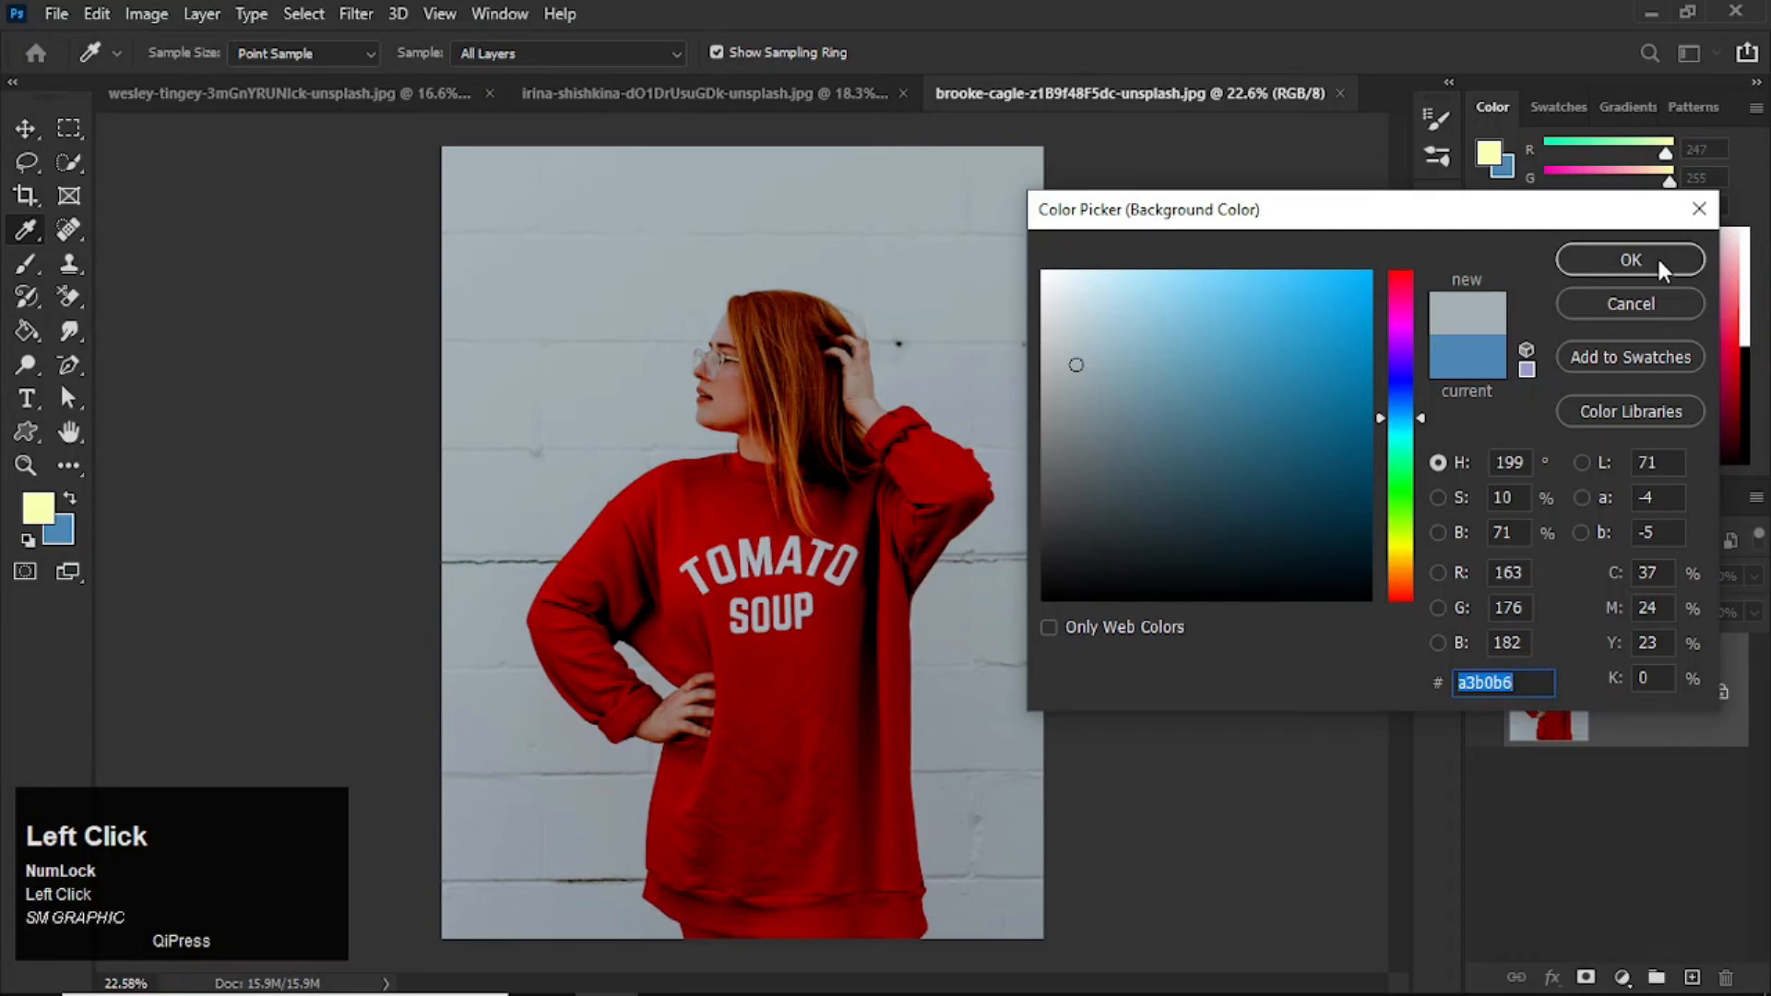
left_click(1658, 262)
Enlarge the Background Eraser brush to 600 px and erase the wall above the woman's head and in the upper-left corner.
key("bracketright")
key("bracketright")
mouse_move(458, 218)
left_mouse_down()
mouse_move(469, 175)
mouse_move(471, 244)
mouse_move(474, 212)
mouse_move(561, 154)
mouse_move(715, 136)
mouse_move(396, 168)
mouse_move(408, 407)
mouse_move(524, 245)
mouse_move(858, 167)
mouse_move(1006, 155)
mouse_move(921, 134)
mouse_move(442, 174)
mouse_move(426, 261)
mouse_move(596, 238)
mouse_move(417, 346)
mouse_move(570, 302)
mouse_move(652, 220)
mouse_move(436, 385)
mouse_move(512, 370)
mouse_move(762, 250)
mouse_move(1036, 230)
mouse_move(701, 261)
mouse_move(484, 405)
mouse_move(568, 303)
left_mouse_up()
Set the brush hardness to 50% and erase the outer wall areas along the left edge and beside the lower sweatshirt.
right_click(568, 304)
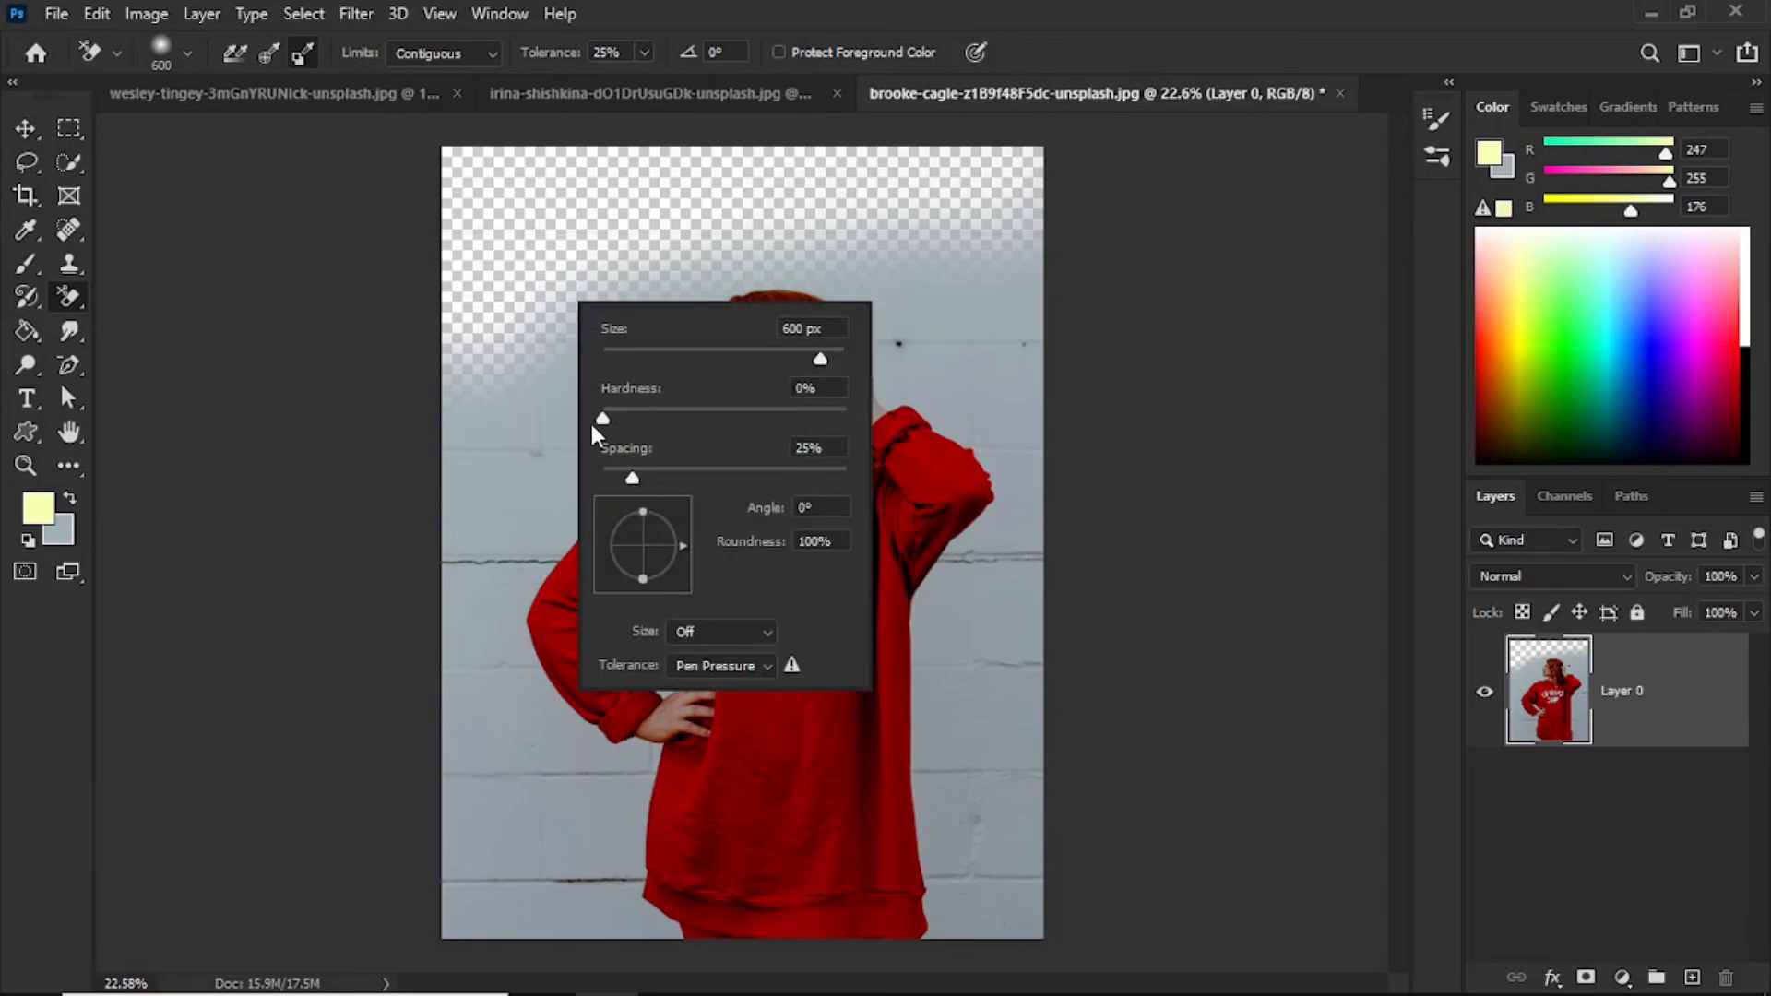
left_click_drag(603, 420, 725, 415)
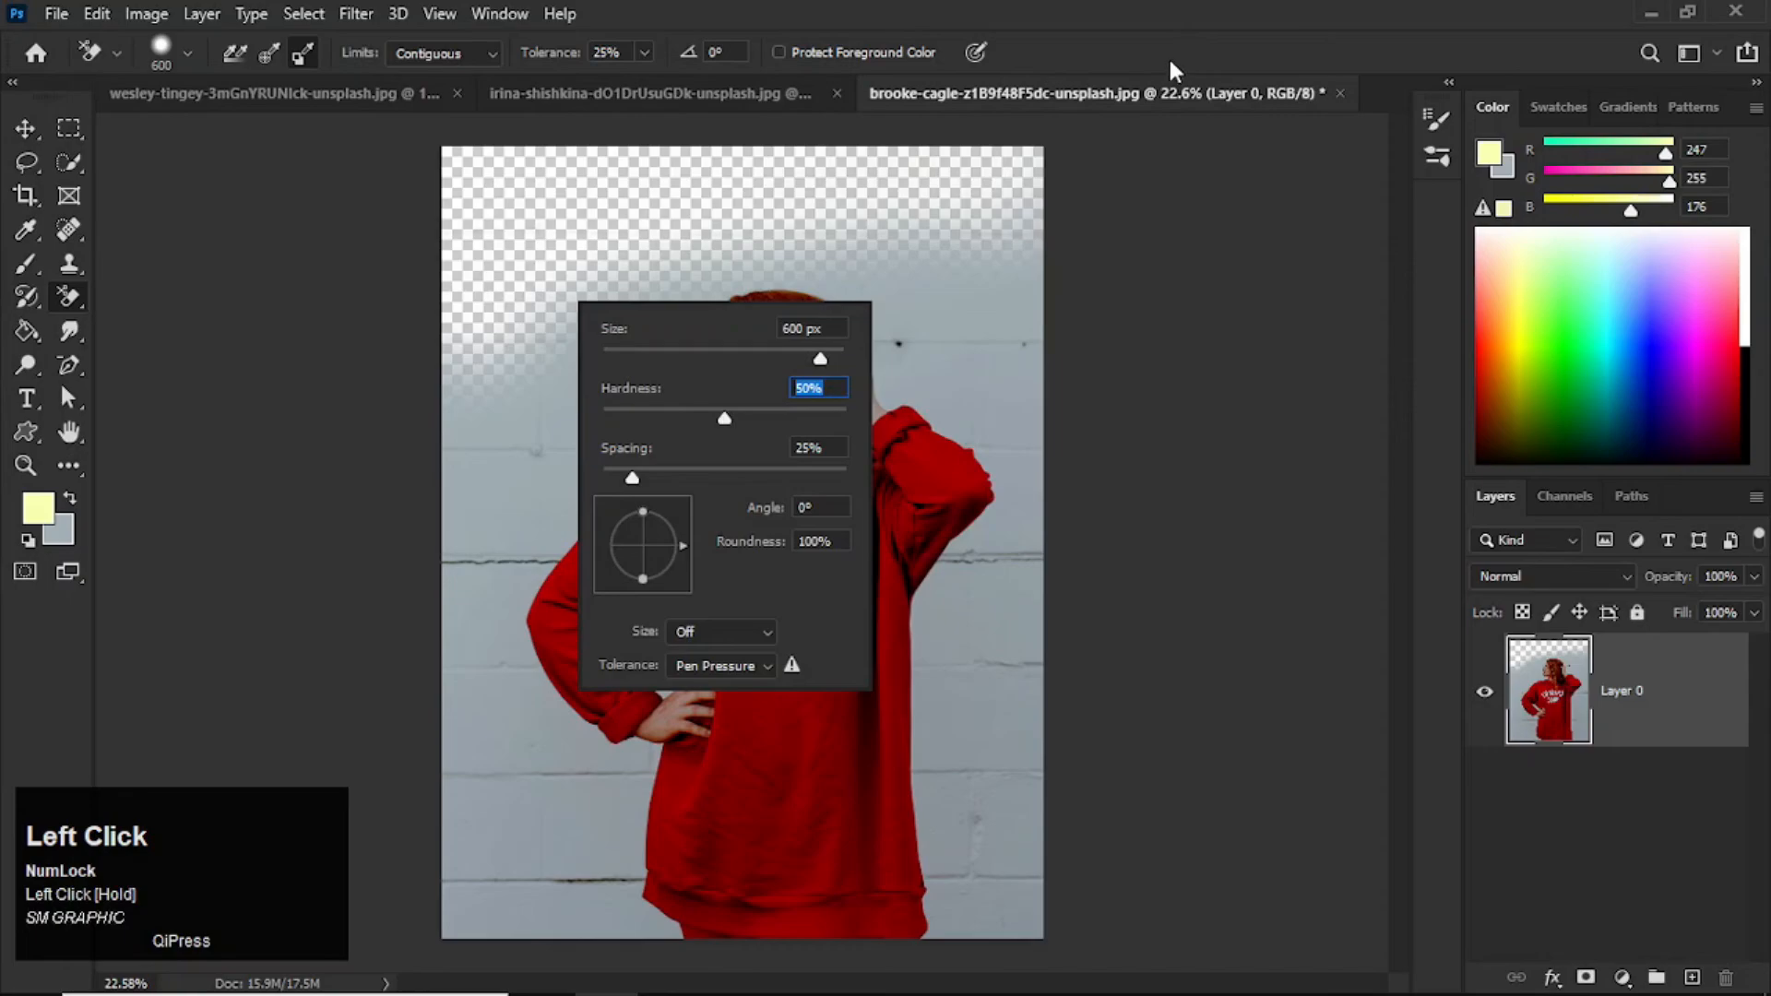
left_click(1168, 66)
mouse_move(490, 368)
left_mouse_down()
mouse_move(449, 476)
mouse_move(463, 250)
mouse_move(420, 248)
mouse_move(604, 182)
mouse_move(903, 135)
mouse_move(608, 176)
mouse_move(982, 164)
mouse_move(1046, 201)
mouse_move(705, 152)
mouse_move(507, 273)
mouse_move(621, 238)
mouse_move(548, 336)
mouse_move(486, 330)
mouse_move(331, 498)
mouse_move(318, 724)
mouse_move(425, 761)
mouse_move(556, 863)
mouse_move(719, 891)
mouse_move(434, 900)
mouse_move(661, 884)
mouse_move(676, 854)
mouse_move(551, 817)
mouse_move(572, 847)
mouse_move(729, 880)
mouse_move(686, 884)
mouse_move(1017, 908)
mouse_move(911, 903)
mouse_move(1038, 875)
mouse_move(926, 745)
mouse_move(1070, 655)
left_mouse_up()
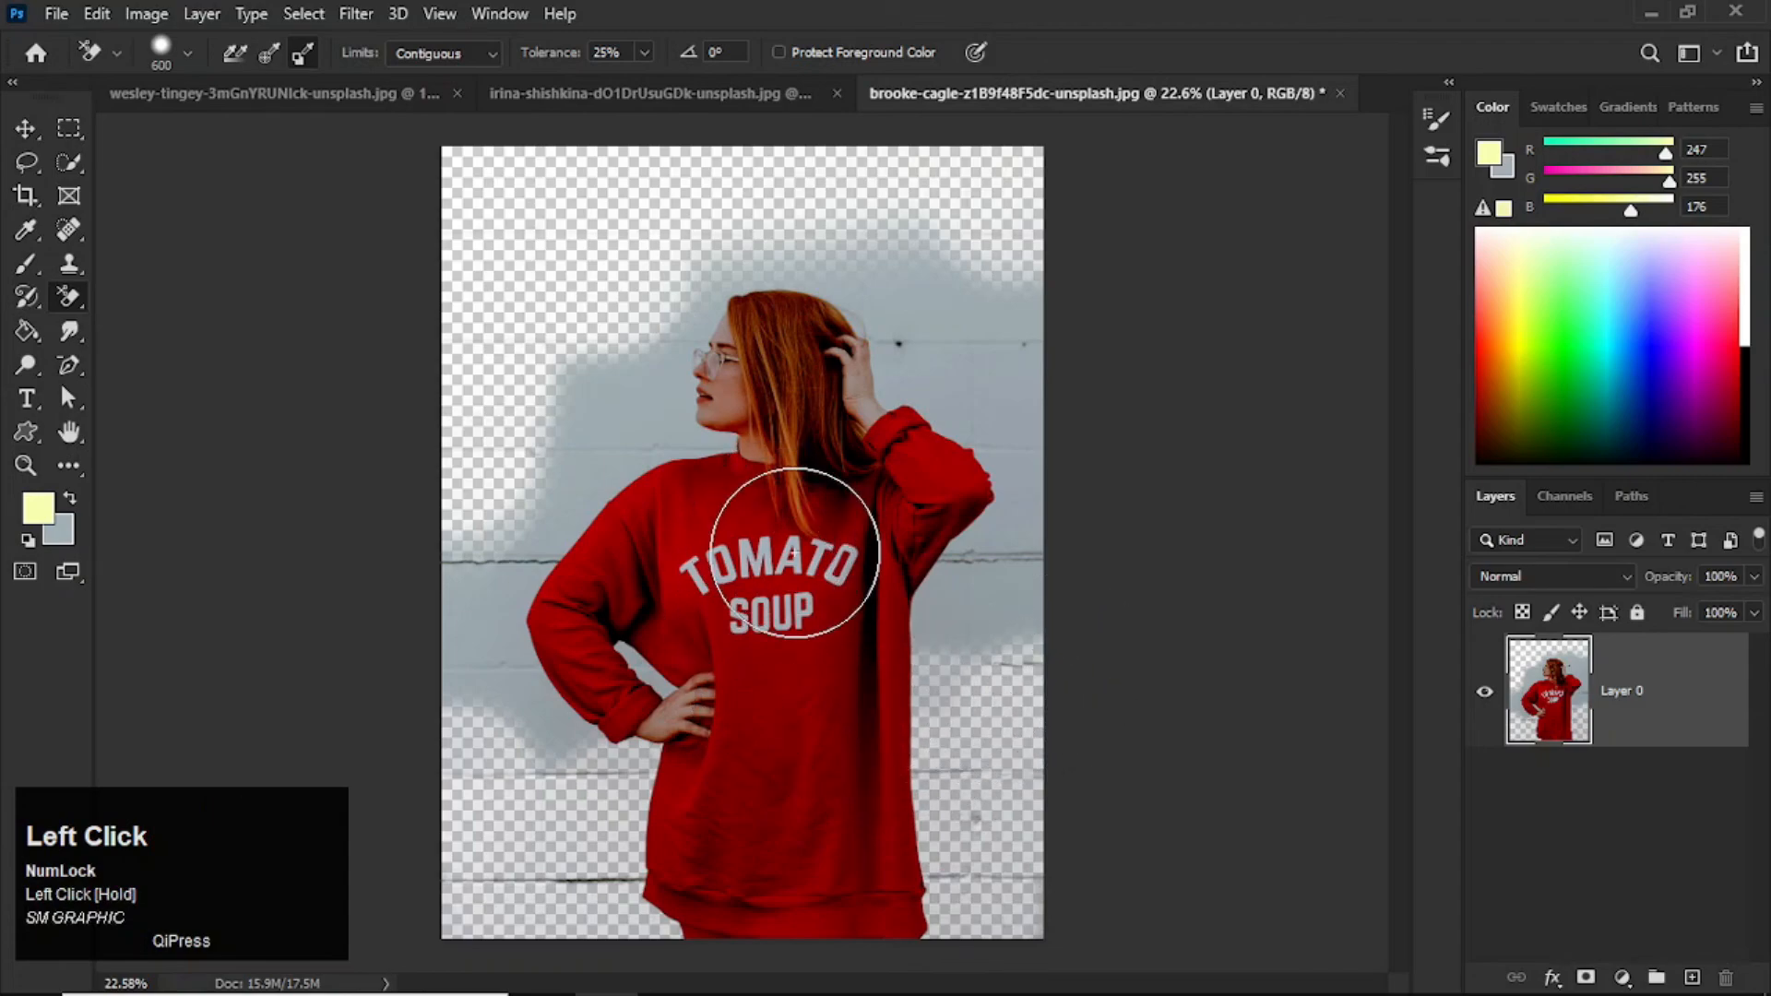
mouse_move(470, 537)
left_mouse_down()
mouse_move(516, 682)
mouse_move(572, 734)
mouse_move(396, 672)
left_mouse_up()
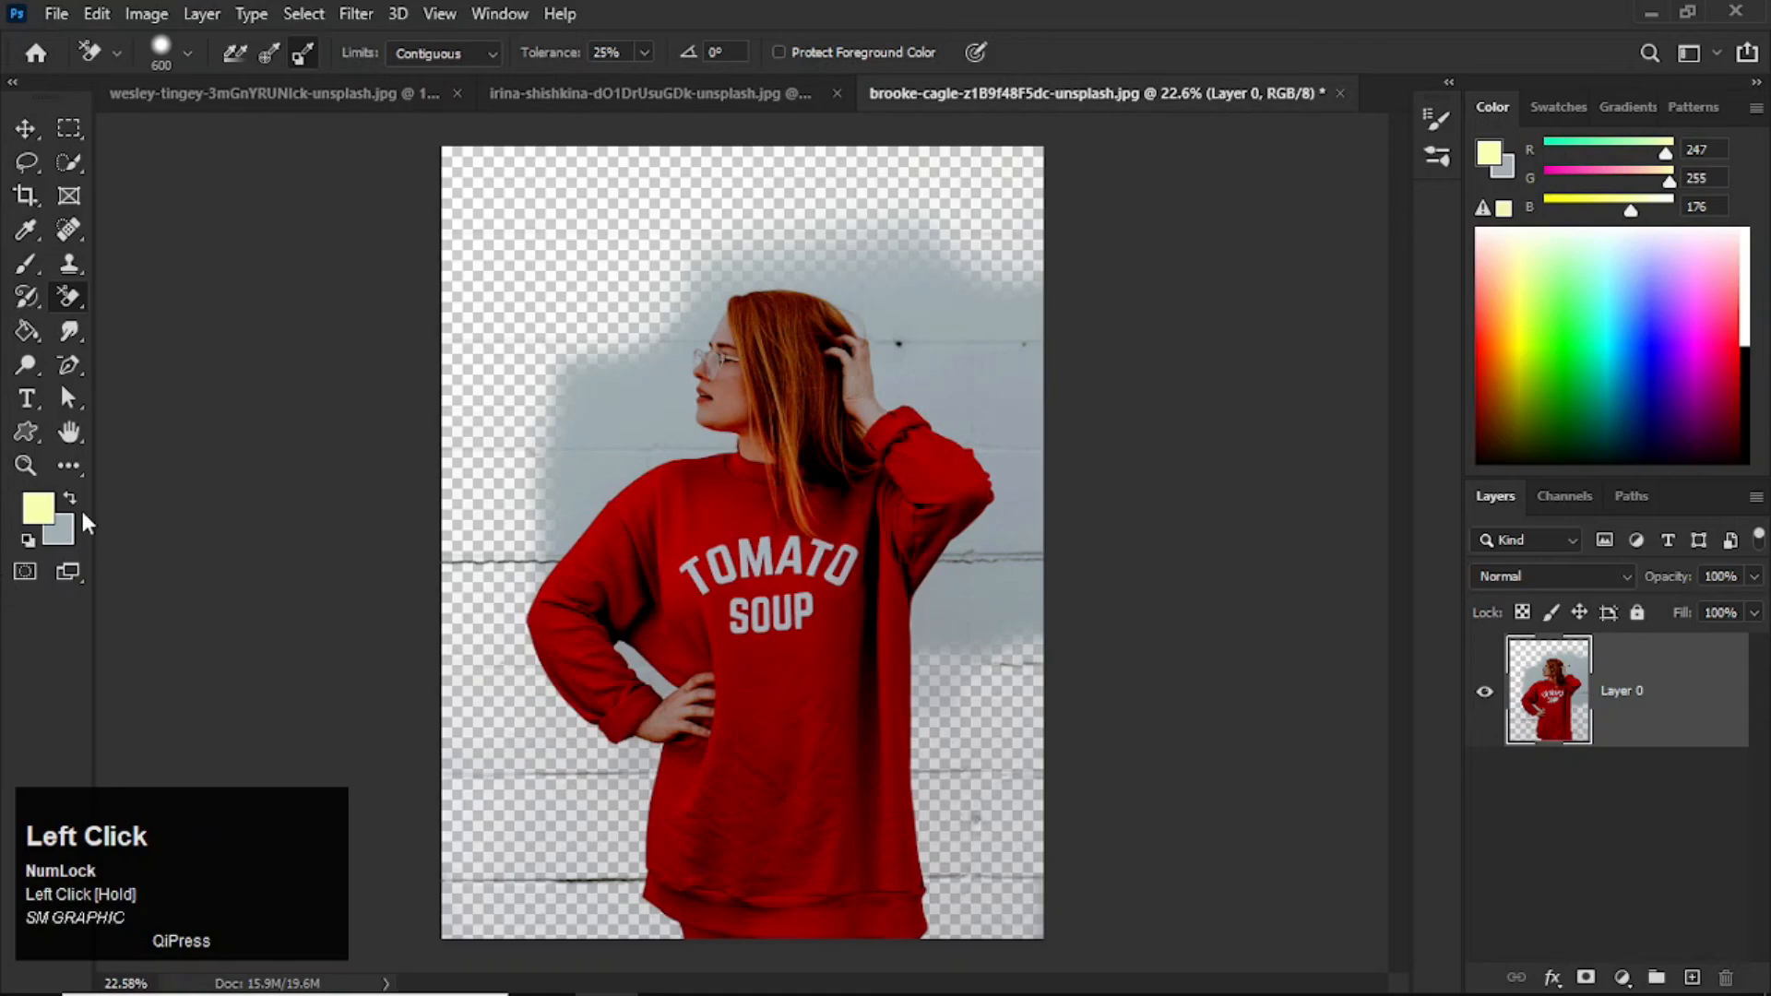
Erase the remaining wall close around the woman's head, arms and shoulders, and reduce the brush to 400 px.
mouse_move(554, 433)
left_mouse_down()
mouse_move(529, 599)
mouse_move(506, 513)
mouse_move(624, 642)
left_mouse_up()
mouse_move(964, 595)
left_mouse_down()
mouse_move(1055, 539)
mouse_move(1022, 515)
mouse_move(1028, 423)
mouse_move(969, 378)
mouse_move(982, 326)
mouse_move(955, 284)
mouse_move(972, 251)
mouse_move(827, 202)
mouse_move(804, 217)
mouse_move(816, 247)
mouse_move(864, 265)
mouse_move(740, 249)
mouse_move(666, 350)
mouse_move(662, 381)
mouse_move(712, 454)
left_mouse_up()
key("bracketleft")
key("bracketleft")
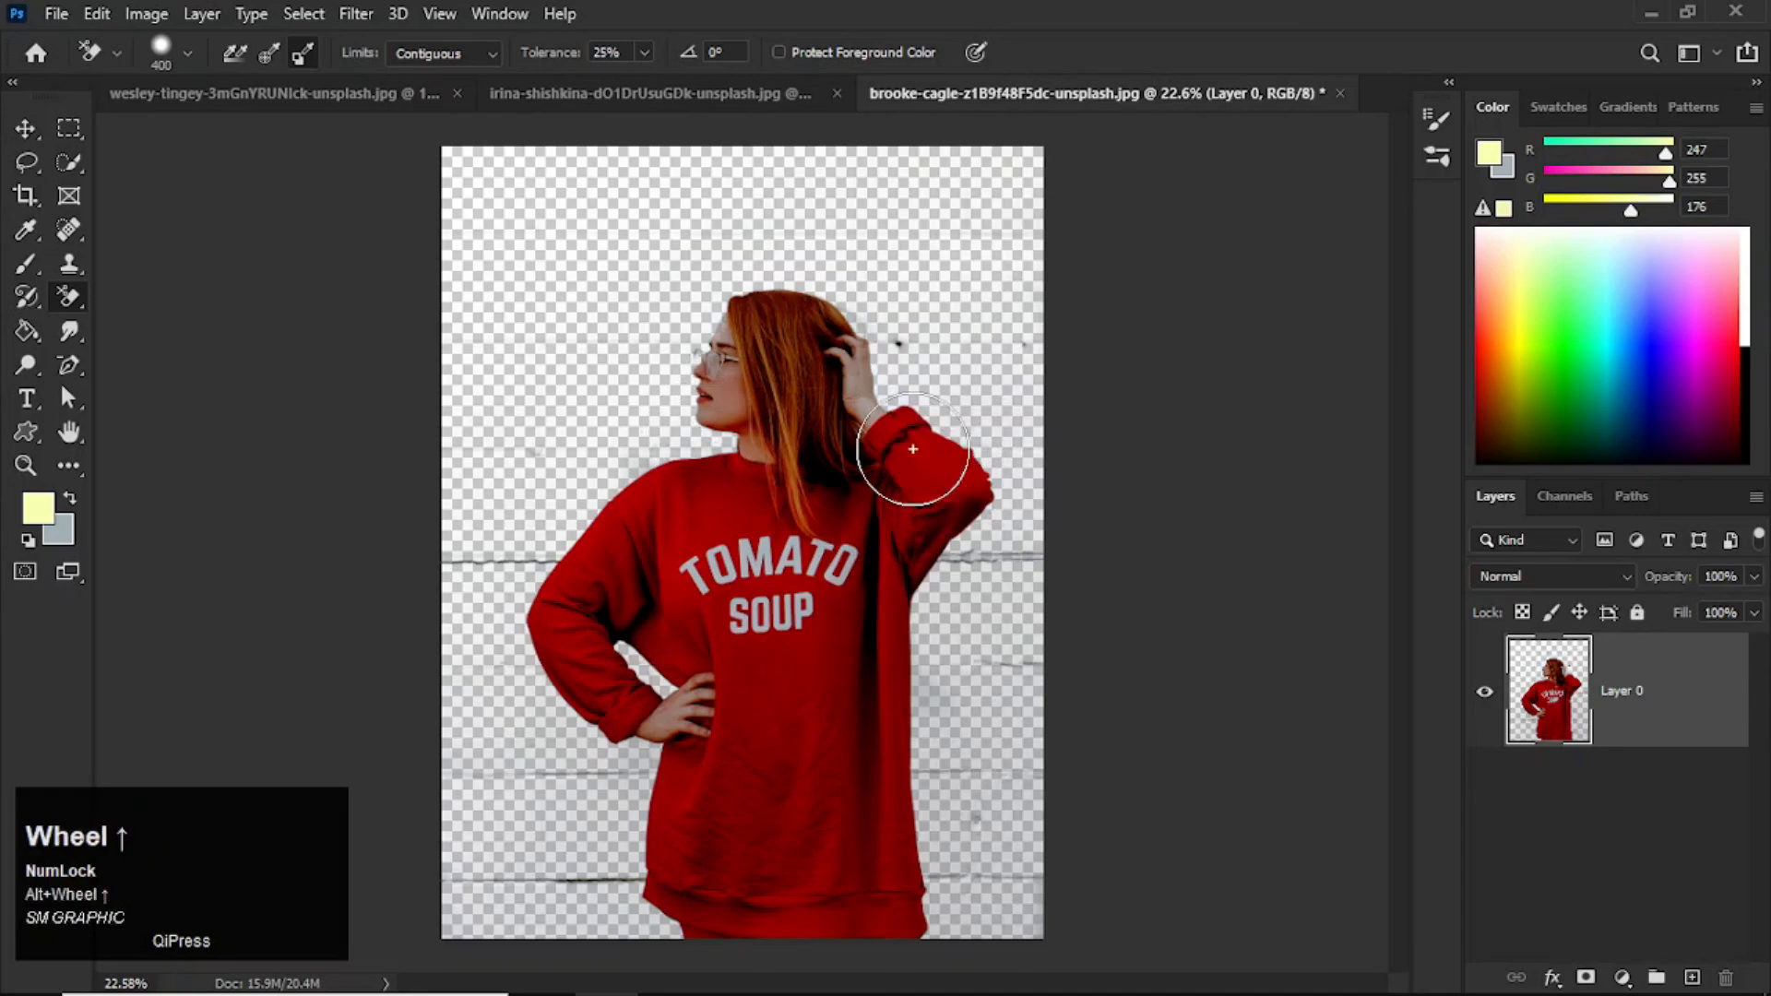